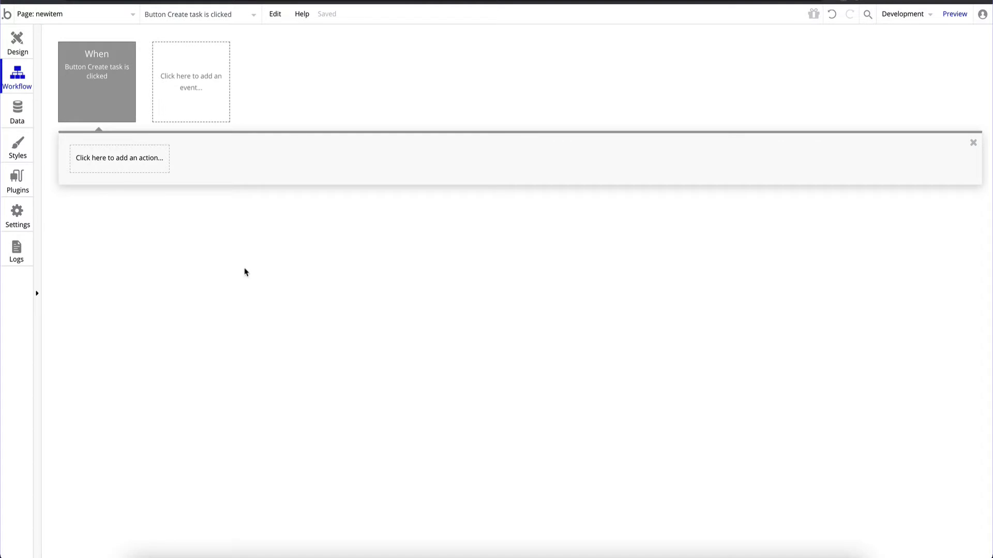
Step: Look over the designs of the index, newitem and edititem pages and open the edititem page's properties
left_click(18, 40)
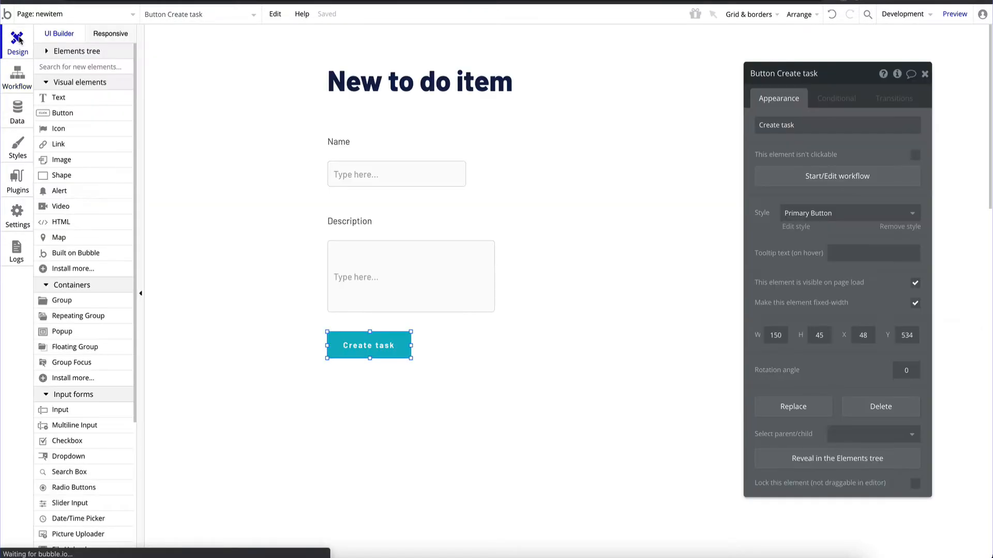
left_click(55, 14)
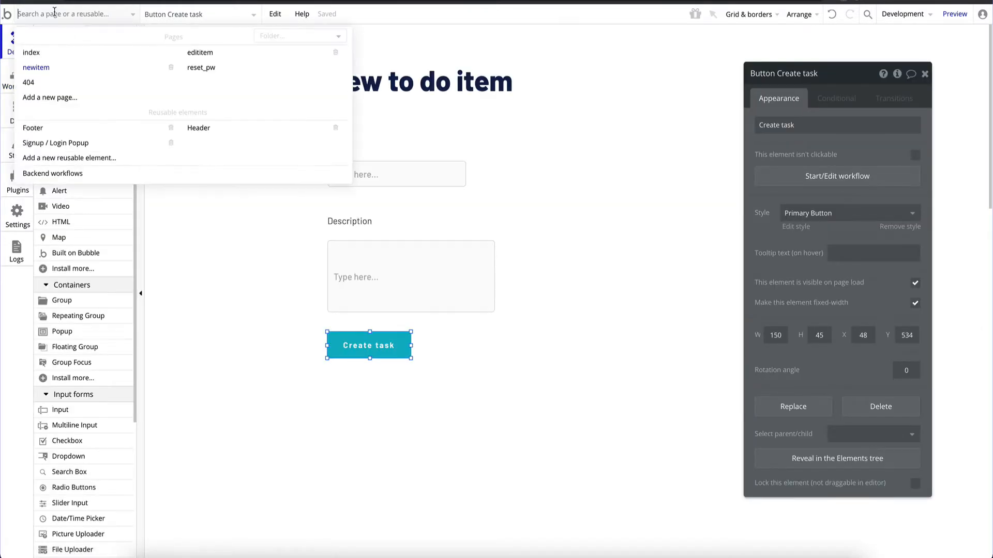
left_click(32, 52)
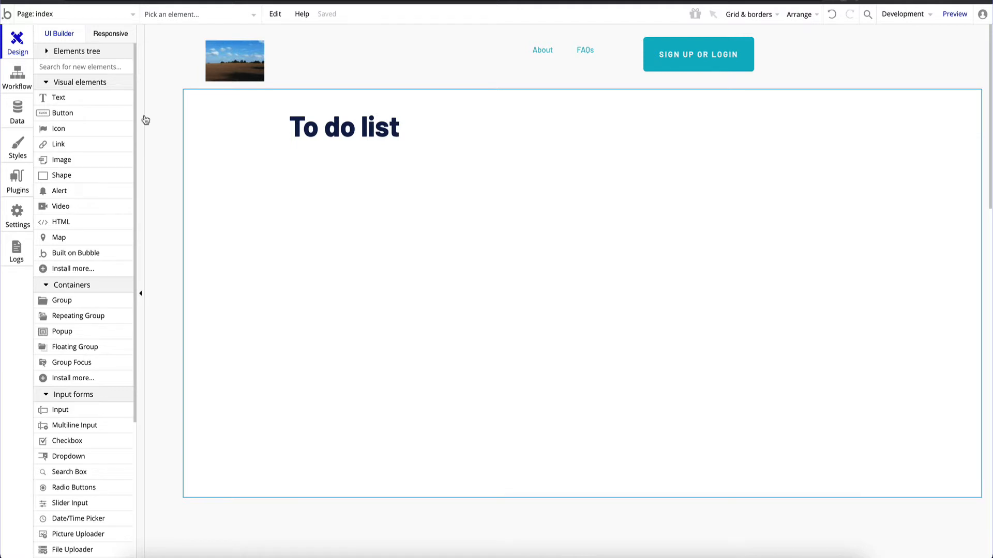
left_click(39, 14)
left_click(36, 68)
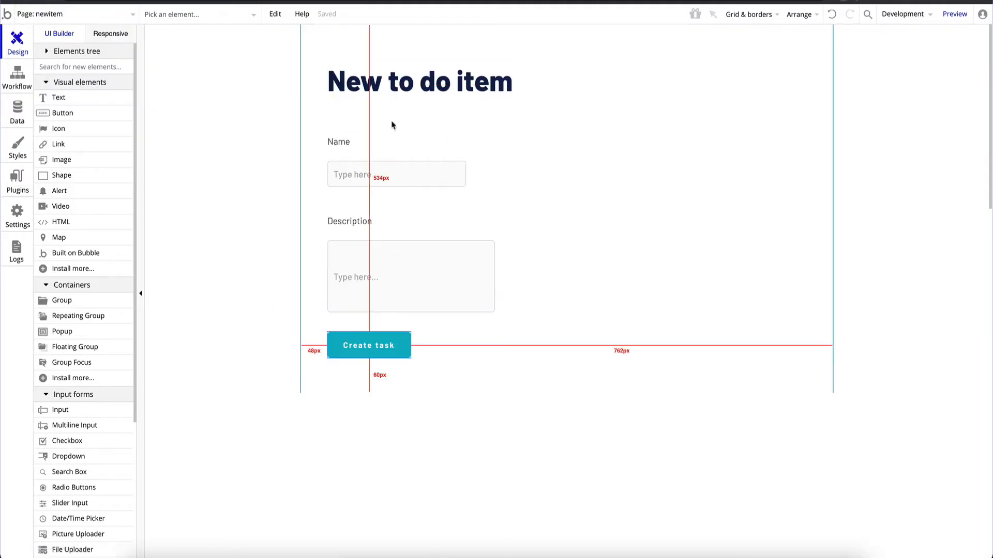
left_click(58, 15)
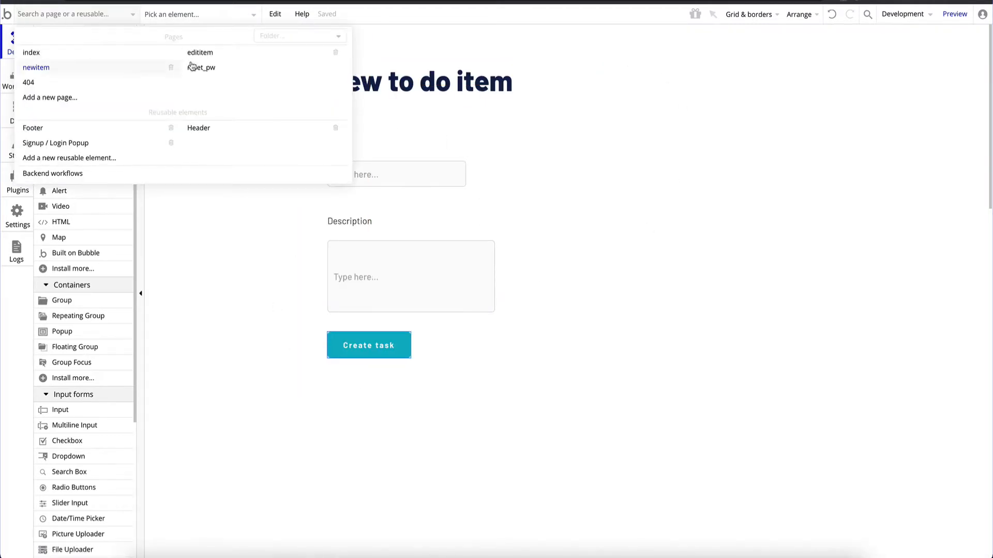
left_click(213, 53)
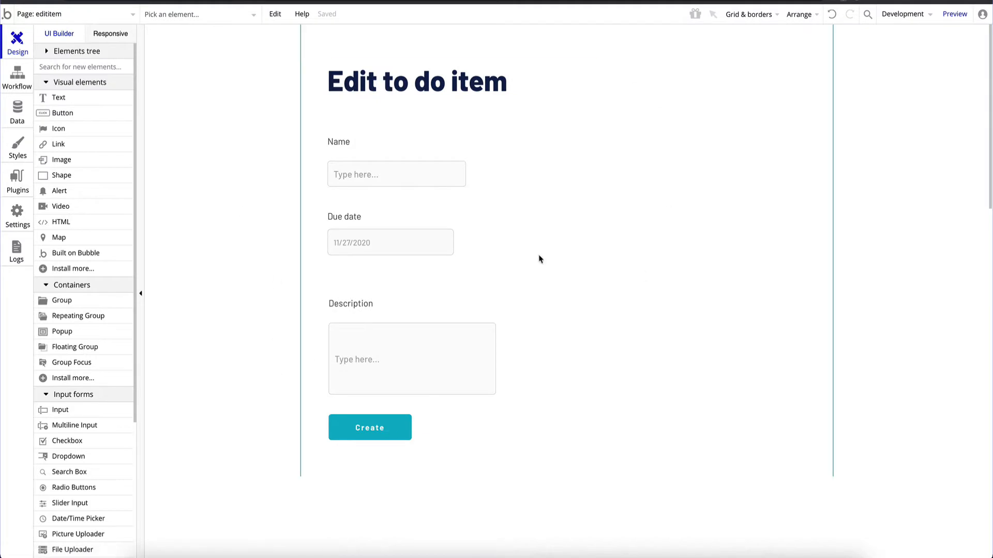
left_click(63, 16)
double_click(251, 306)
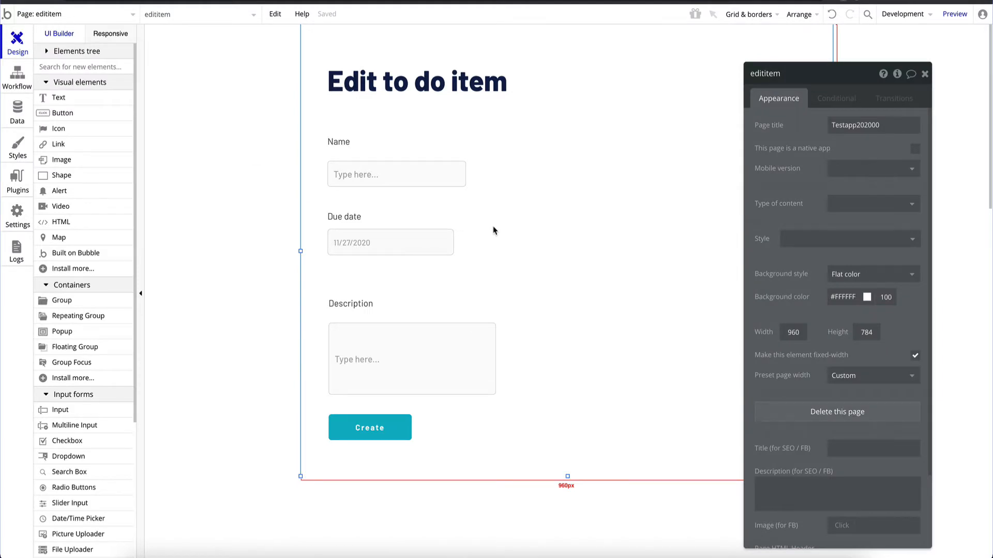
Step: Create a custom data type called Item in the app's database
left_click(17, 117)
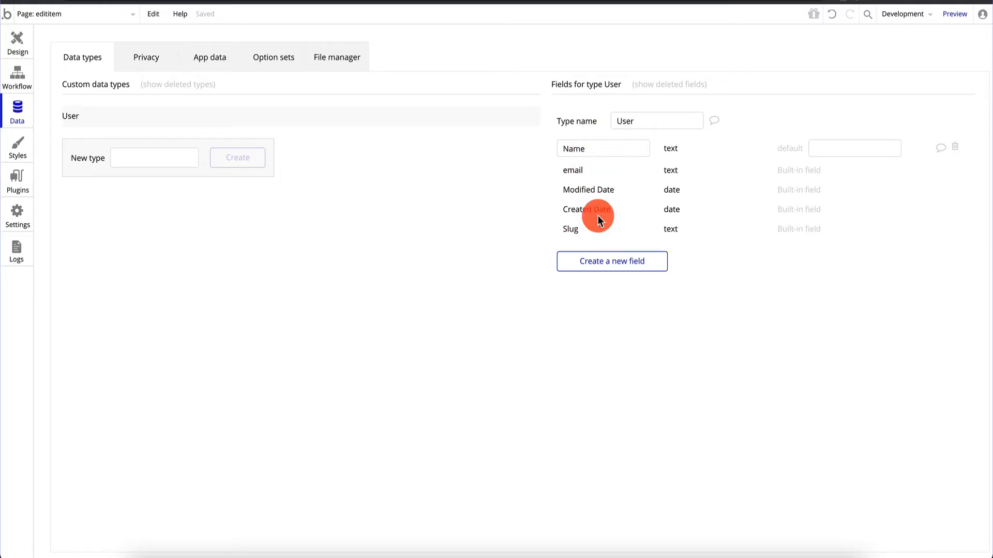
left_click(156, 158)
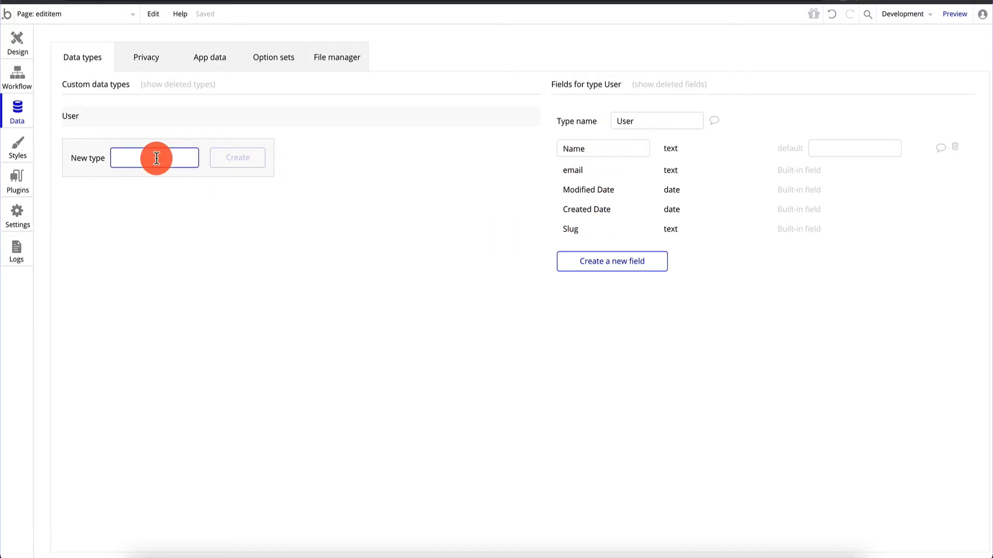
type("Item")
left_click(254, 158)
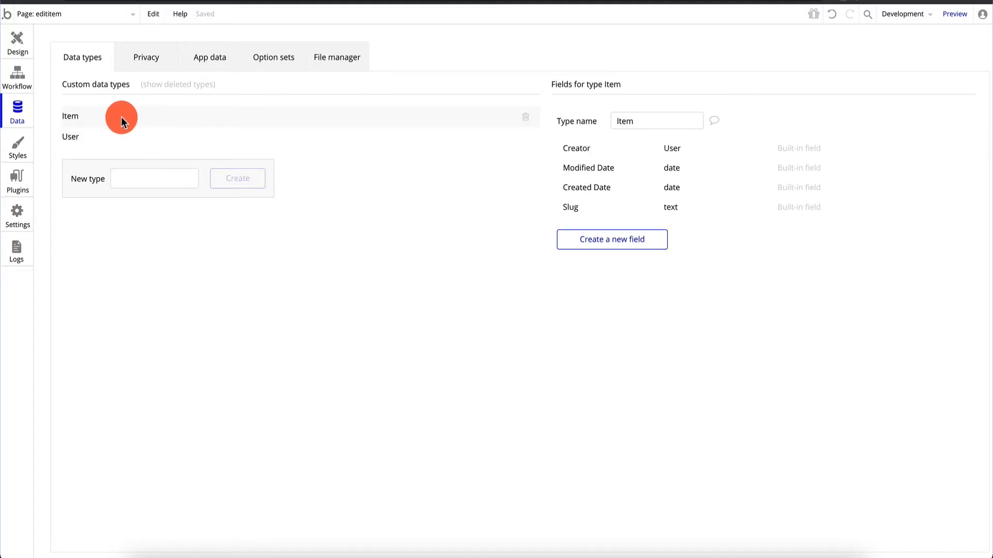
Step: Rename the Item data type to name
double_click(665, 122)
type("name")
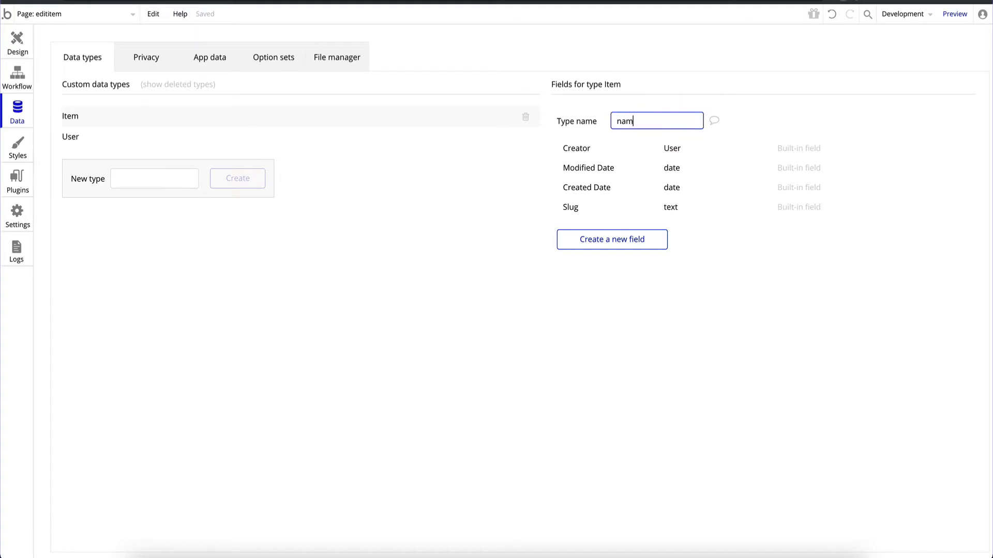
Step: Add a text field called name to the new data type
left_click(617, 241)
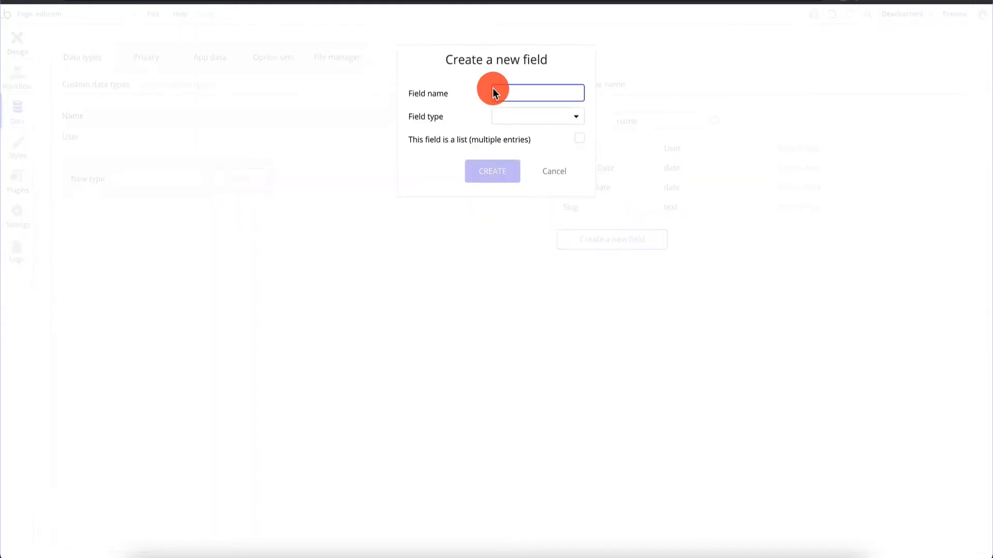
type("name")
left_click(514, 116)
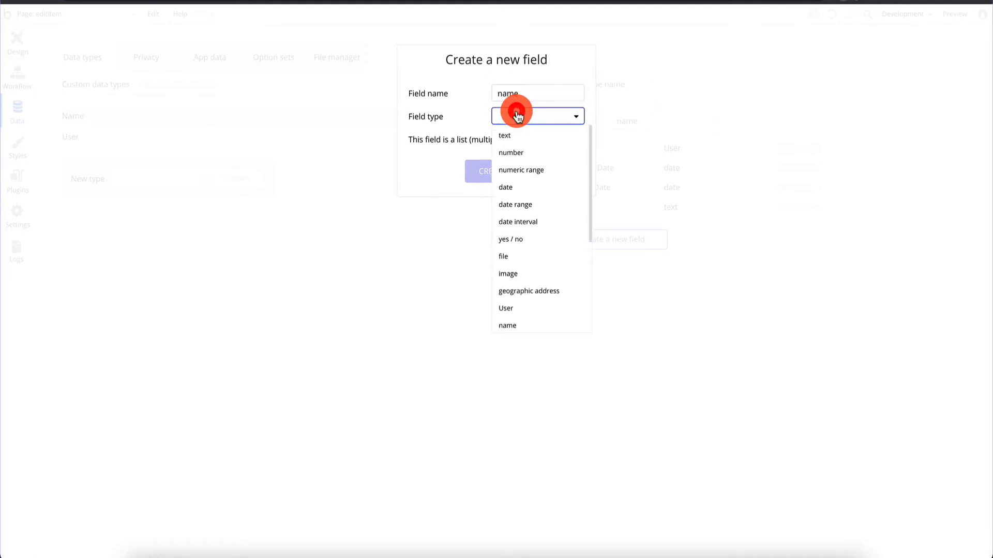
left_click(520, 138)
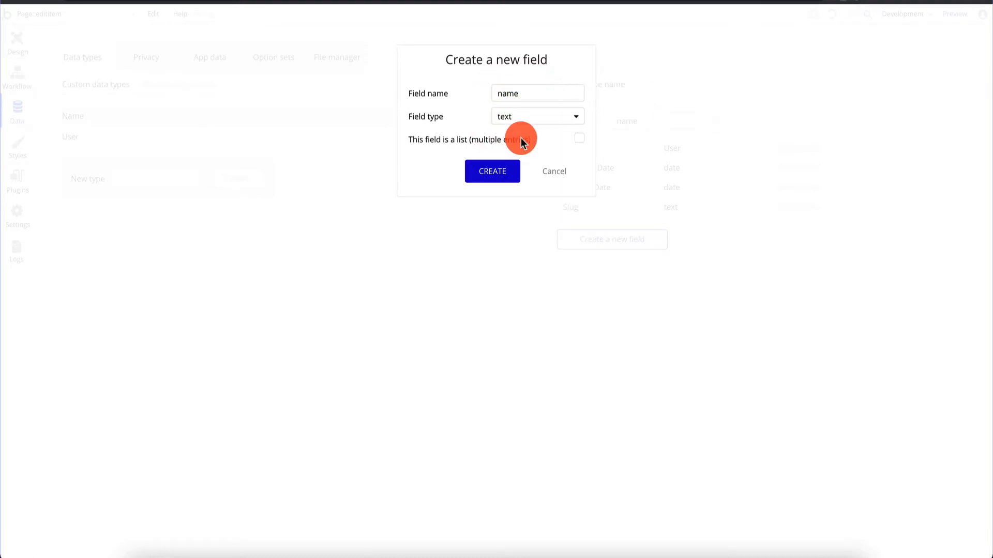
left_click(494, 173)
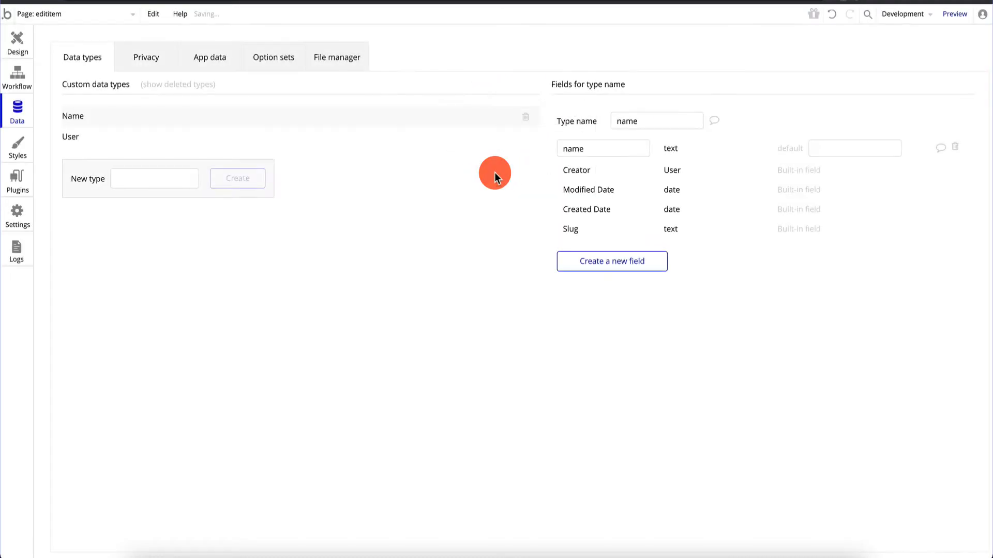
Step: Add a text field called description to the same custom data type
left_click(619, 268)
left_click(531, 90)
type("descri")
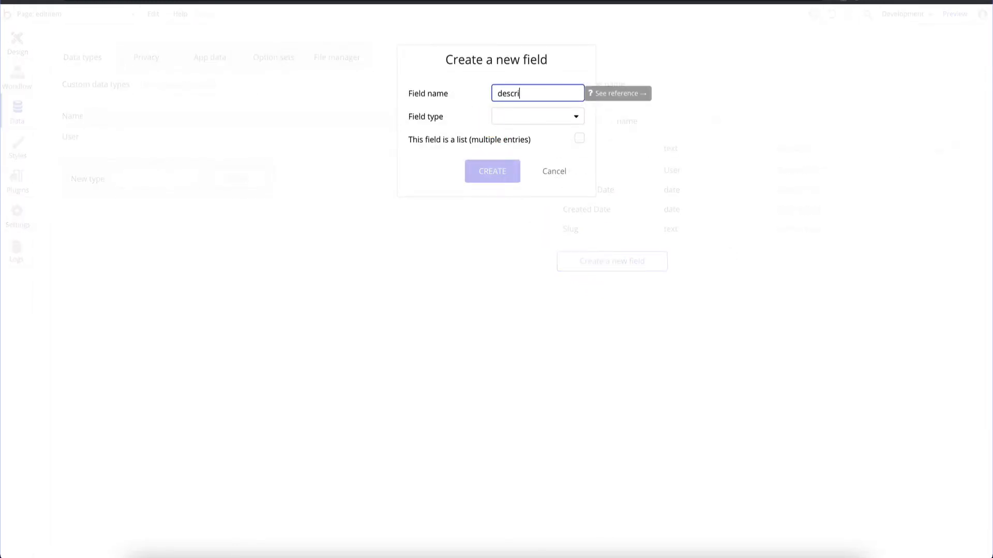
type("ption")
left_click(523, 117)
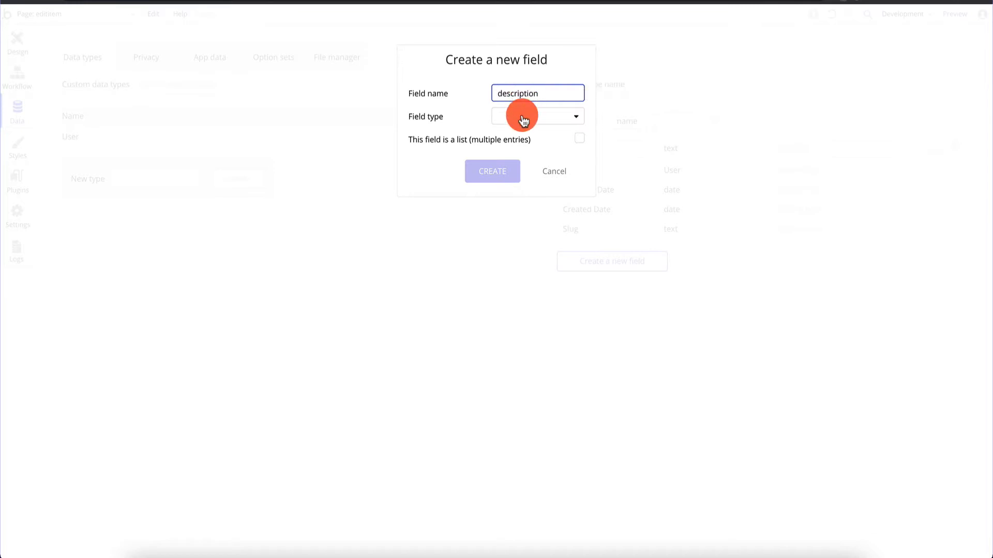
left_click(522, 139)
left_click(498, 170)
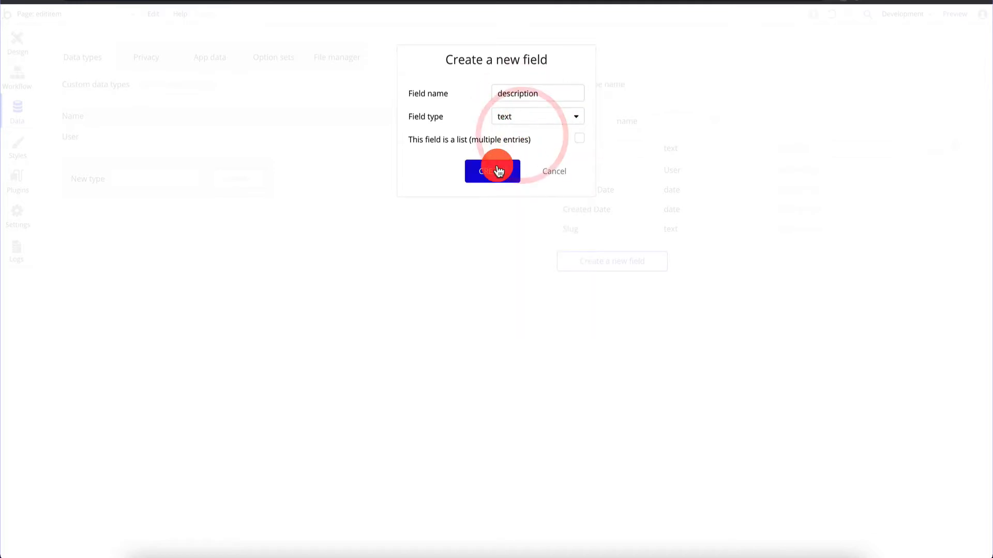
Step: Add a field called duedate with the date type to the custom data type
left_click(600, 296)
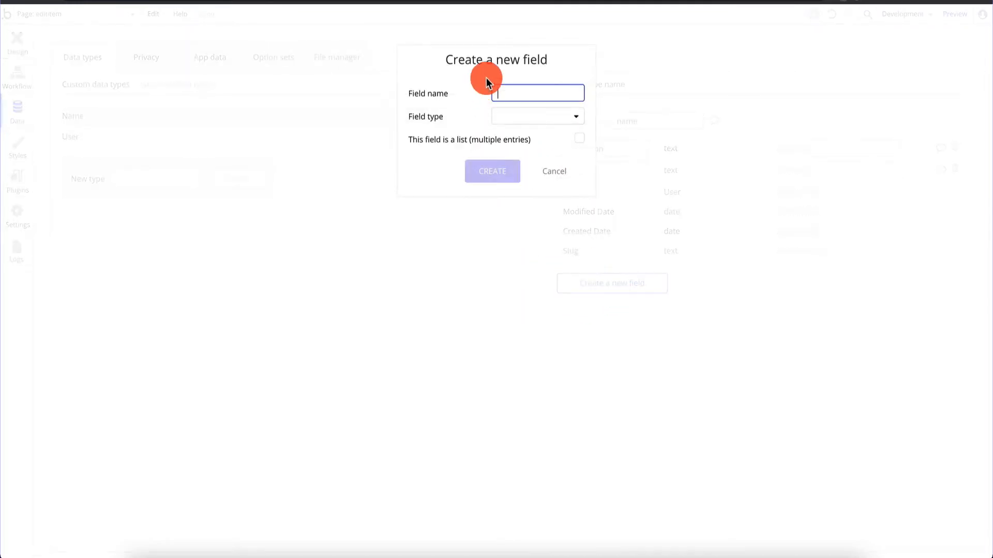
type("due")
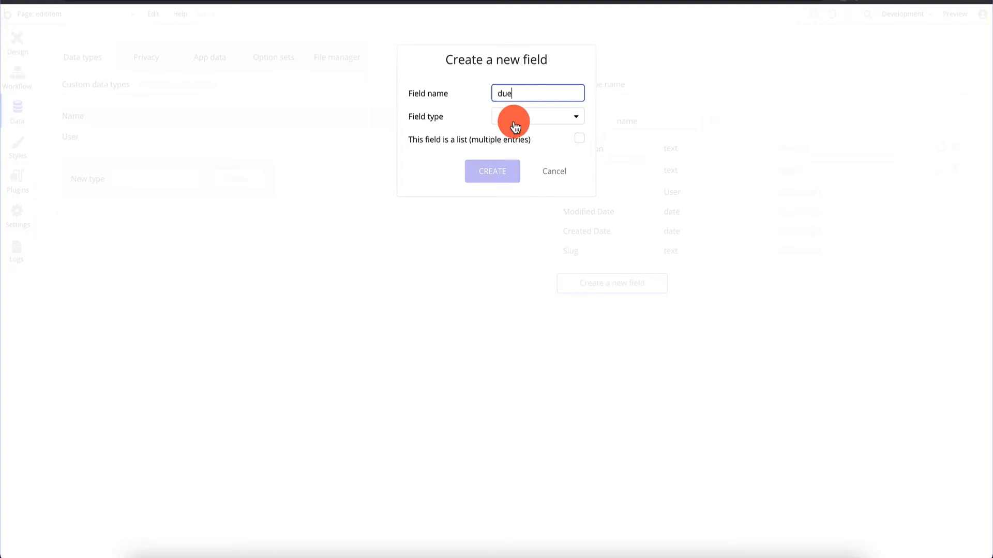
type("date")
key("alt+BackSpace")
type("d")
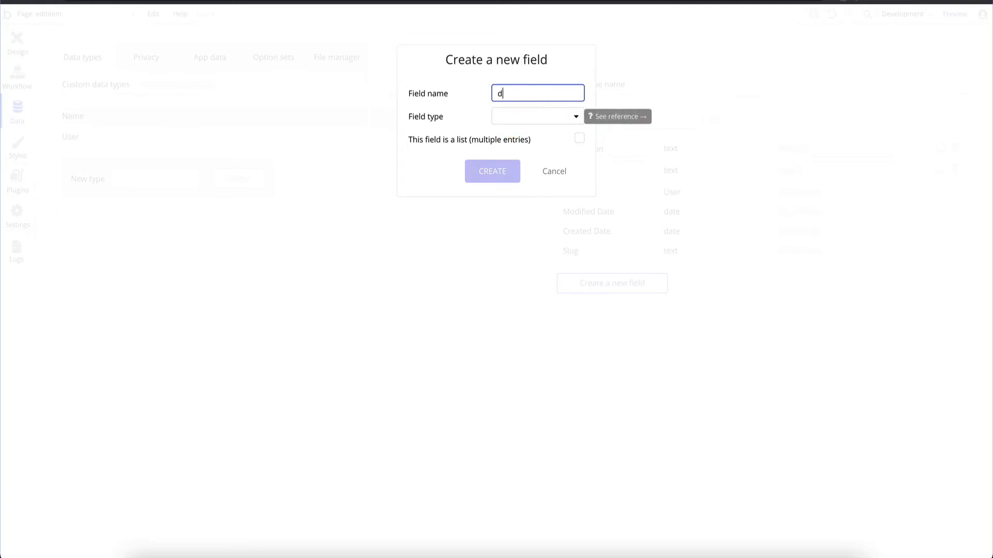
type("ate")
key("alt+BackSpace")
type("duedate")
left_click(552, 119)
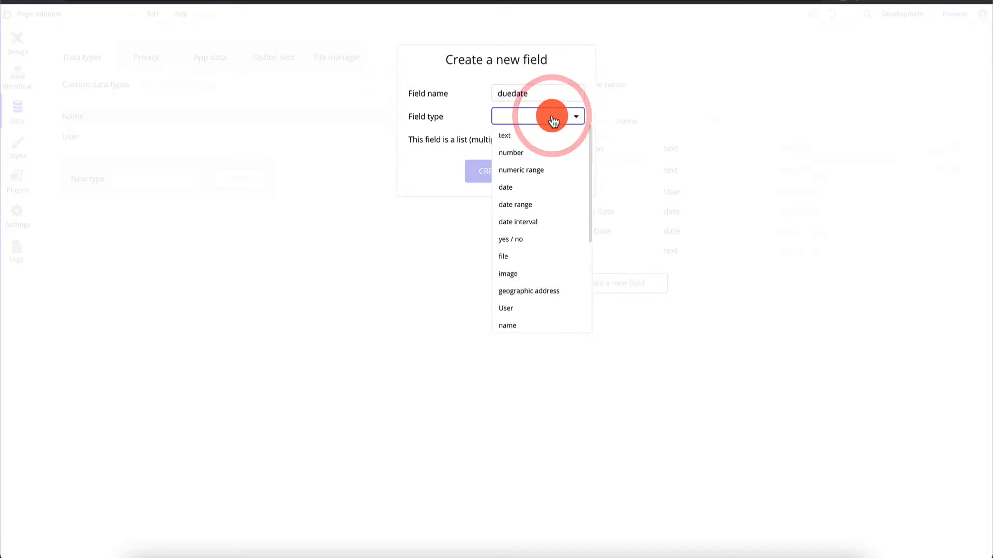
left_click(528, 188)
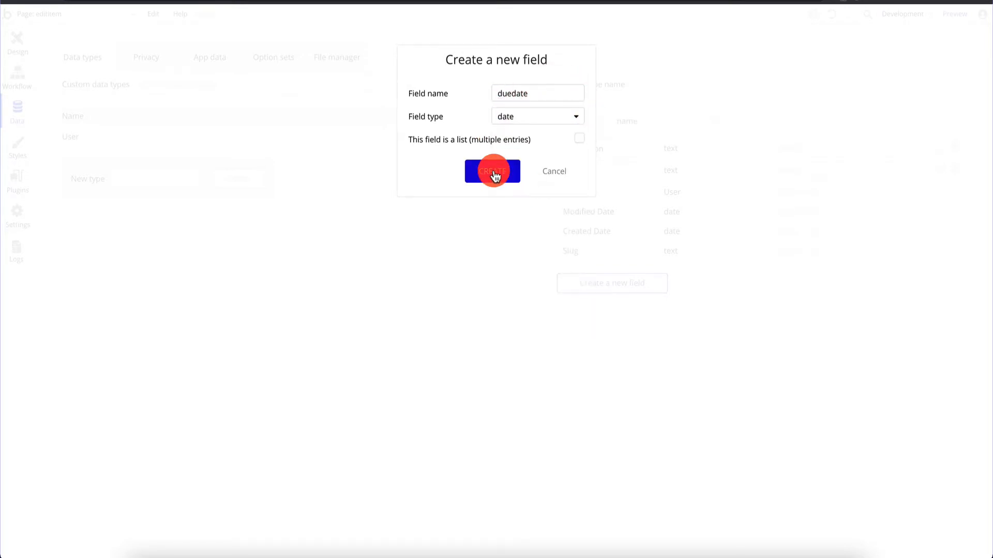
left_click(491, 172)
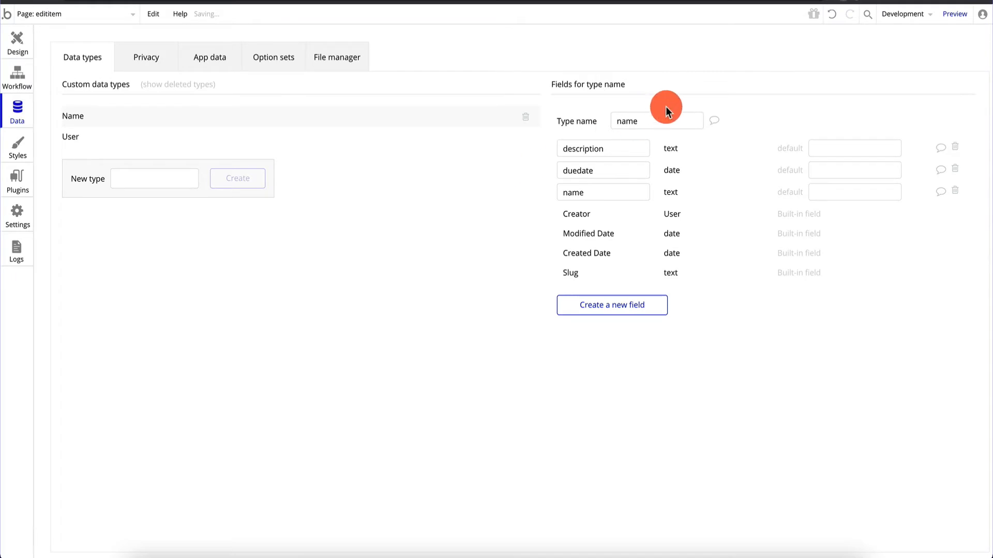
Step: Add a field called User owner with the field type User to the custom data type
left_click(636, 312)
type("User")
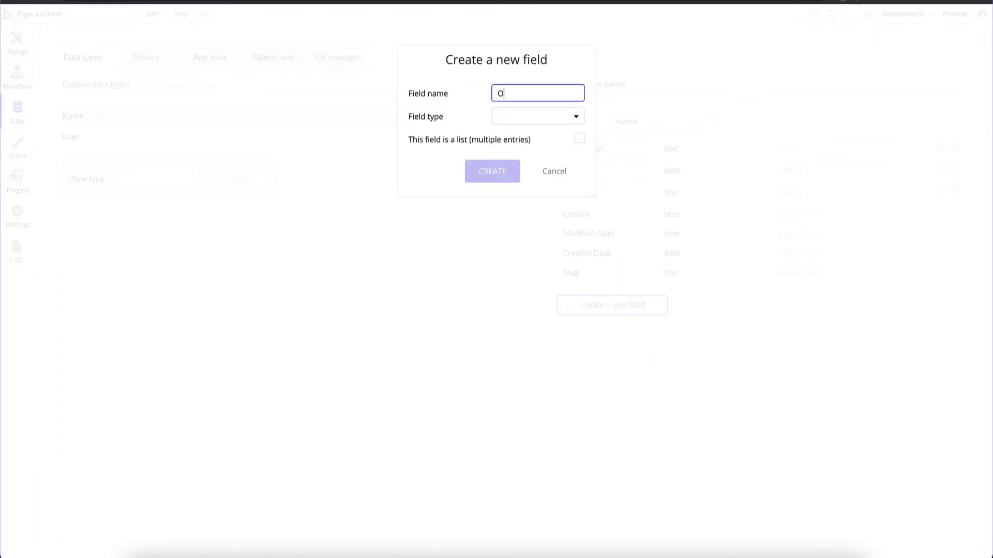
type(" owner")
left_click(529, 118)
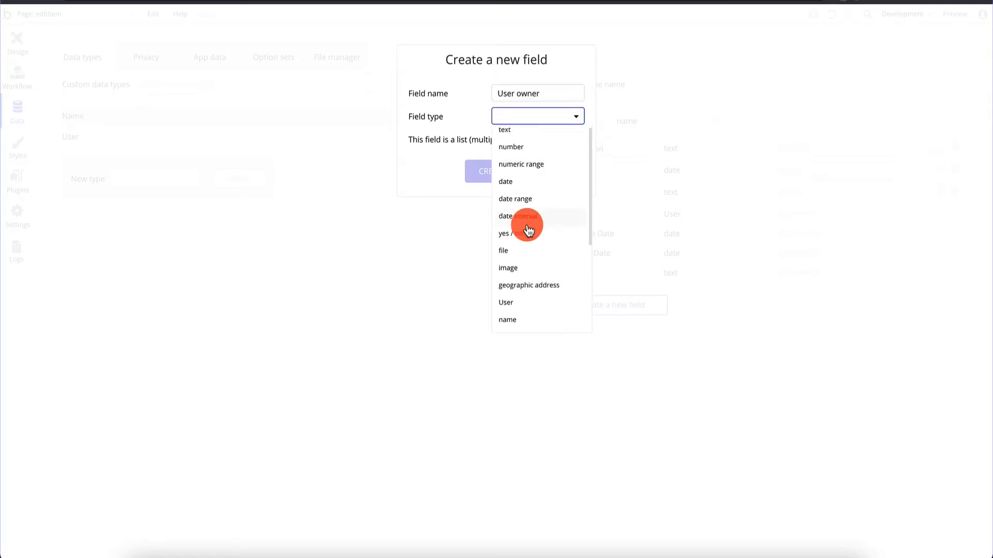
scroll(525, 226, "down", 1)
left_click(507, 257)
left_click(495, 172)
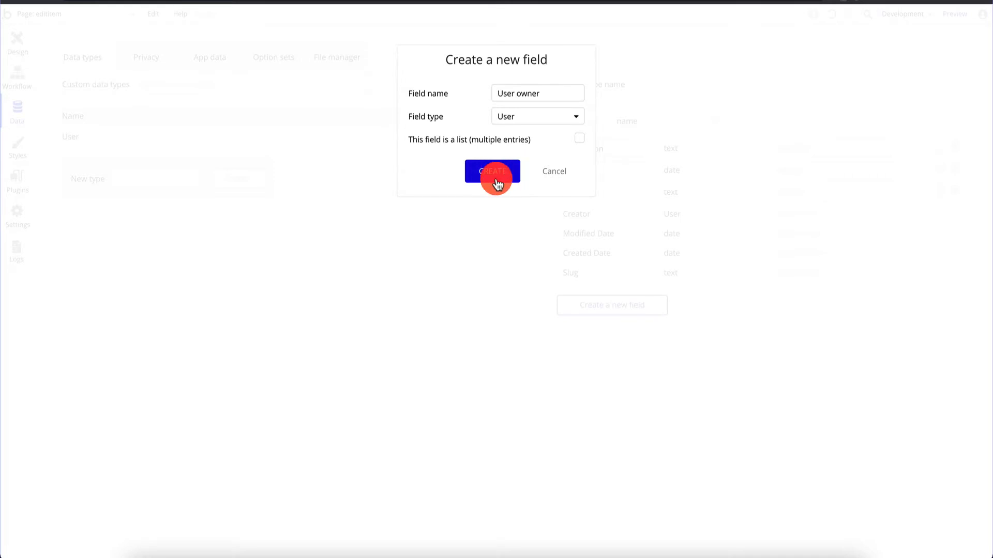
left_click(511, 180)
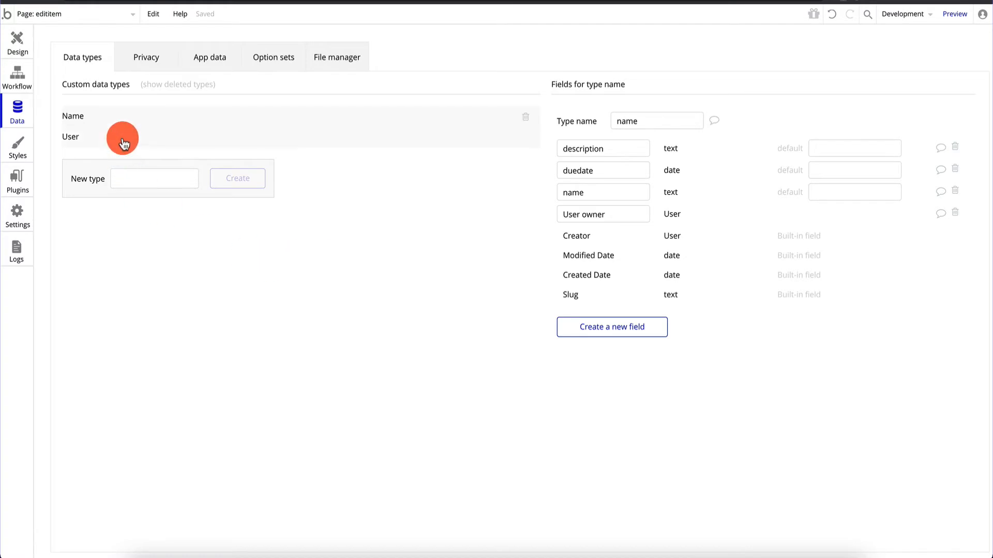
Step: Check the User data type's fields, and rename the custom data type to item
left_click(83, 145)
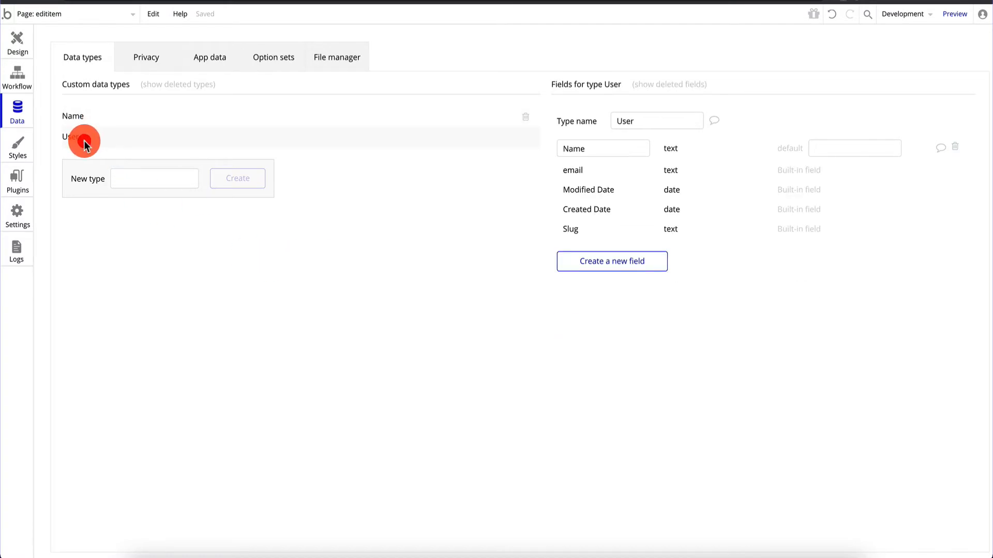
left_click(102, 116)
left_click(666, 120)
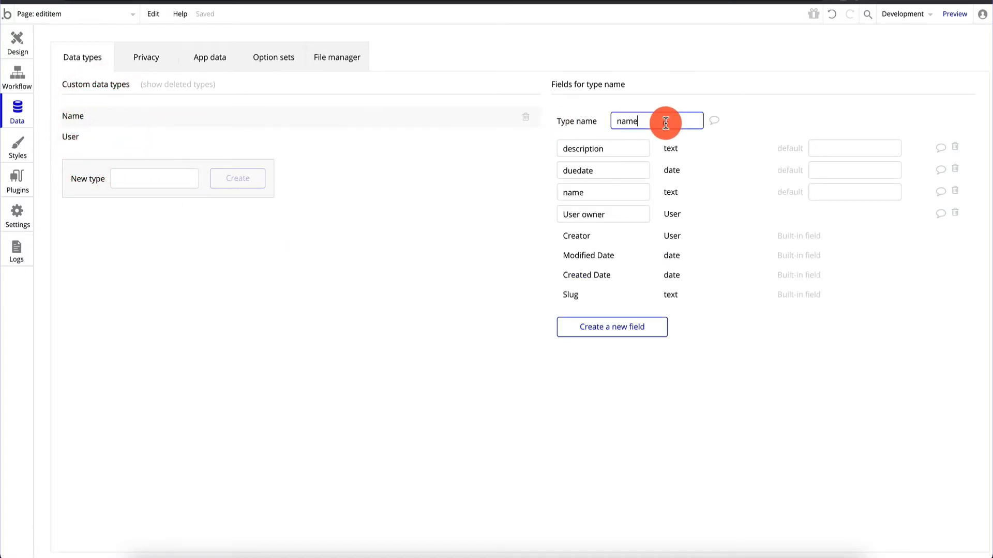
double_click(667, 120)
type("item")
key("Return")
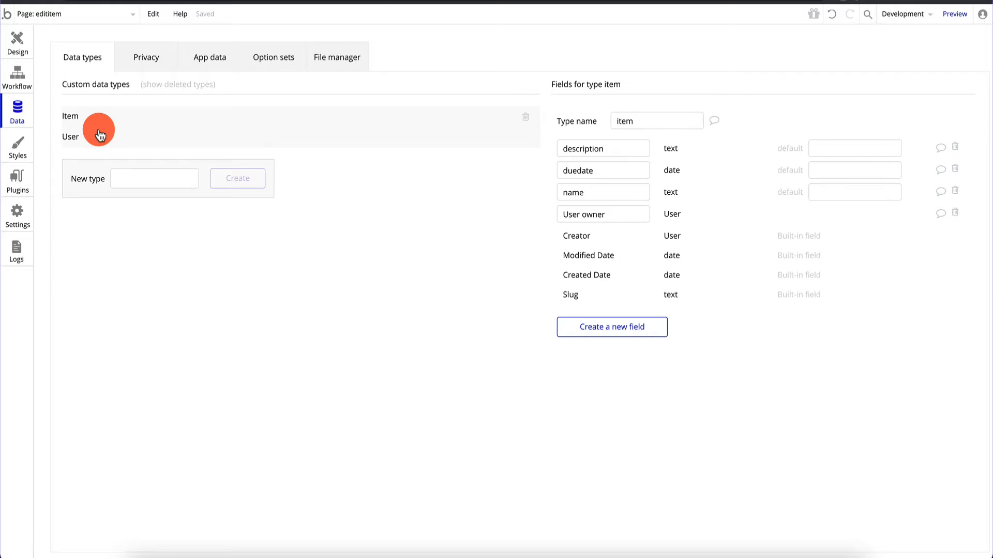
Step: View the All items table in the application data
left_click(217, 61)
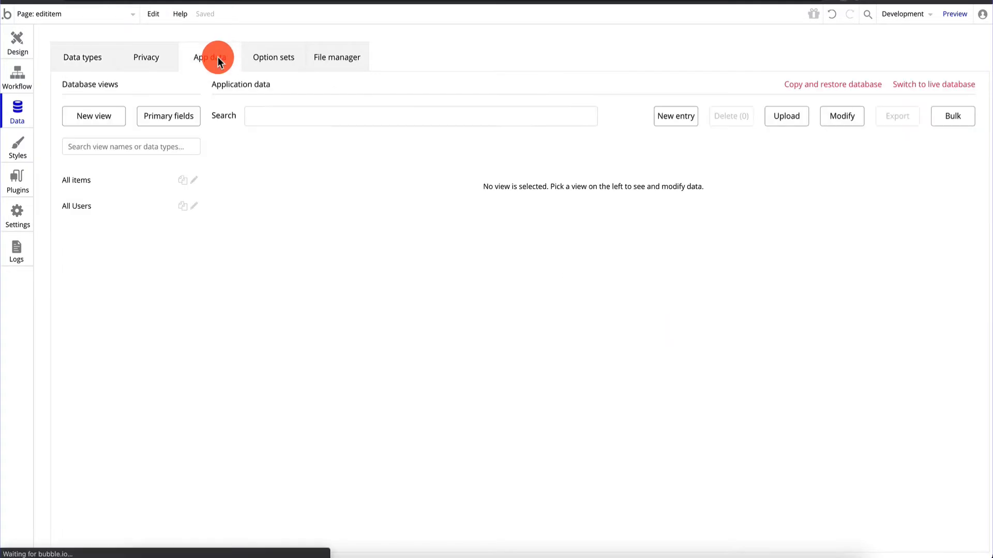
left_click(99, 181)
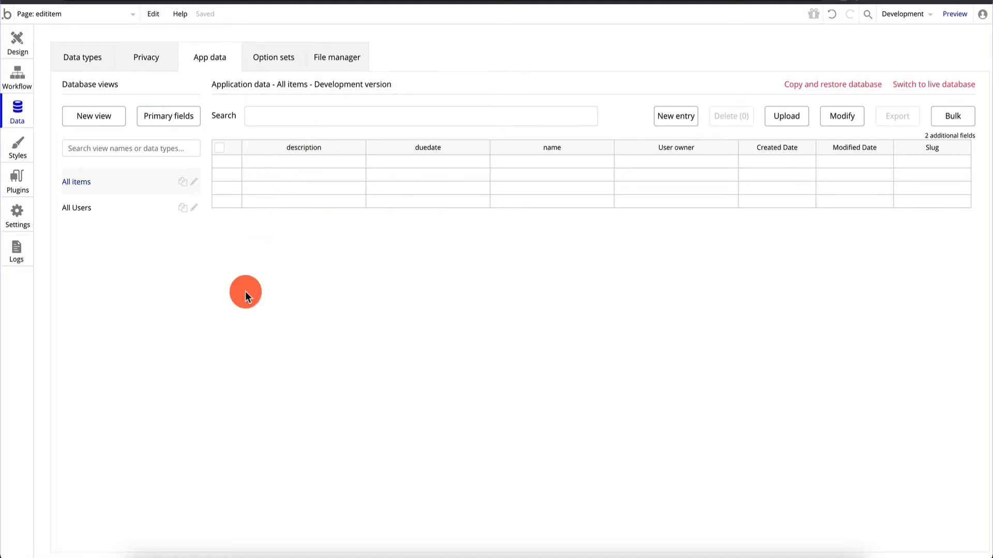
Step: Open the index page in the design editor and expand its elements tree
left_click(16, 46)
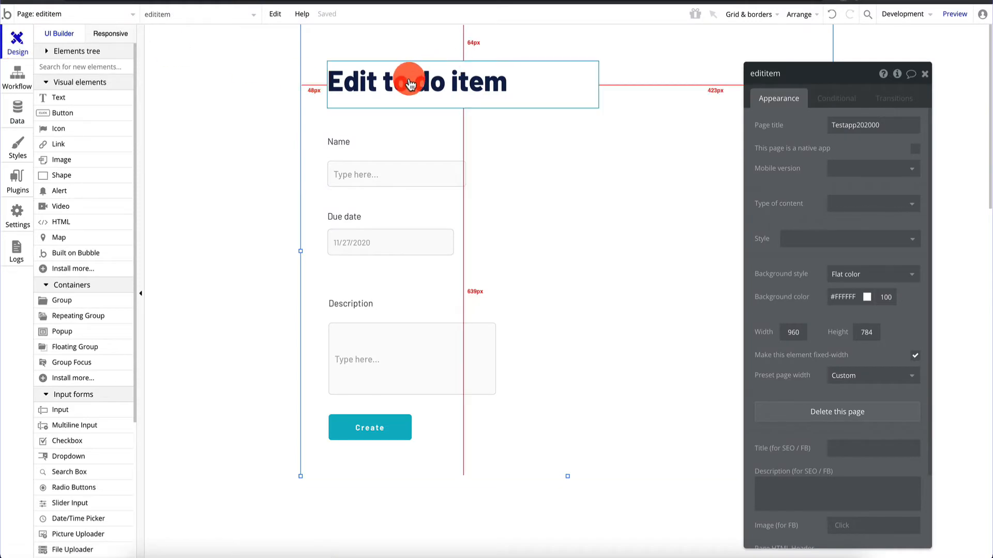
left_click(55, 14)
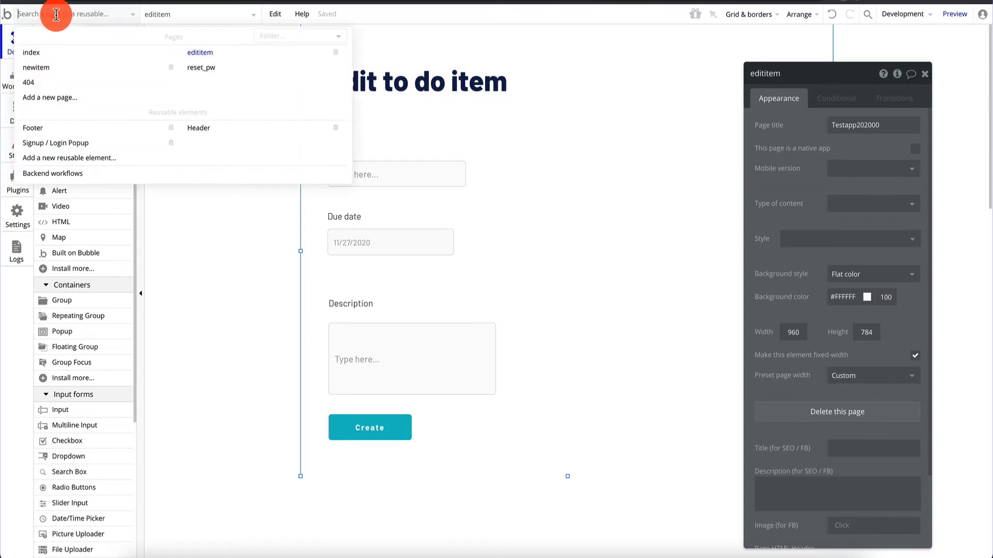
left_click(58, 54)
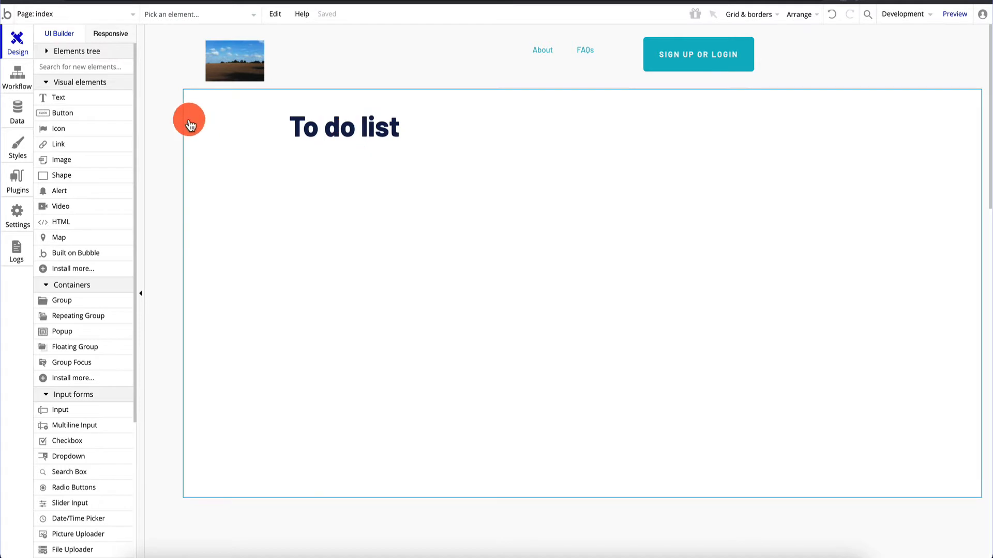
left_click(45, 53)
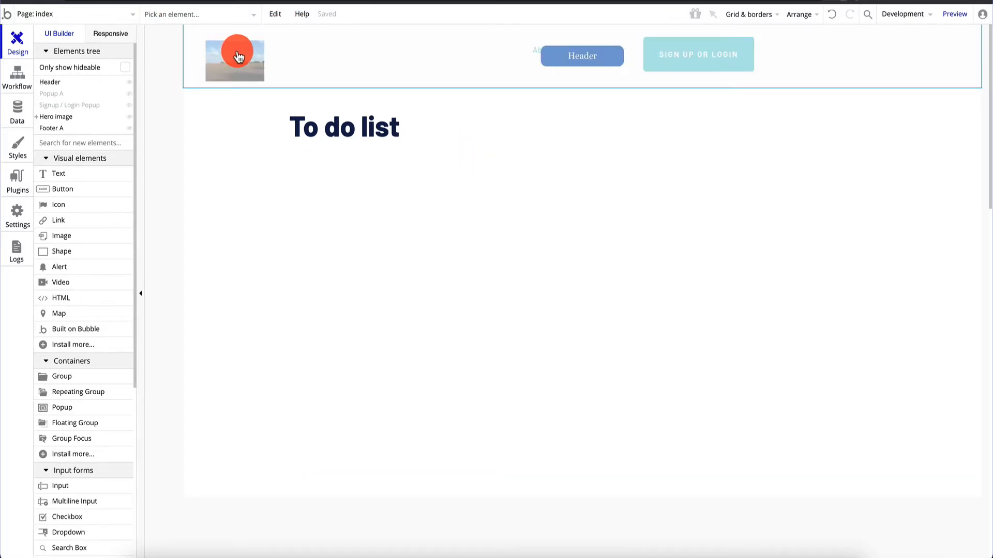
Step: Open the Header reusable element and inspect the properties and source address of its logo image
left_click(87, 14)
left_click(228, 126)
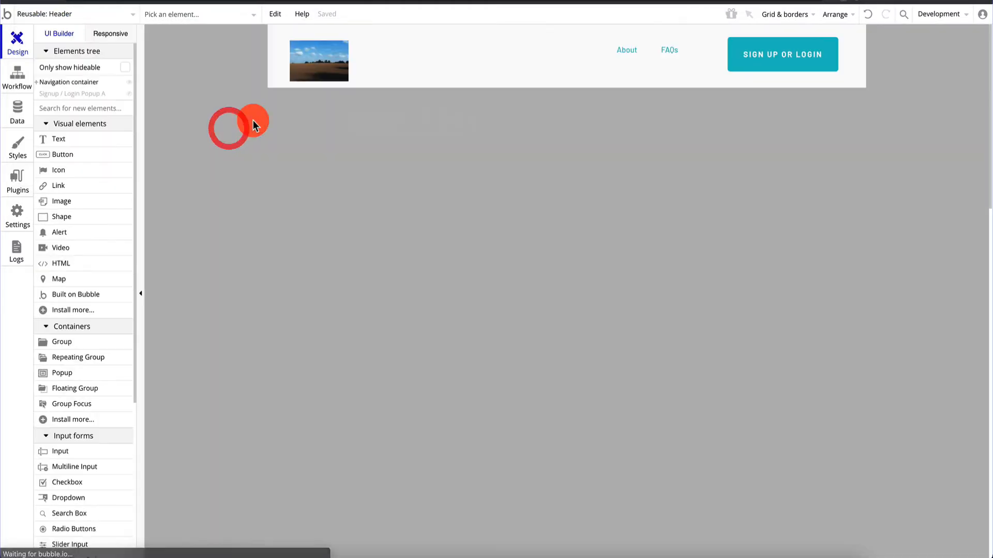
double_click(325, 69)
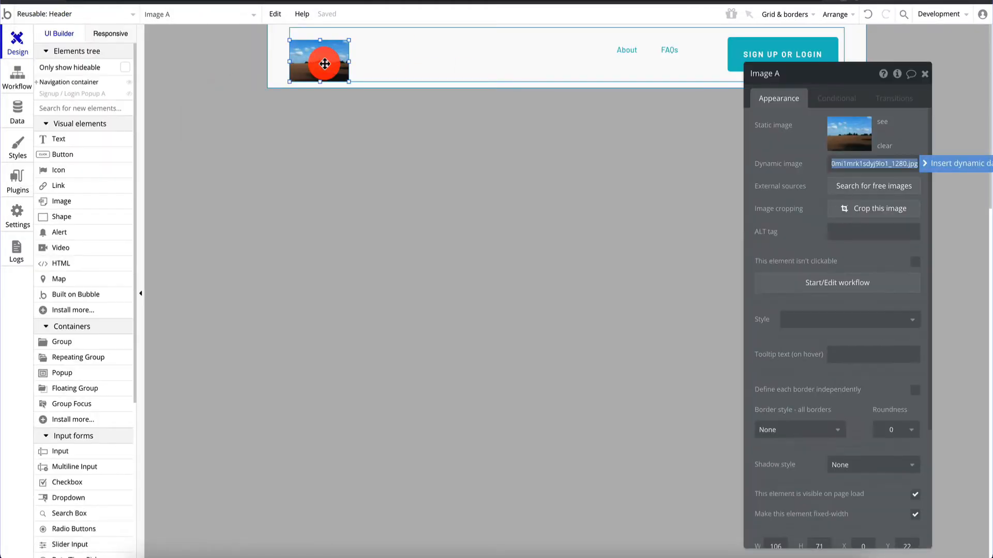
left_click(822, 165)
left_click(897, 191)
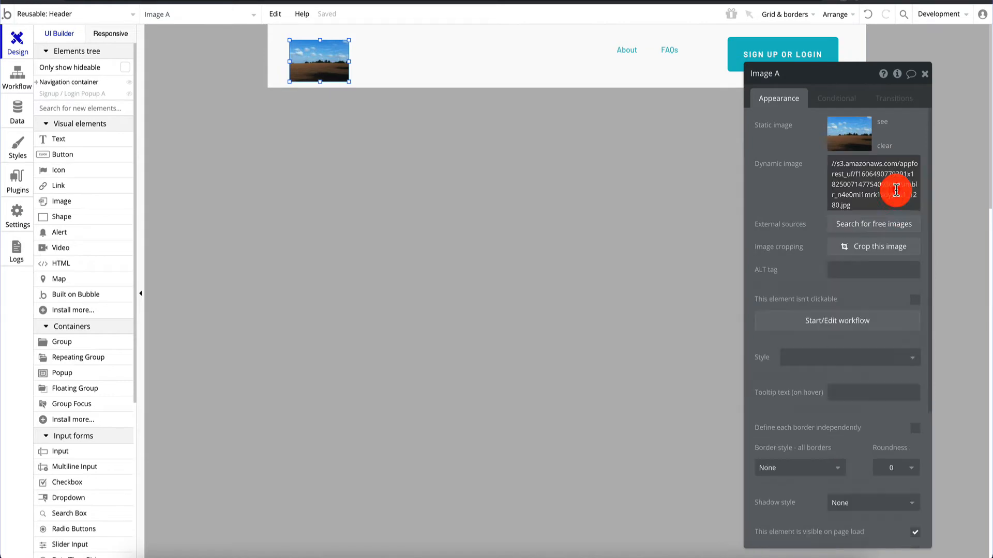
Step: Browse the free images available for the header logo, cancel without importing one, and close the image's properties
left_click(885, 225)
left_click(356, 209)
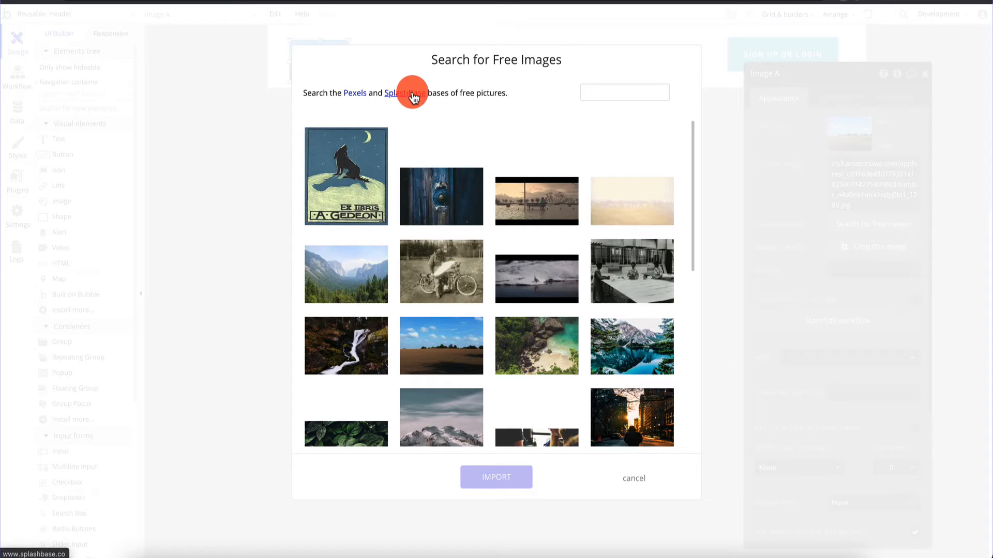
scroll(450, 249, "down", 5)
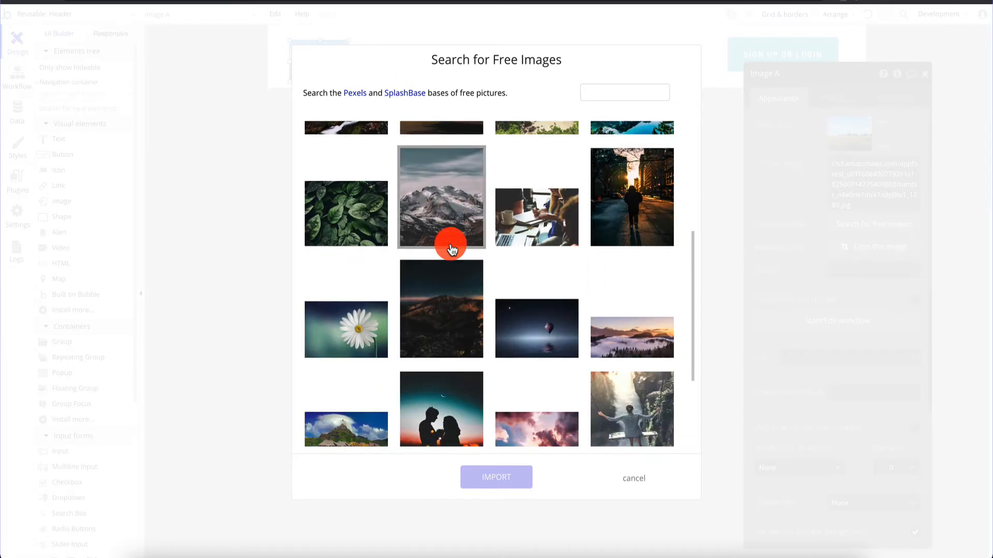
left_click(626, 481)
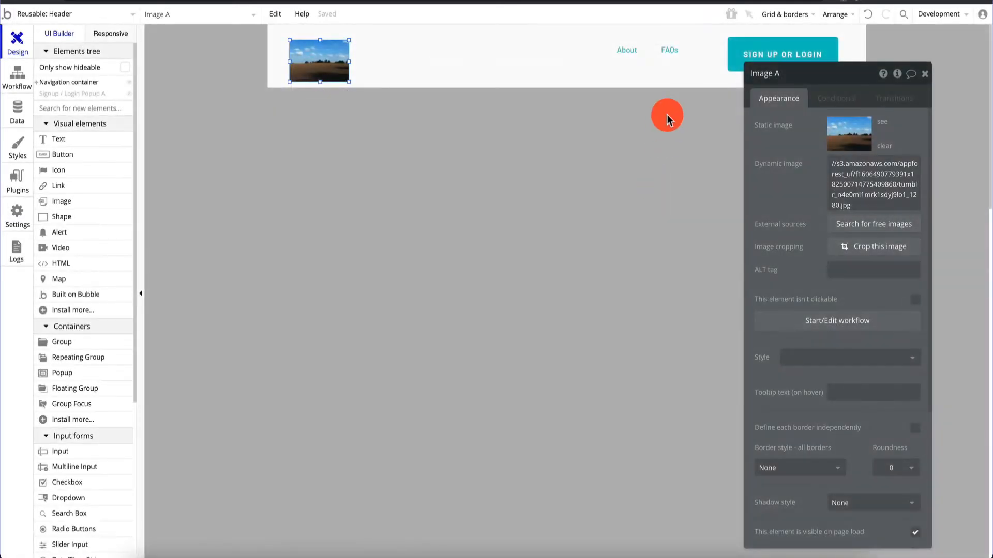
left_click(927, 76)
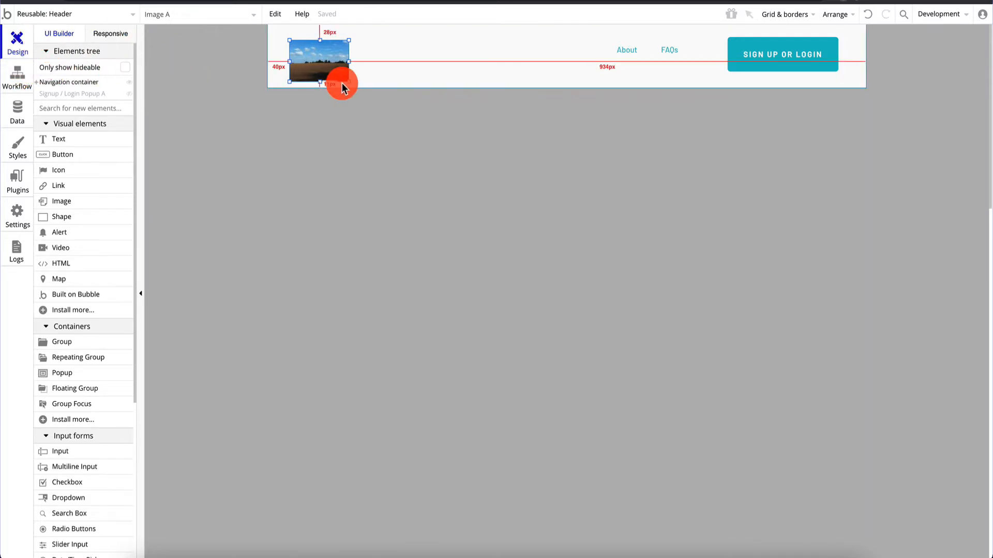
Step: Return to the index page and expand the Hero image and Hero content groups in the elements tree
left_click(71, 13)
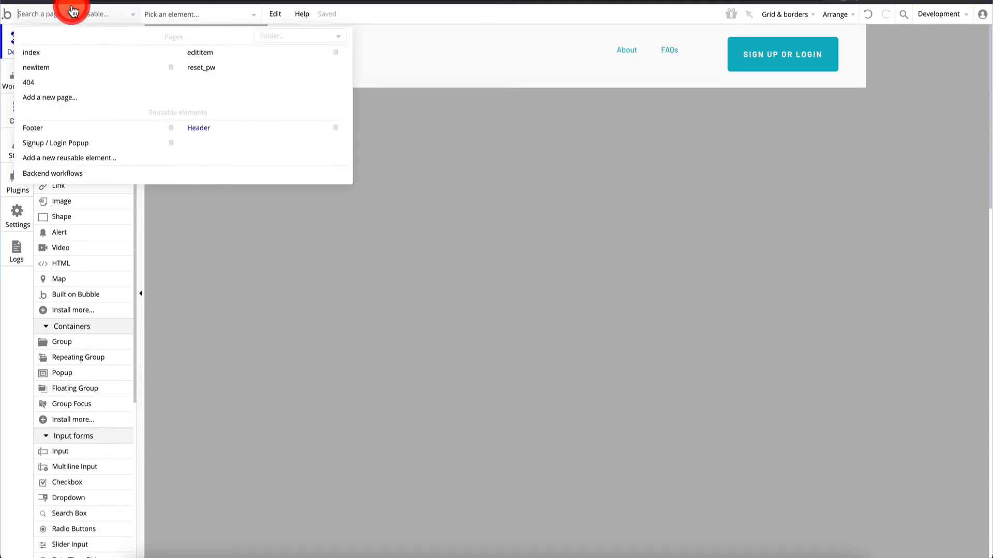
left_click(40, 53)
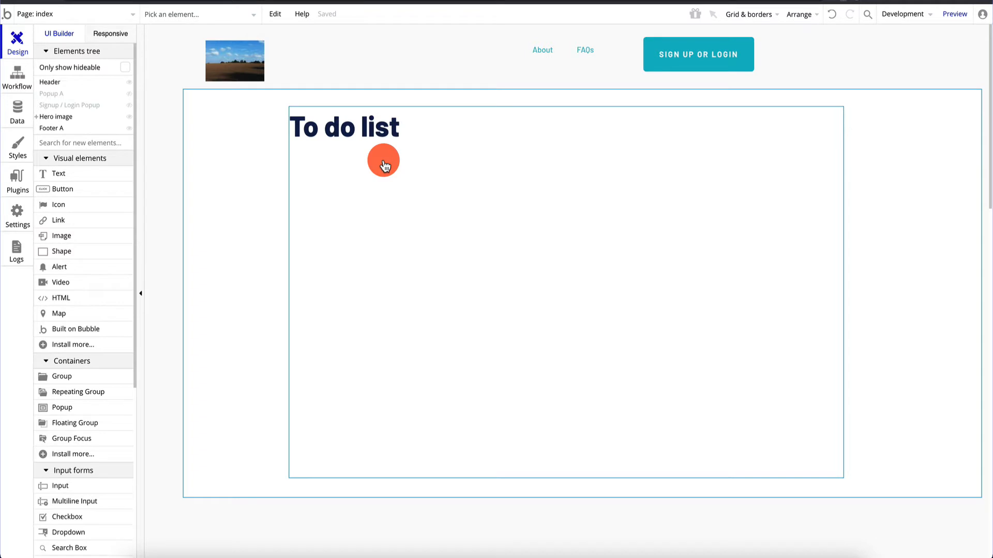
left_click(36, 116)
left_click(41, 129)
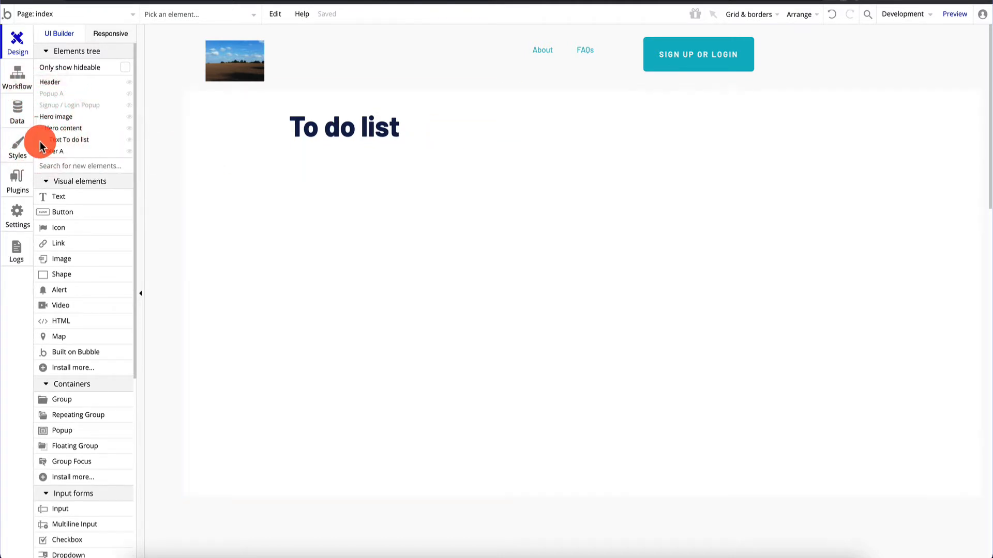
Step: Place a repeating group about 1000 wide and 350 high in the Hero content group, below the To do list title
left_click_drag(91, 424, 314, 166)
left_click_drag(456, 256, 843, 248)
left_click_drag(517, 243, 527, 249)
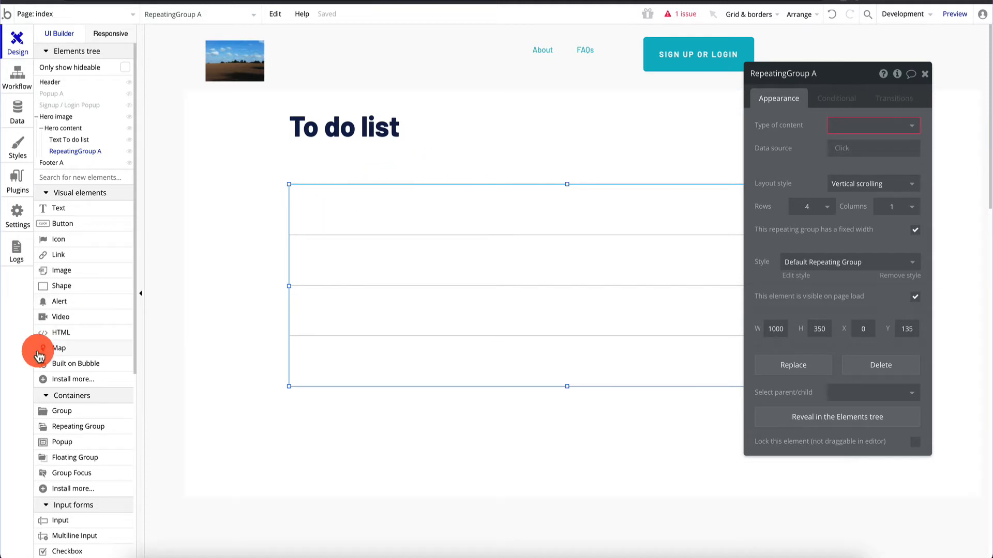
Step: Add a text element reading Name above the first column of the repeating group, aligned with its start at X 0
left_click_drag(59, 209, 315, 191)
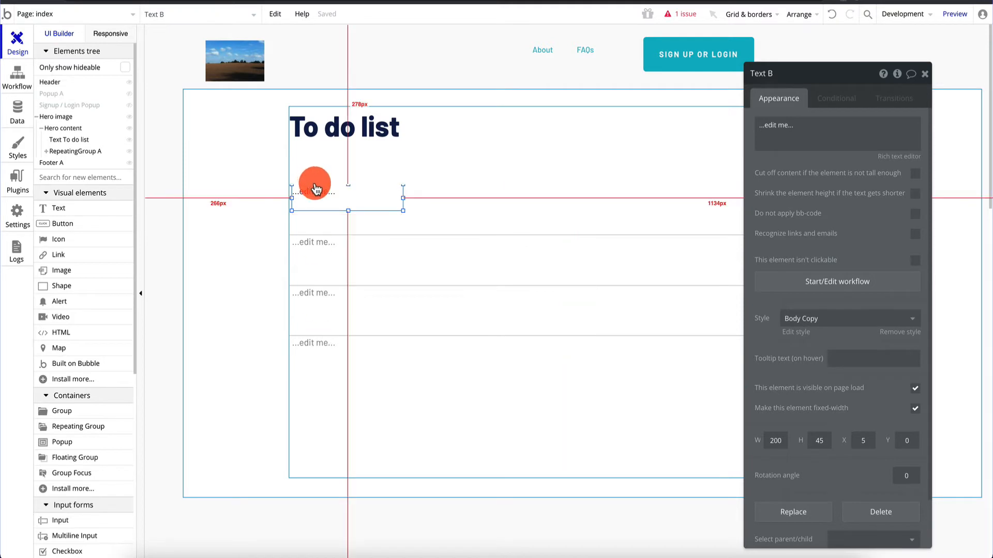
left_click_drag(317, 193, 317, 170)
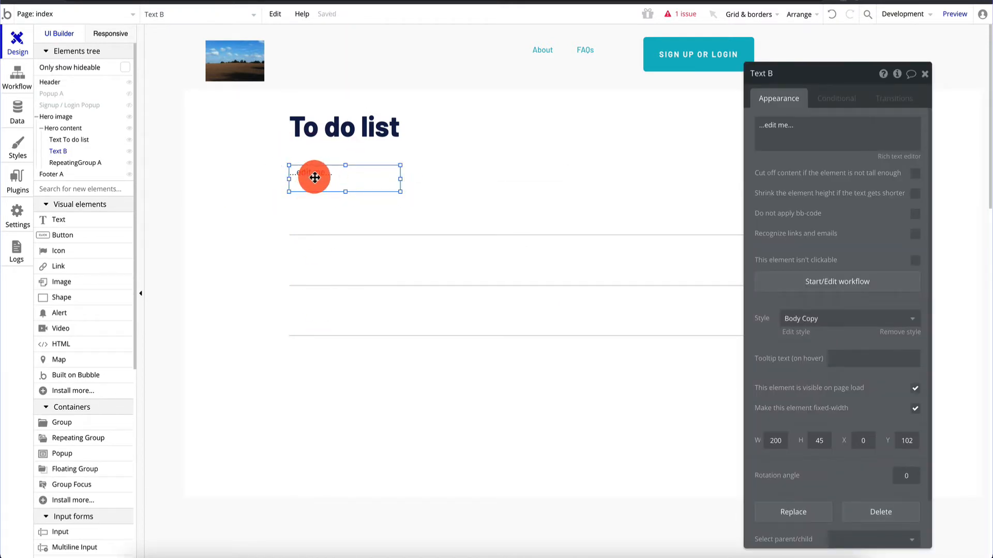
left_click(807, 129)
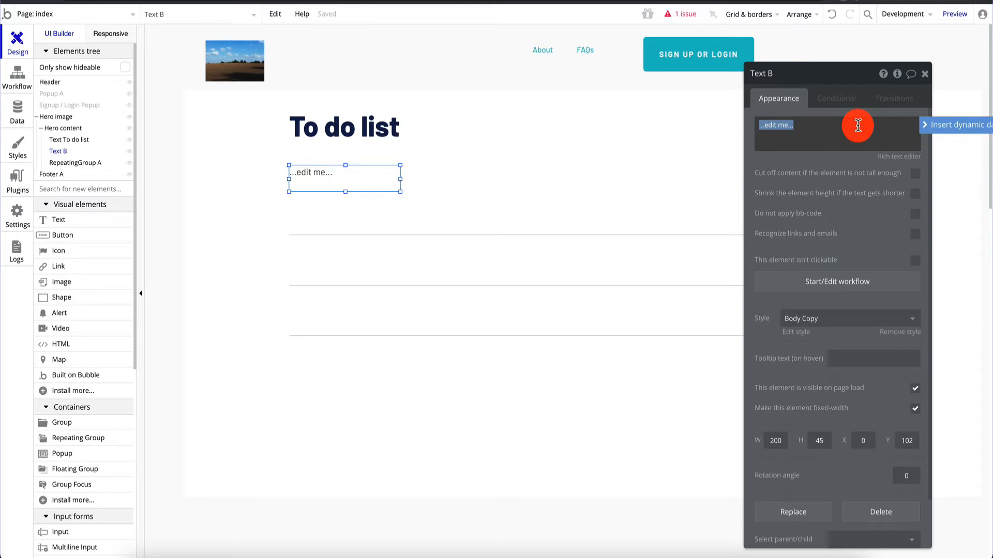
type("Name")
left_click(543, 197)
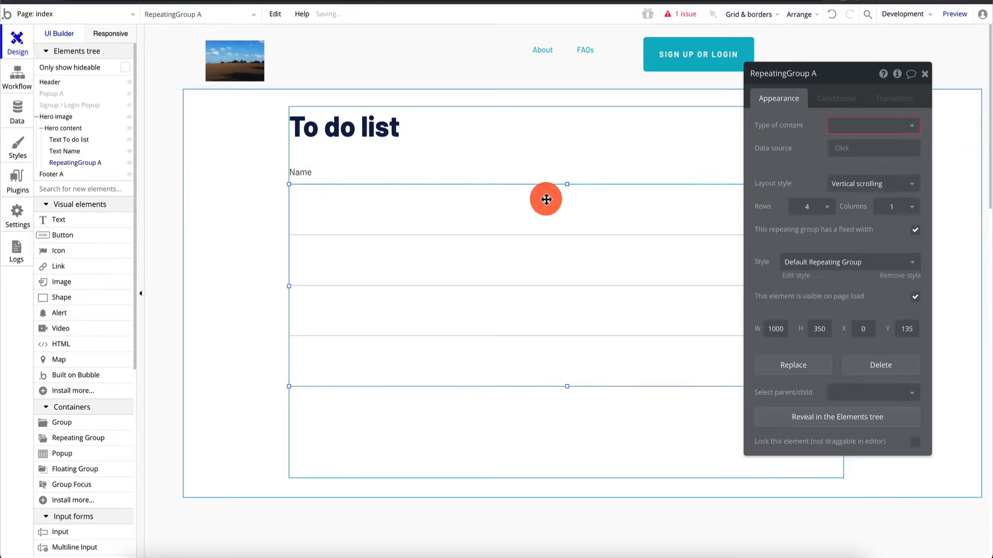
Step: Duplicate the Name heading, place the copy beside it at about X 266, Y 102, and change its text to Description
left_click(343, 168)
key("super+c")
key("super+v")
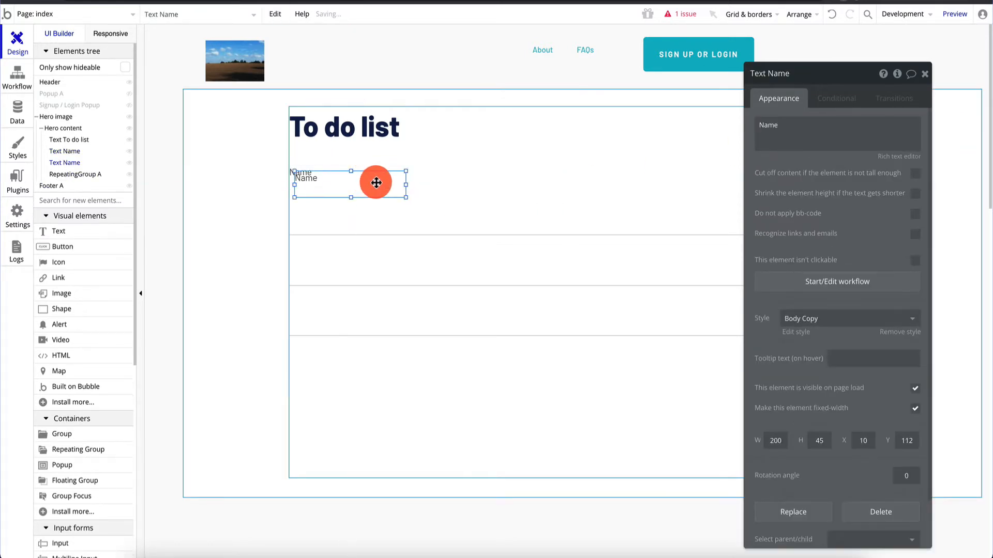
left_click_drag(376, 183, 506, 176)
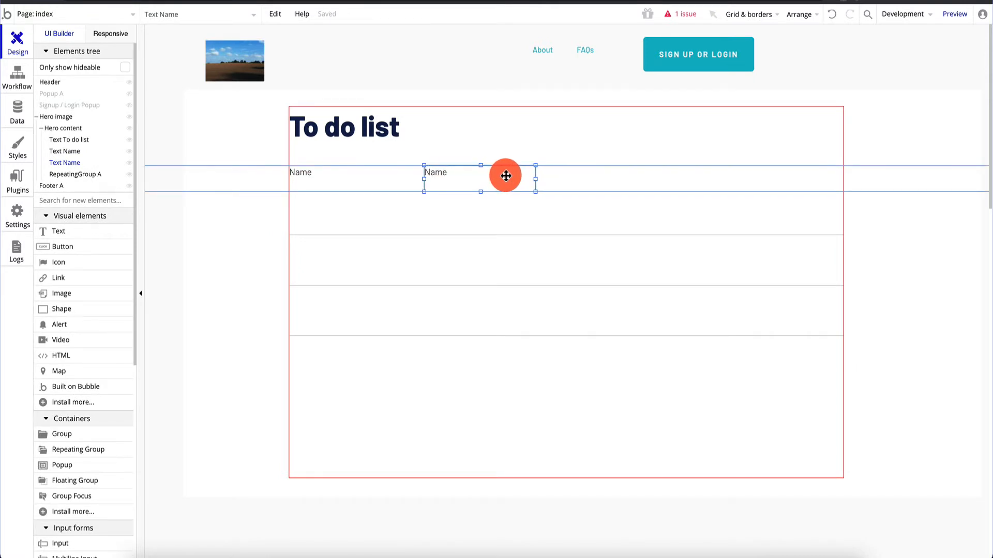
left_click_drag(506, 176, 517, 176)
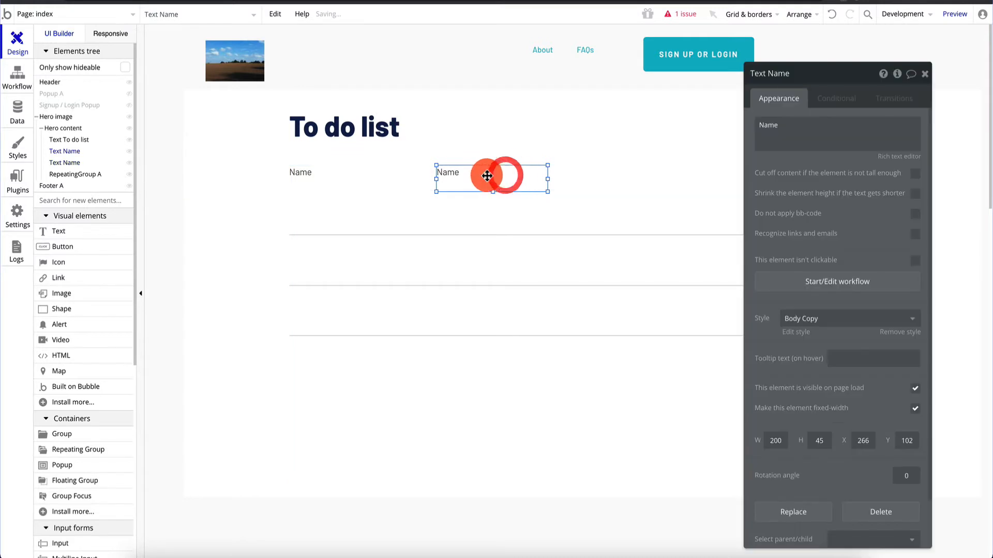
type("D")
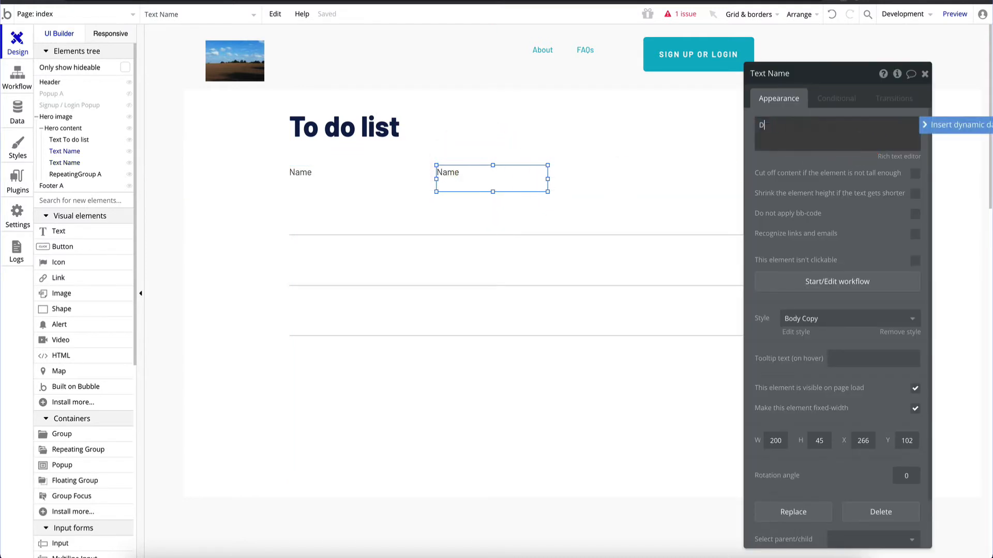
type("escription")
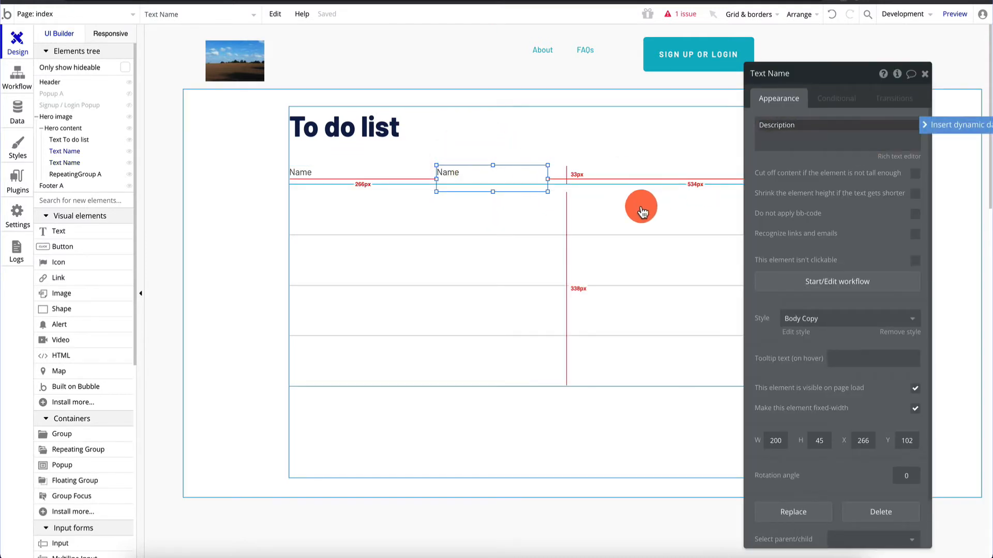
left_click(641, 206)
Step: Duplicate the Description heading, place the copy further along the row at about X 590, Y 97, and change its text to Due Date
left_click(500, 171)
left_click_drag(499, 172, 687, 173)
double_click(687, 173)
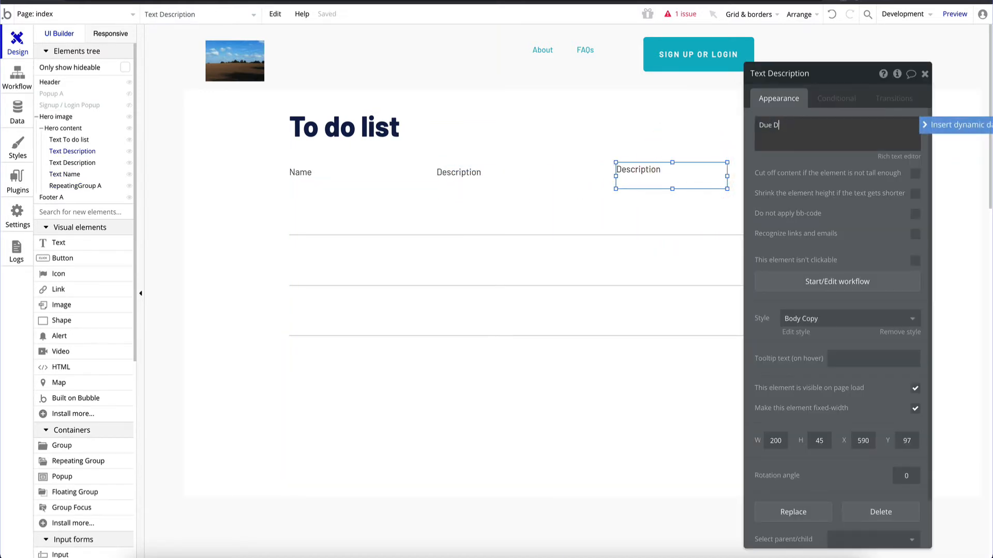
type("Due Date")
left_click(649, 254)
Step: Duplicate the Due Date heading, place the copy at about X 790, Y 90, and change its text to Action
left_click_drag(835, 77, 982, 80)
left_click_drag(667, 168, 670, 171)
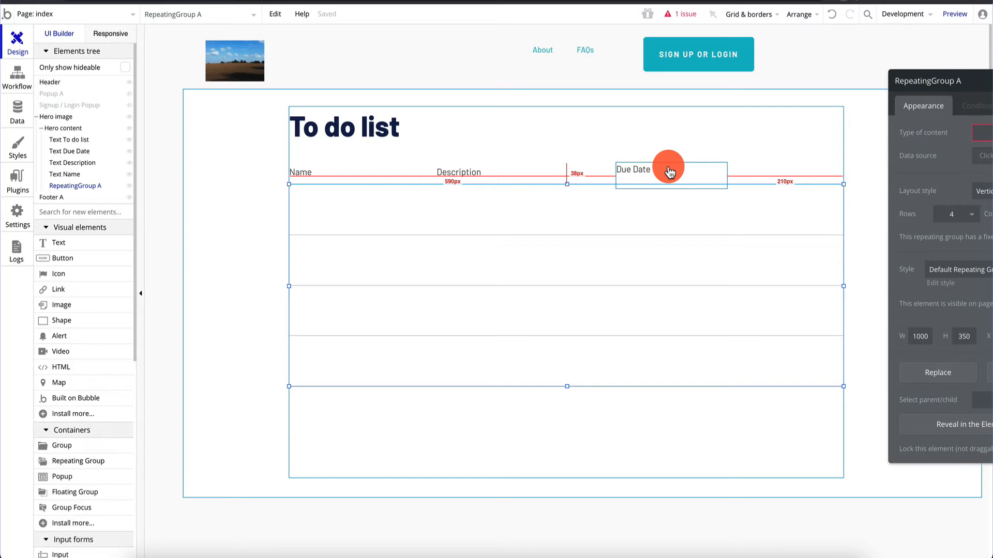
left_click(655, 171)
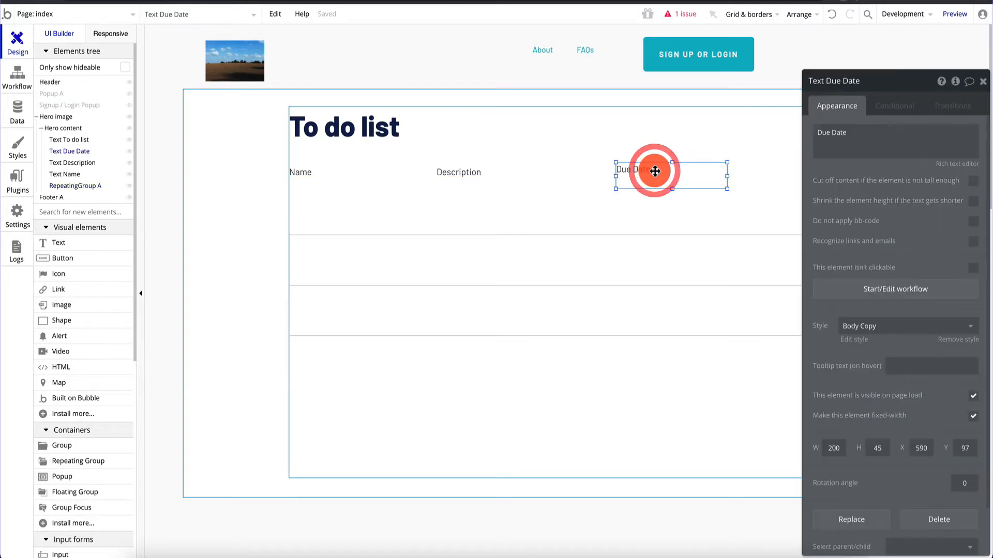
key("ctrl+c")
key("ctrl+v")
left_click_drag(675, 176, 780, 166)
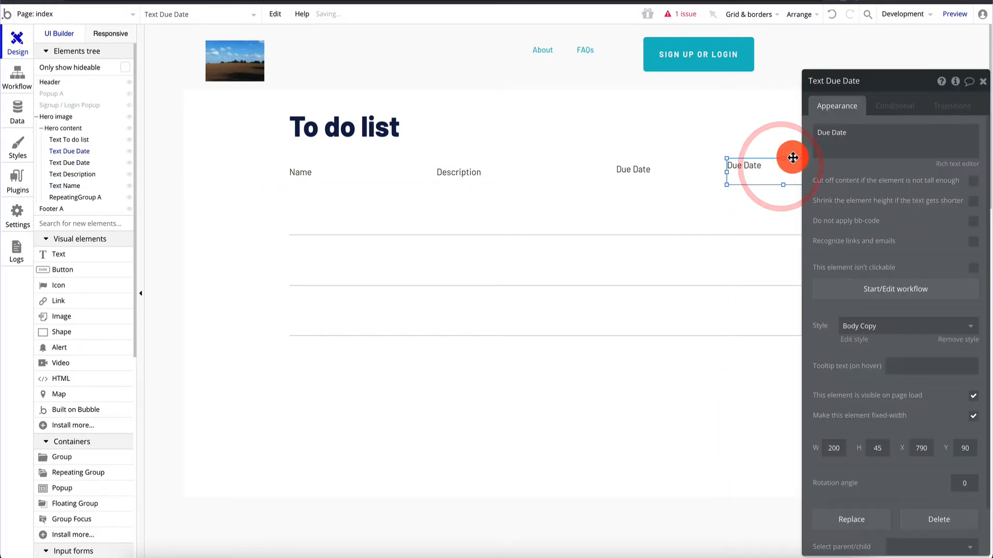
triple_click(879, 132)
type("Action")
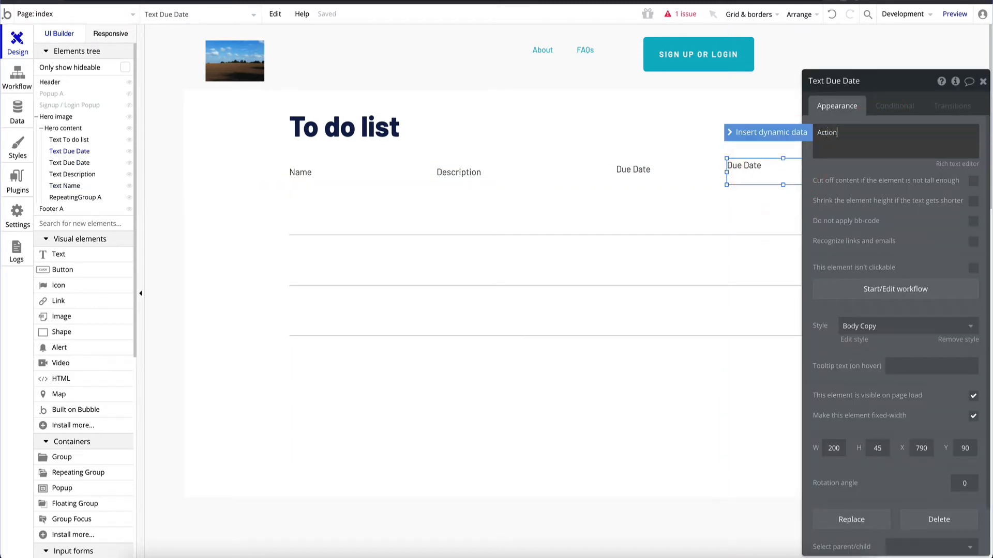
left_click(621, 168)
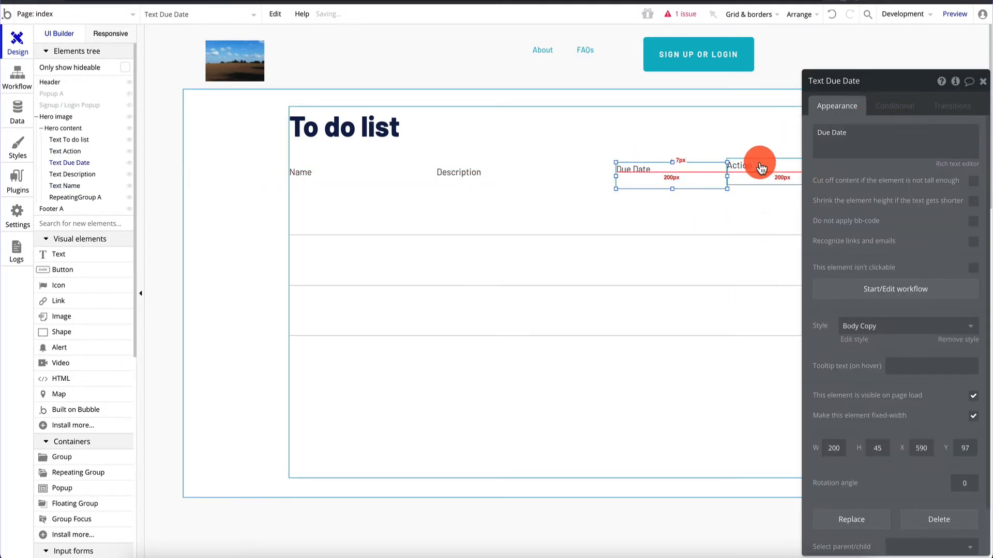
Step: Move the Action heading down to Y 97 to line it up with the Due Date heading
left_click(761, 167)
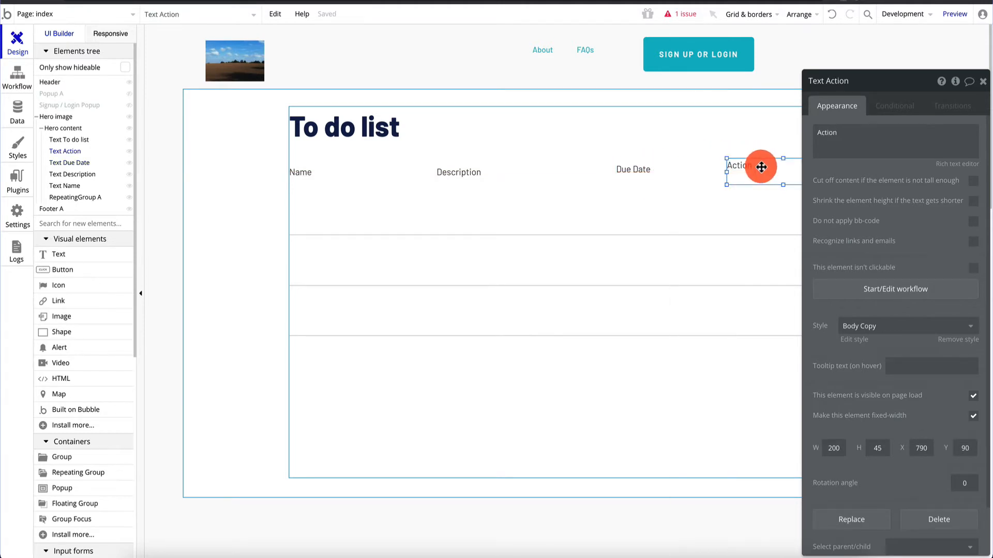
left_click_drag(761, 167, 762, 170)
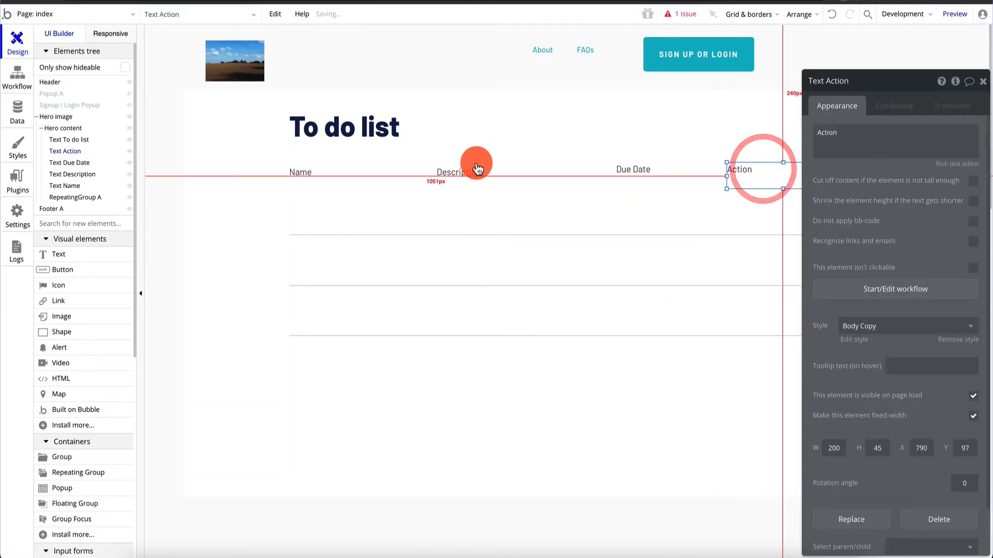
left_click(249, 183)
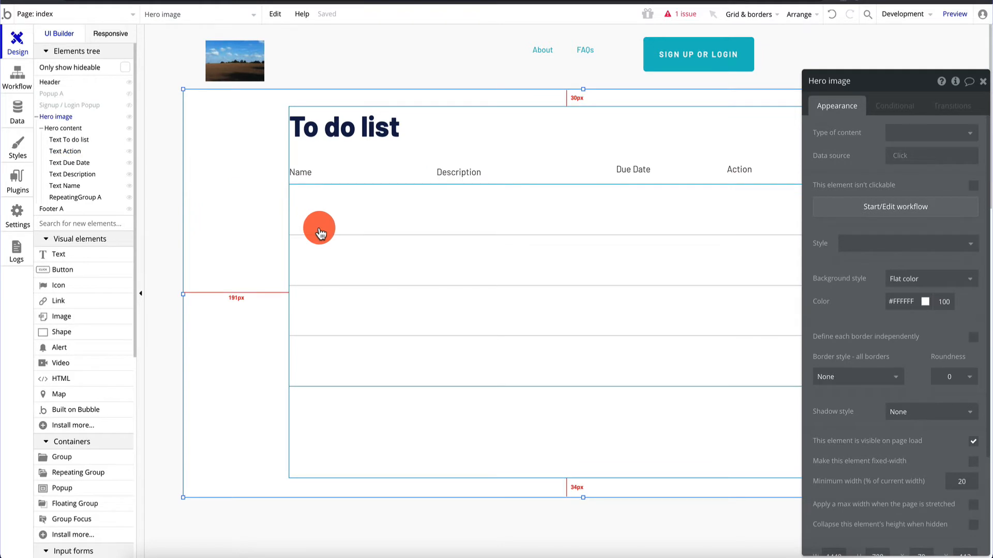
Step: Set the repeating group's type of content to item and its data source to a search for items
left_click(320, 229)
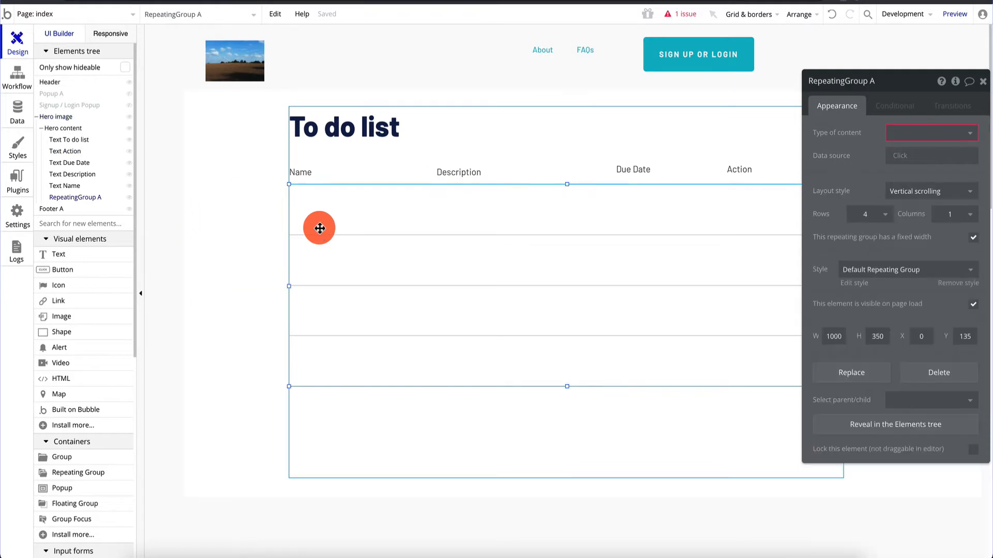
left_click(941, 139)
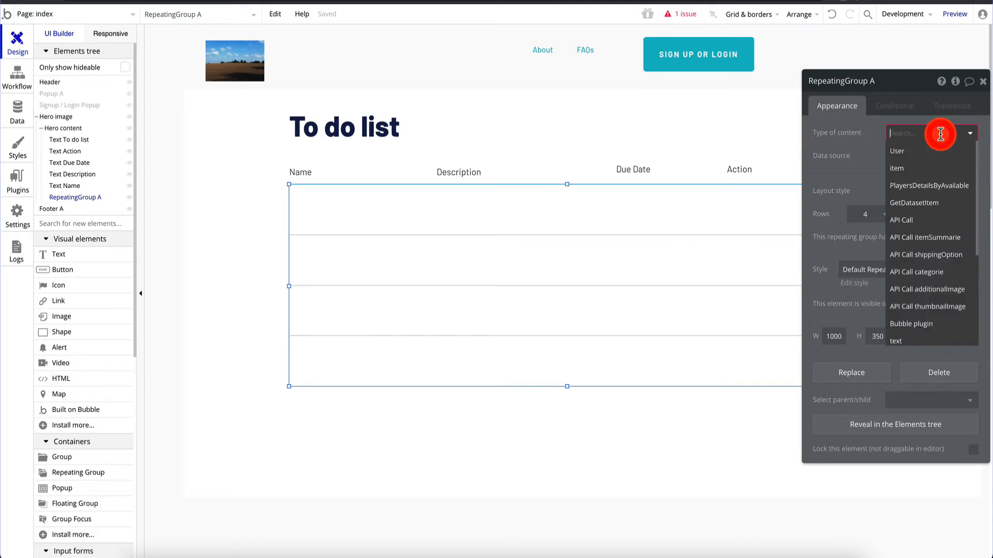
left_click(923, 168)
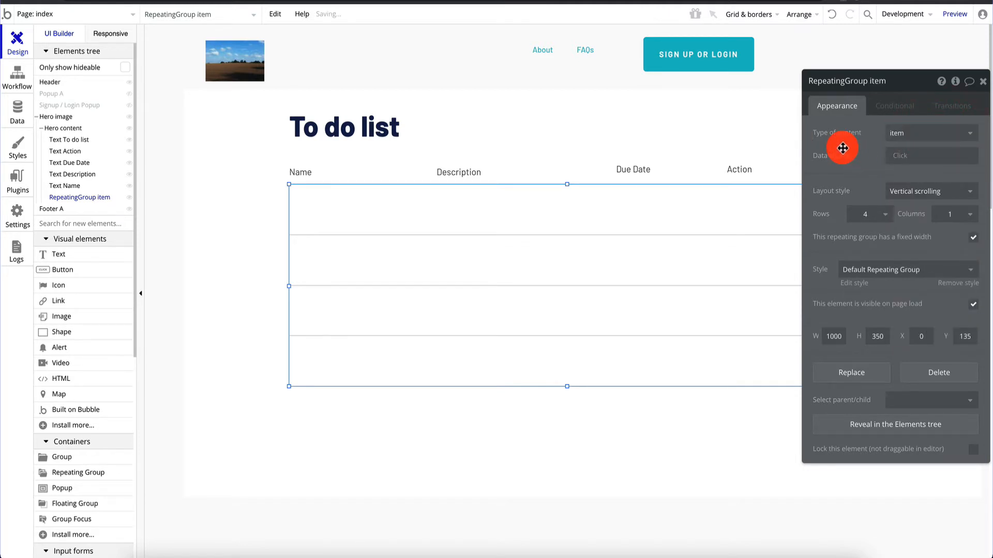
left_click(904, 156)
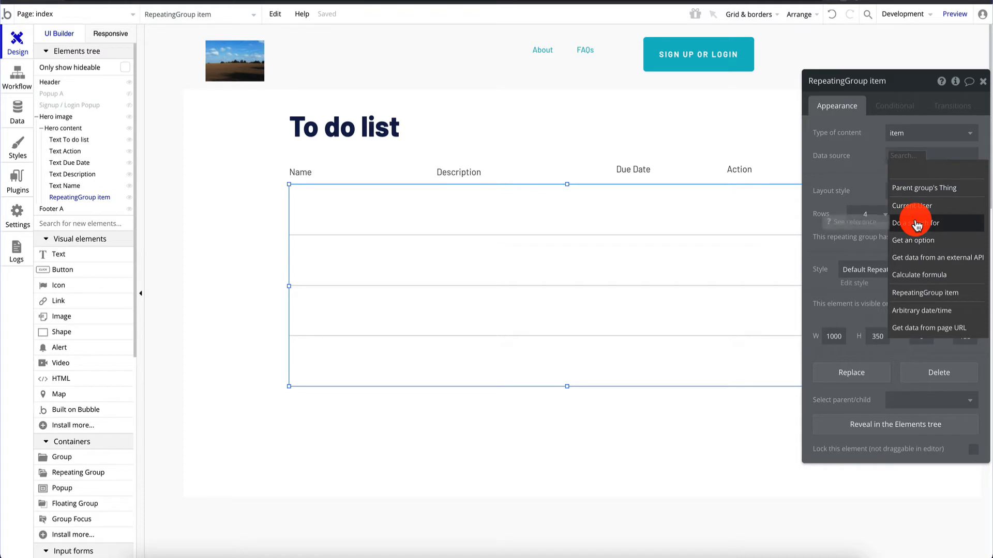
left_click(910, 224)
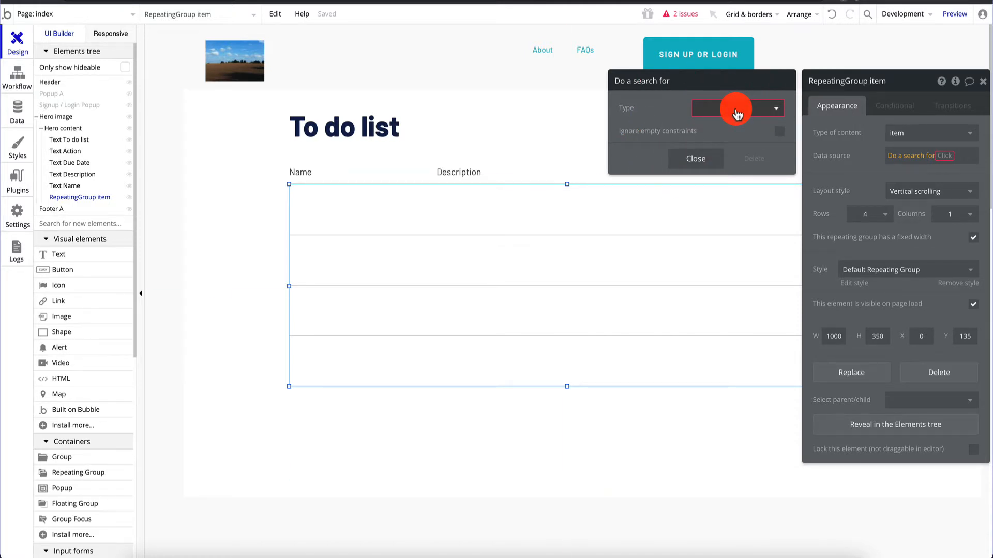
left_click(737, 114)
left_click(725, 147)
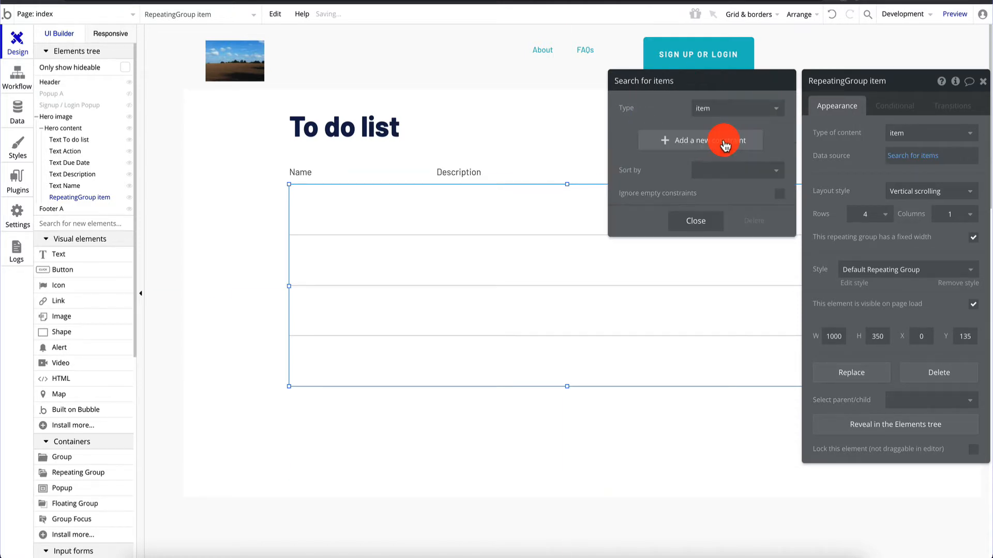
Step: Add a constraint to the item search so that User owner equals Current User, and close the search settings
left_click(686, 145)
left_click(627, 134)
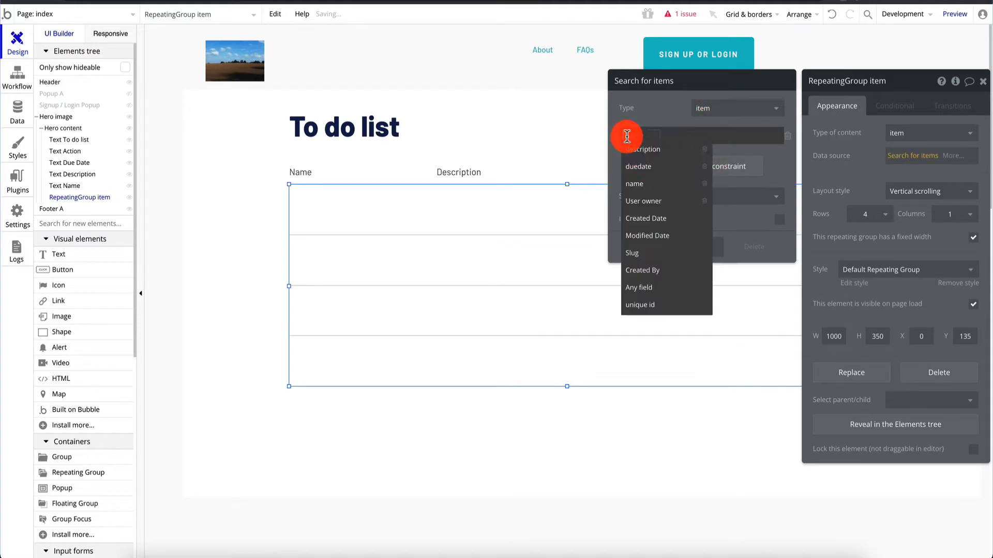
left_click(646, 204)
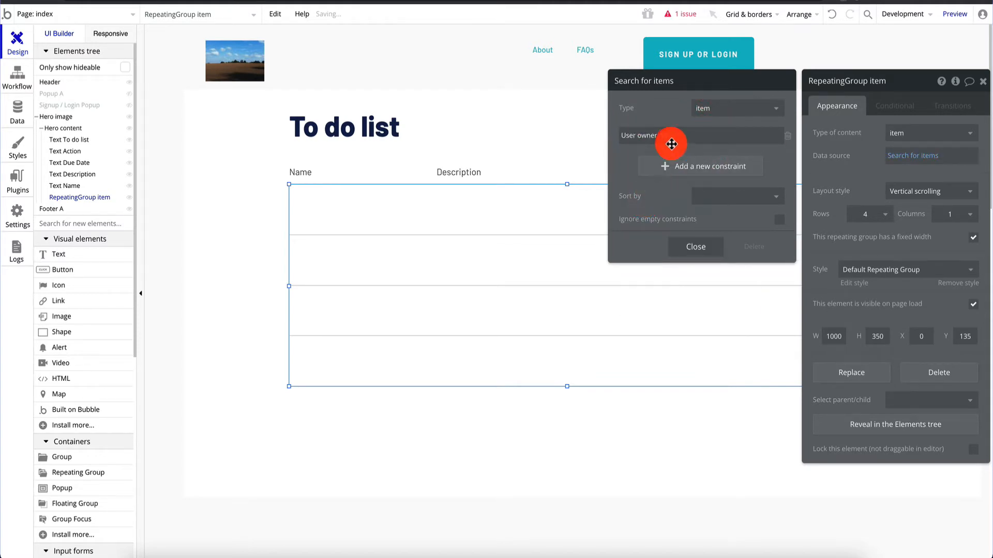
left_click(668, 136)
left_click(675, 160)
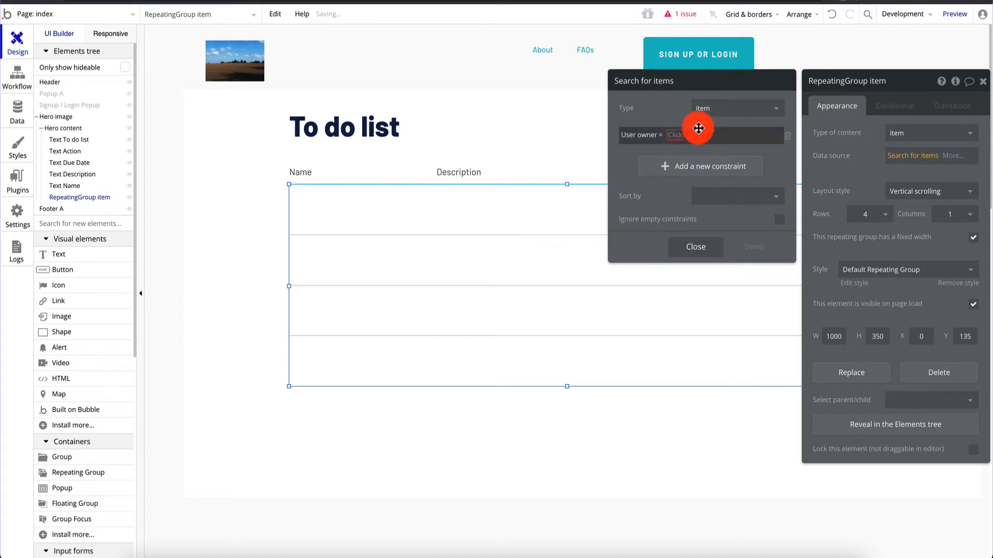
left_click(677, 135)
left_click(690, 168)
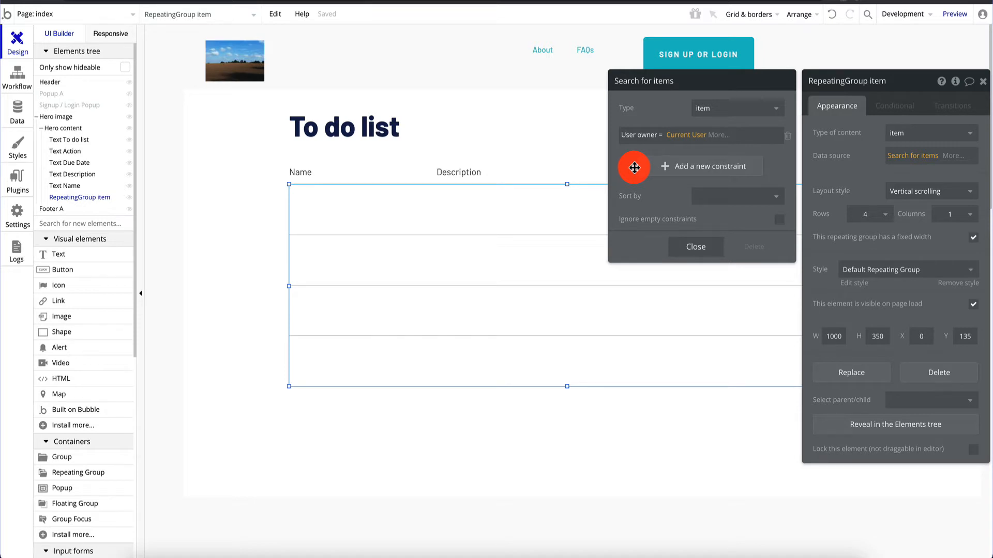
left_click(624, 164)
left_click_drag(537, 194, 199, 202)
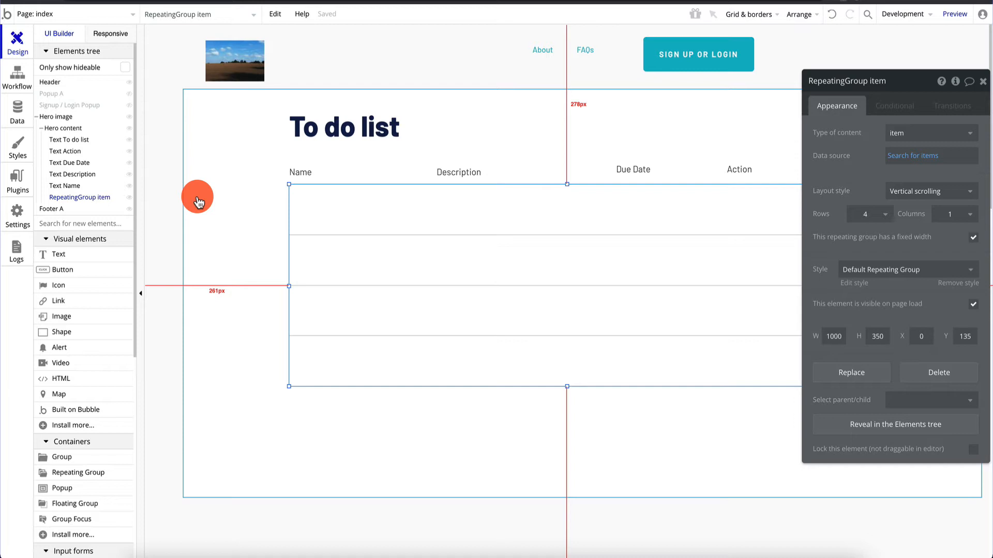
left_click(165, 162)
Step: Create a new User entry in the app data with a name and e-mail address, hiding the creation message for future entries
left_click(18, 110)
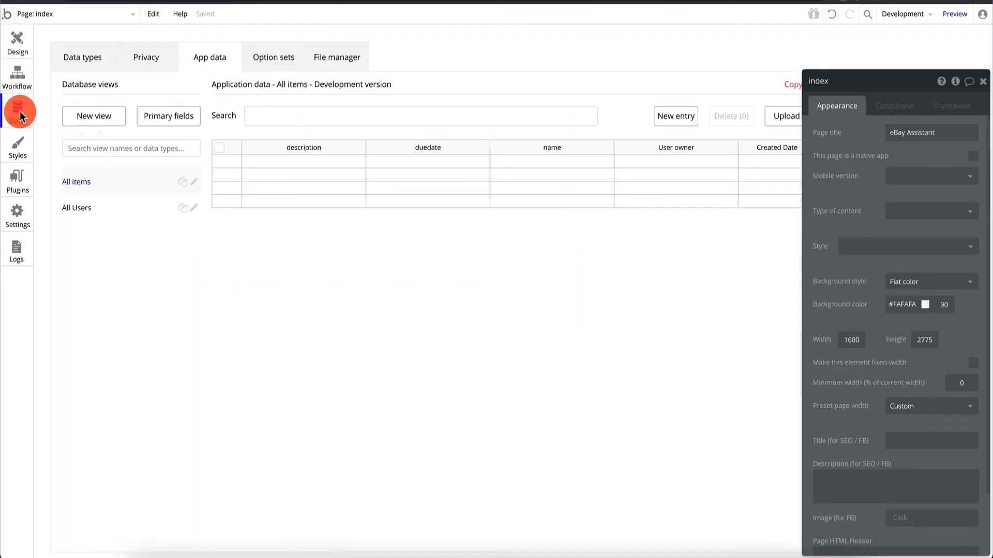
left_click(70, 182)
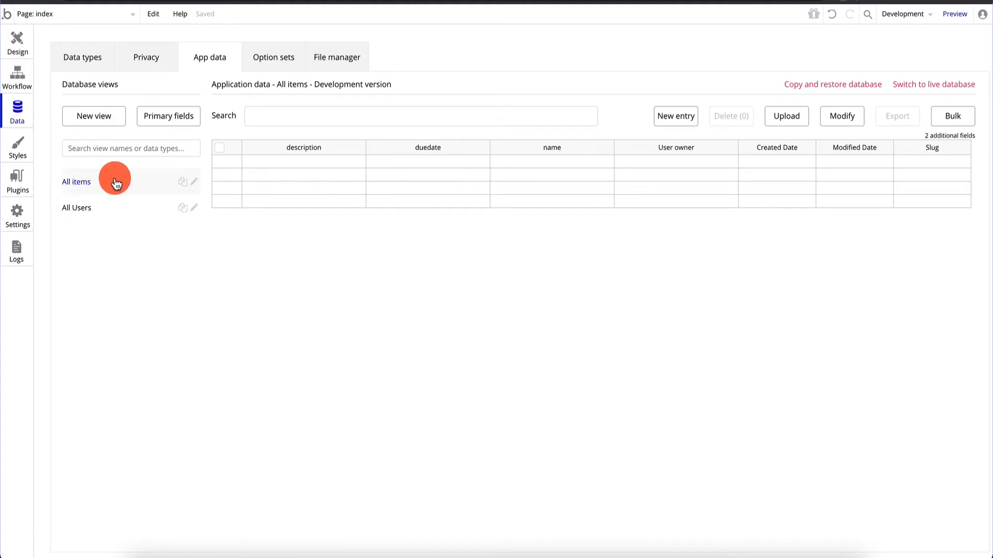
left_click(677, 117)
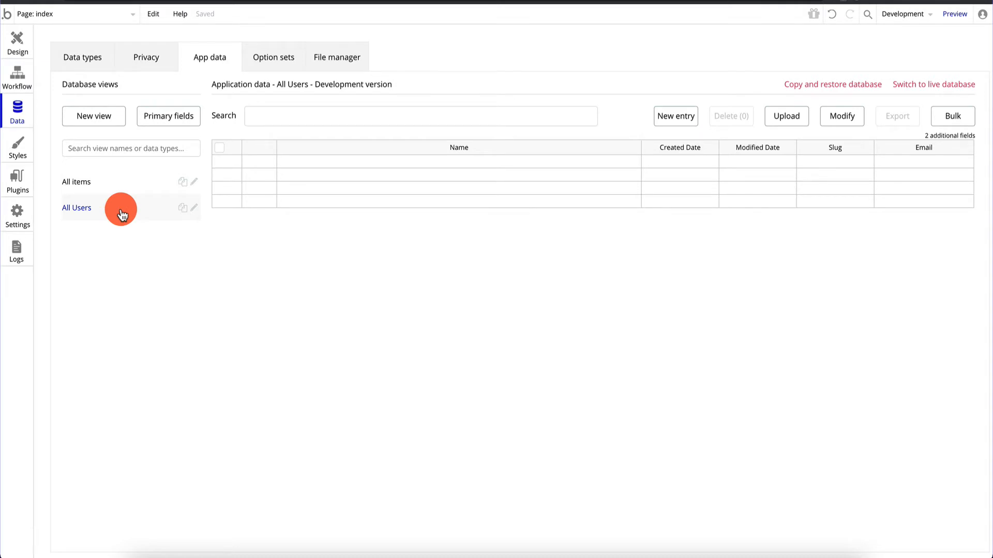
left_click(655, 127)
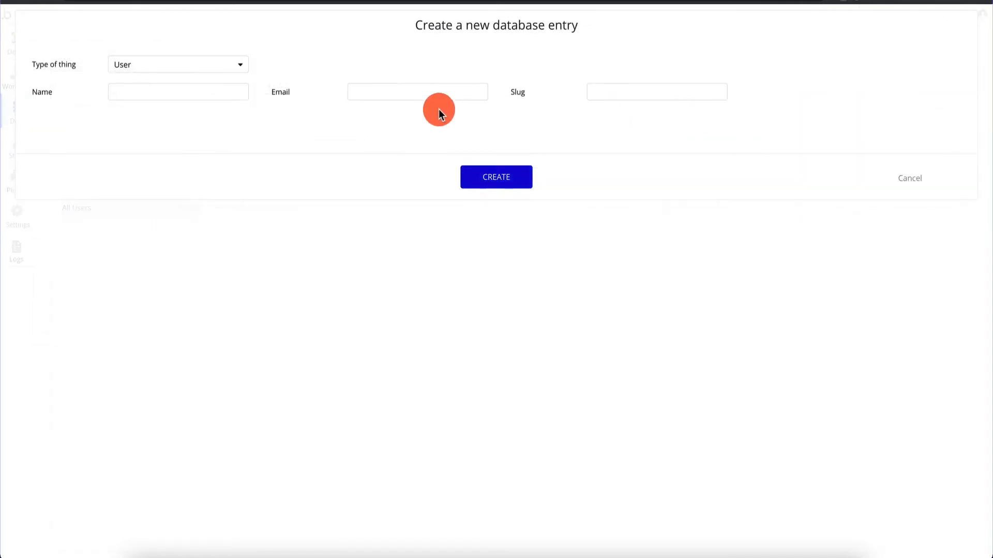
left_click(162, 91)
type("James")
key("Tab")
type("ja")
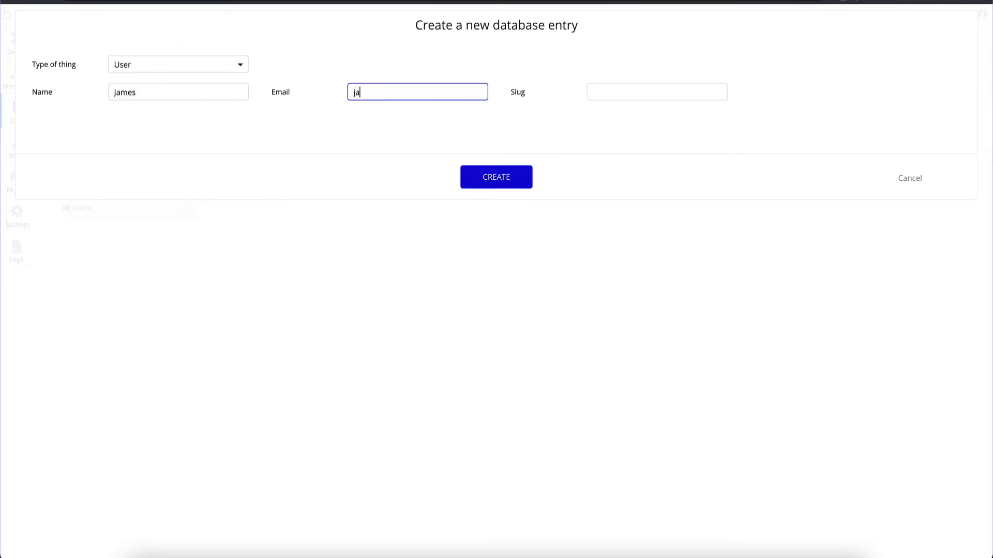
type("mes@james.com")
key("Tab")
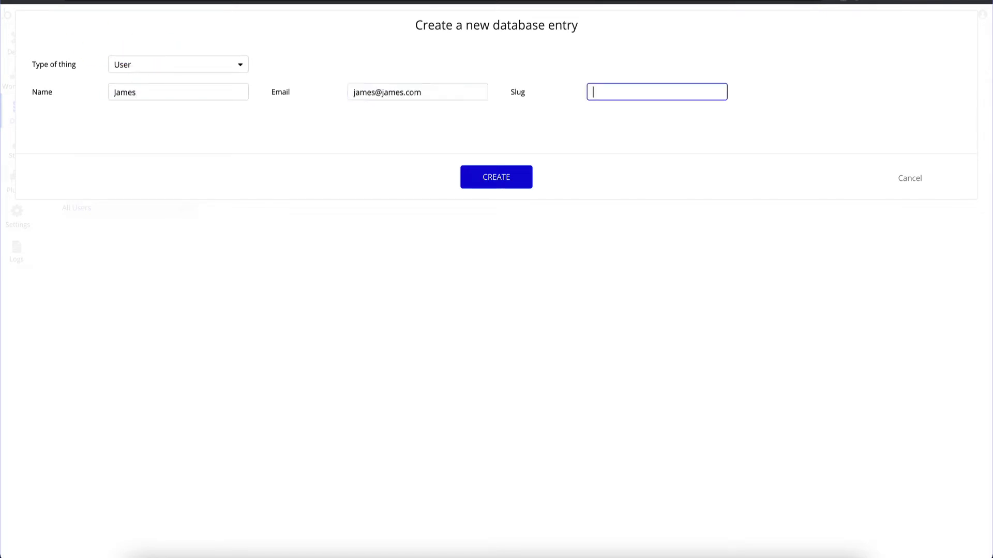
left_click(521, 179)
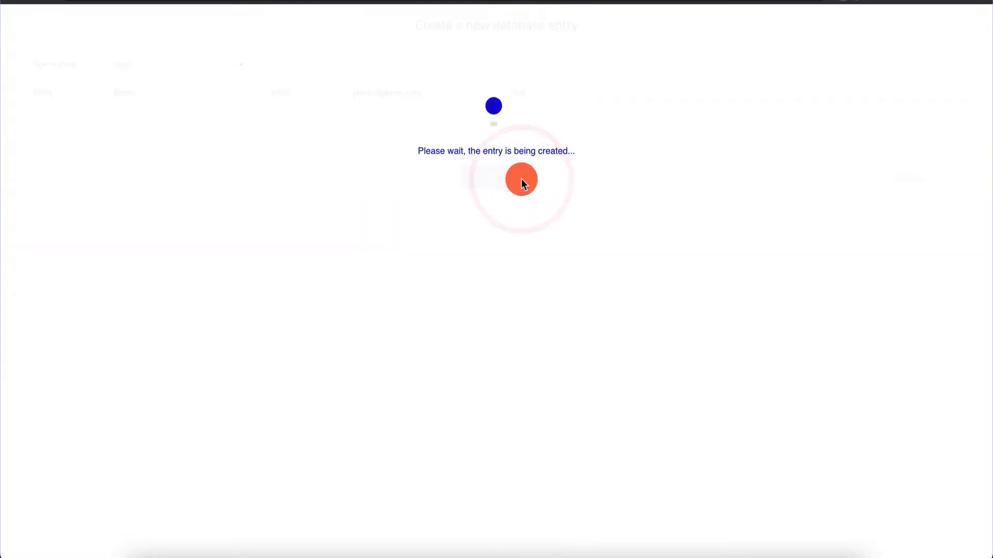
left_click(486, 121)
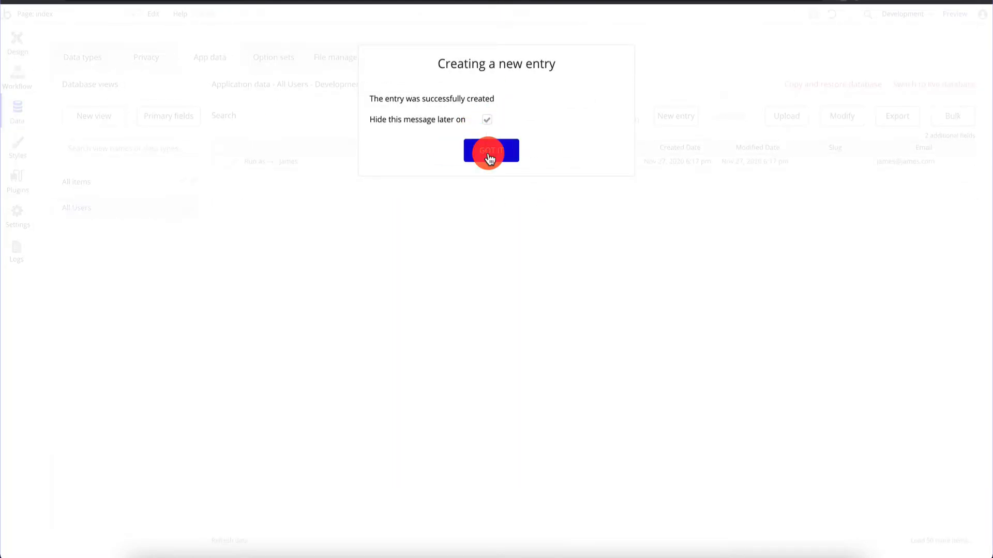
left_click(489, 153)
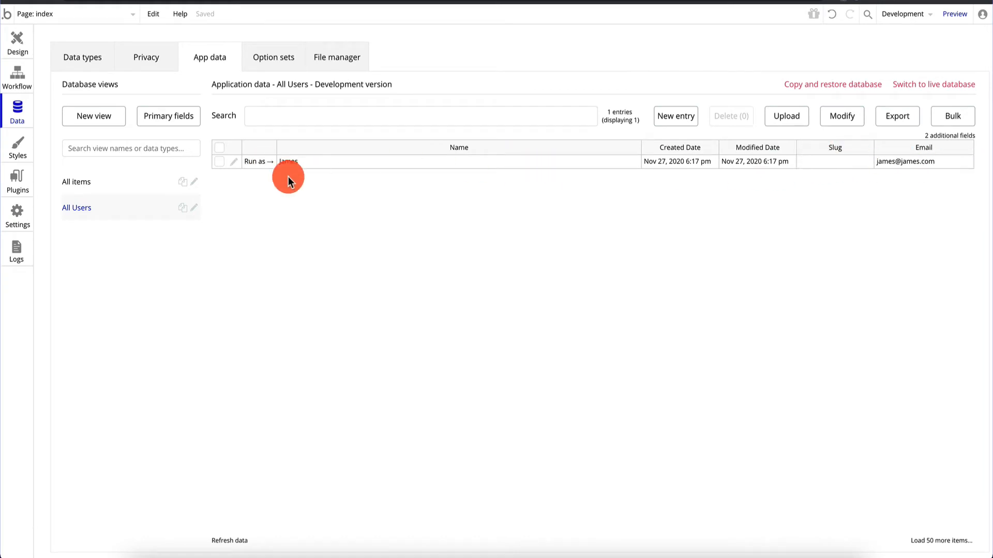
Step: Start a new database entry for the item data type
left_click(133, 179)
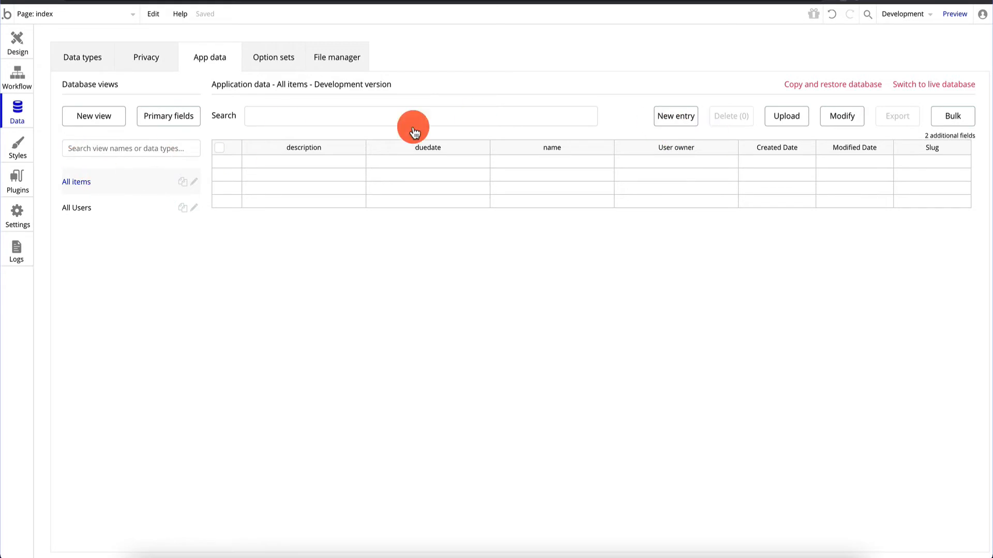
left_click(674, 115)
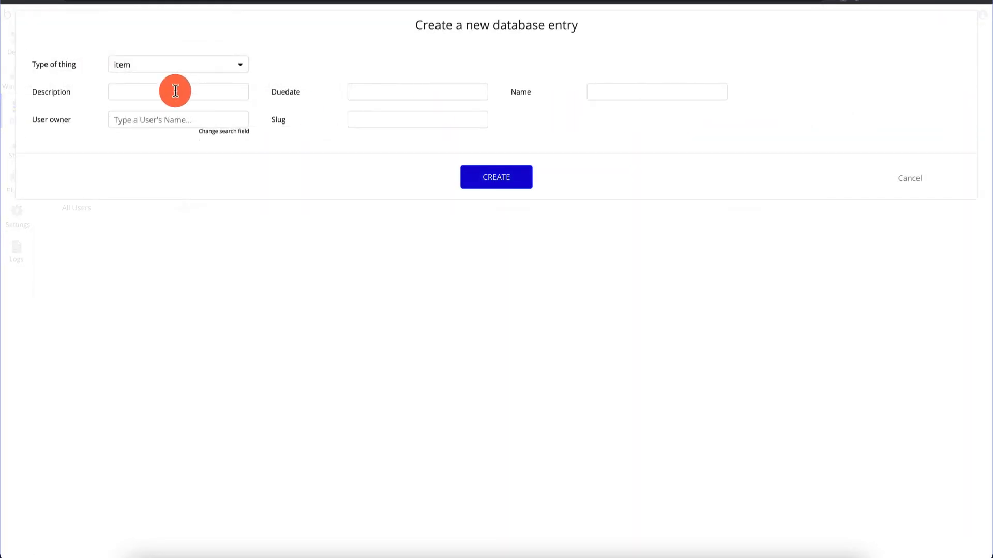
Step: Fill in the item entry with description "item 1 desc", due date 12/05/2020 12:30 pm and name "item 1 name"
type("item 1 desc")
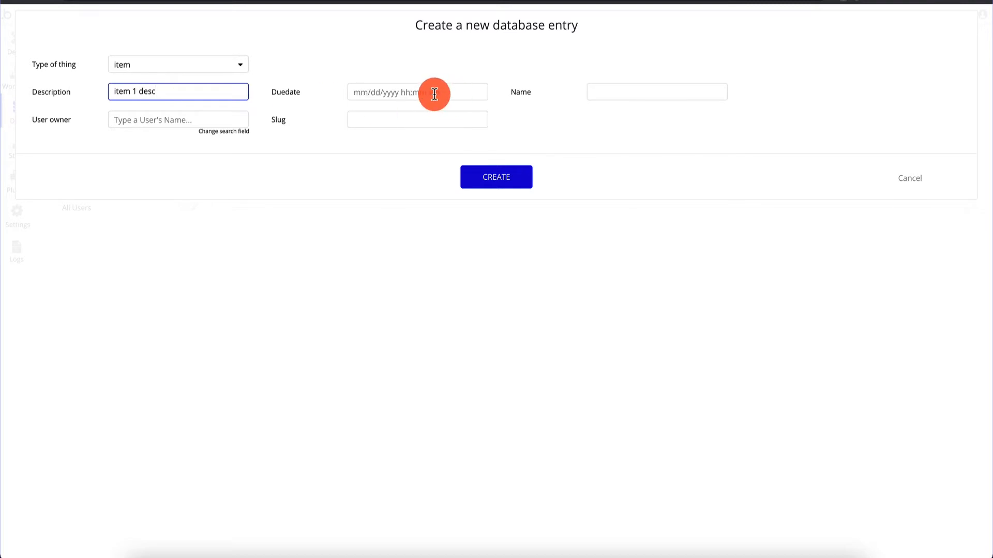
left_click(350, 91)
type("12/05/2020 12:30 pm")
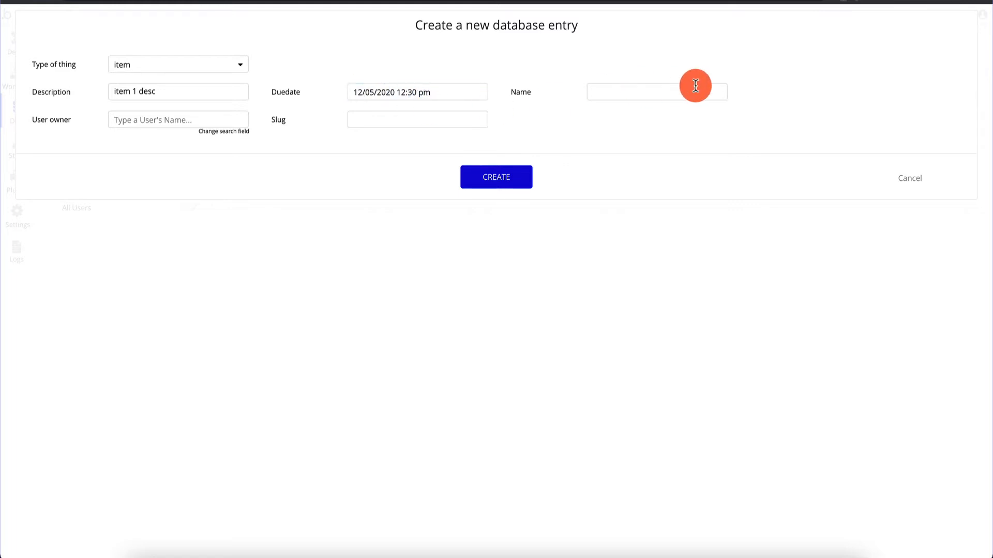
left_click(653, 91)
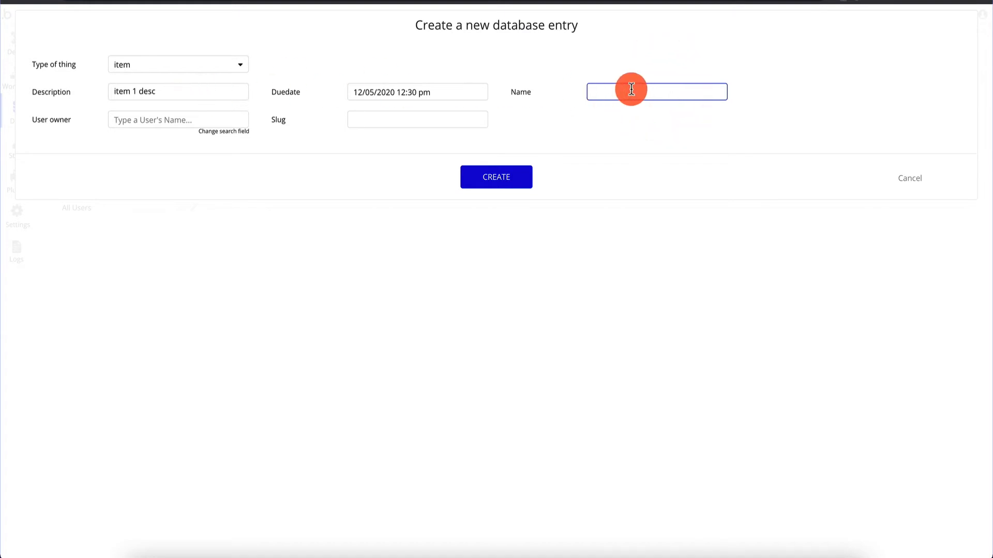
type("item 1 name")
left_click(157, 120)
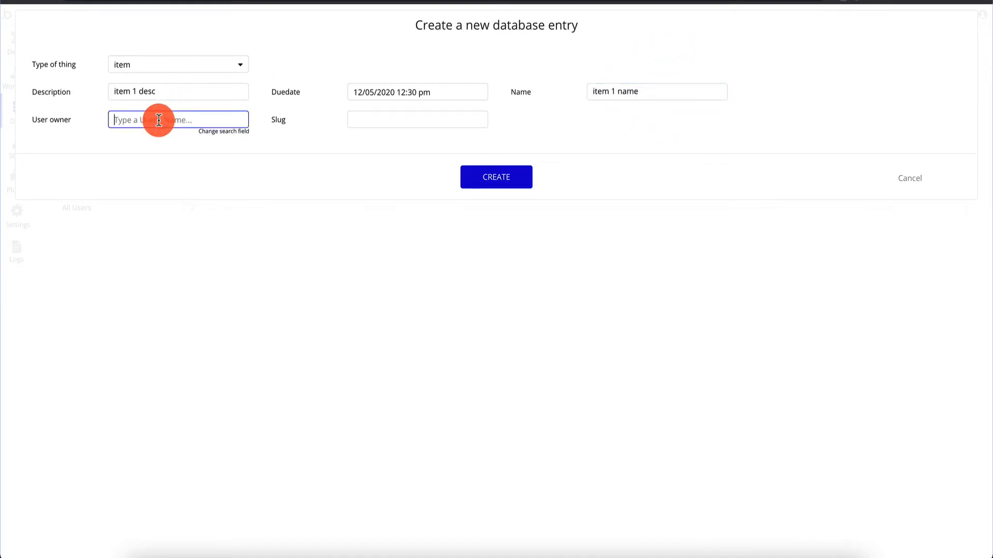
Step: Define the primary display fields as name for item and Name for User, and save them
left_click(216, 131)
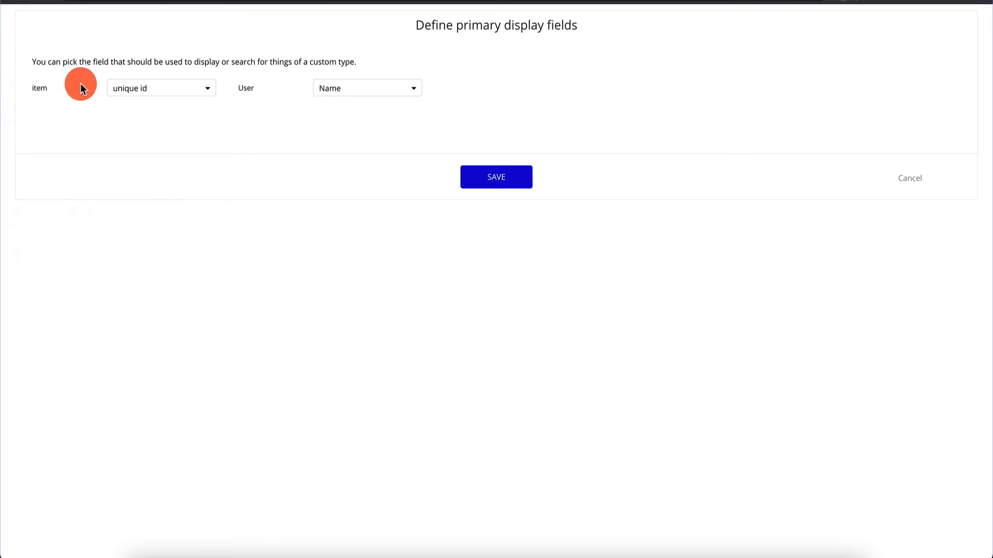
left_click(133, 88)
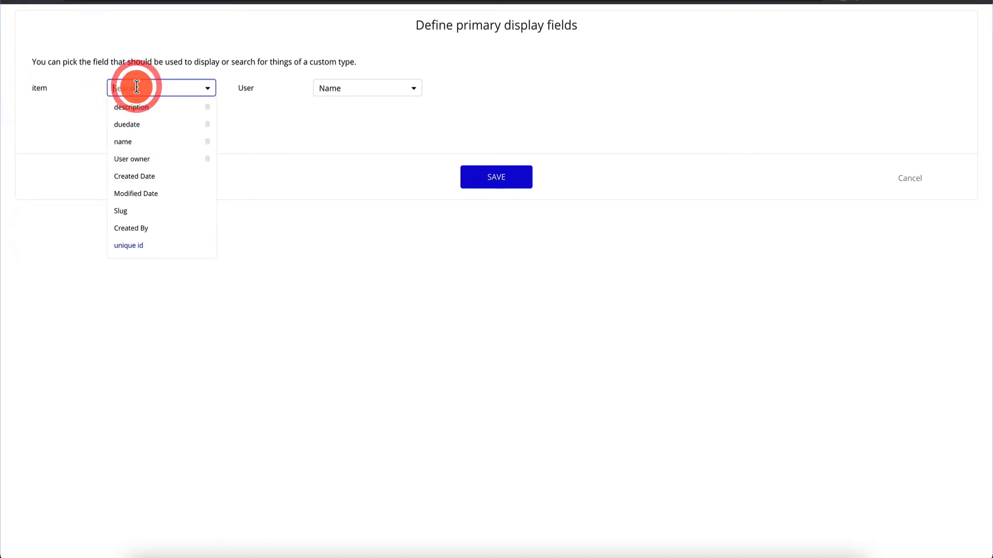
left_click(140, 144)
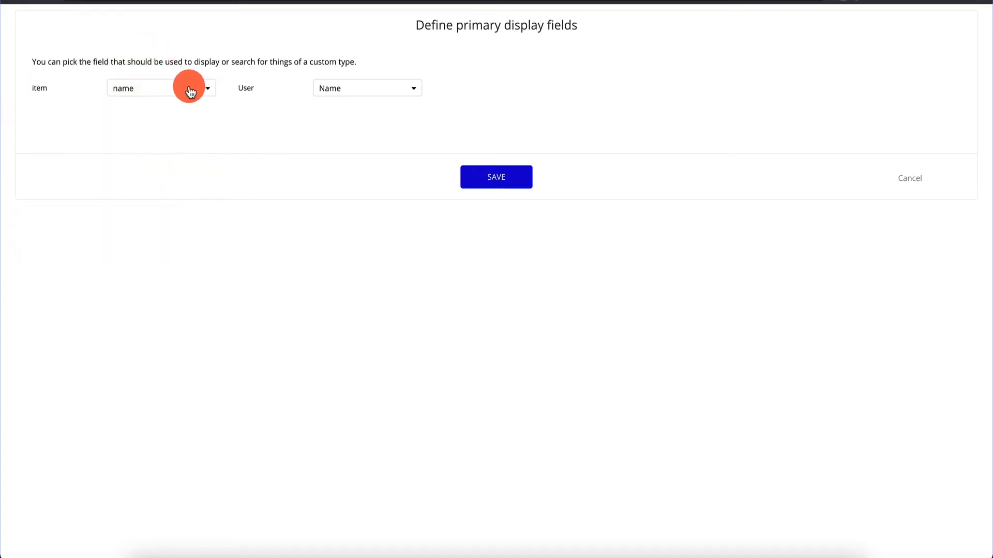
left_click(359, 89)
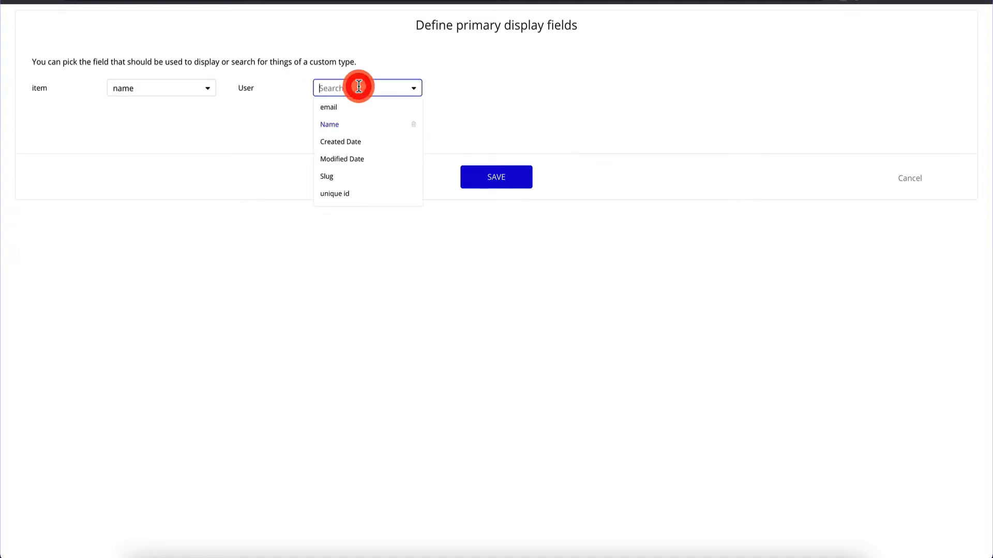
left_click(348, 111)
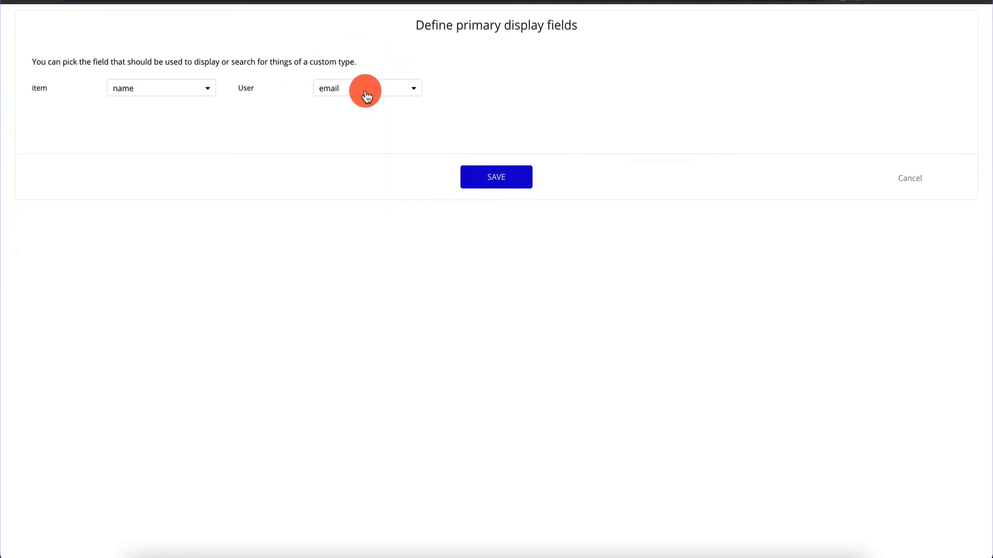
left_click(366, 95)
left_click(351, 123)
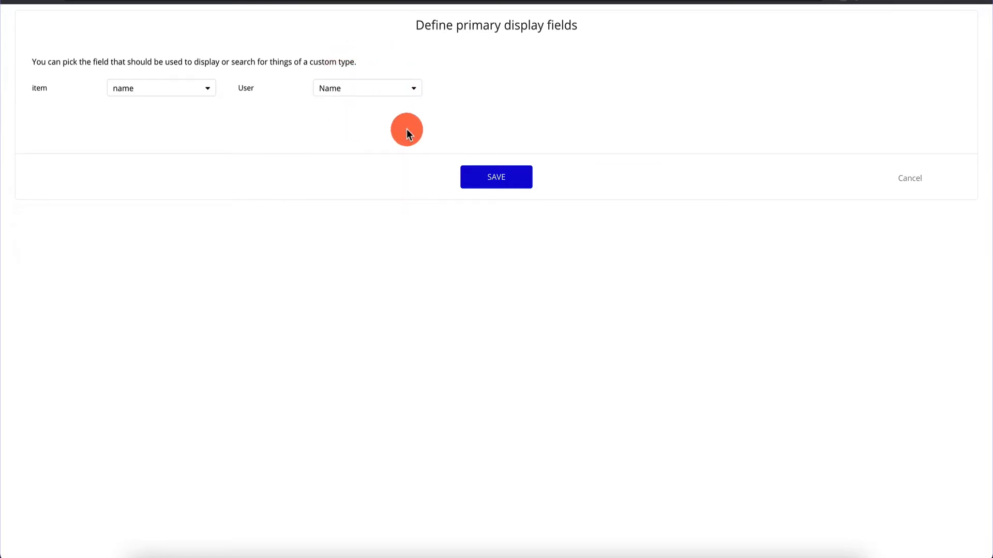
left_click(510, 180)
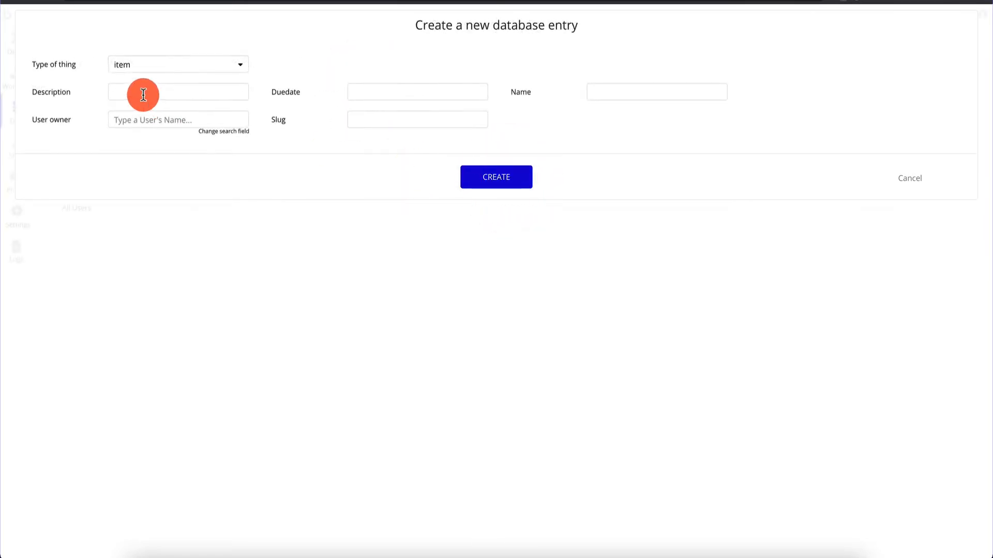
Step: Assign the newly created user as the User owner of the item entry
left_click(145, 120)
type("james")
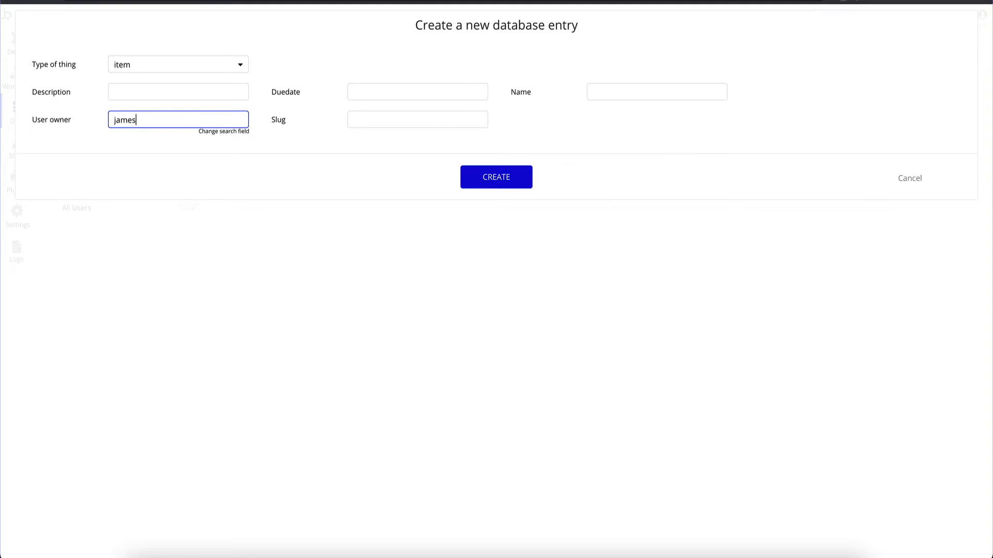
left_click(140, 142)
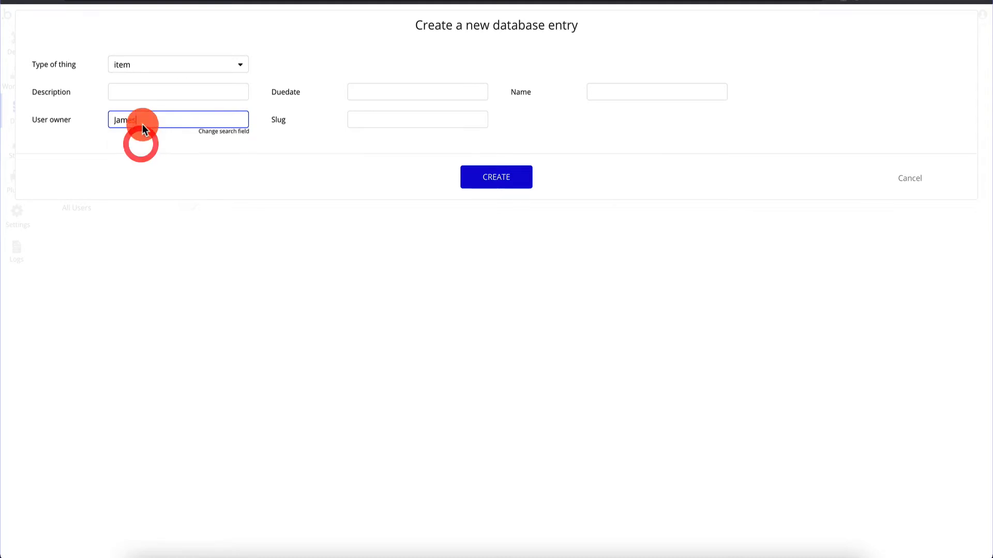
Step: Fill in the item entry with description "item 1 desc", due date 12/30/2020 12:30 pm and name "item 1 name", create it and reload All items
left_click(137, 86)
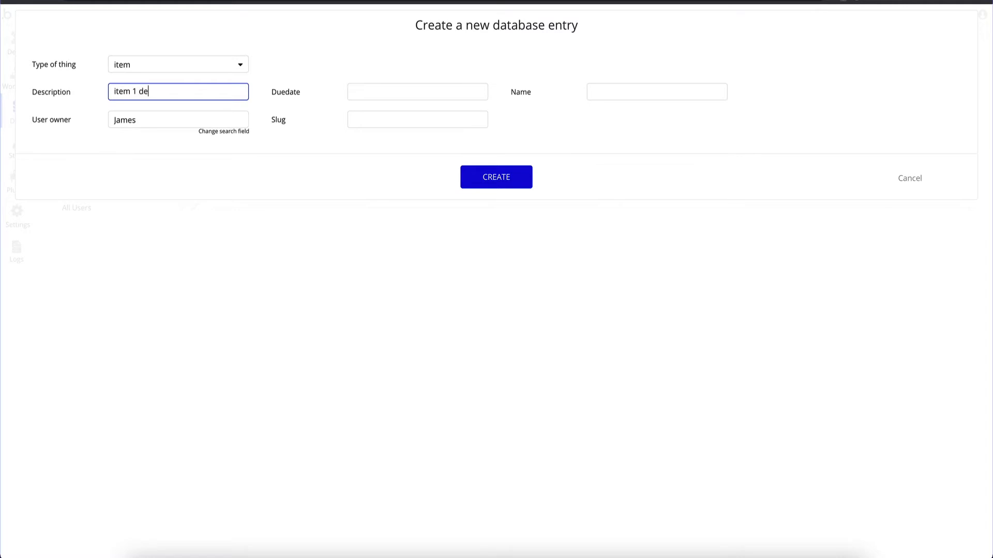
left_click(356, 93)
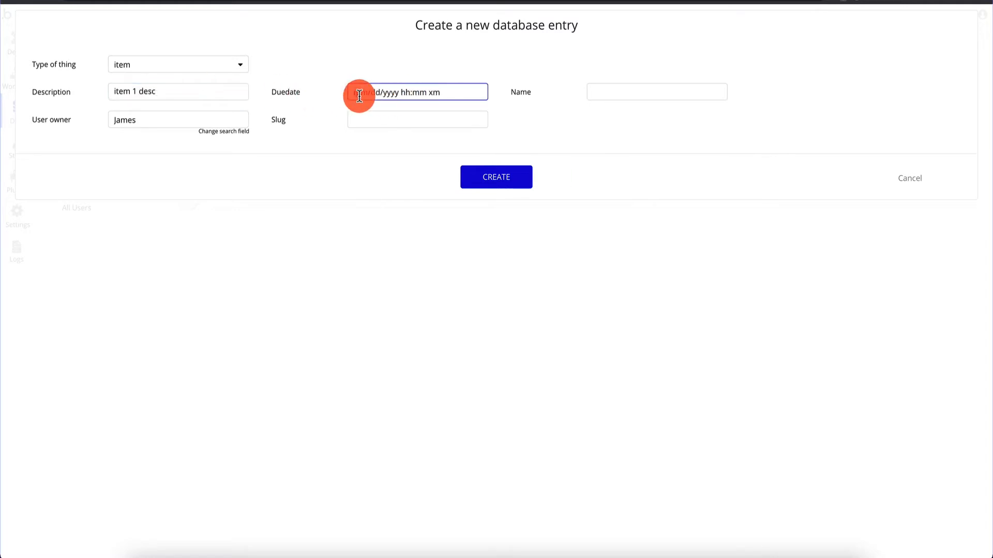
type("12/30/2020 12:30 pm")
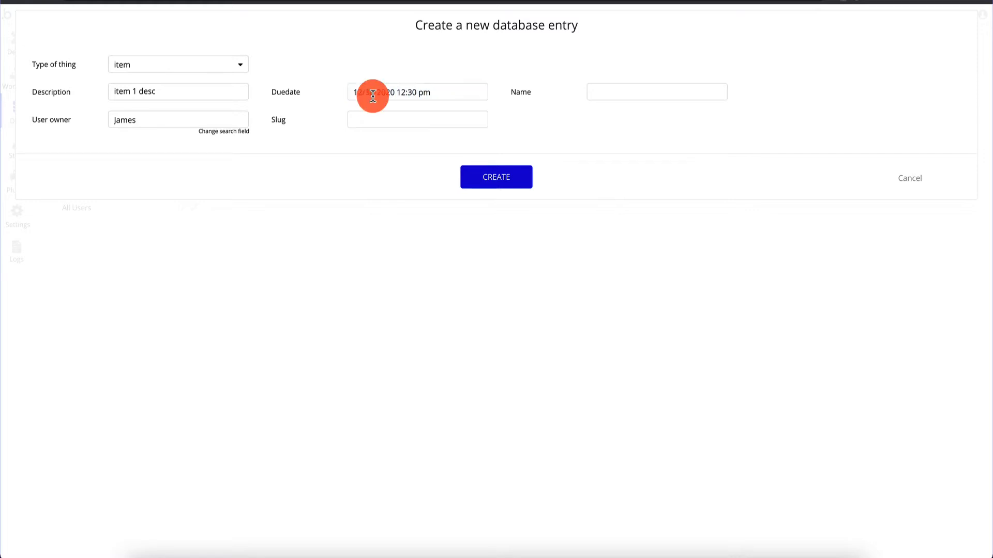
left_click(635, 92)
type("item 1 name")
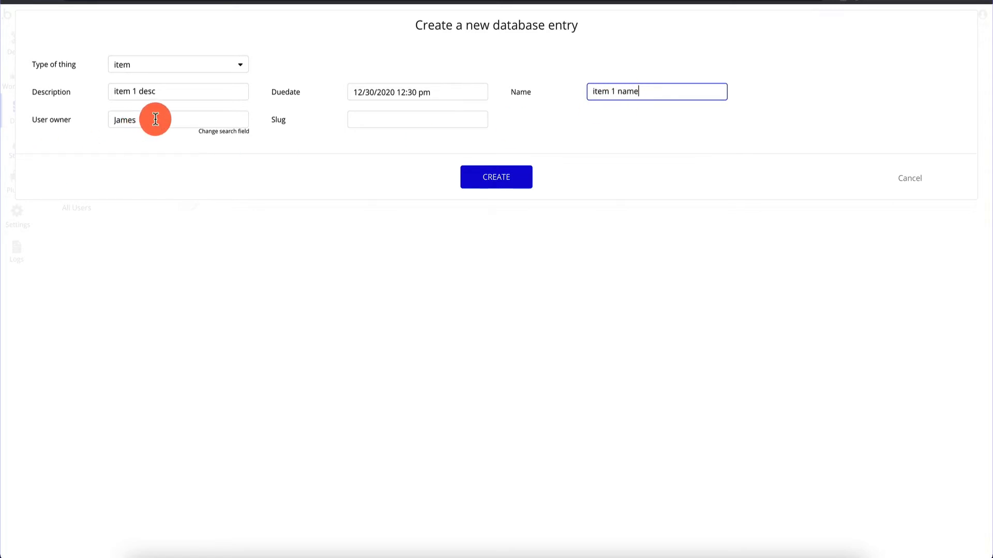
left_click(497, 176)
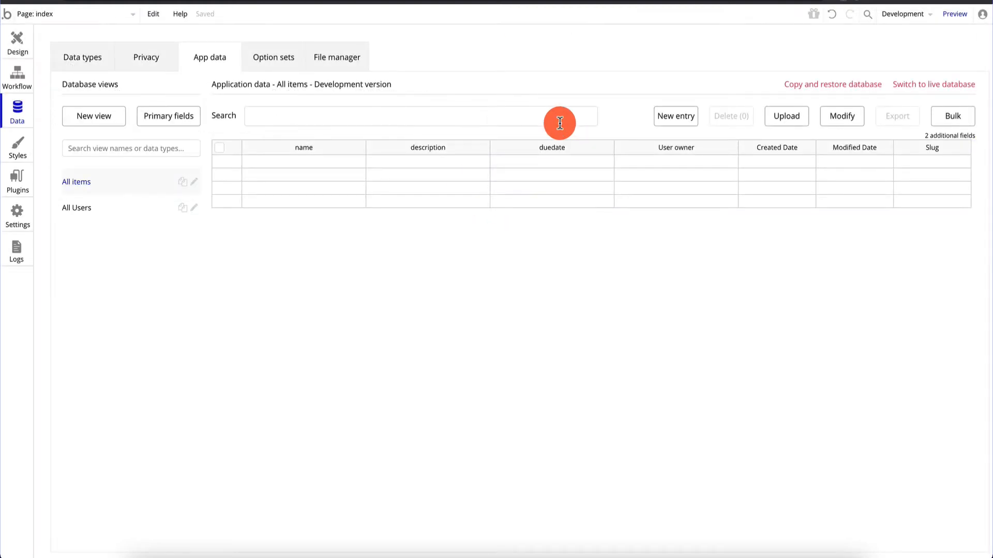
left_click(110, 208)
left_click(131, 187)
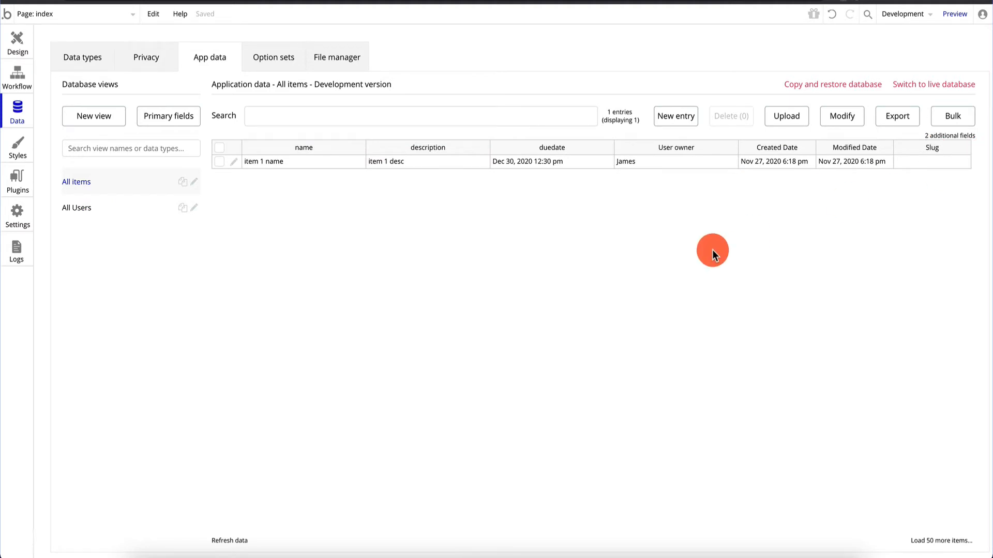
Step: Preview the index page design to examine the to-do list, and return to the editor
left_click(23, 43)
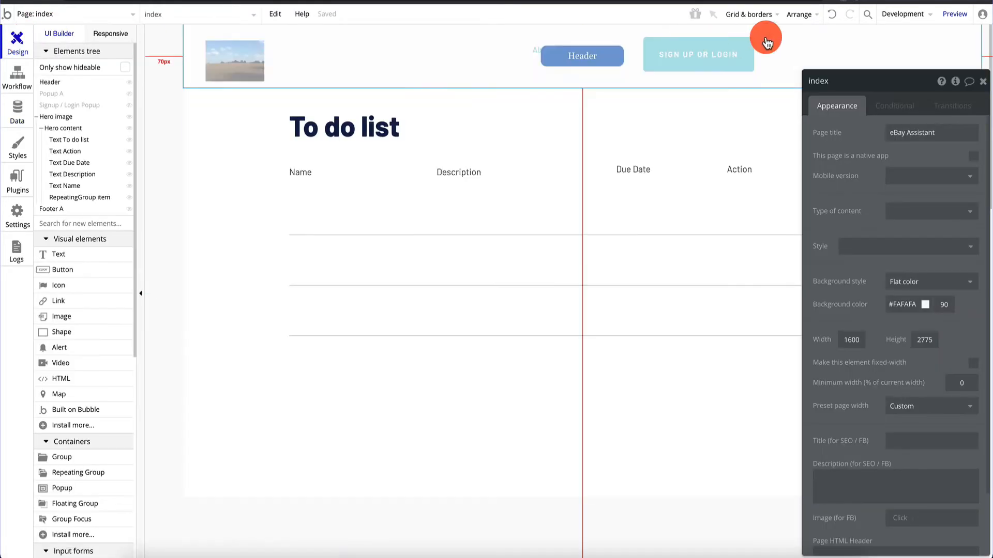
left_click(933, 16)
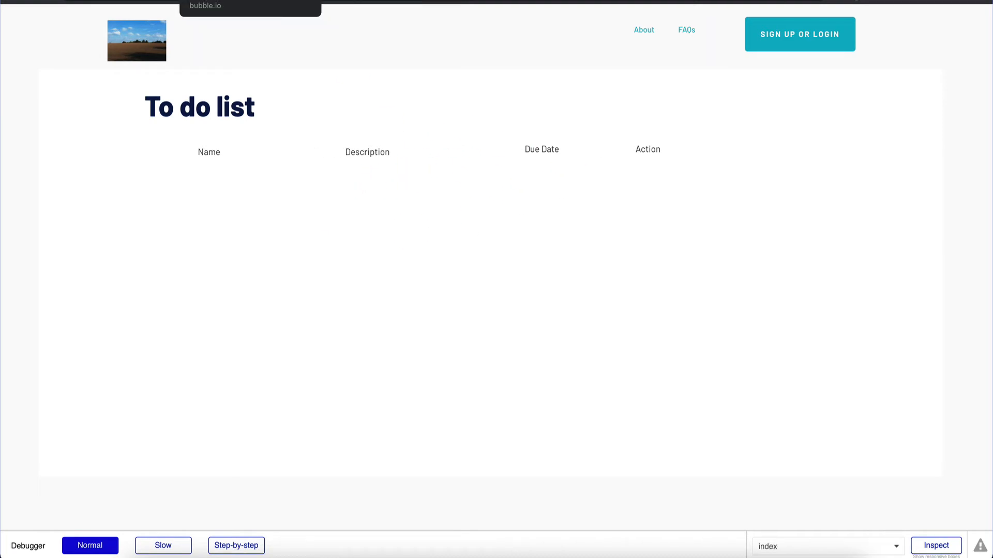
left_click(227, 1)
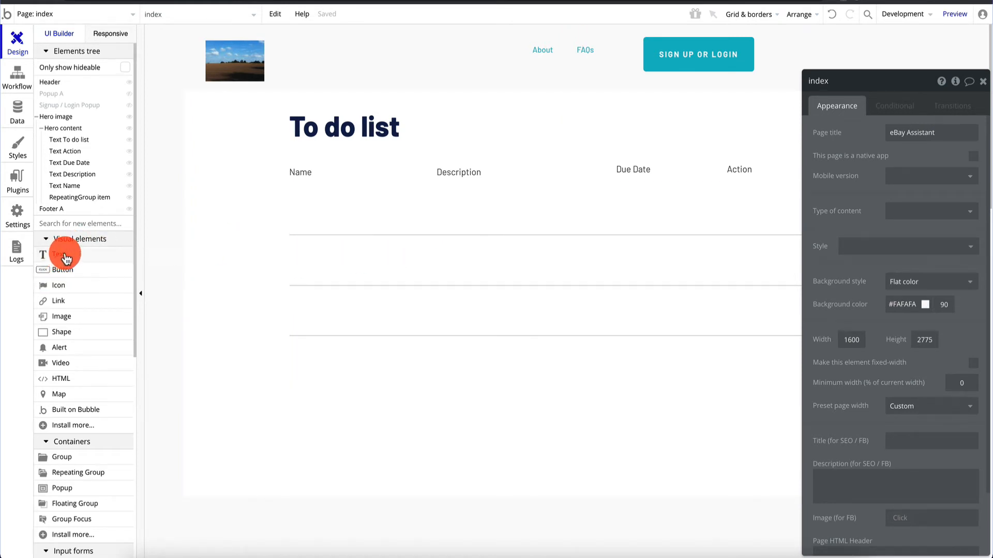
Step: Place a text element in the repeating group's first row under Name, and copy it under Description, Due Date and Action
left_click_drag(62, 258, 300, 226)
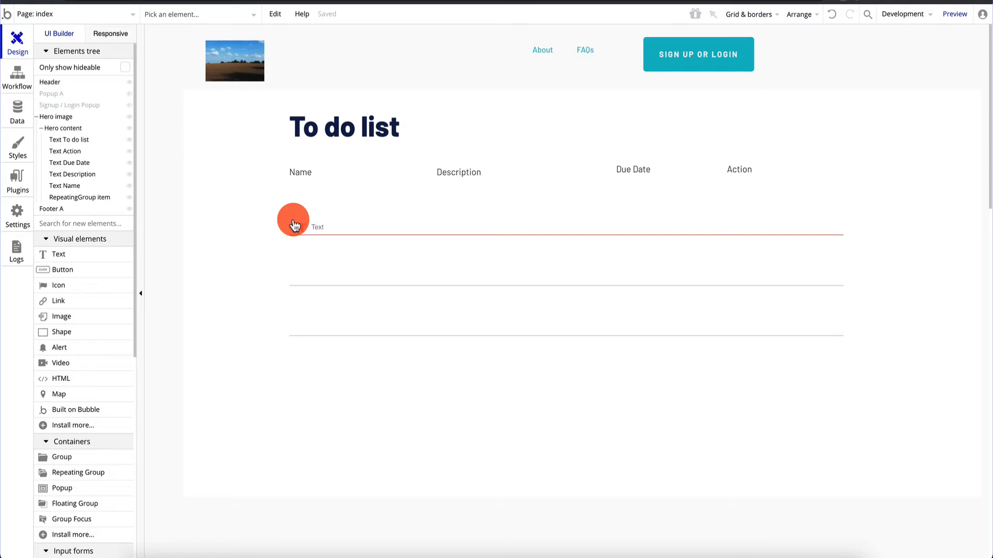
left_click_drag(294, 226, 317, 215)
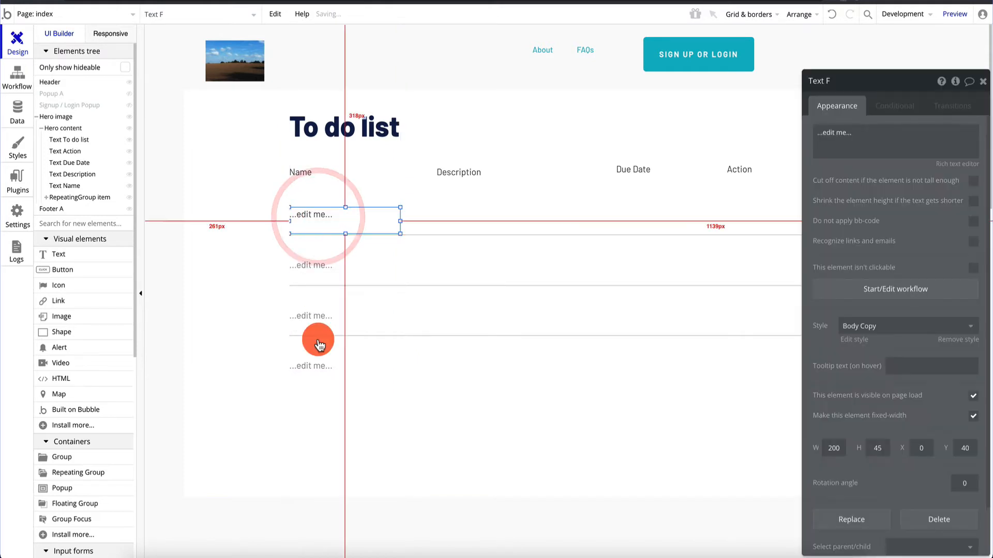
key("super+c")
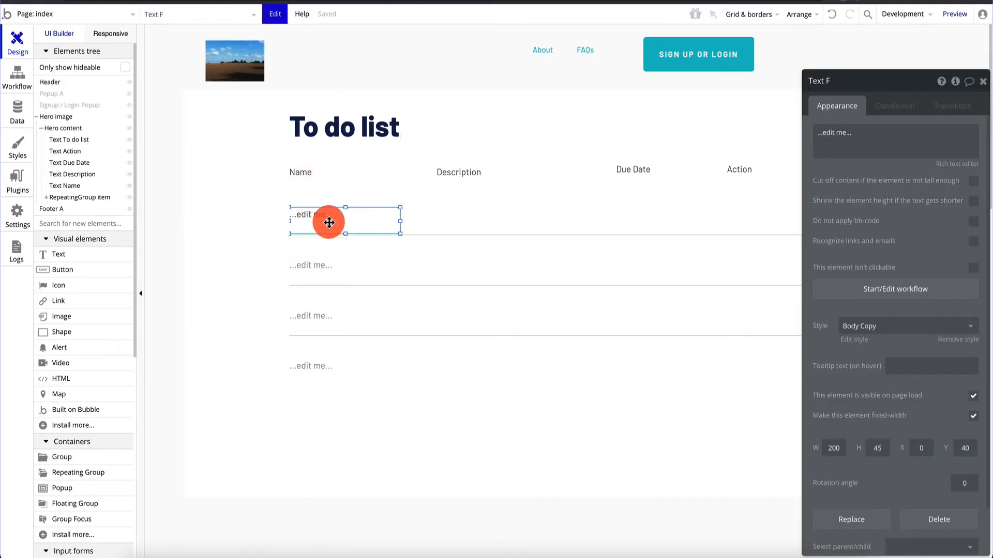
key("super+v")
left_click_drag(373, 226, 775, 217)
key("super+c")
key("super+v")
key("super+c")
key("super+v")
Step: Try to shift the Name column's cell text slightly right and extend the repeating group's left edge outward
left_click(338, 215)
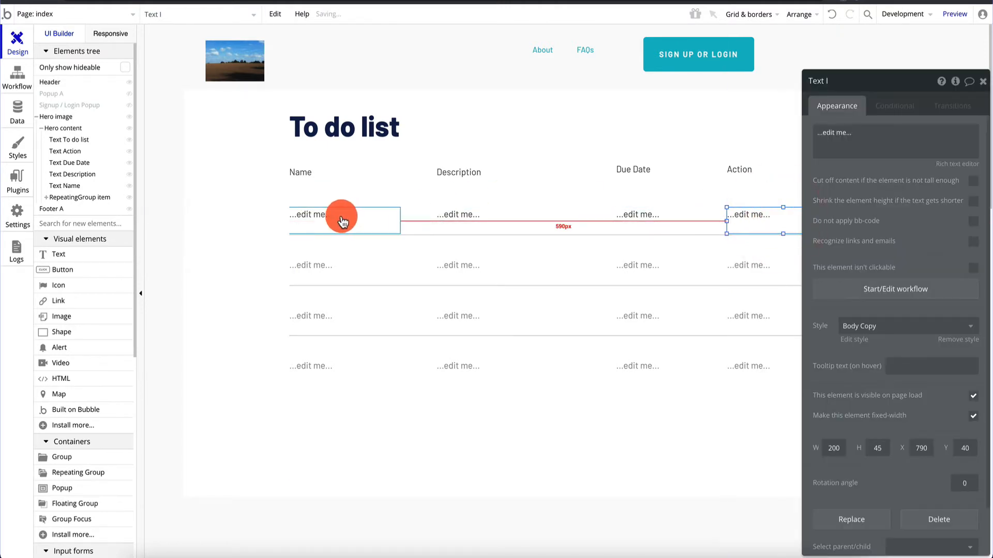
left_click_drag(341, 216, 320, 226)
left_click(367, 177)
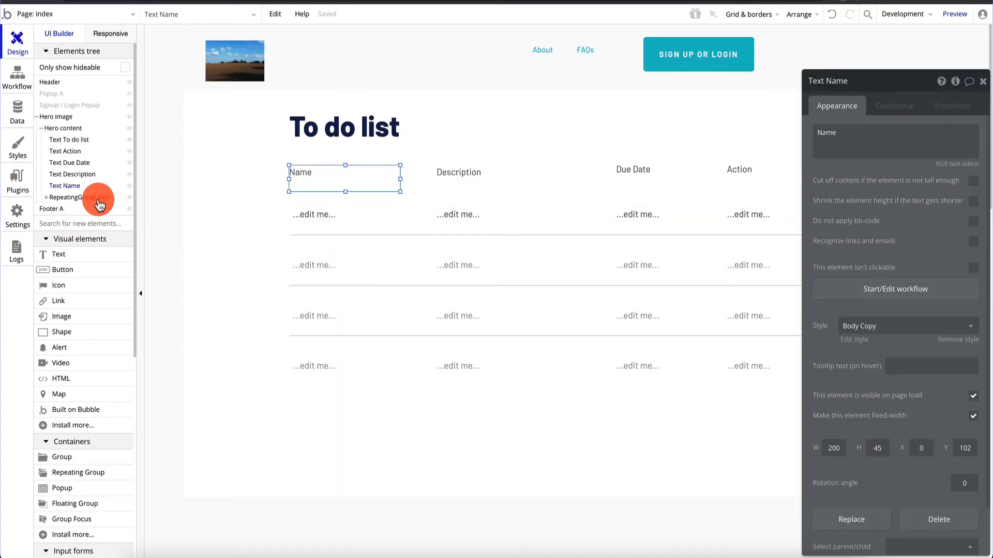
left_click(95, 198)
mouse_move(278, 266)
left_mouse_down()
mouse_move(291, 283)
mouse_move(274, 287)
left_mouse_up()
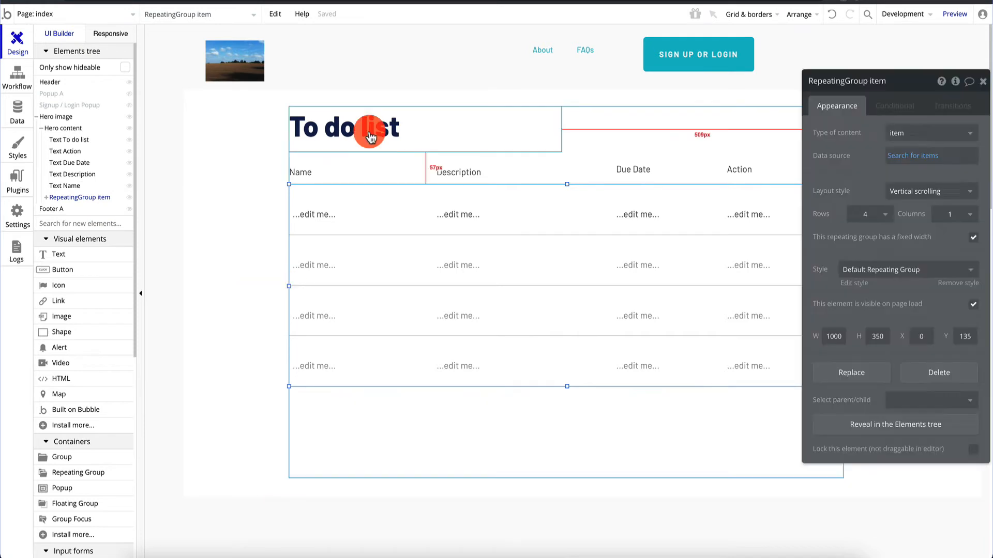
Step: Extend the left edges of the Hero content group and the item repeating group to widths of 1038 and 1017
left_click(434, 117)
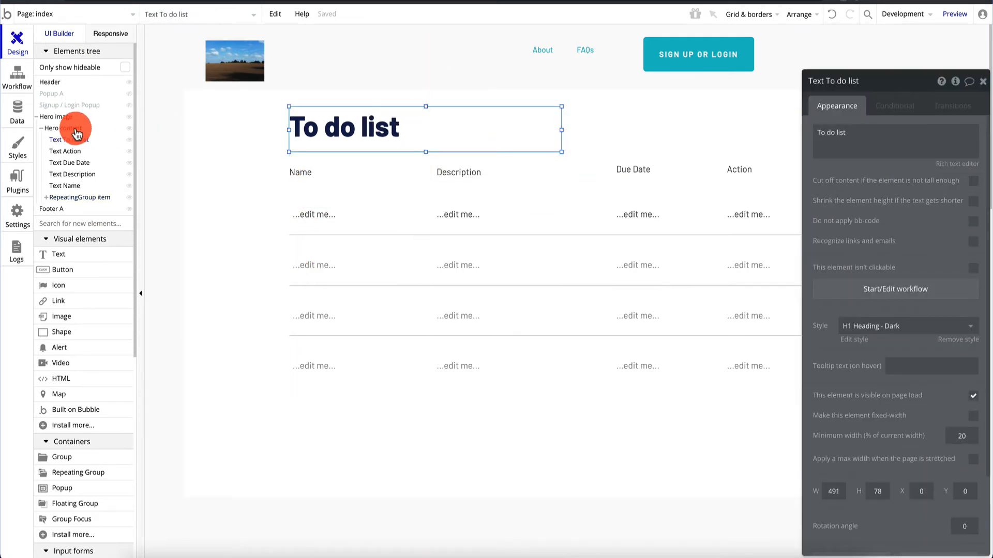
left_click(73, 128)
left_click_drag(290, 294, 267, 293)
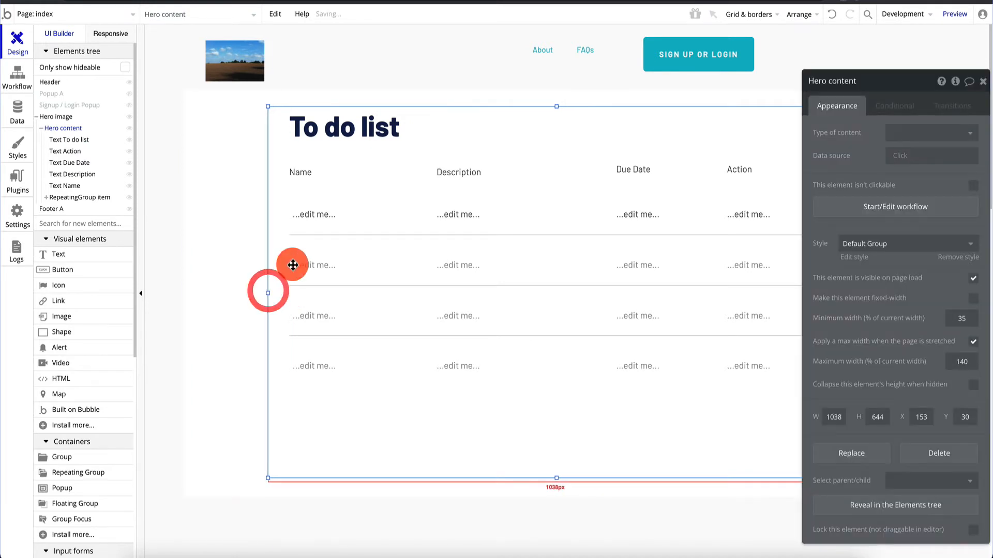
left_click(339, 195)
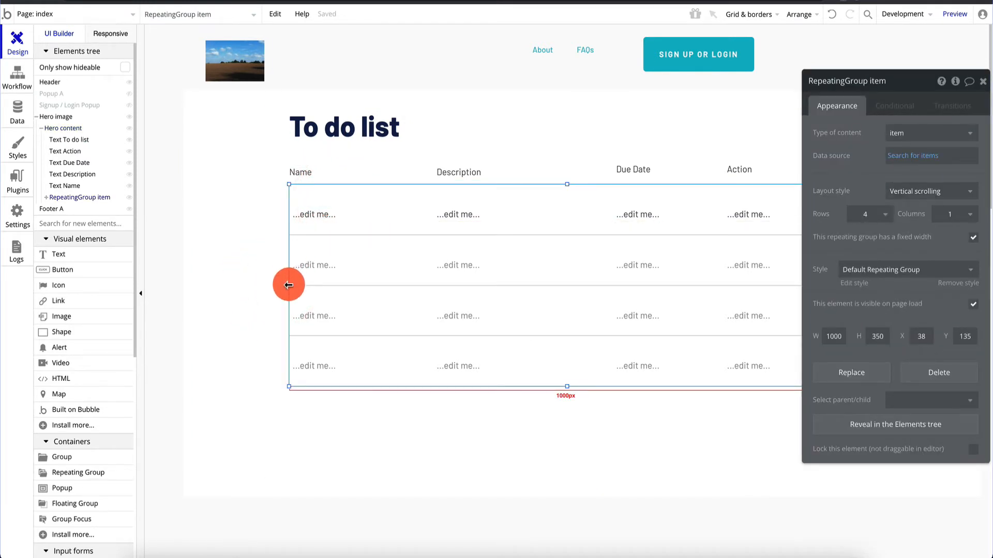
left_click_drag(288, 285, 279, 286)
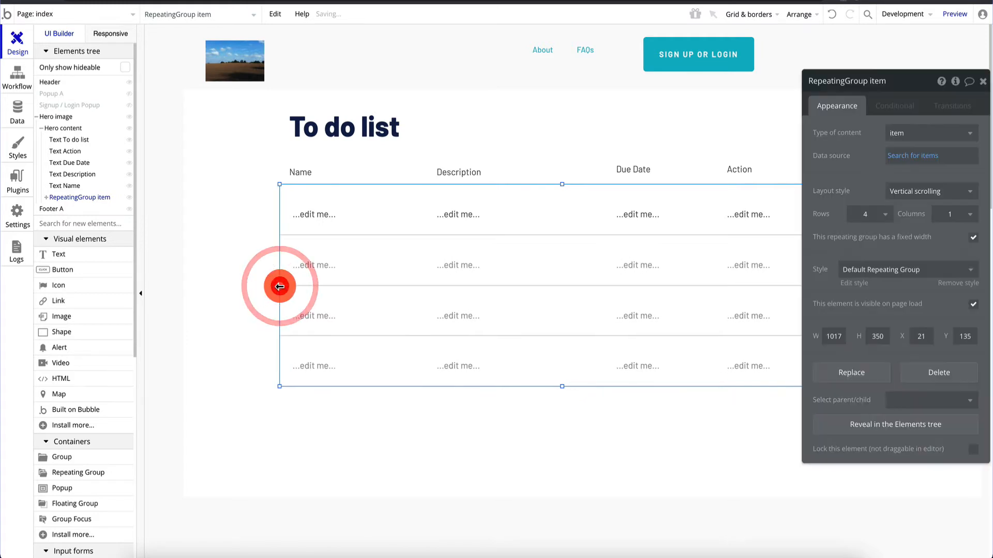
Step: Align the four cell texts with the Name, Description, Due Date and Action headings, placing the Name text at X 17
left_click(321, 215)
left_click_drag(321, 218, 315, 216)
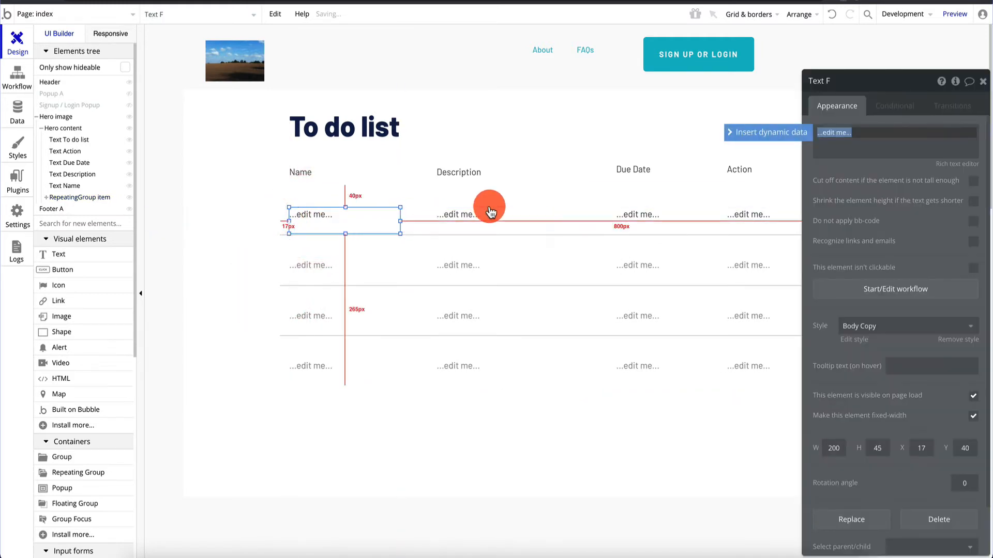
left_click(490, 212)
mouse_move(514, 215)
left_mouse_down()
mouse_move(477, 215)
mouse_move(525, 214)
left_mouse_up()
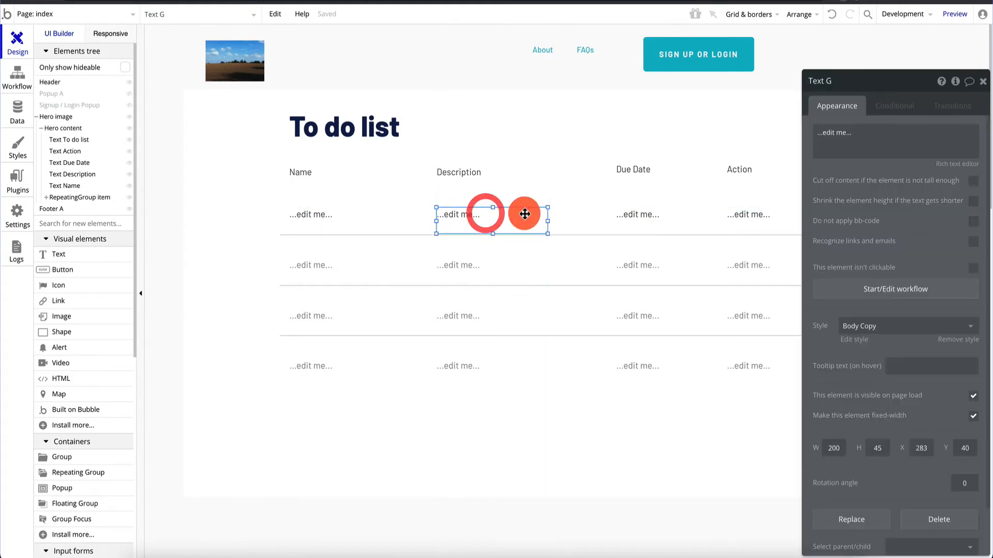
left_click(638, 215)
mouse_move(638, 215)
left_mouse_down()
mouse_move(629, 213)
mouse_move(638, 212)
left_mouse_up()
left_click(753, 215)
left_click_drag(766, 213, 755, 214)
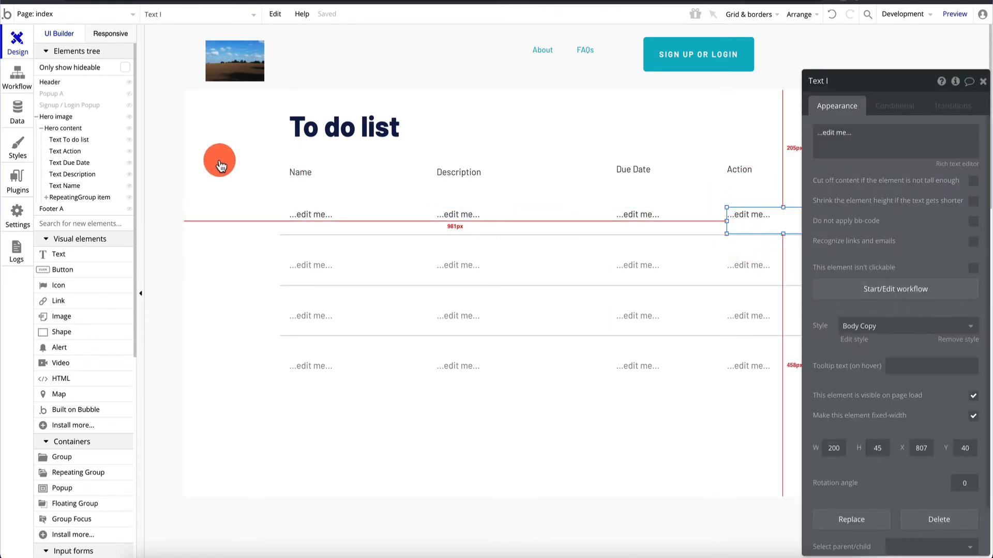
left_click(220, 161)
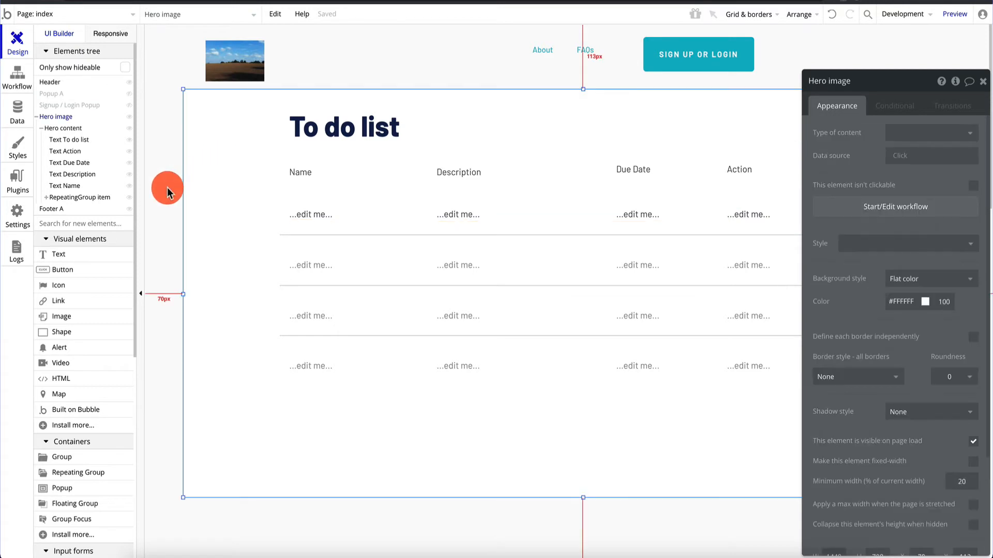
left_click(166, 187)
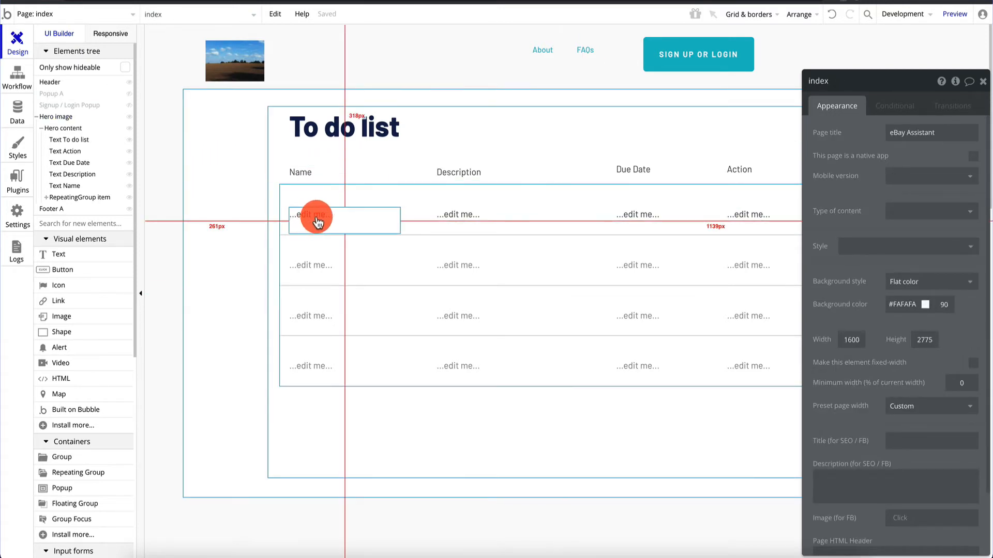
Step: Replace the placeholder in the Name column's cell text with the dynamic value Current cell's item's name
left_click(317, 217)
left_click(854, 145)
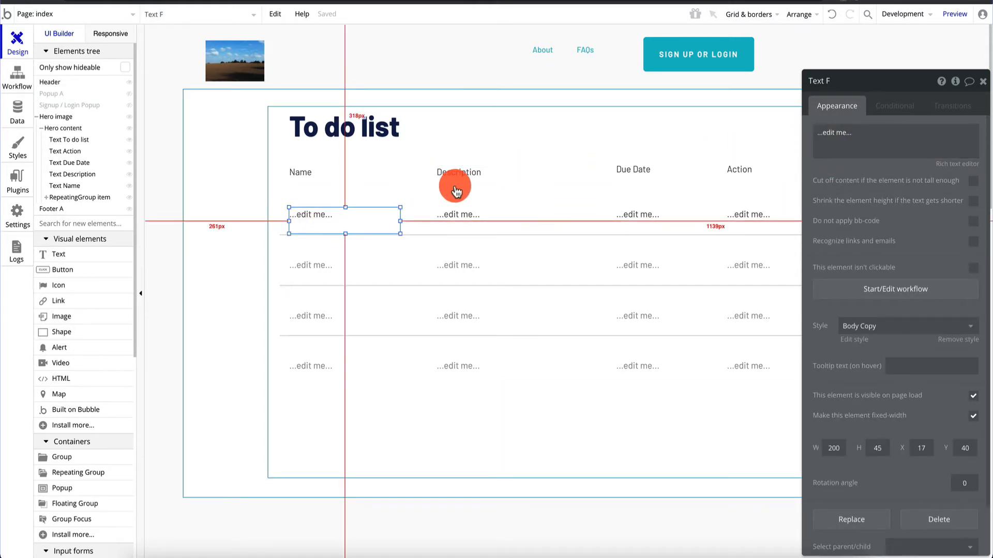
triple_click(883, 141)
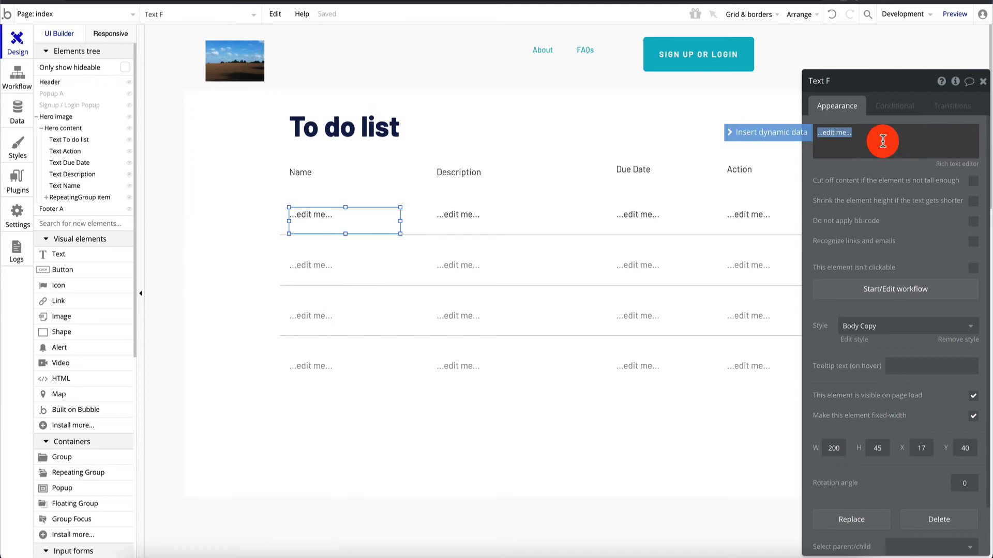
left_click(766, 134)
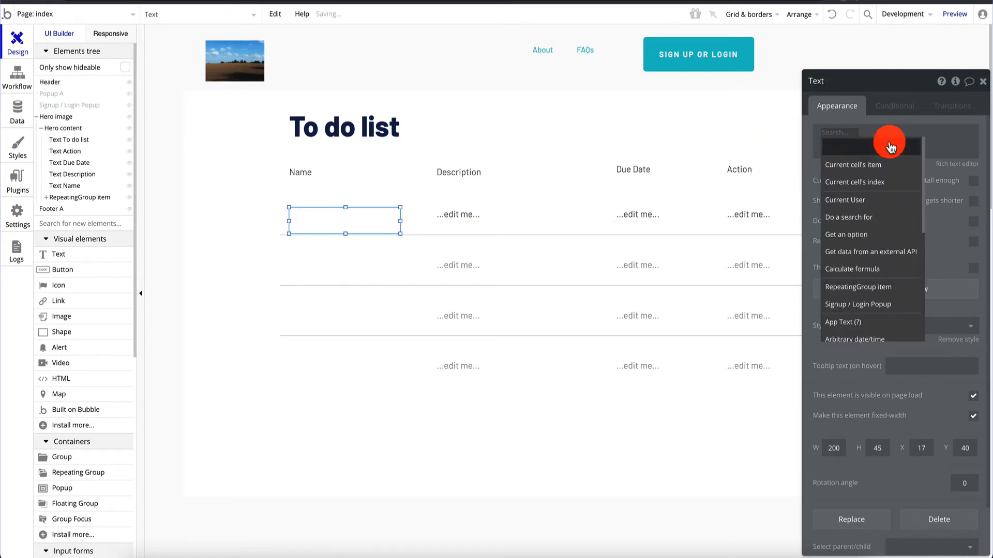
left_click(858, 165)
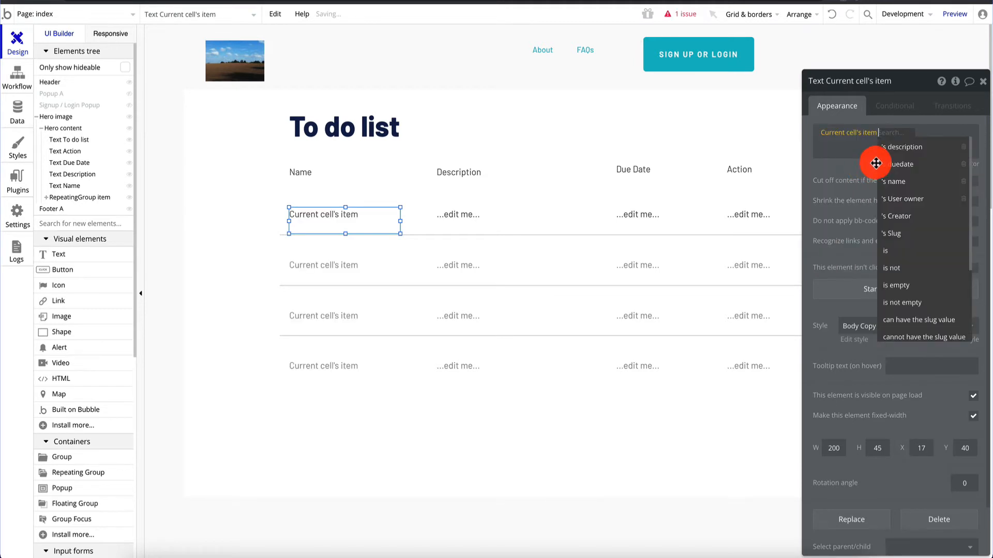
left_click(905, 183)
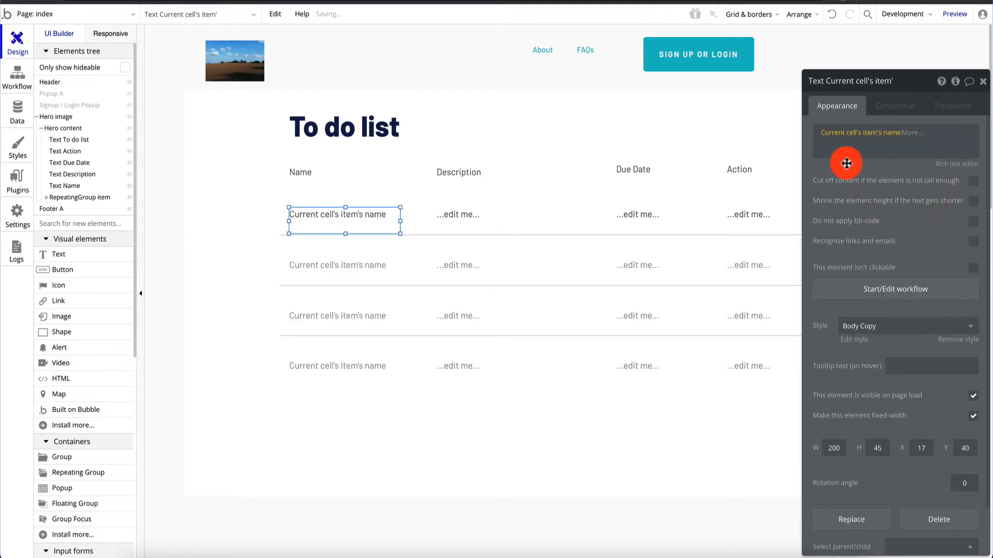
left_click(828, 169)
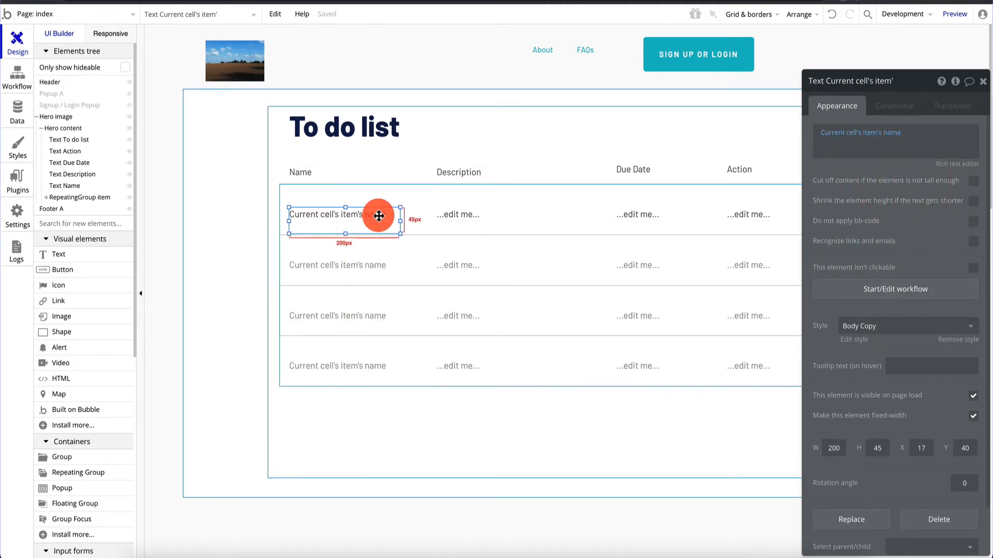
Step: Replace the placeholder in the Description column's cell text with the dynamic value Current cell's item's description
left_click(472, 216)
left_click(838, 130)
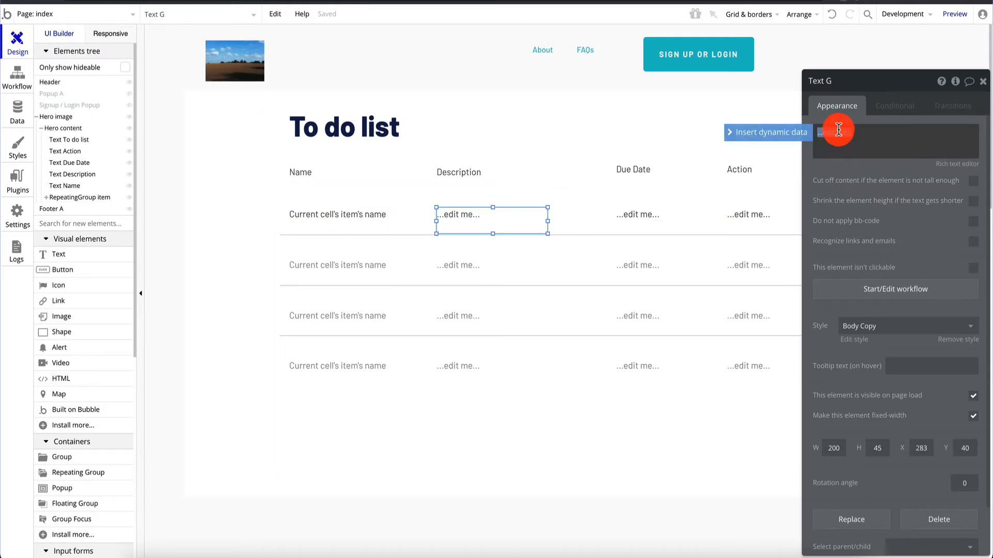
left_click(776, 132)
left_click(843, 166)
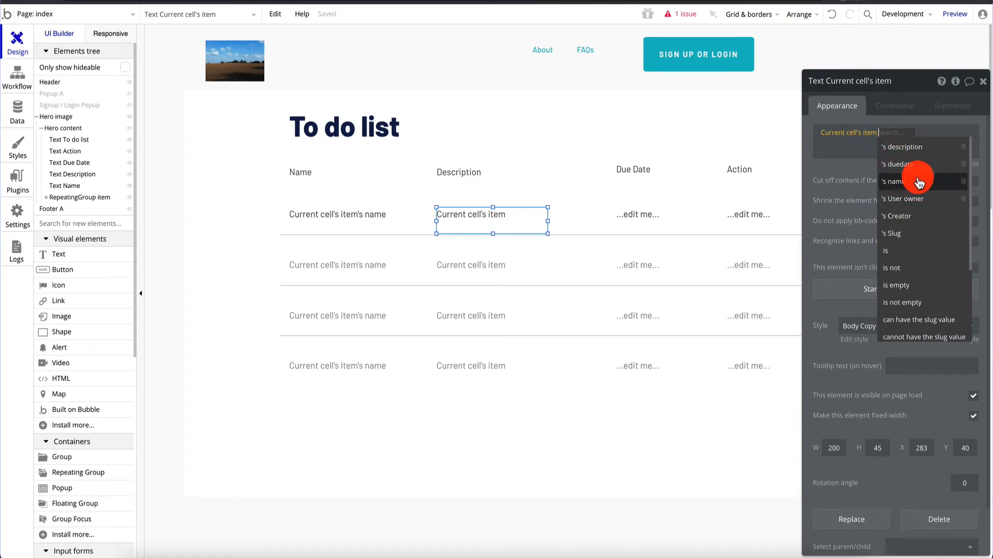
left_click(911, 147)
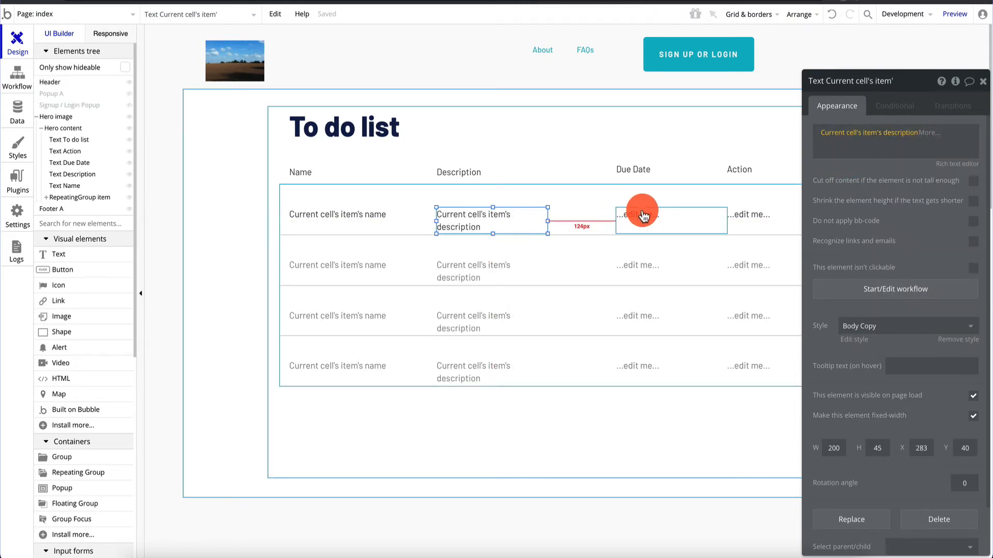
Step: Replace the placeholder in the Due Date column's cell text with the dynamic value Current cell's item's duedate
left_click(616, 219)
left_click(839, 136)
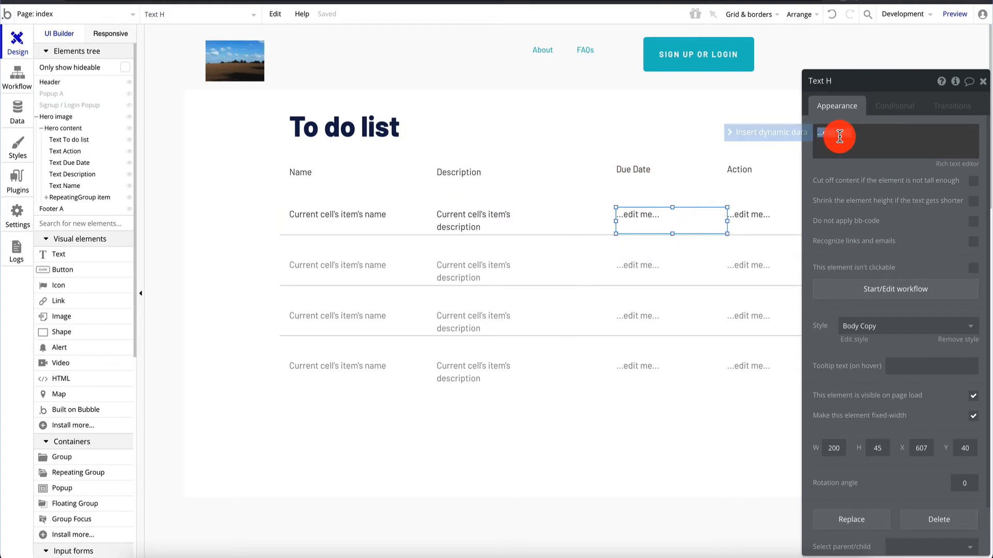
left_click(791, 133)
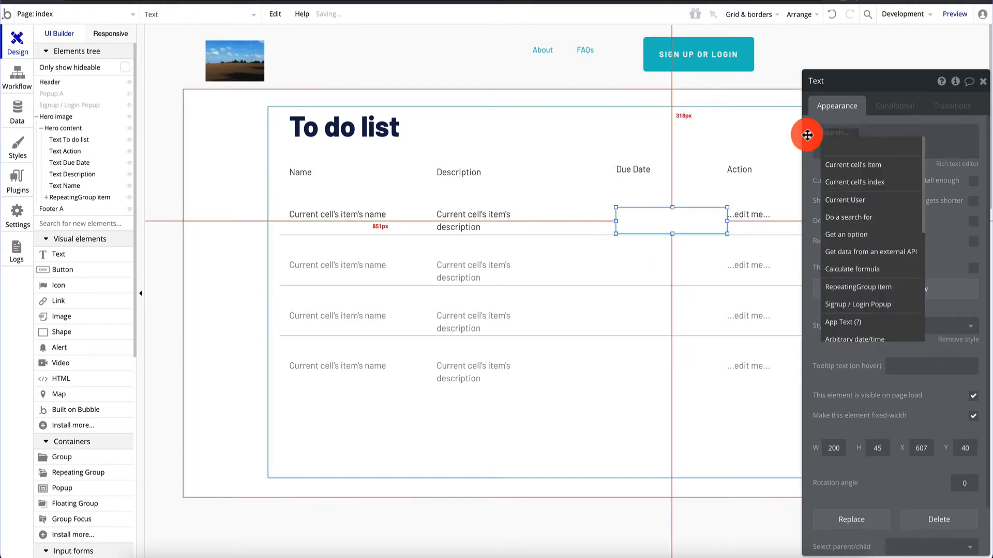
left_click(869, 170)
left_click(899, 161)
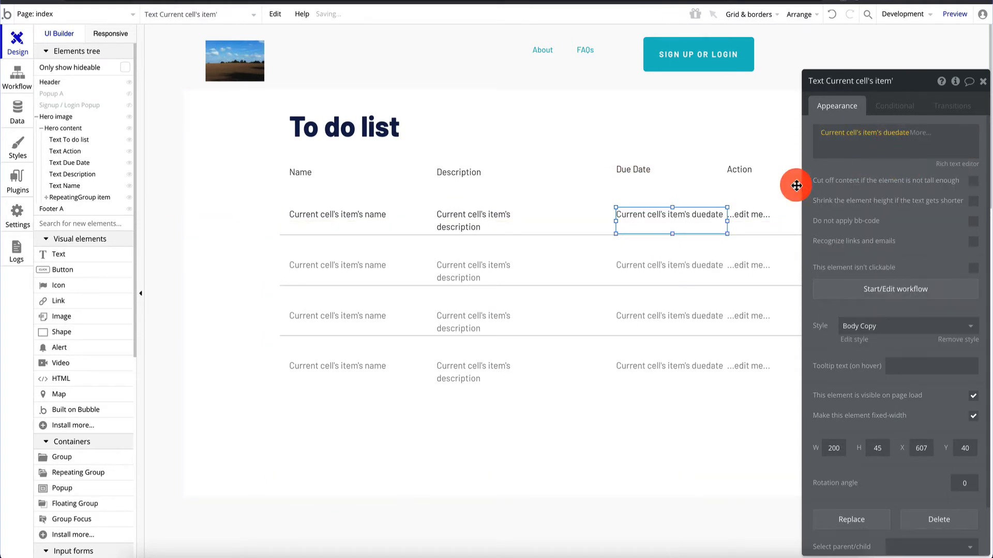
Step: Replace the Action column's placeholder text with a button at X 844, Y 40, and align the Action heading above it
left_click(752, 214)
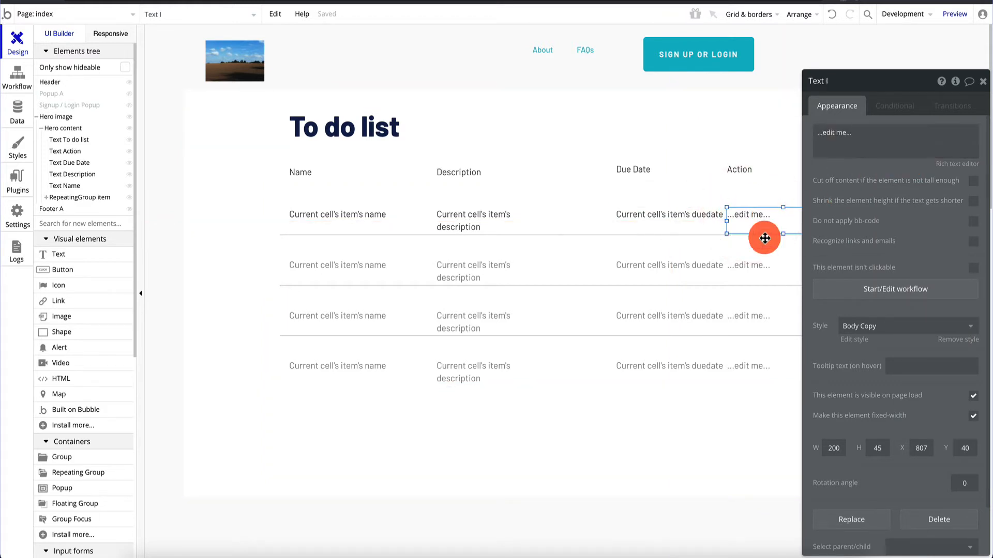
mouse_move(765, 238)
left_mouse_down()
mouse_move(747, 241)
mouse_move(764, 219)
left_mouse_up()
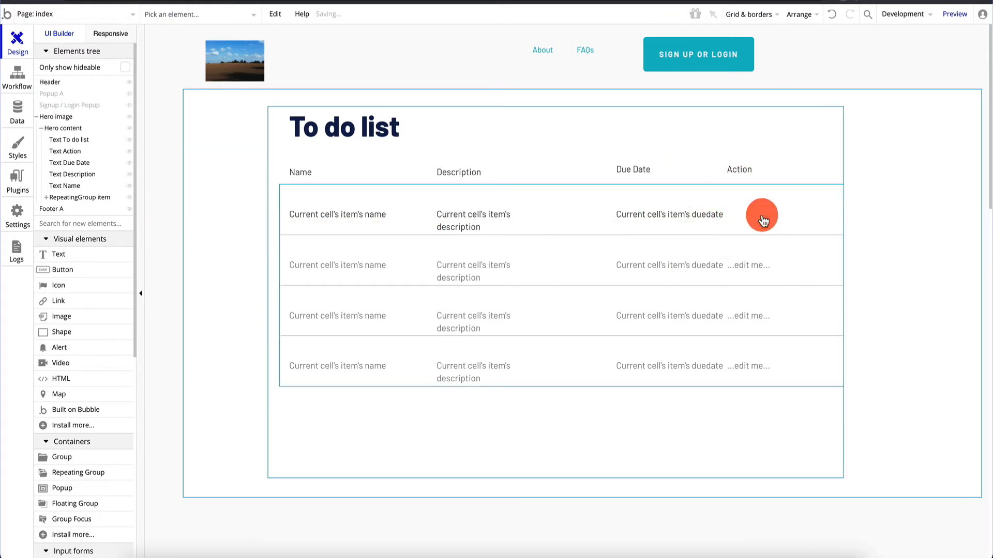
left_click_drag(66, 268, 782, 228)
left_click_drag(742, 169, 763, 170)
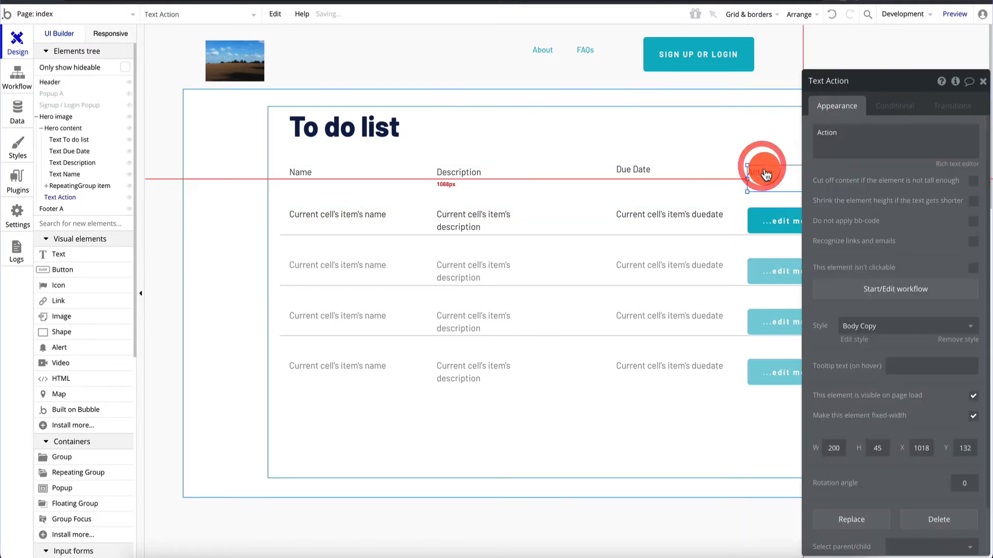
Step: Set the Action column button's caption to "Edit item" and nudge the Action heading up slightly
left_click(779, 229)
triple_click(864, 132)
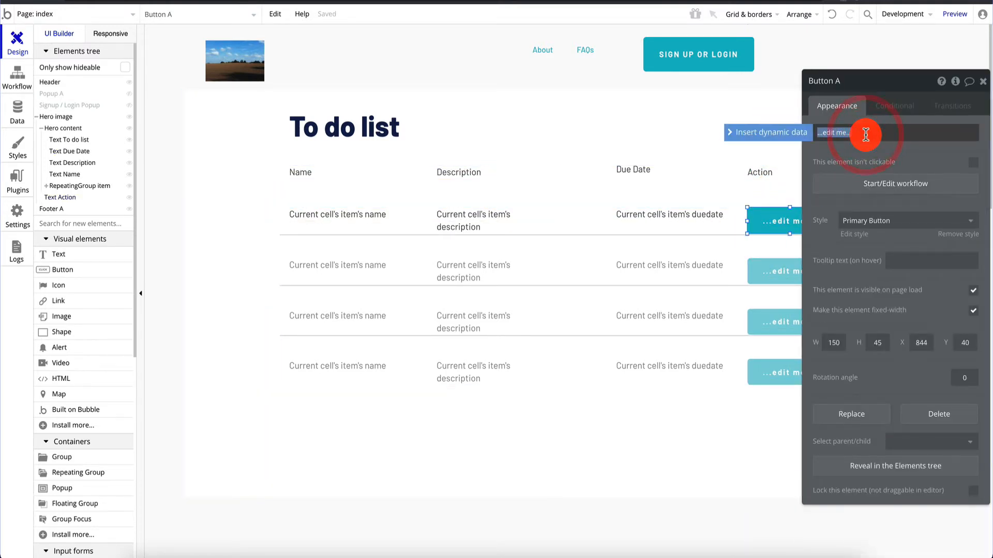
type("Edit item")
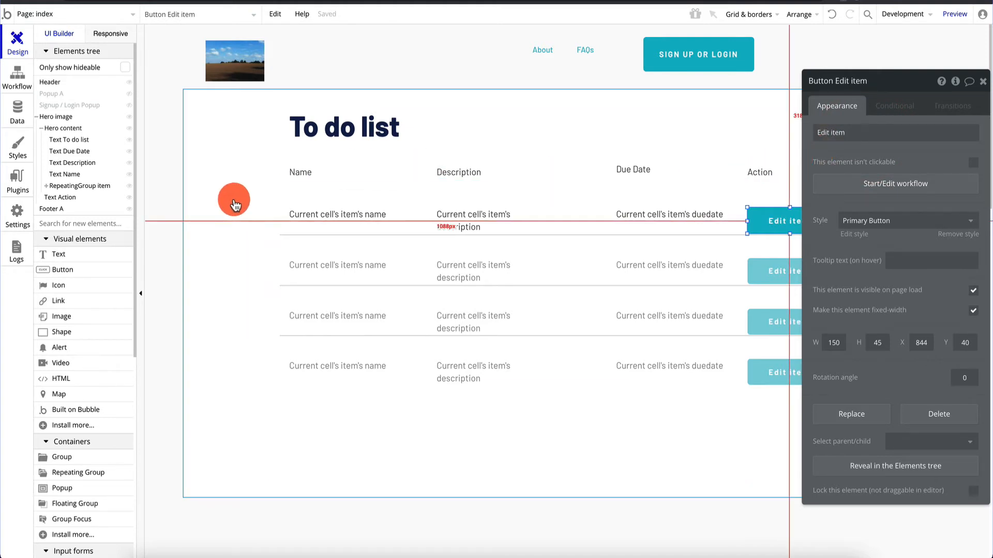
left_click(234, 204)
mouse_move(770, 173)
left_mouse_down()
mouse_move(638, 173)
mouse_move(773, 174)
mouse_move(772, 166)
left_mouse_up()
left_click(216, 230)
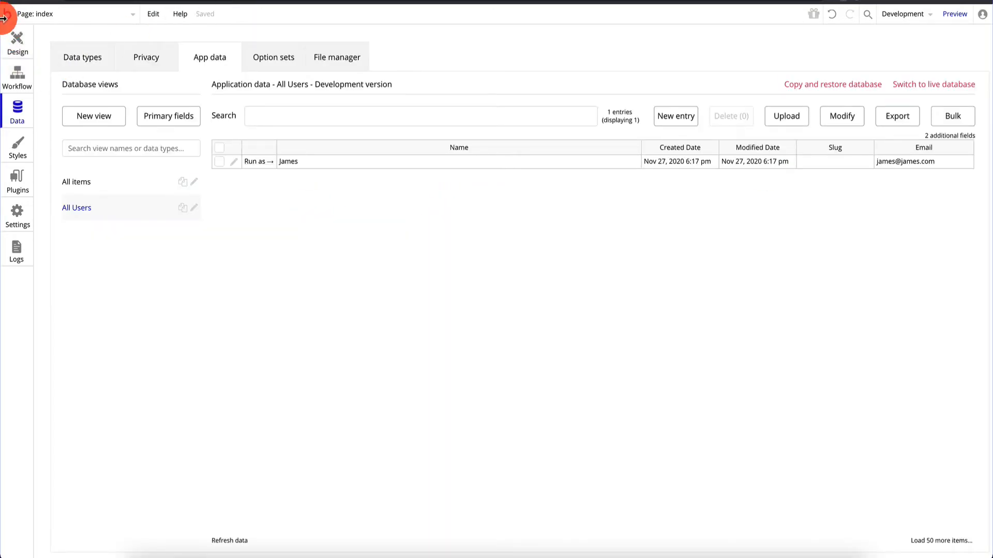
left_click(18, 75)
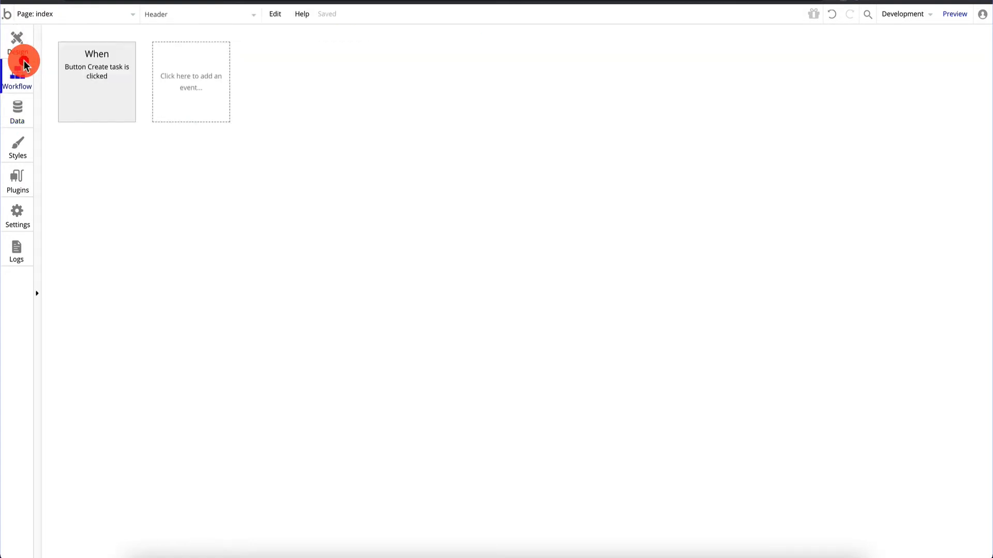
left_click(17, 41)
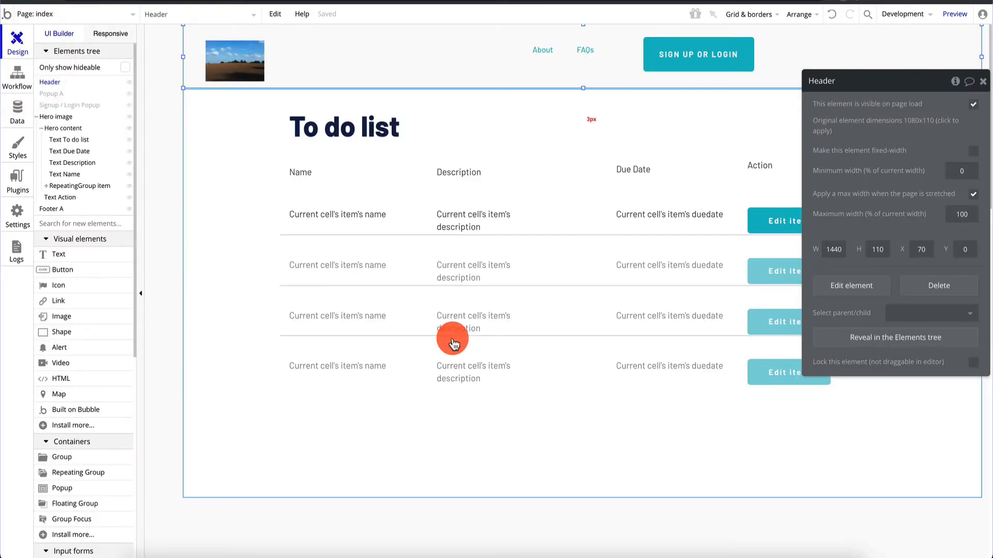
Step: Create a new User entry in the app data, filling in the user's name and email
left_click(23, 118)
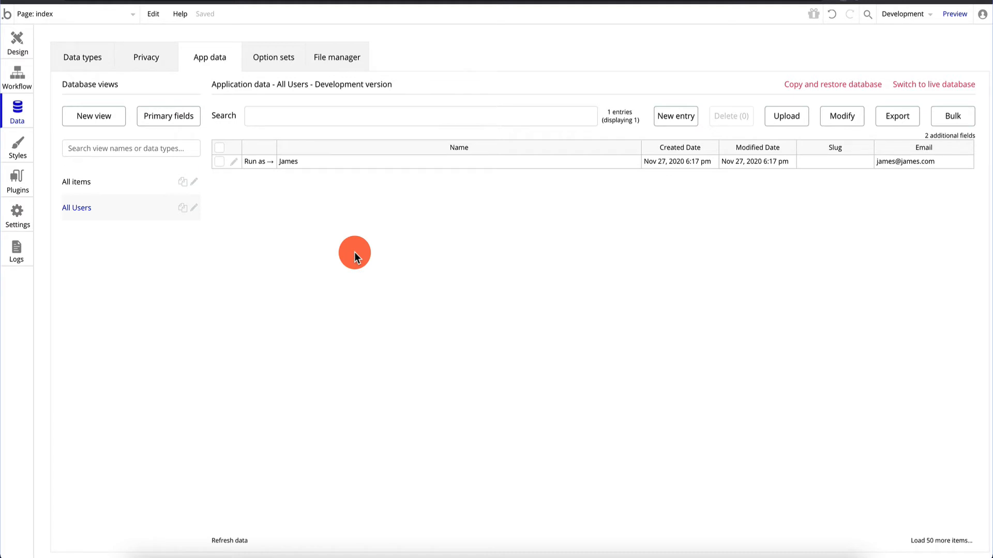
left_click(255, 161)
left_click(685, 124)
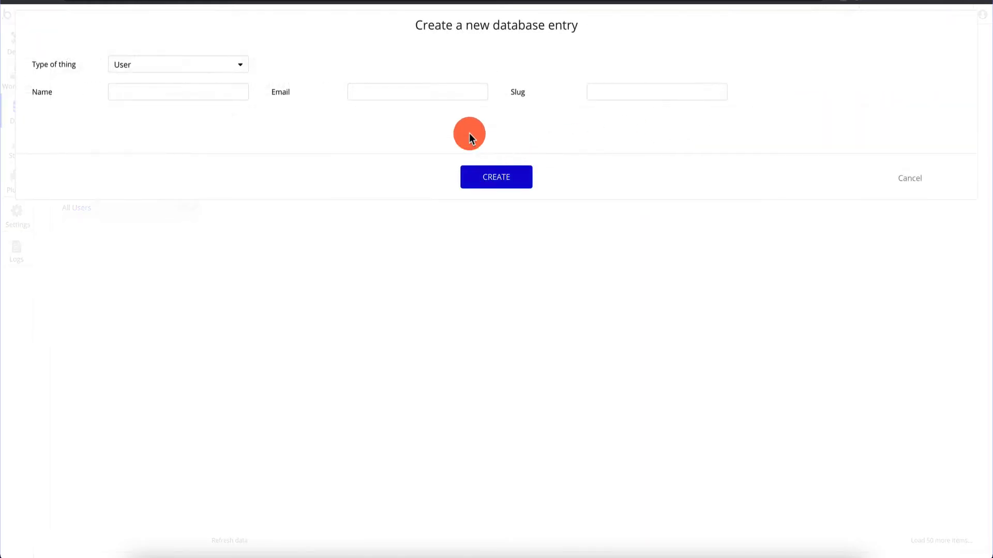
left_click(181, 92)
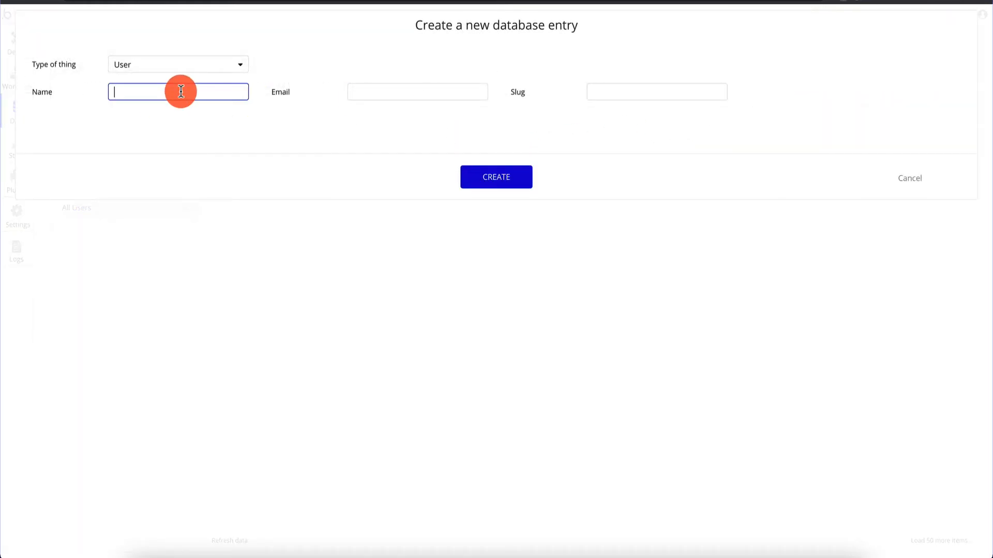
type("Tom")
key("Tab")
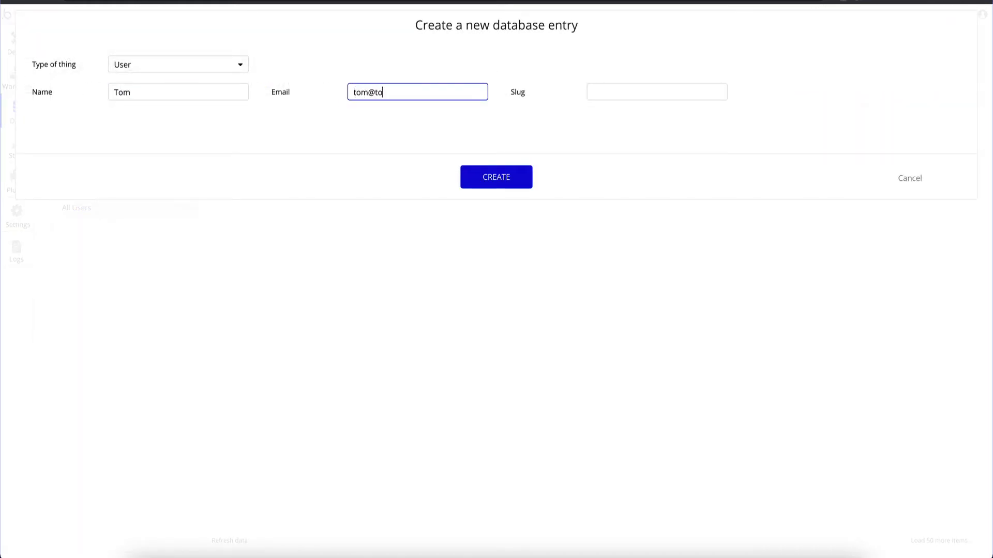
type("tom@tom.com")
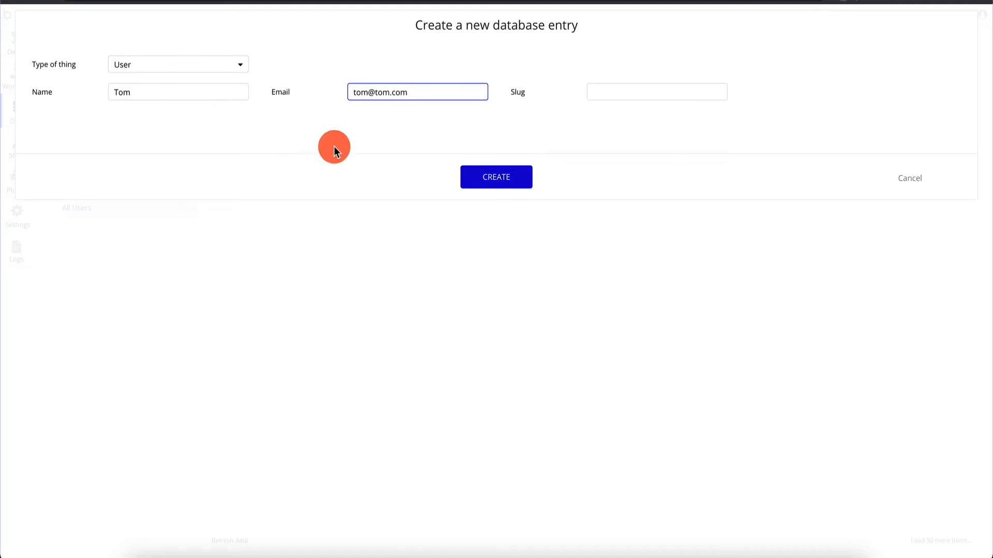
left_click(495, 176)
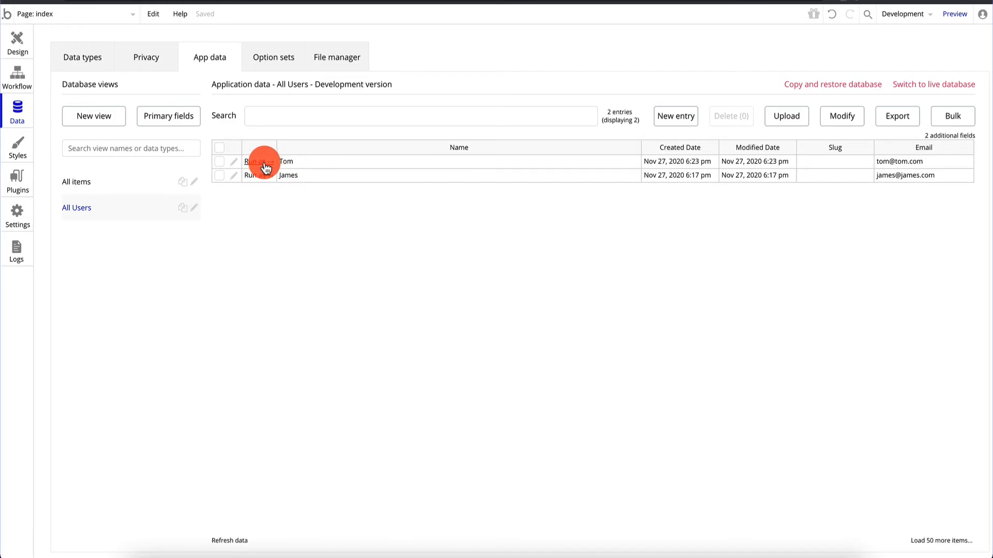
Step: Run the app as the newly created user to check the to-do list page, and return to the index page's design
left_click(261, 162)
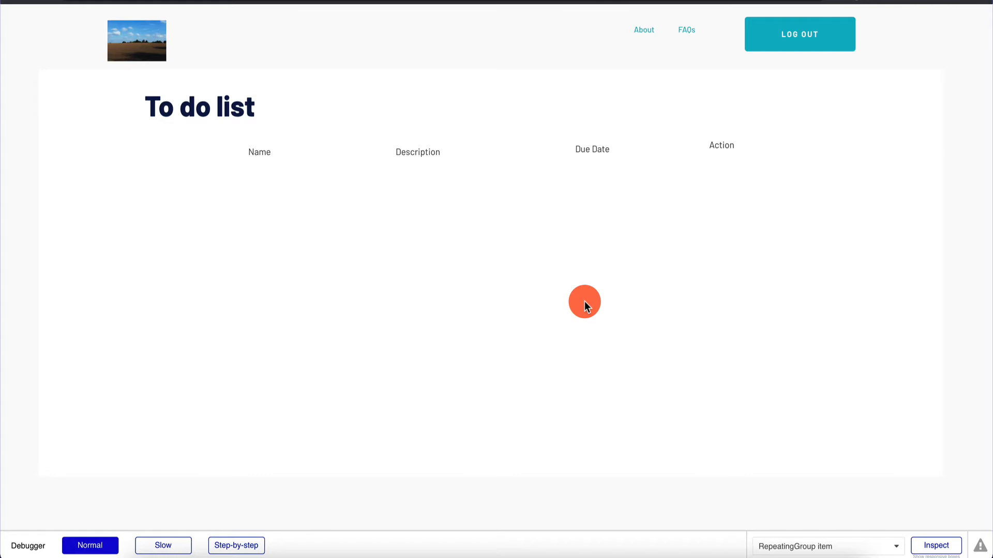
key("ctrl+shift+Tab")
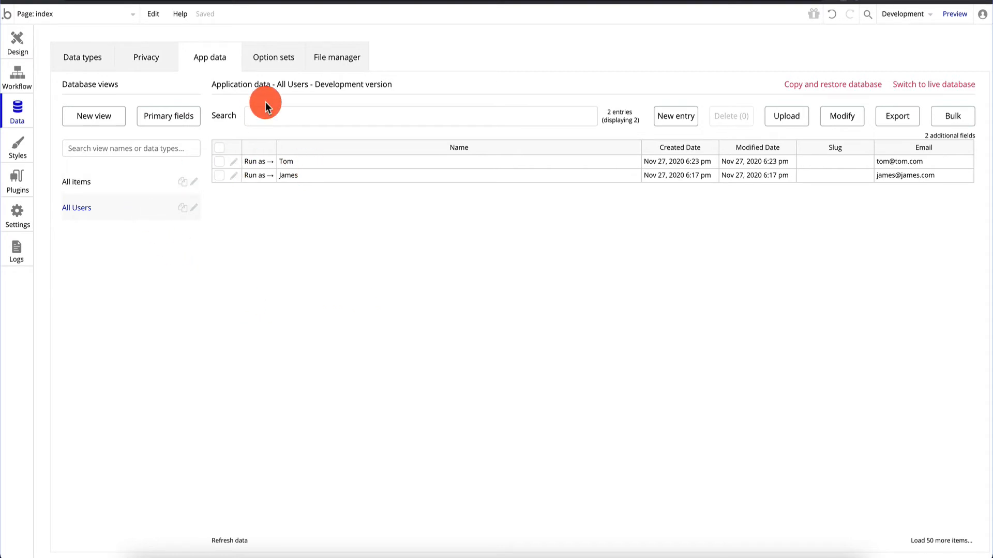
left_click(17, 42)
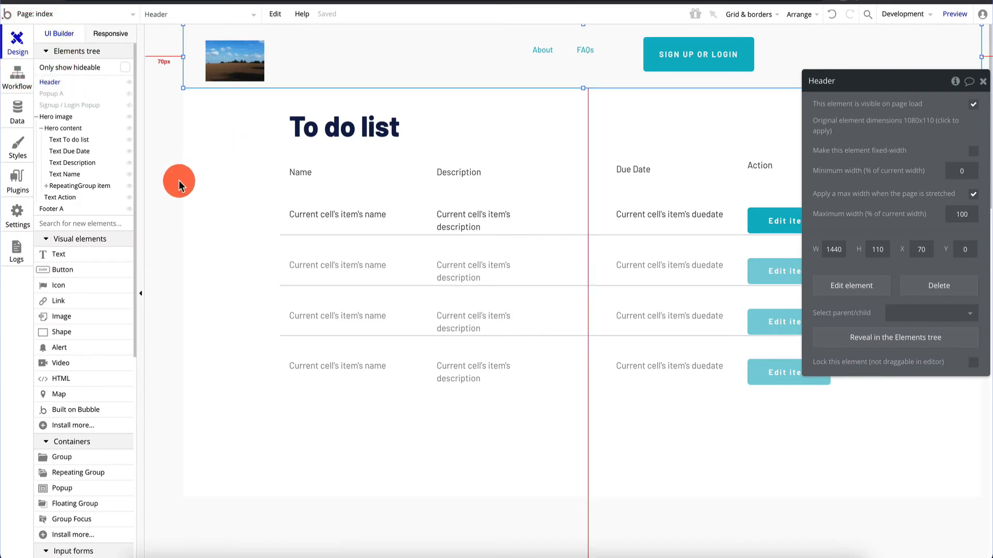
left_click(208, 181)
left_click(173, 192)
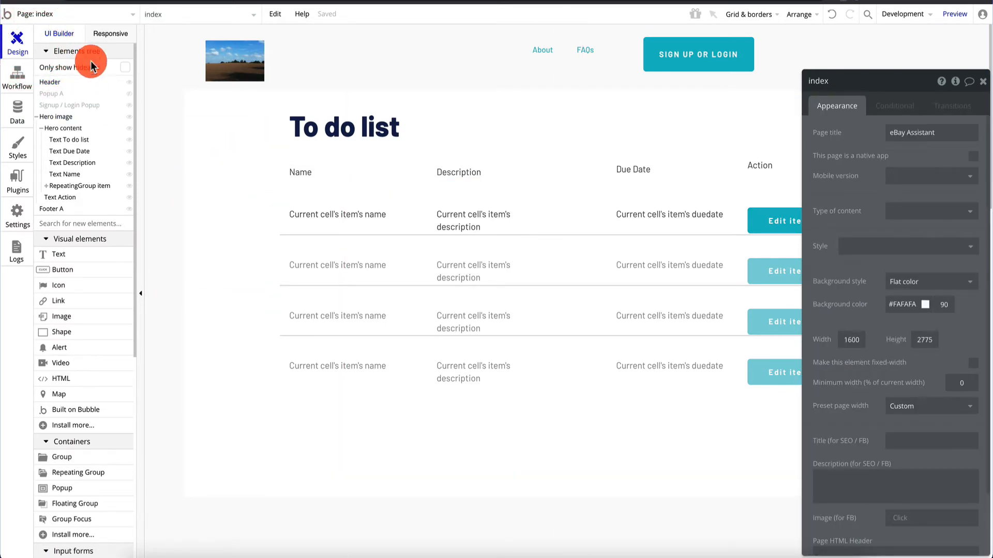
Step: Open the newitem page in the editor and select the page itself
left_click(104, 15)
left_click(48, 66)
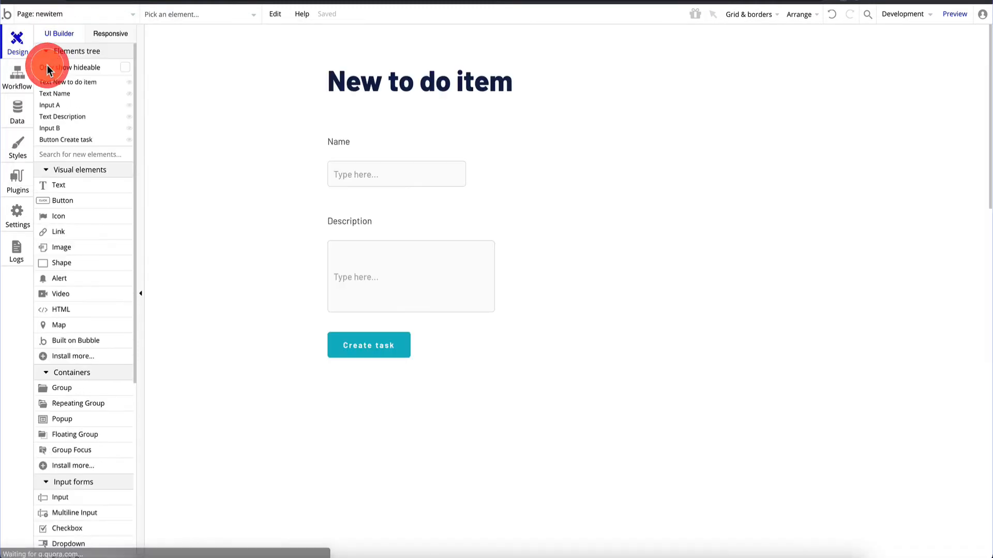
left_click(83, 14)
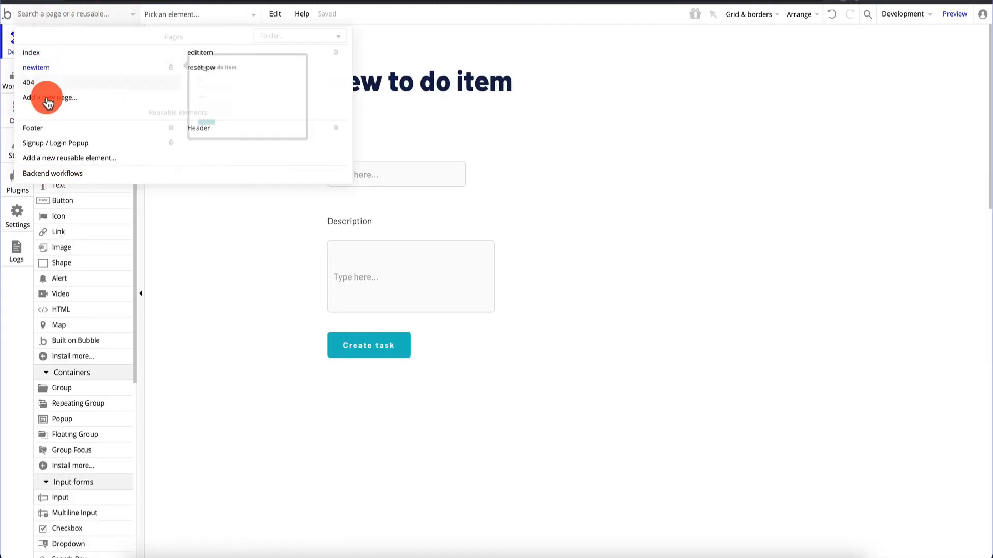
left_click(572, 125)
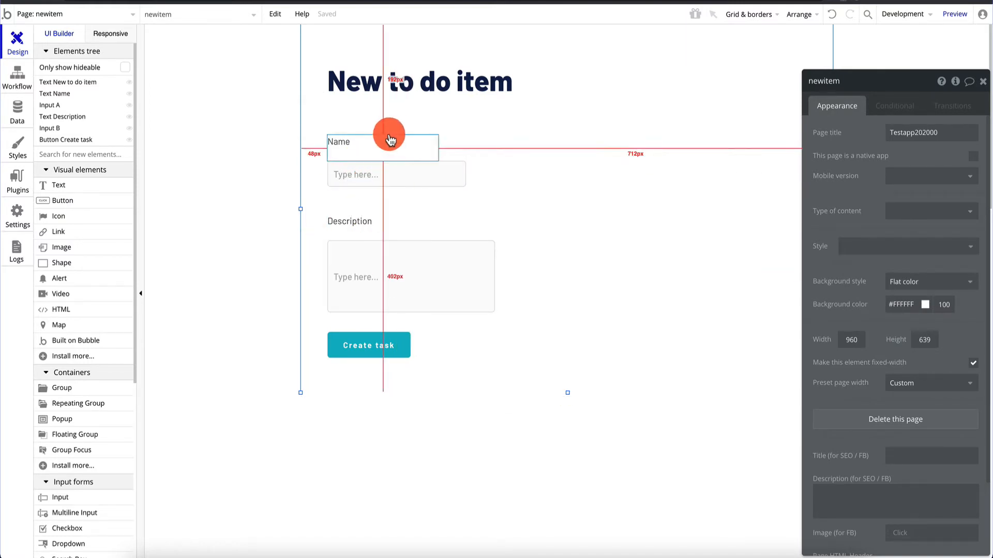
Step: Extend the newitem page's height to 846 and move the Description label, its input and the Create task button down
left_click(596, 334)
left_click_drag(568, 392, 570, 512)
left_click_drag(498, 380, 363, 311)
left_click(359, 246)
Step: Duplicate the Name label and place the copy below the name input at X 48, Y 341
left_click(343, 138)
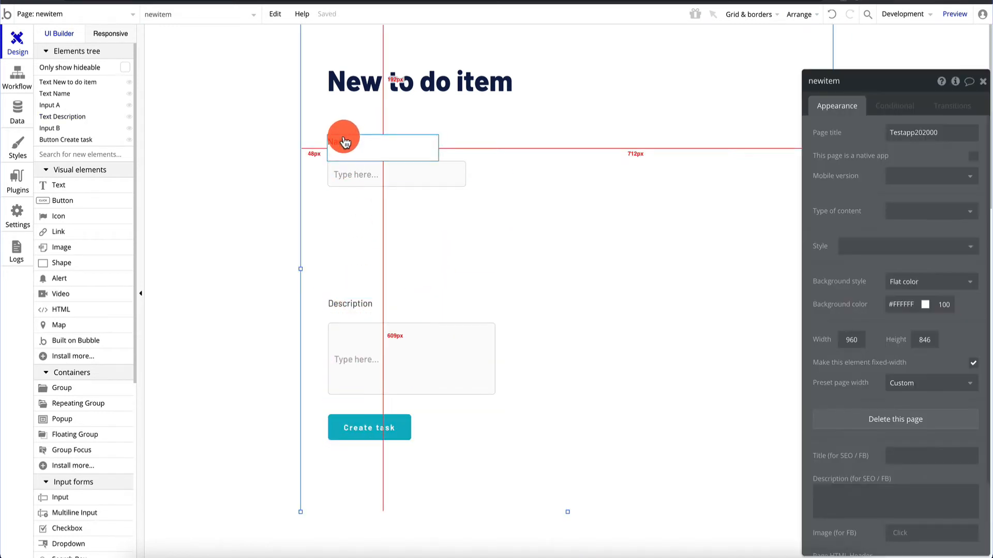
key("ctrl+c")
key("ctrl+v")
left_click_drag(357, 149, 351, 226)
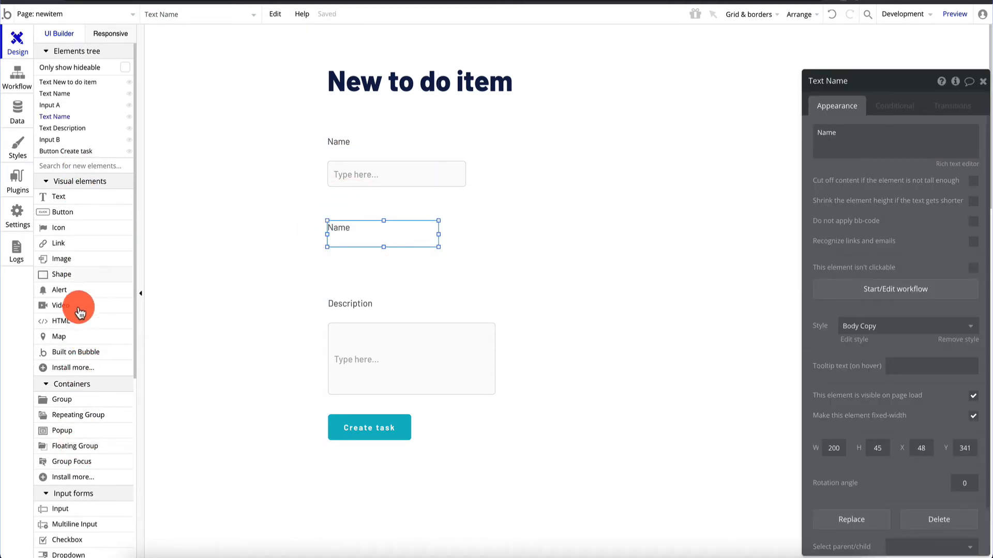
Step: Add a Date/Time Picker about 250 wide and 38 high directly below the copied Name label, at X 48, Y 379
scroll(78, 362, "down", 3)
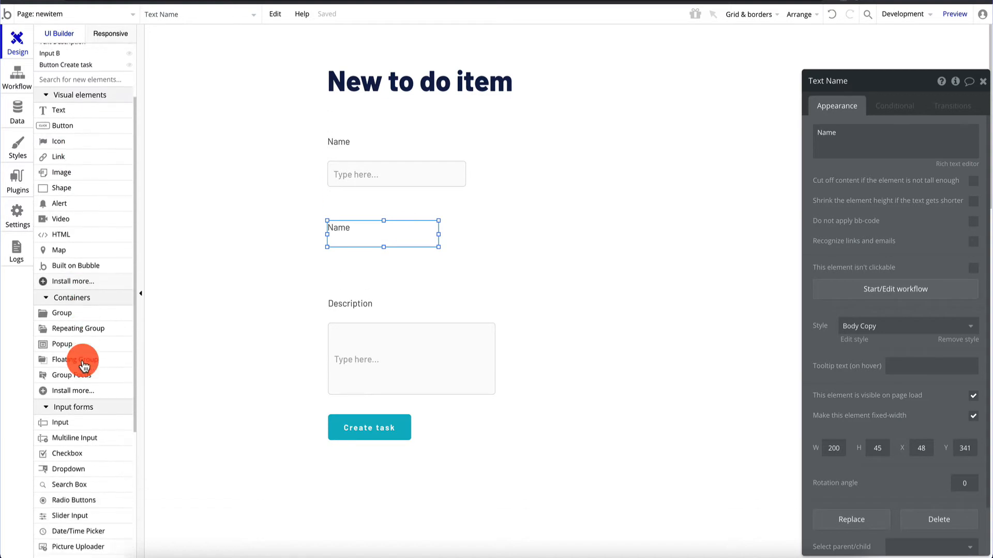
type("dat")
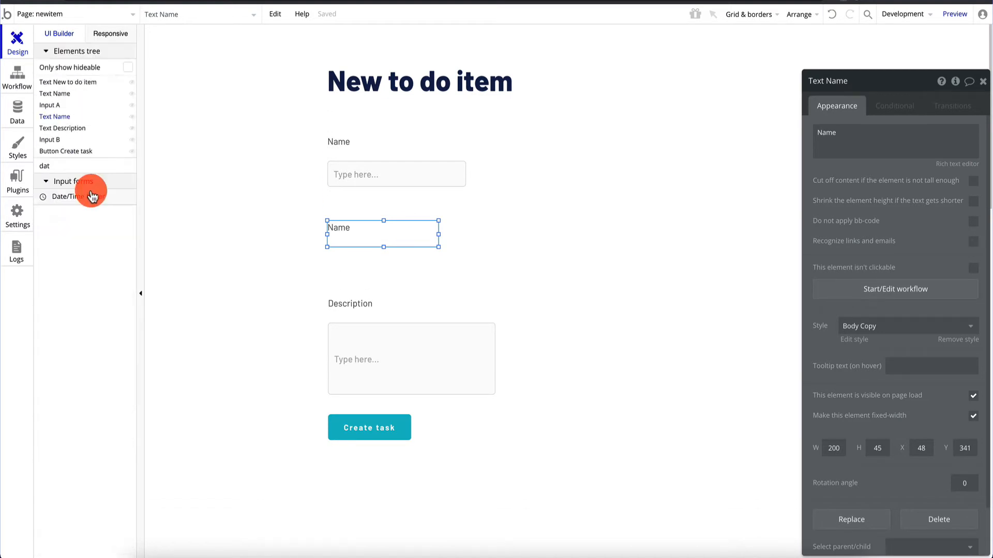
left_click_drag(72, 196, 354, 250)
left_click(355, 254)
left_click_drag(510, 409, 466, 264)
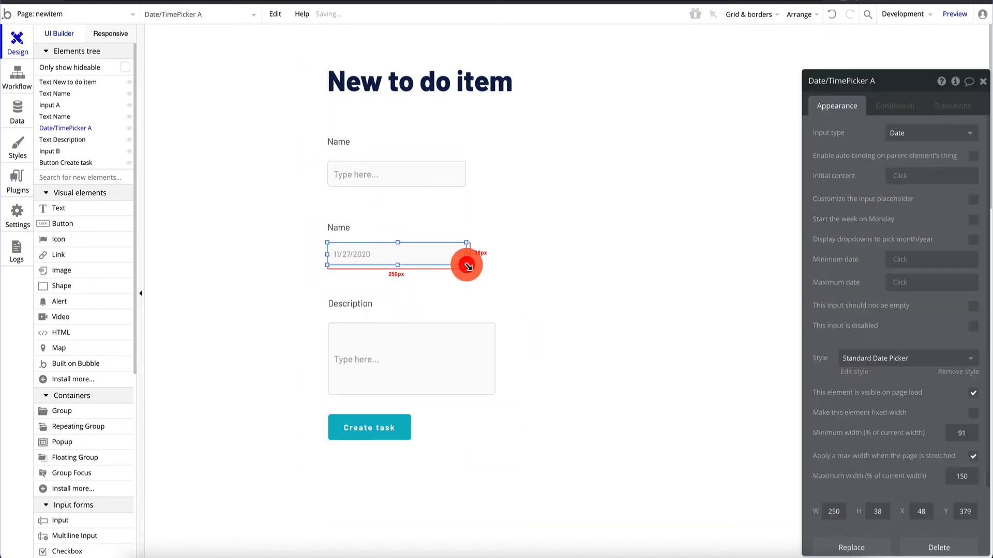
Step: Rename the input element under the first Name label as itemname
left_click(309, 185)
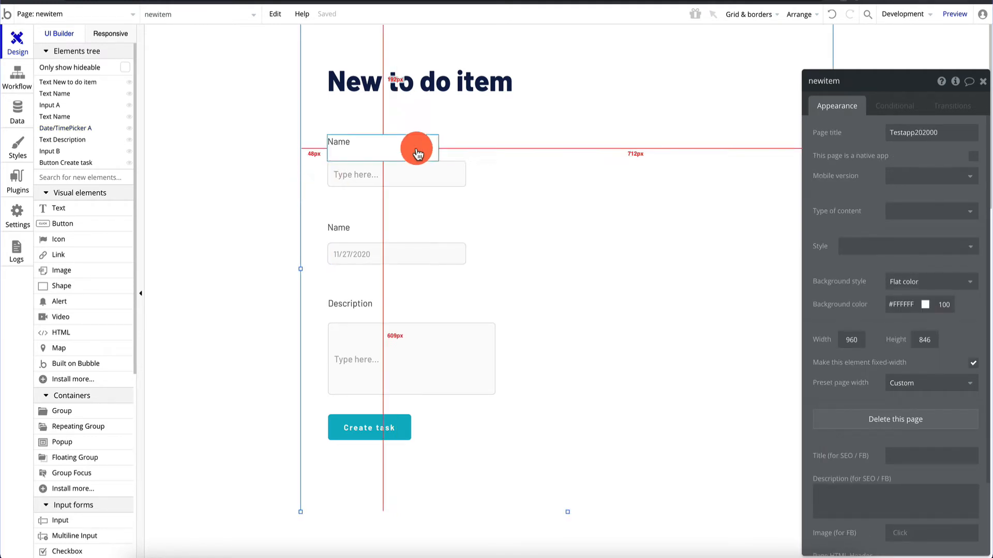
left_click(392, 179)
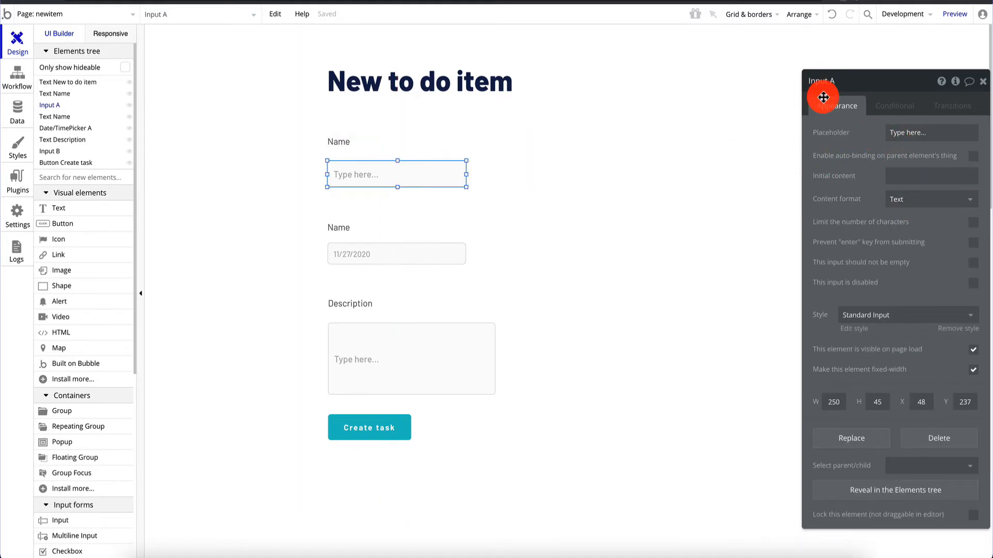
left_click(844, 80)
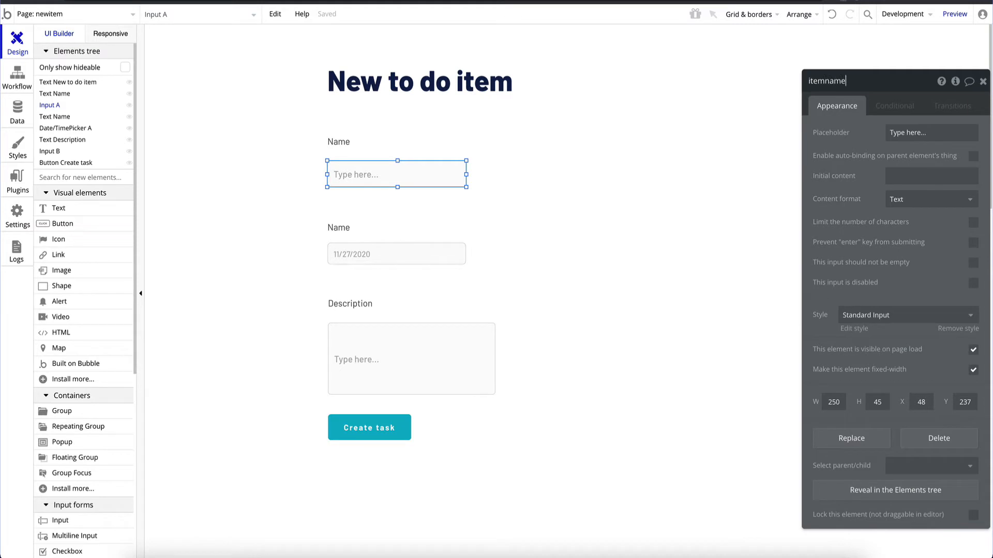
Step: Rename the copied Name label element above the date picker as item-date
left_click(354, 228)
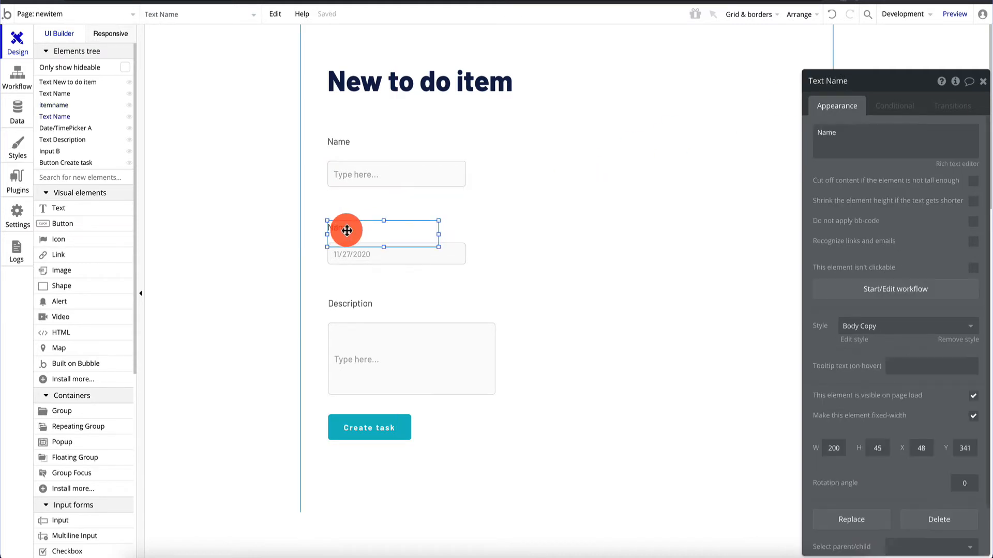
left_click(847, 135)
left_click(839, 82)
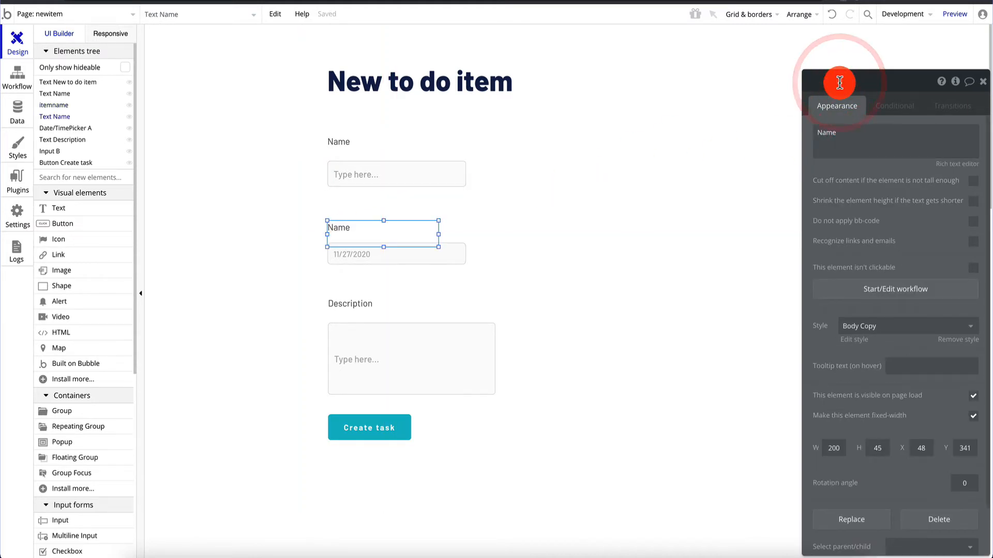
type("item-date")
key("Return")
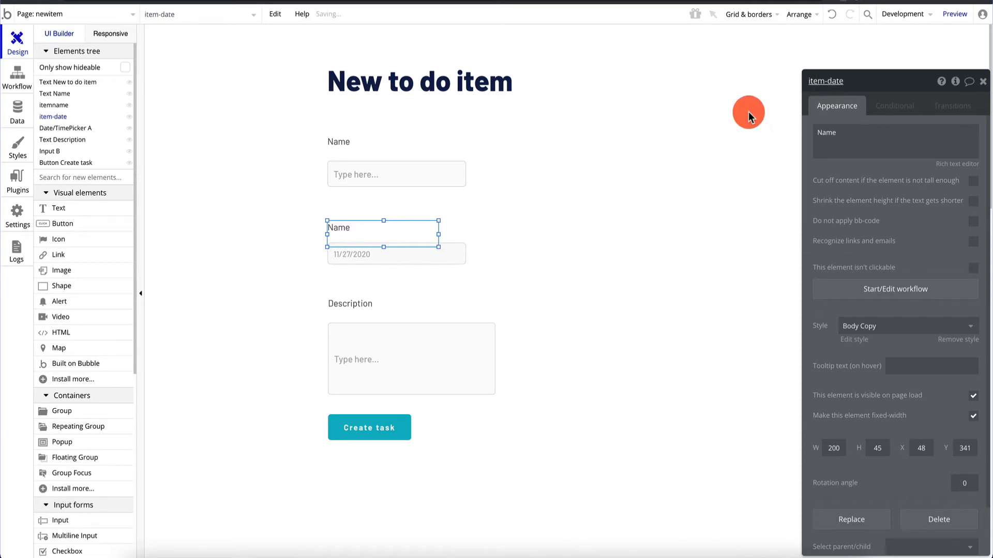
Step: Rename the input element under the first Name label as item-name
left_click(339, 144)
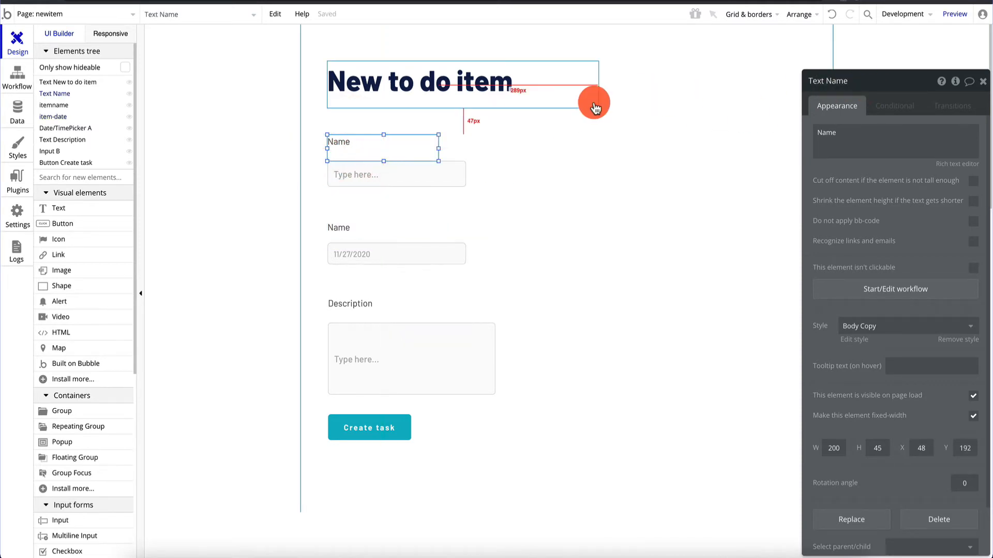
left_click(352, 178)
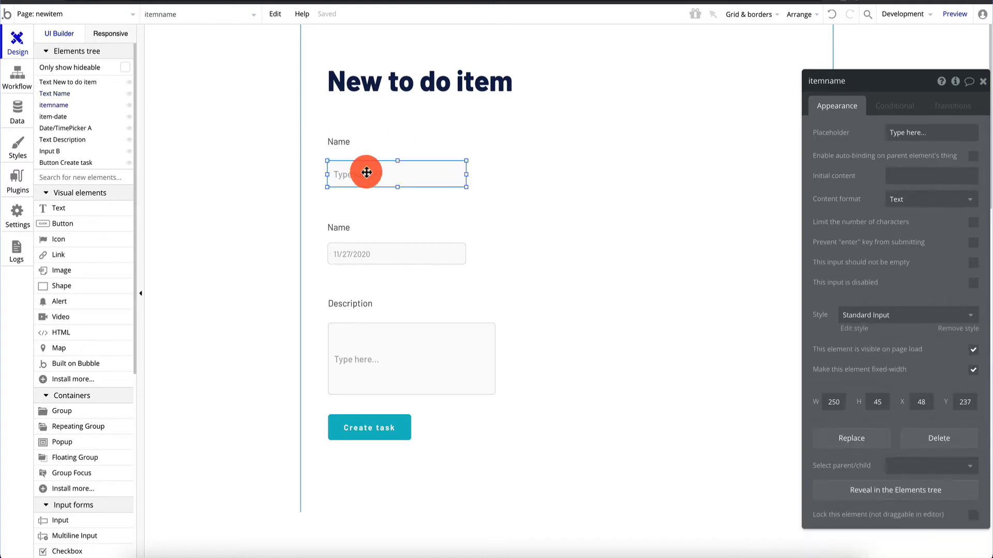
left_click(836, 79)
key("BackSpace")
key("BackSpace")
key("BackSpace")
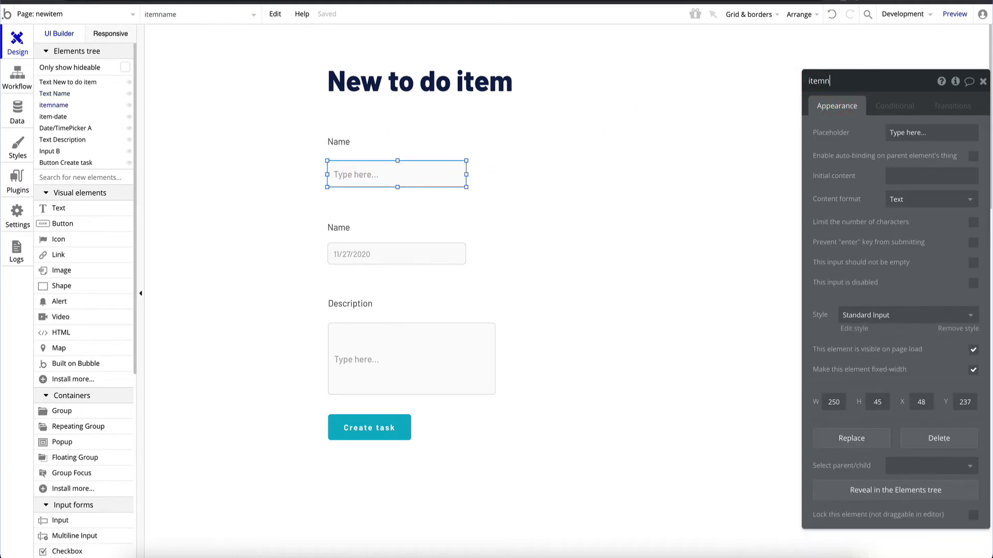
type("ame")
Step: Rename the input element under the Description label as item-desc
left_click_drag(344, 333, 361, 346)
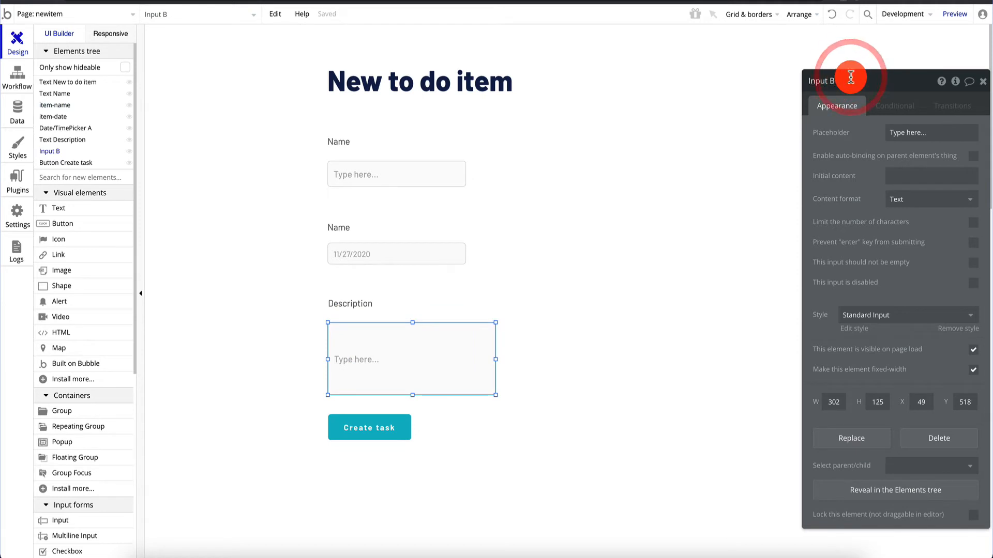
key("BackSpace")
key("BackSpace")
key("BackSpace")
key("BackSpace")
key("BackSpace")
key("BackSpace")
key("BackSpace")
type("item-desc")
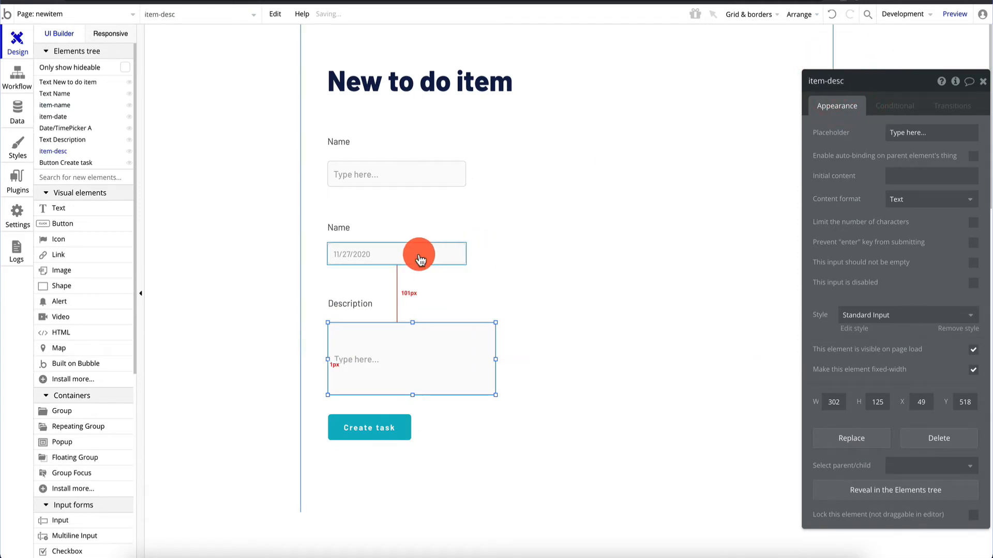
Step: Rename the date picker element under the second Name label as item-date
left_click(461, 255)
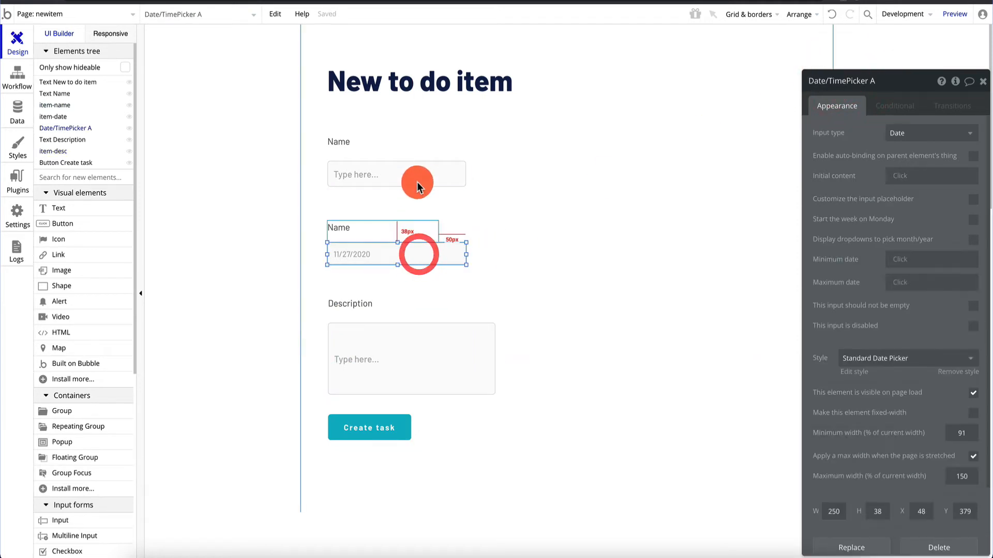
left_click(418, 171)
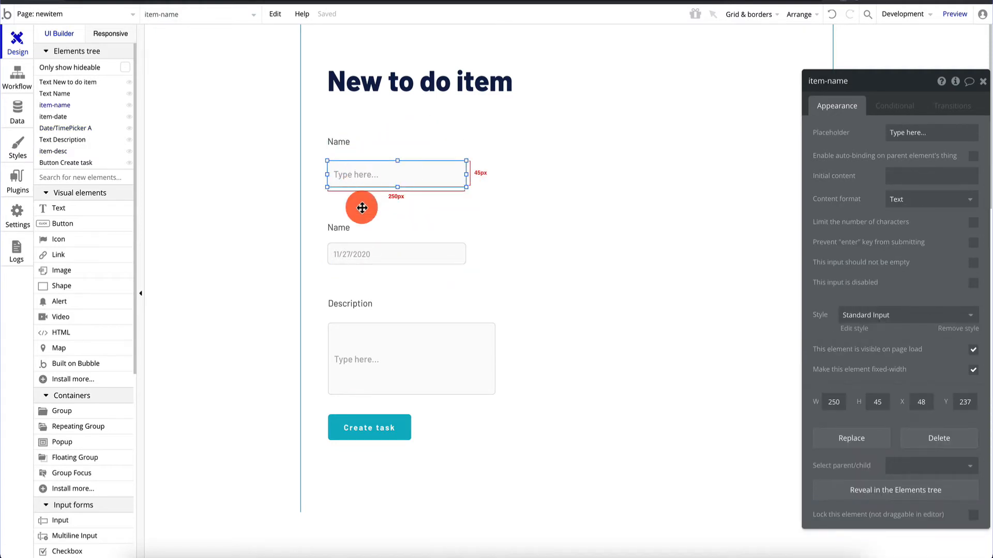
left_click(367, 265)
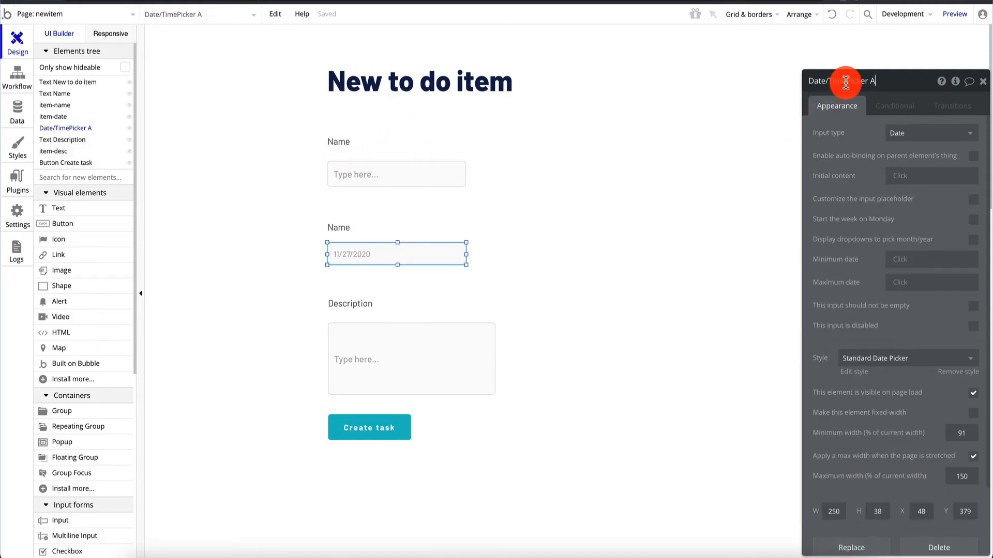
type("item-date")
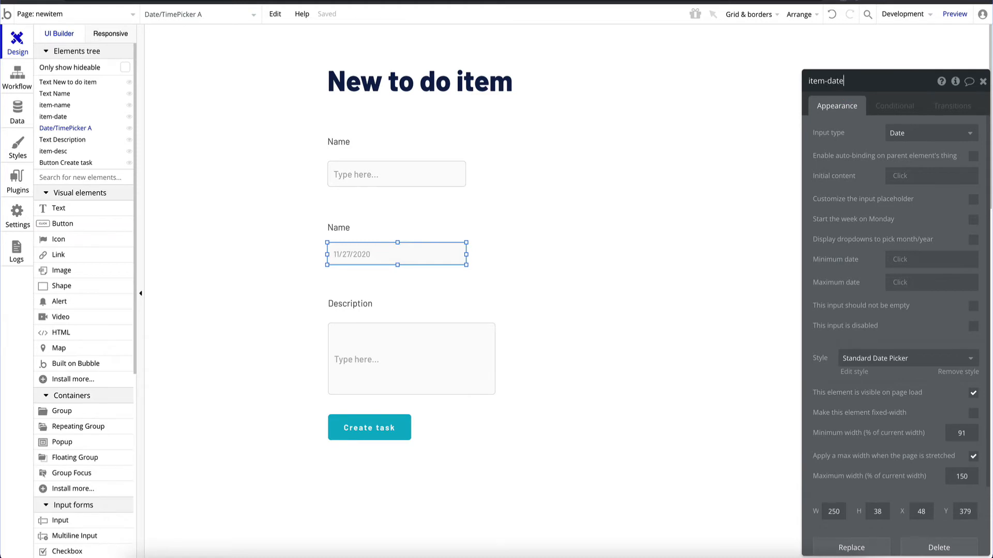
key("Return")
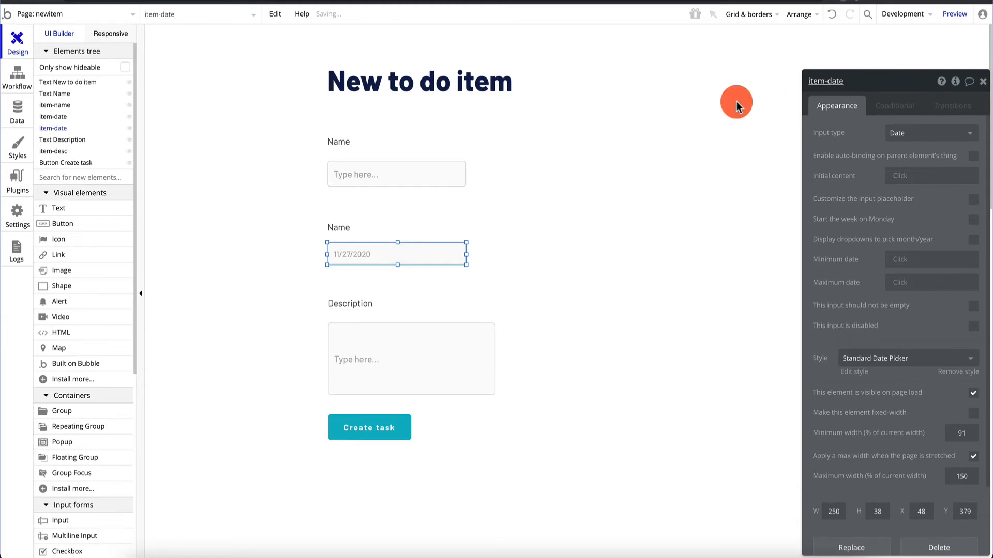
Step: Review the element names of the second Name label, the name input, the date picker and the description input
left_click(389, 227)
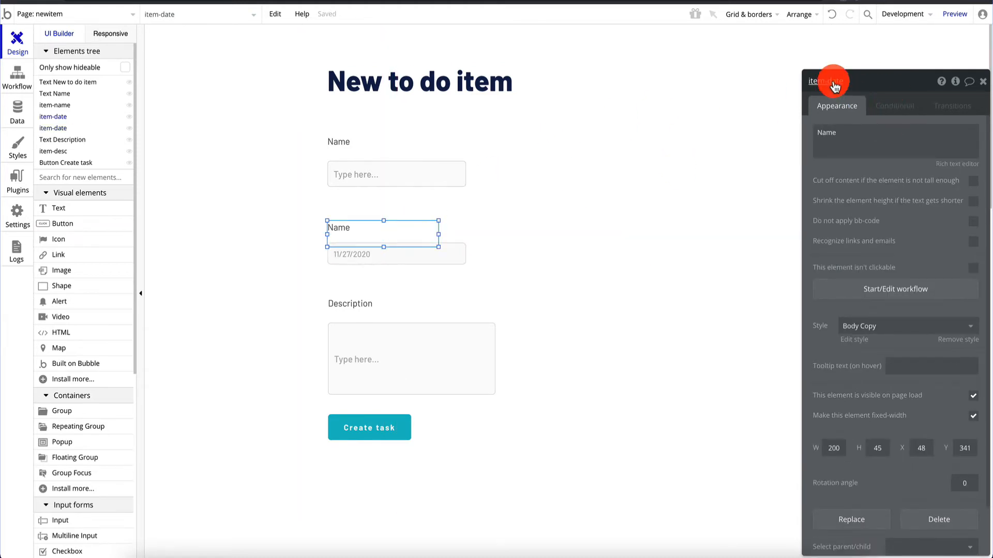
left_click(279, 201)
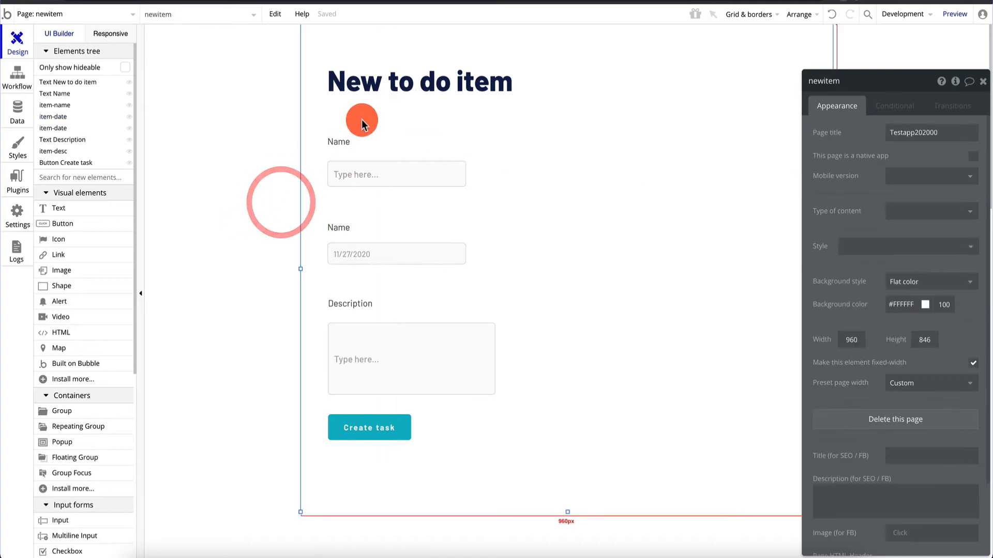
left_click(355, 171)
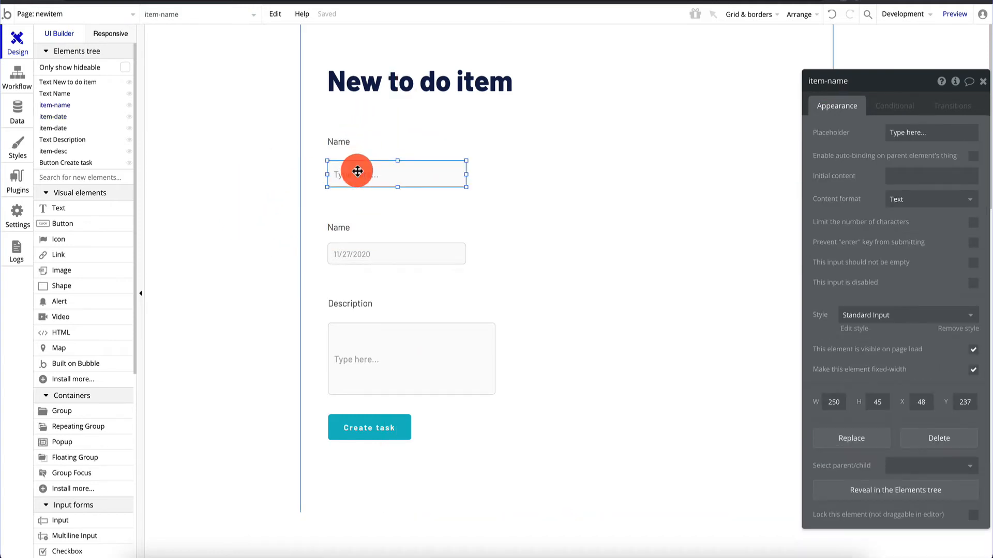
left_click(377, 258)
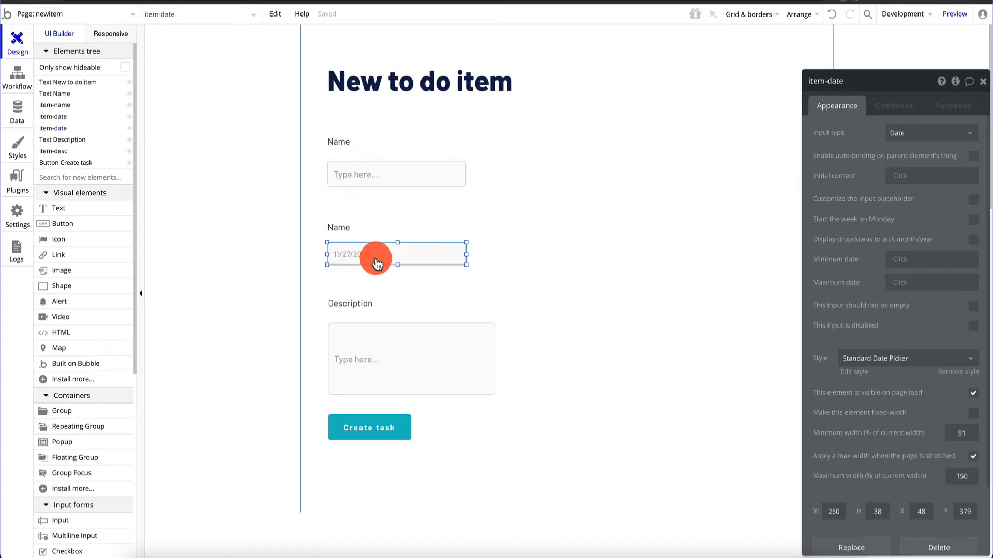
left_click(374, 357)
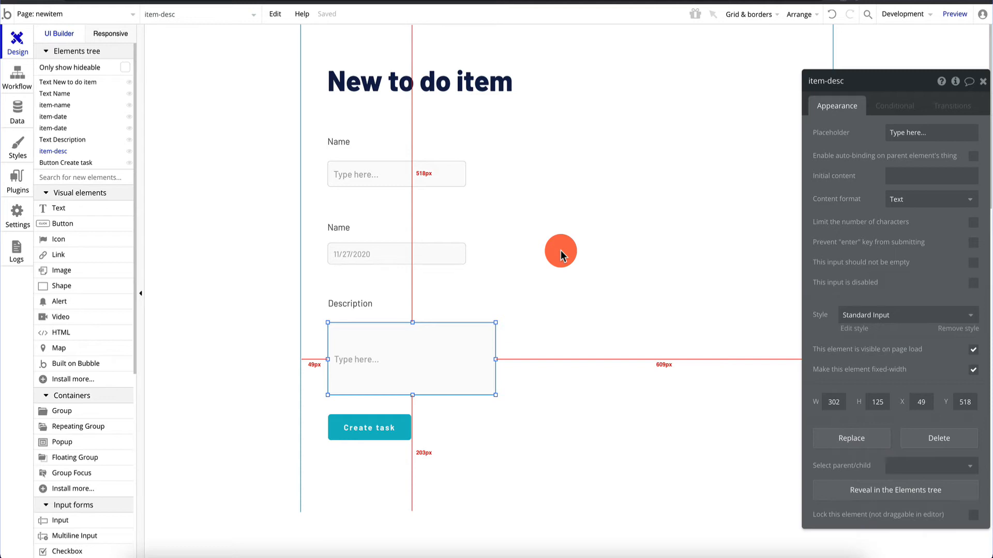
Step: Start a workflow for the Create task button with a Create a new thing action of type item
left_click(373, 434)
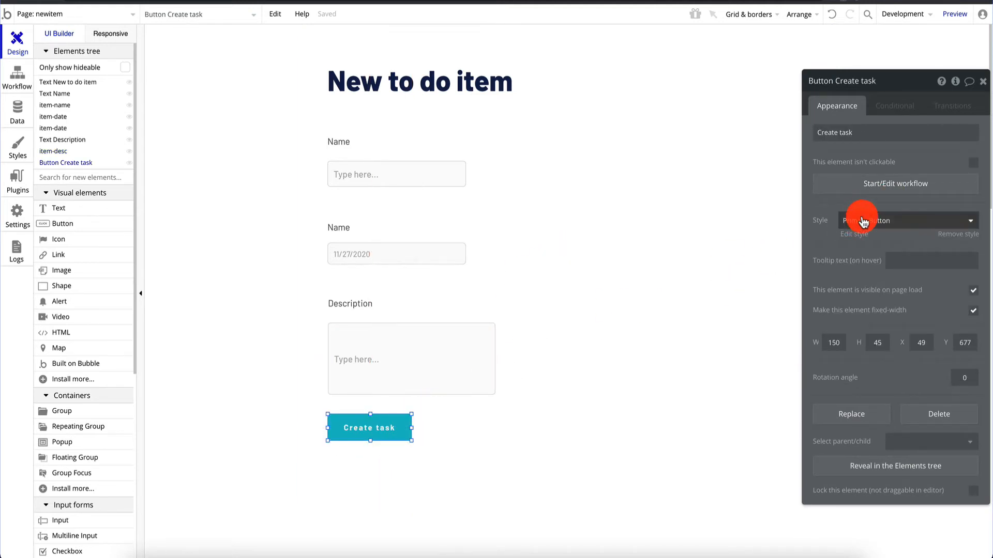
left_click(912, 187)
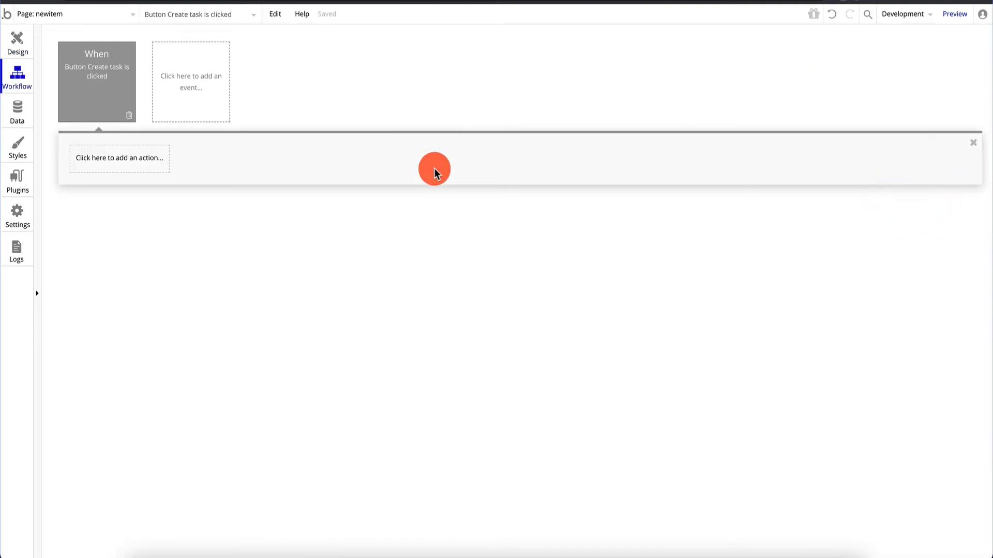
left_click(117, 158)
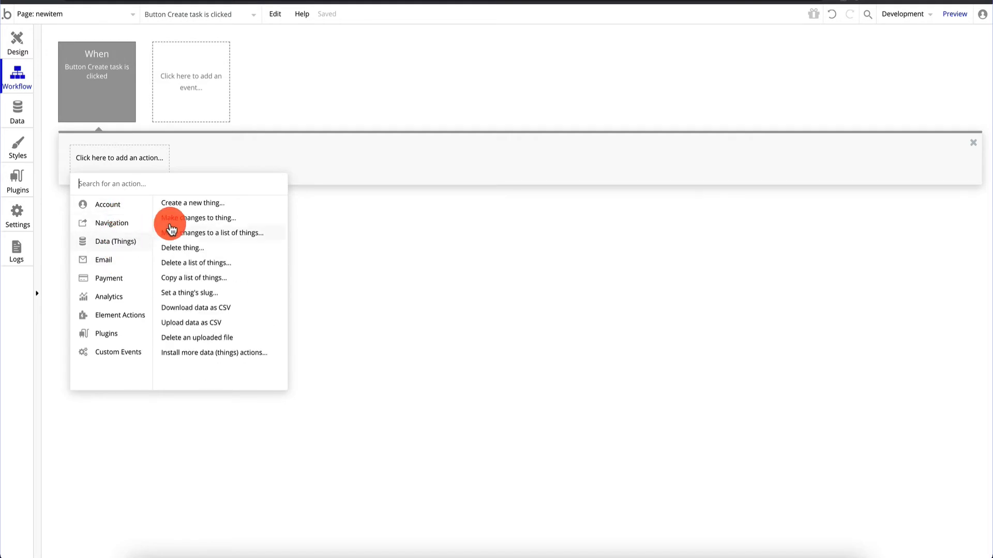
left_click(199, 210)
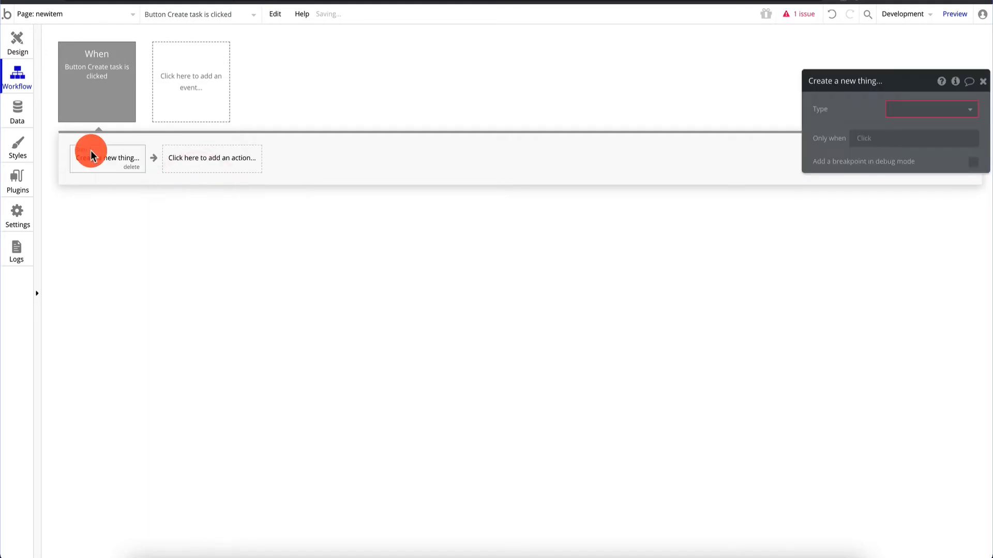
left_click(930, 115)
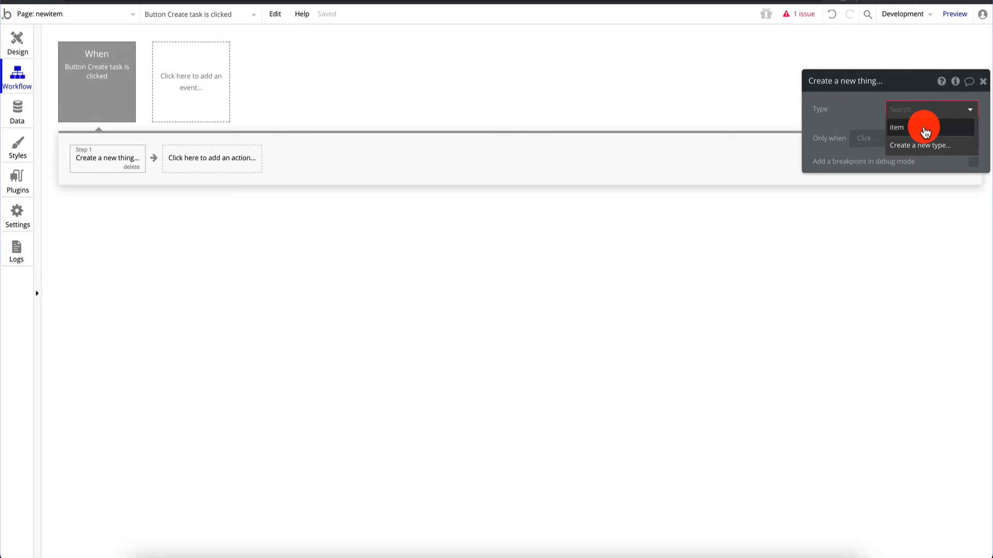
left_click(924, 127)
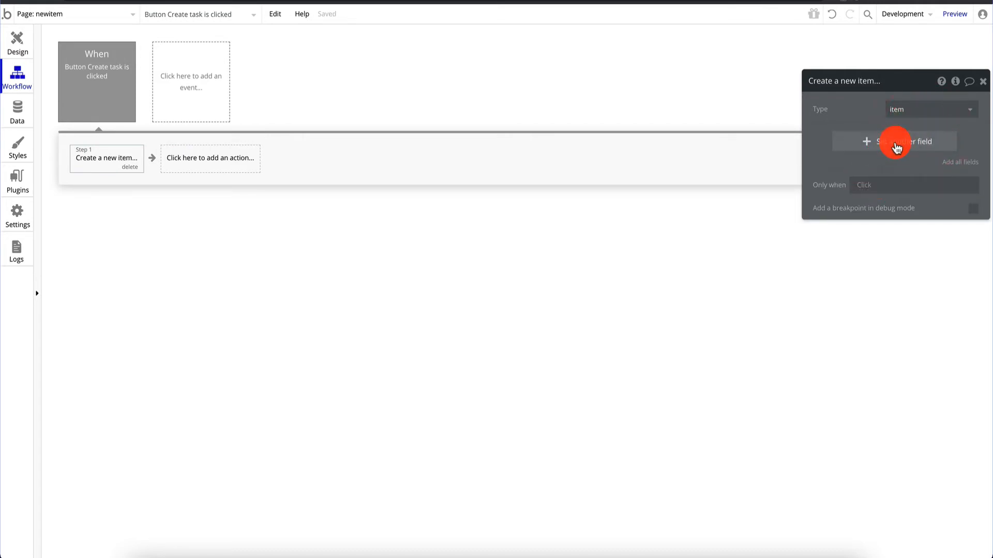
Step: Set the new item's description field to item-desc's value
left_click(869, 147)
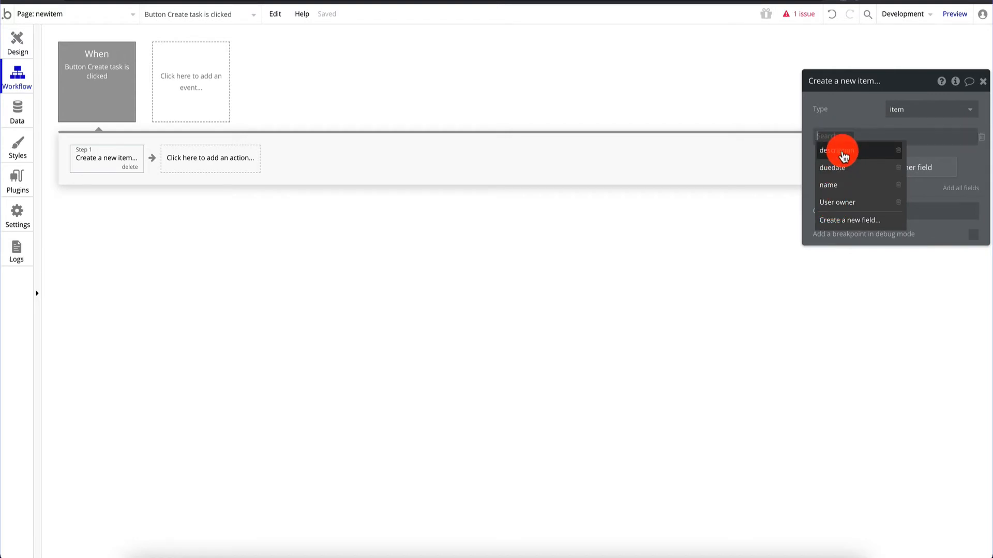
left_click(843, 153)
left_click(874, 138)
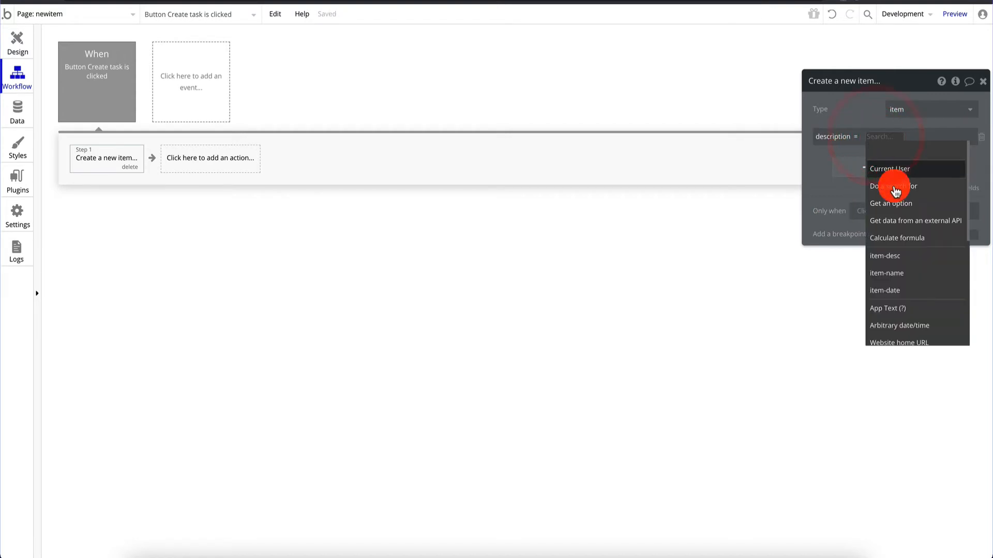
left_click(903, 261)
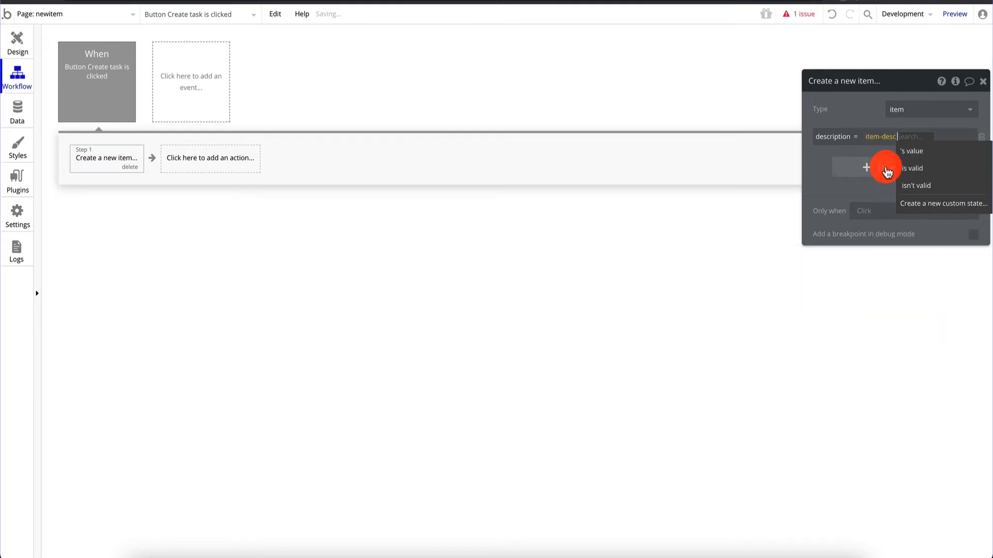
left_click(902, 148)
Step: Add the duedate field to the create-item action and set it to item-date's value
left_click(879, 179)
left_click(826, 164)
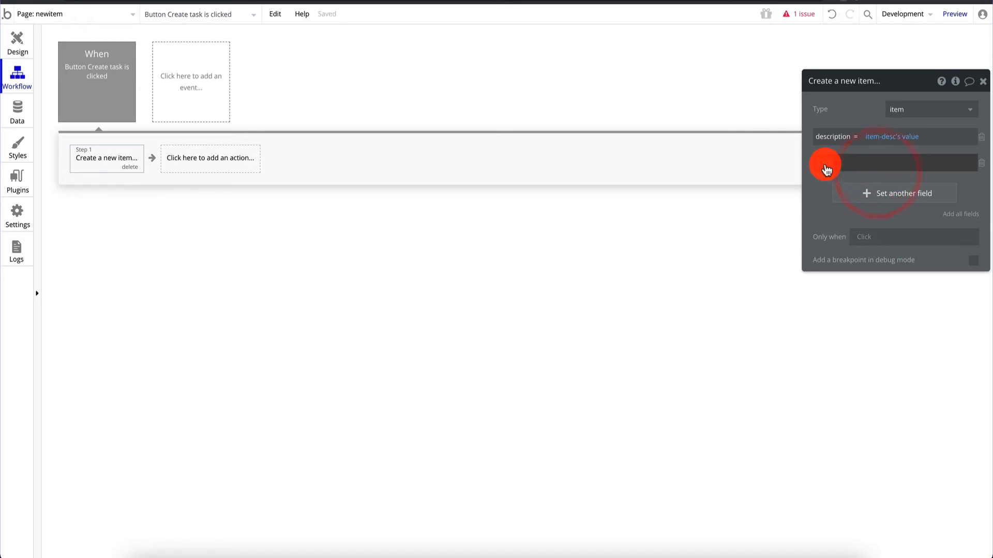
left_click(834, 195)
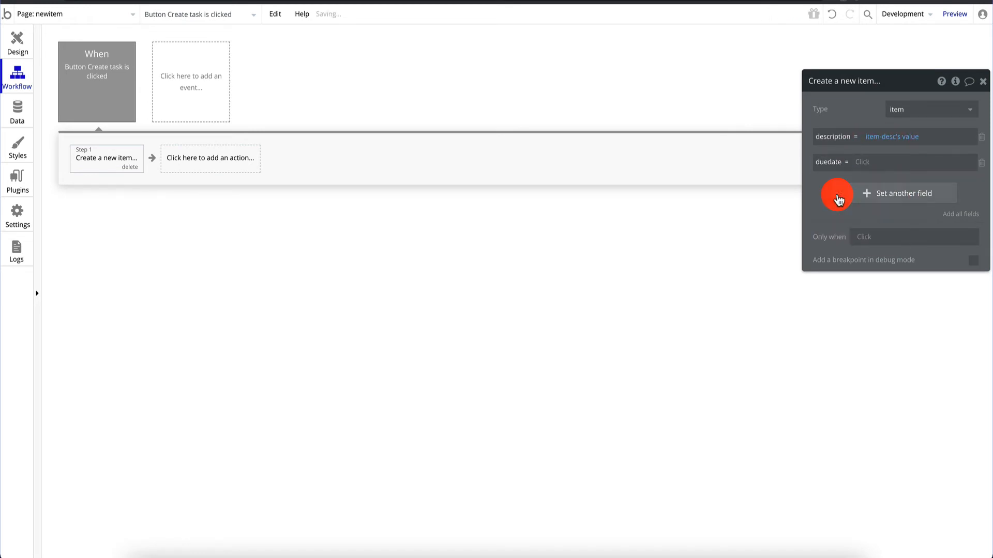
left_click(865, 164)
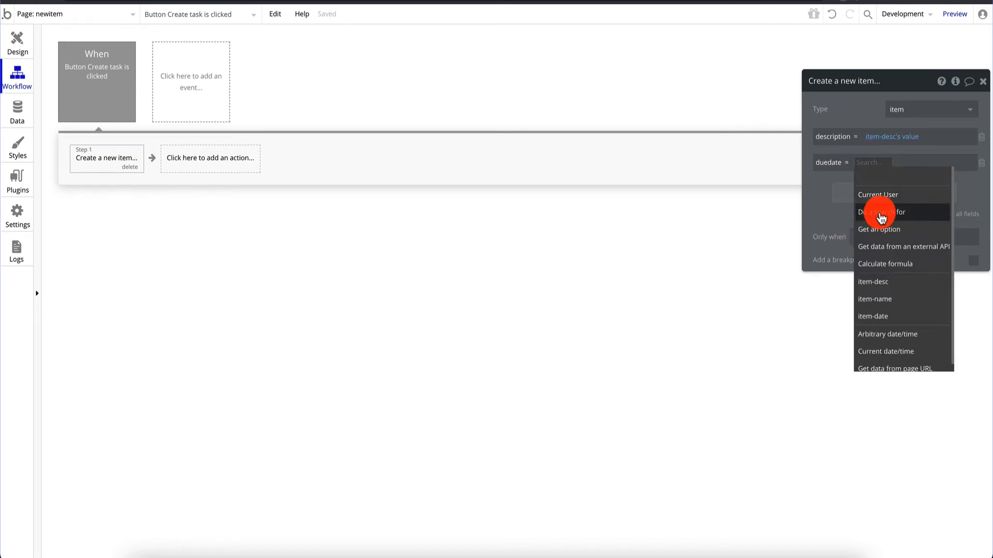
left_click(893, 319)
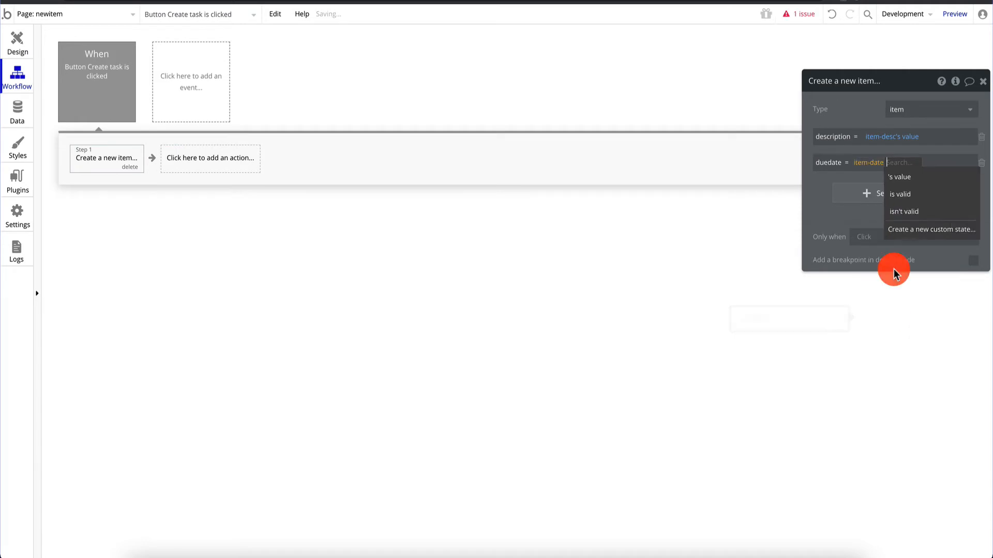
left_click(908, 191)
Step: Add the name field to the create-item action and set it to item-name's value
left_click(879, 202)
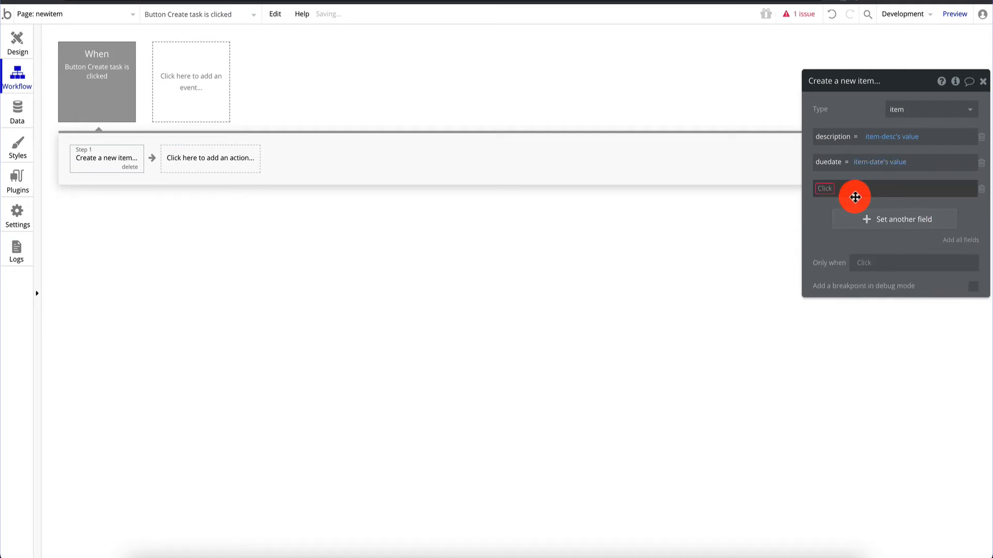
left_click(827, 193)
left_click(835, 238)
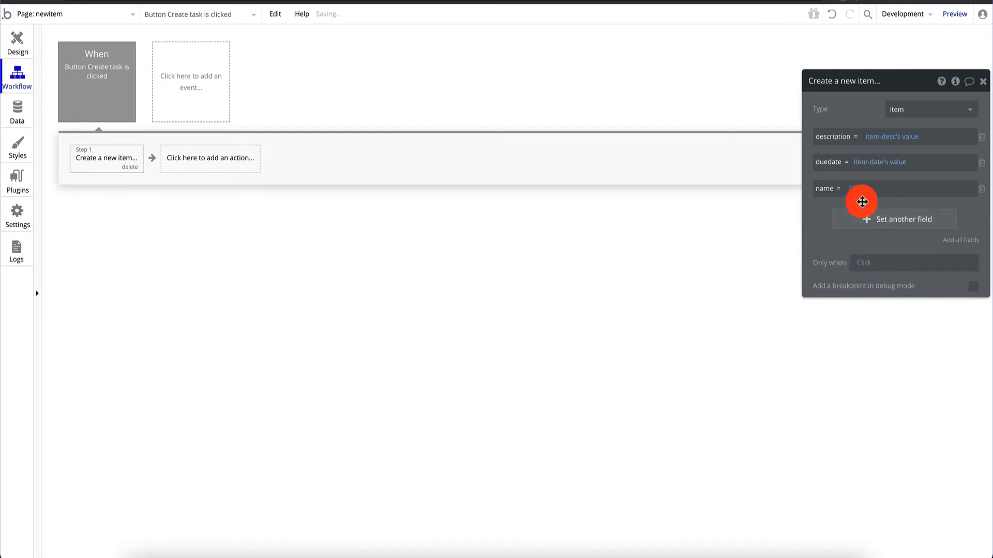
left_click(858, 190)
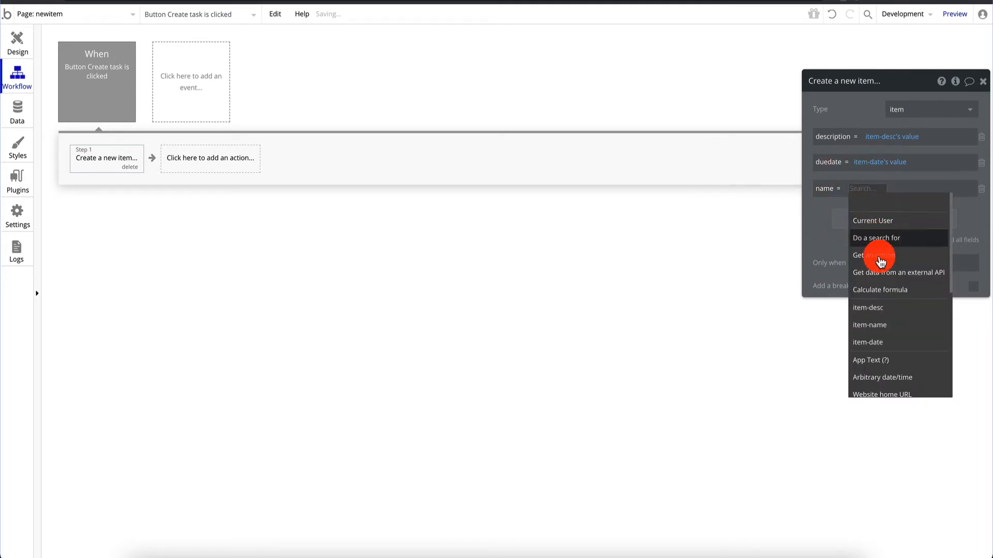
left_click(881, 323)
left_click(902, 203)
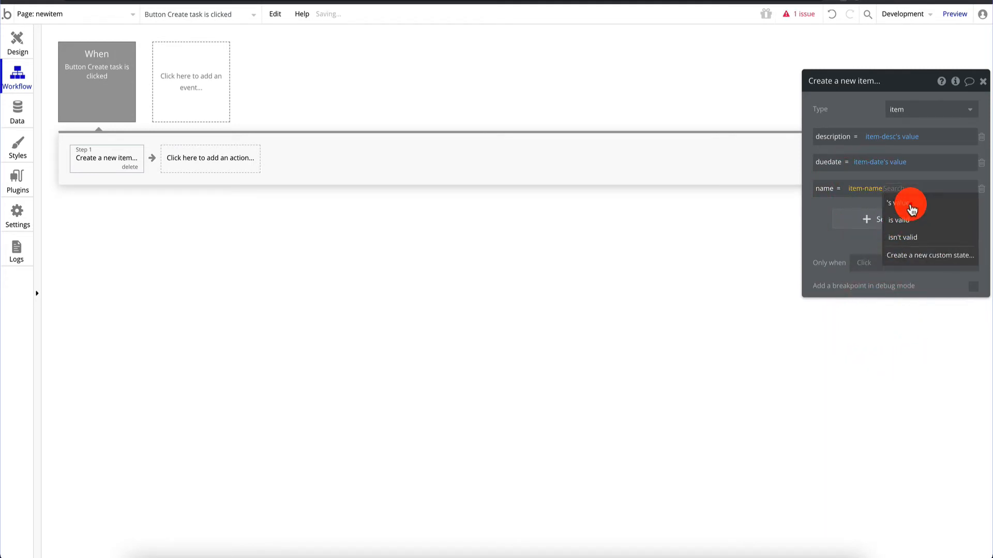
Step: Add the User owner field to the create-item action and set it to Current User
left_click(886, 229)
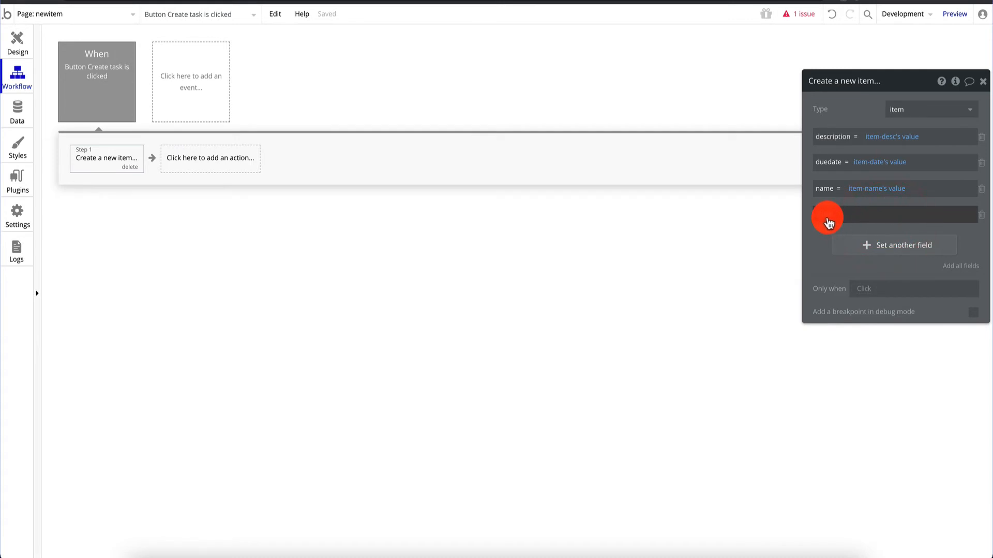
left_click(827, 221)
left_click(837, 281)
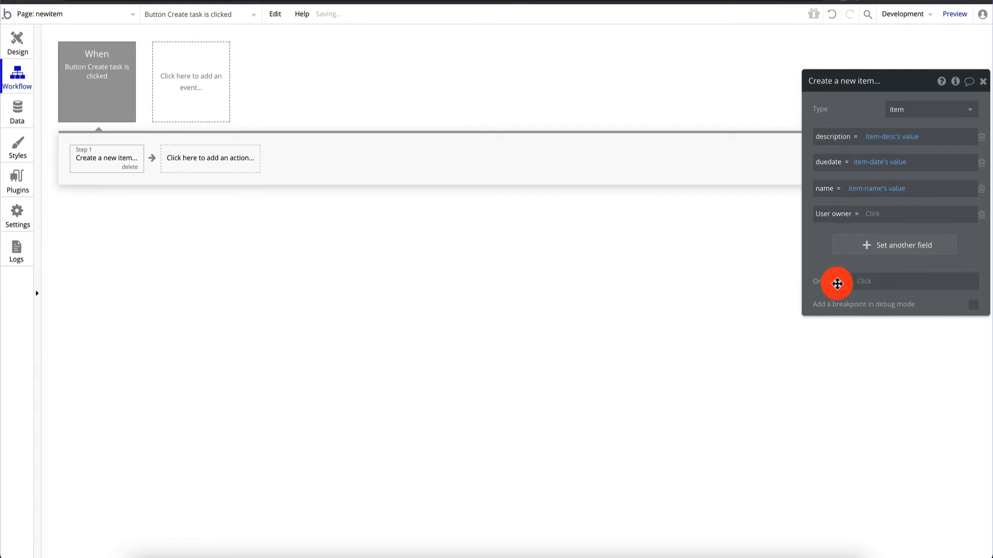
left_click(873, 219)
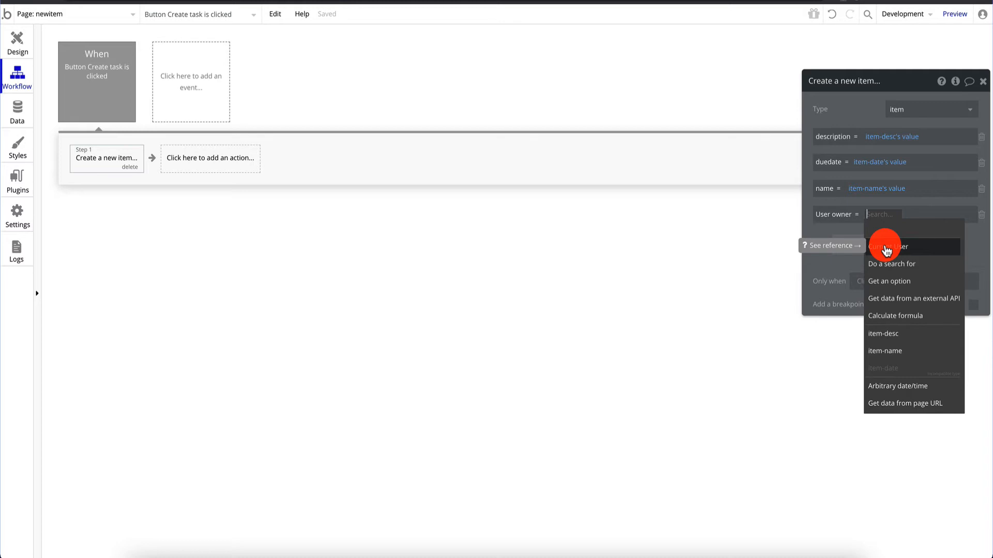
left_click(886, 249)
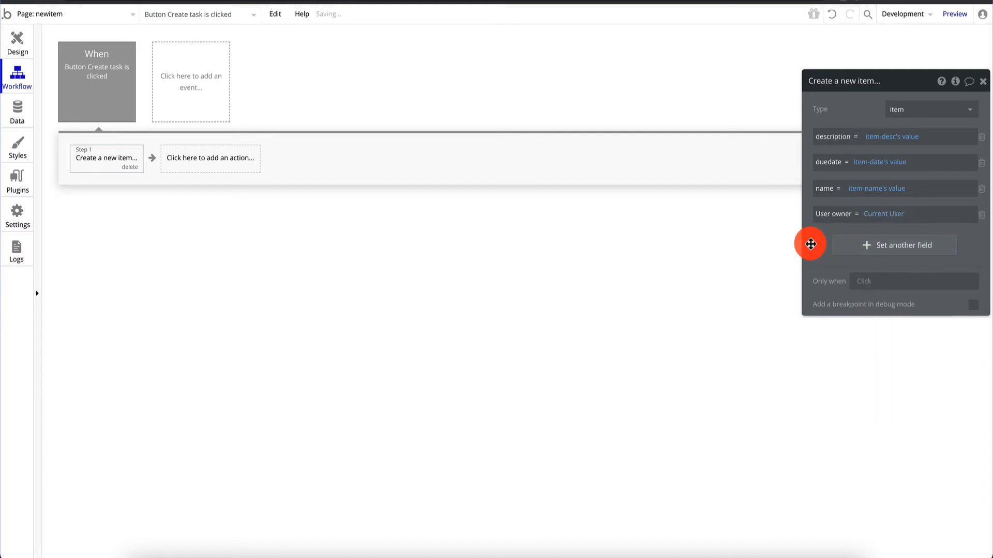
left_click(983, 83)
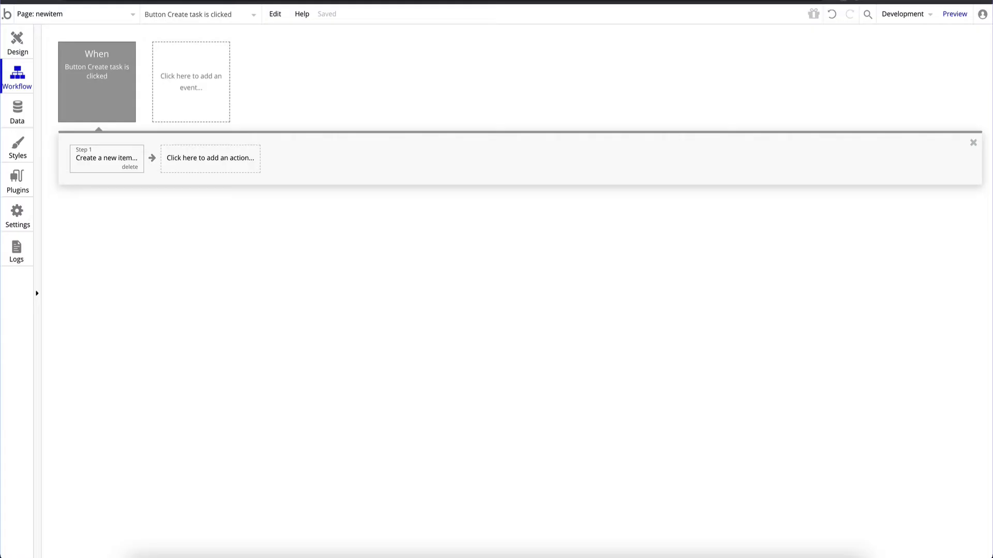
Step: Run the newitem page as the second user listed in the app data
left_click(29, 42)
left_click(17, 111)
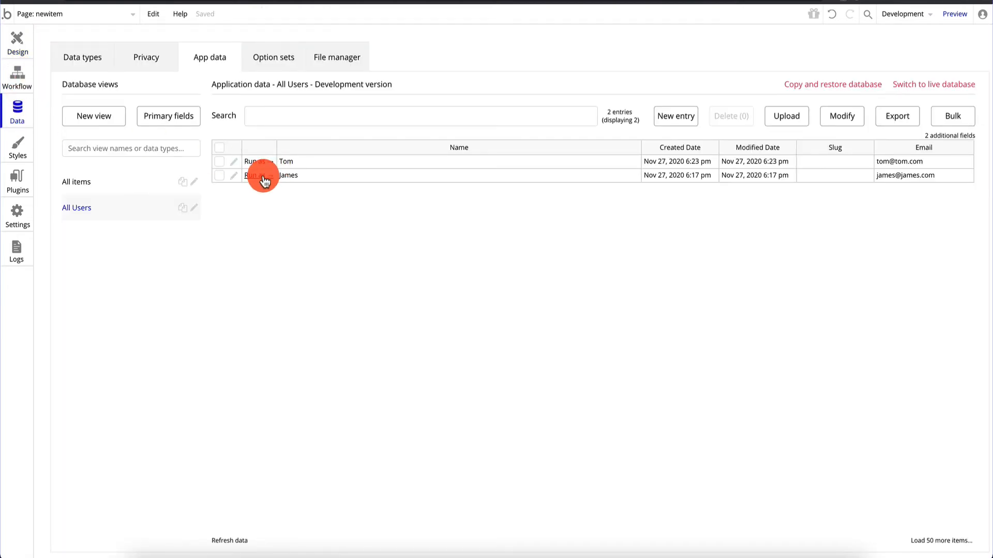
left_click(258, 176)
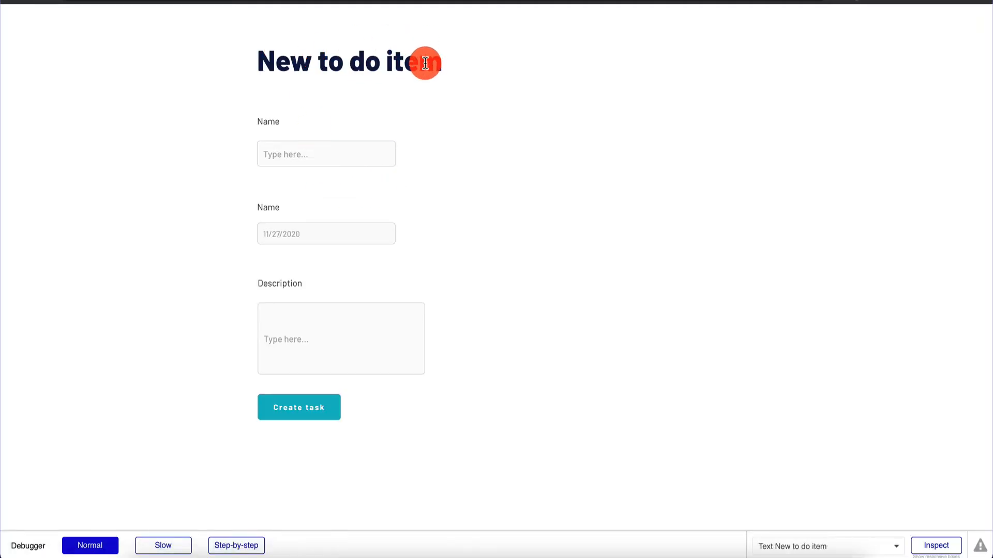
Step: Create a test task with name name2, date 11/27/2020 and description desc2 in the new to do item form
left_click(337, 150)
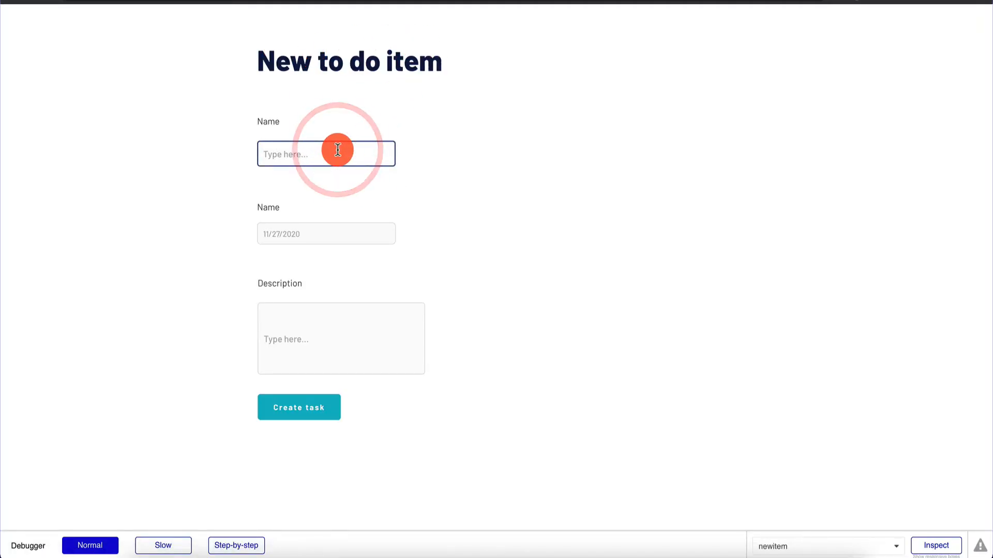
type("name2")
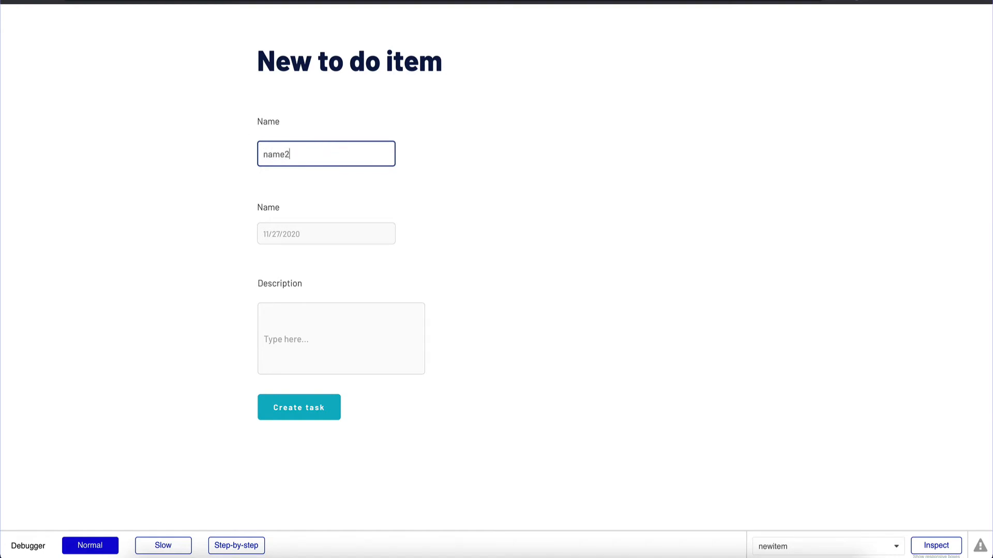
key("Tab")
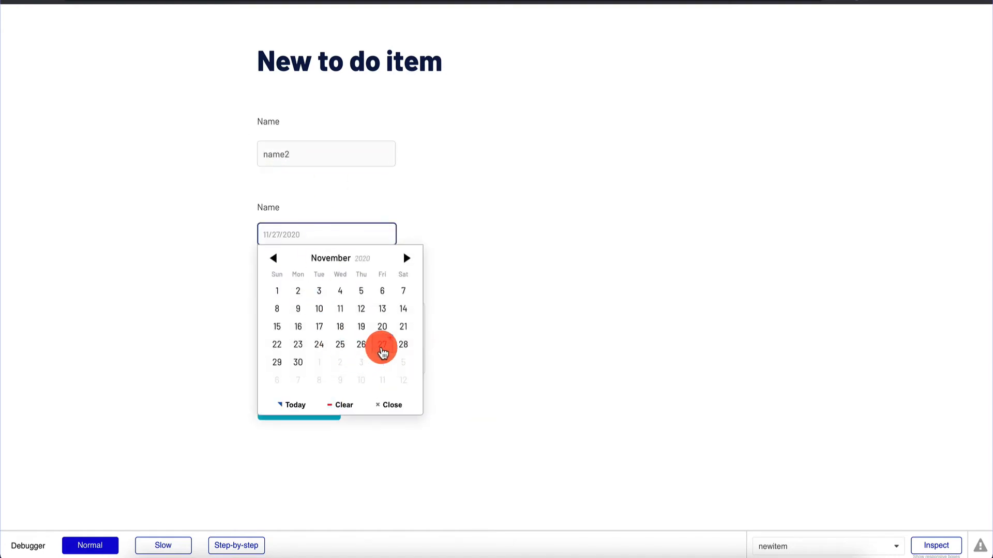
left_click(382, 343)
left_click(283, 311)
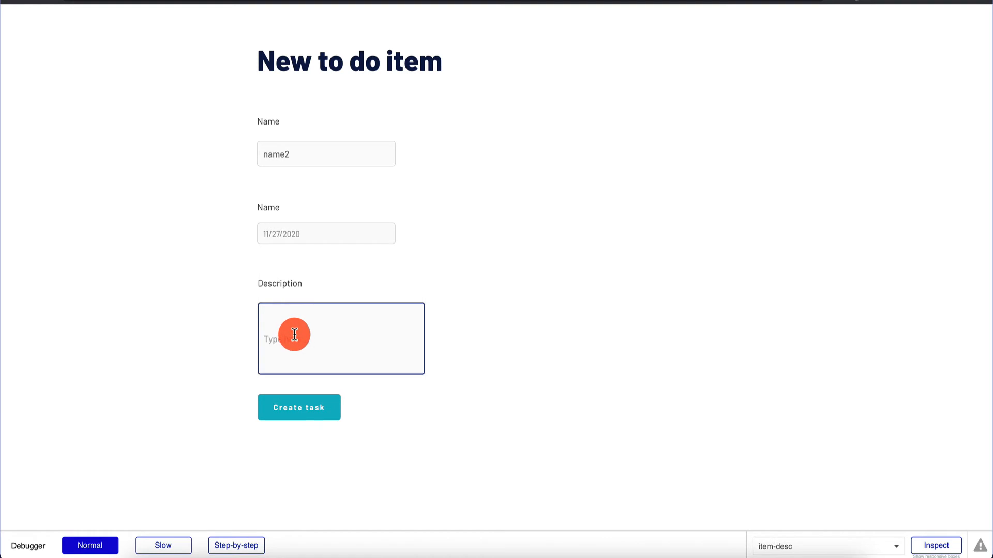
type("desc2")
left_click(305, 406)
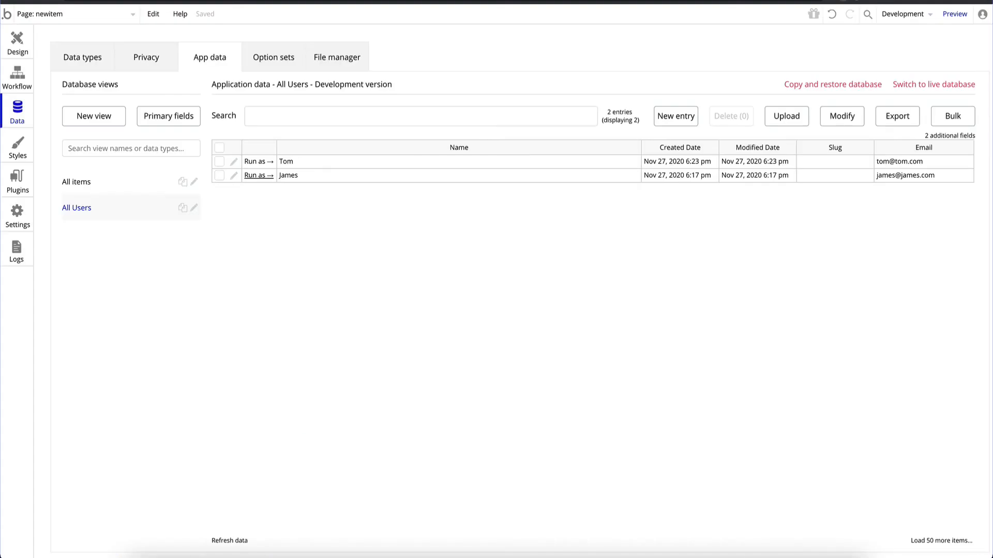
Step: Review the stored items in the app data and the to do list layout on the index page
left_click(119, 181)
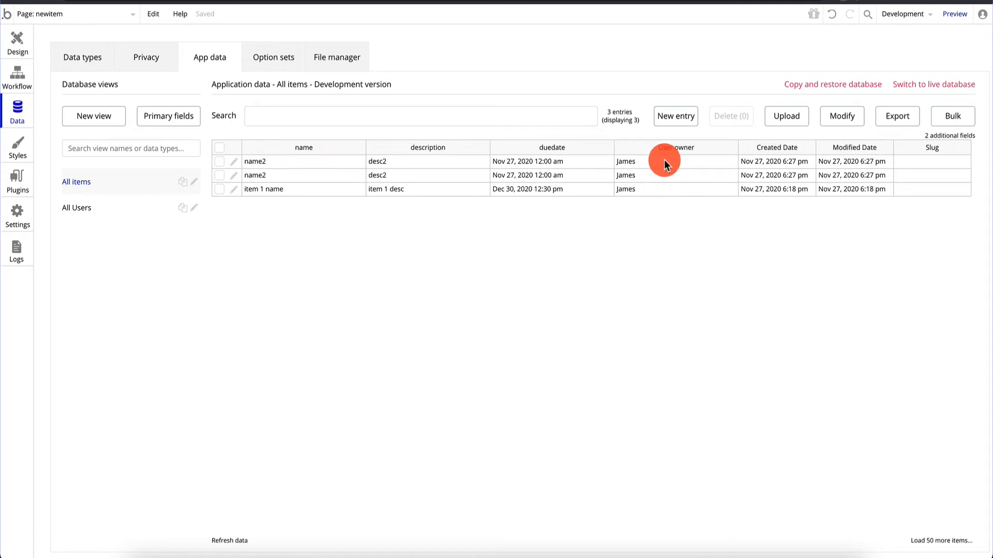
left_click(17, 43)
left_click(65, 21)
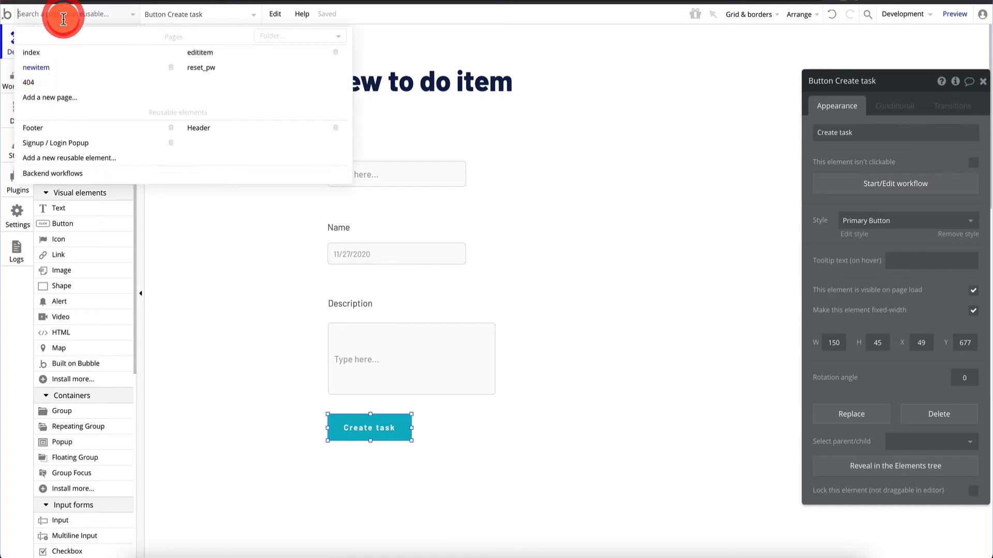
left_click(49, 49)
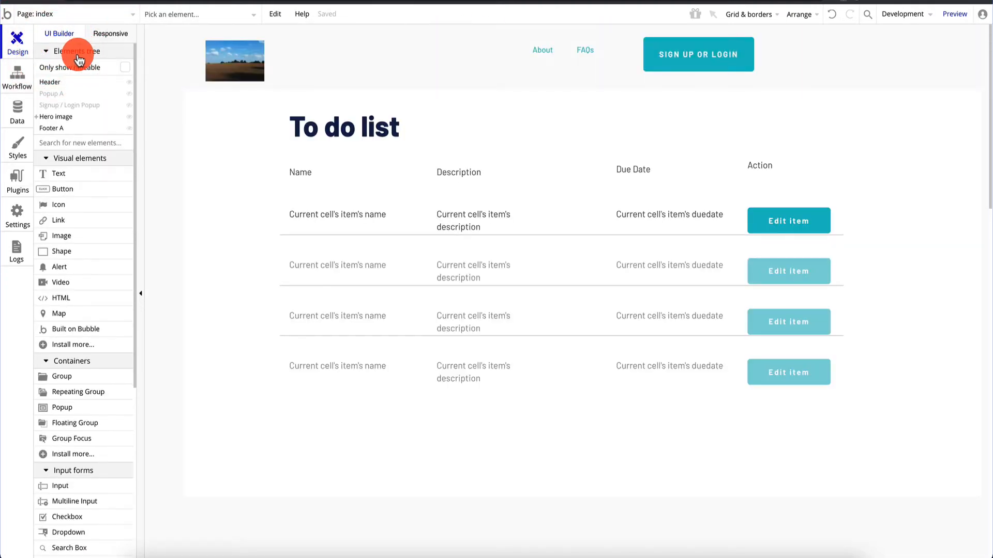
left_click(26, 106)
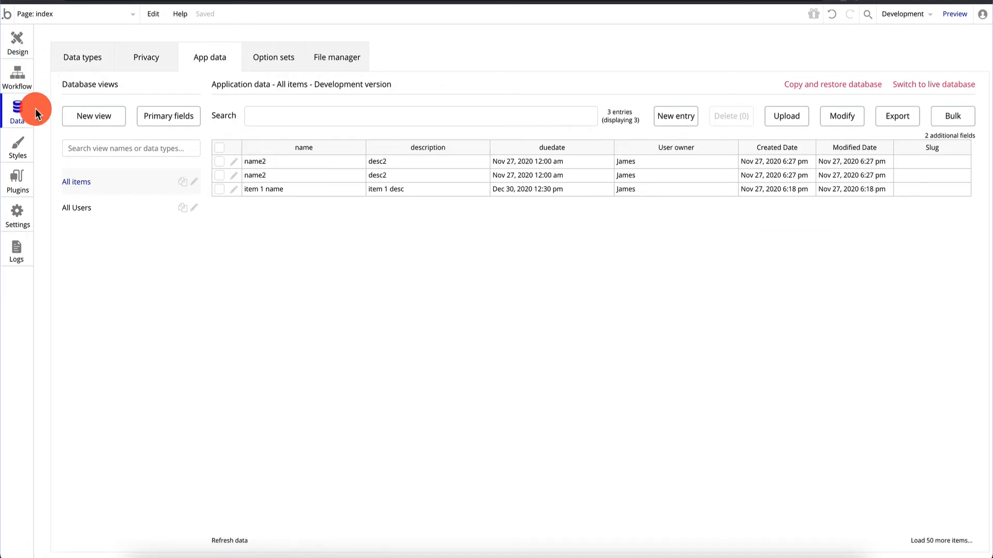
left_click(137, 223)
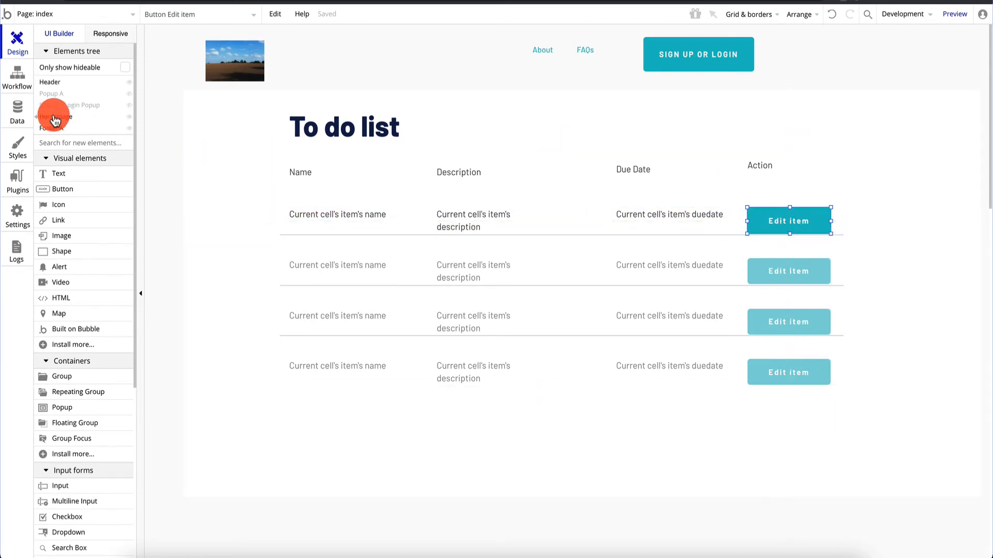
Step: Look over the edititem and newitem pages, including the option for cloning the newitem page
left_click(82, 18)
left_click(200, 51)
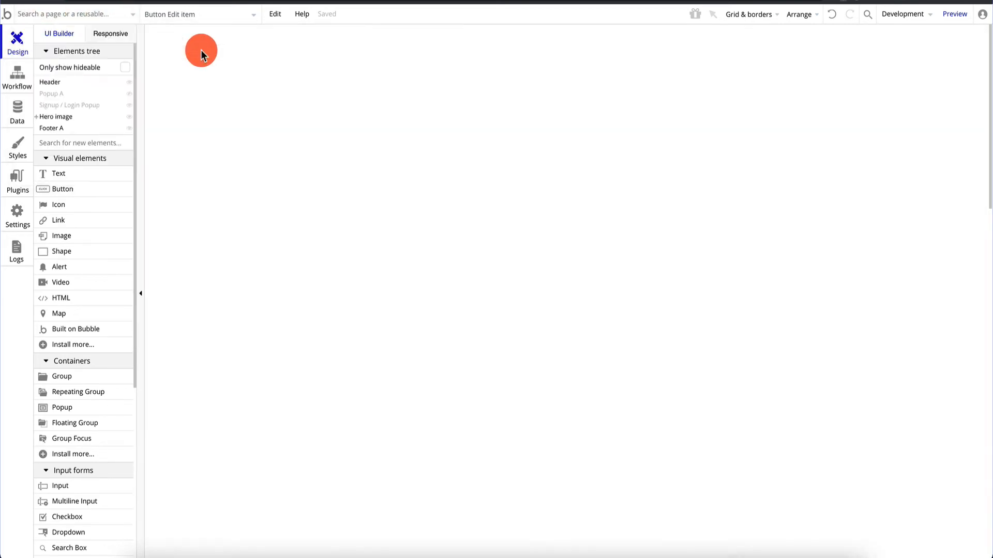
left_click(77, 15)
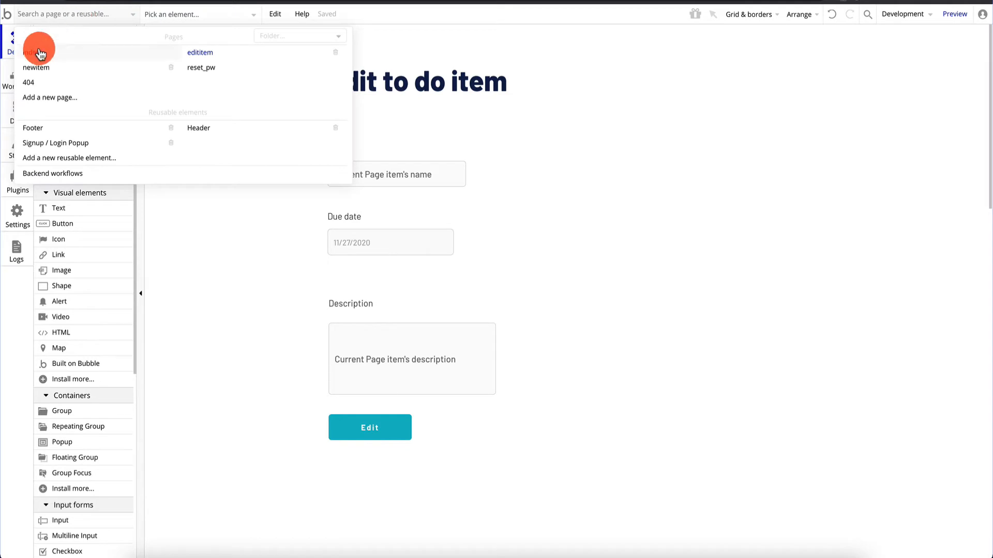
left_click(37, 67)
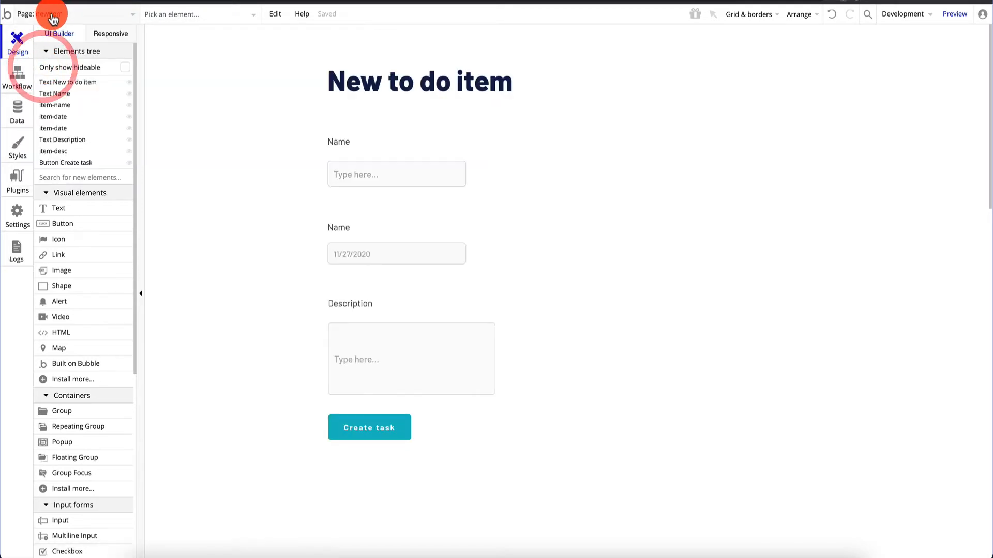
right_click(376, 44)
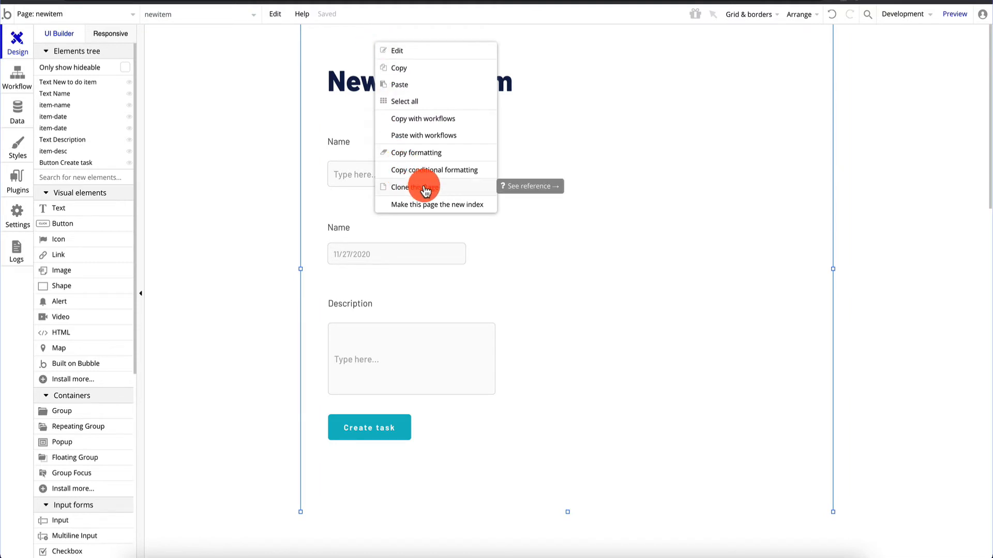
left_click(268, 98)
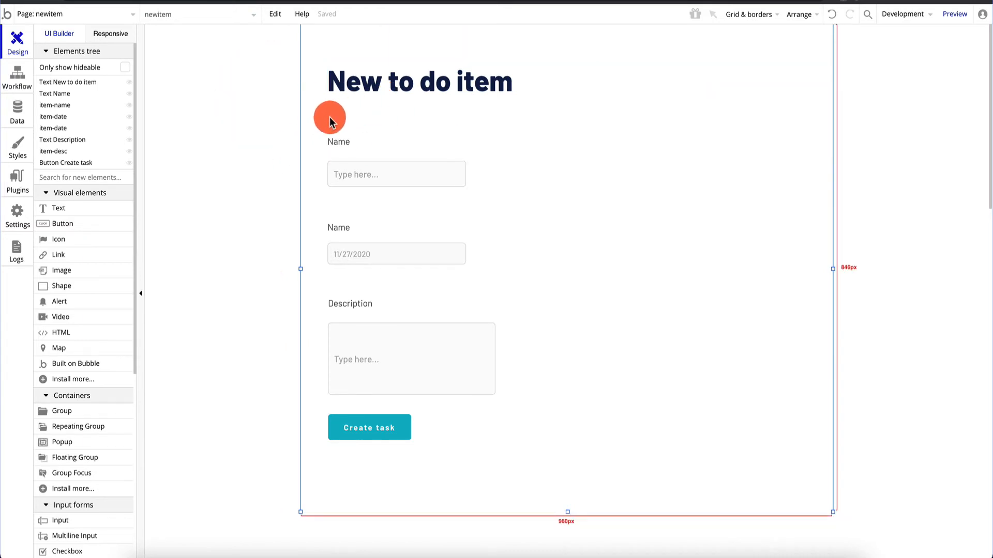
Step: Open the edititem page and set its type of content to item
left_click(46, 15)
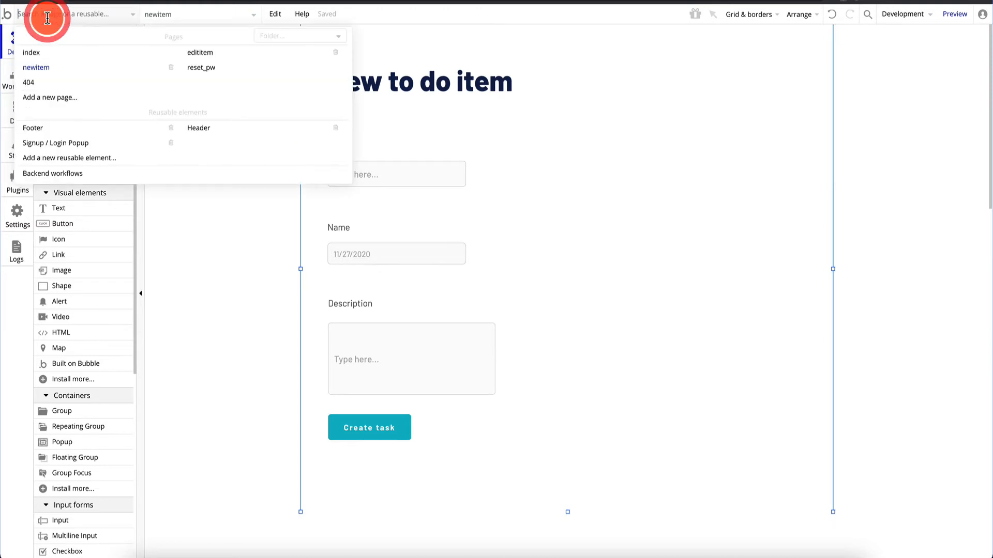
left_click(210, 57)
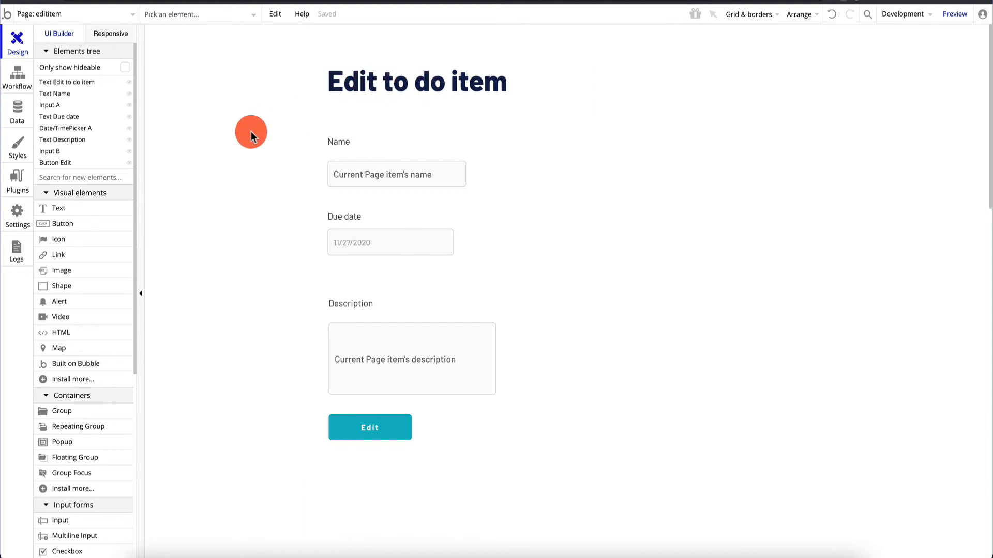
left_click(250, 132)
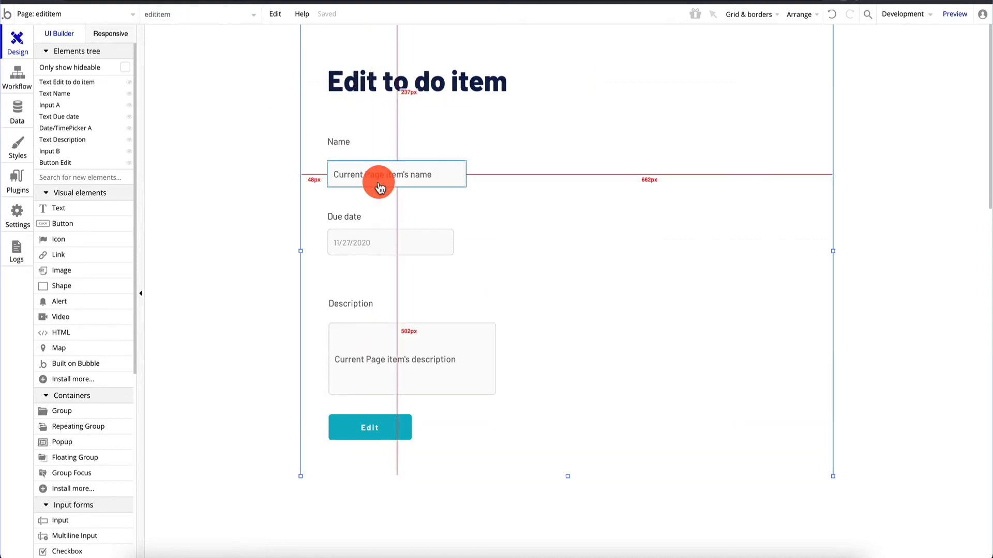
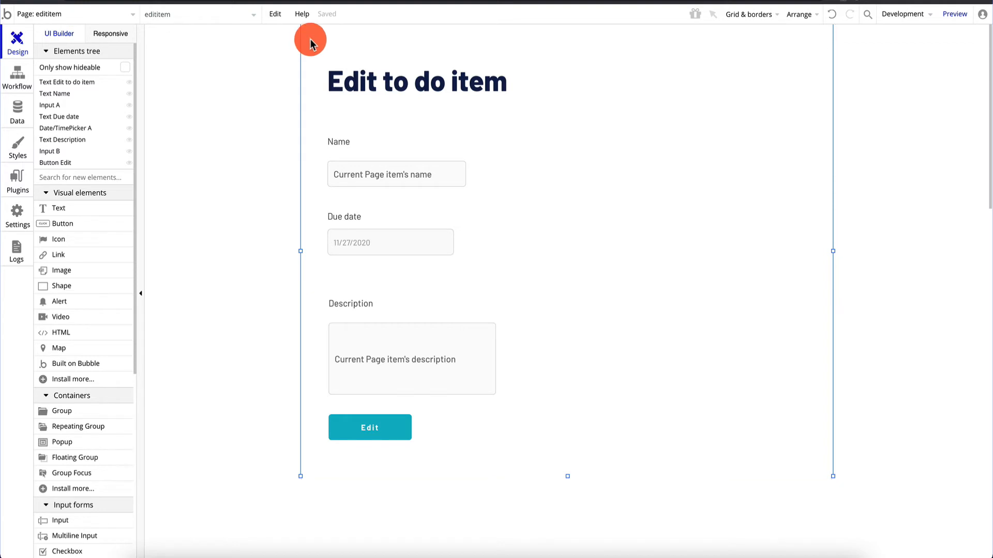
double_click(310, 39)
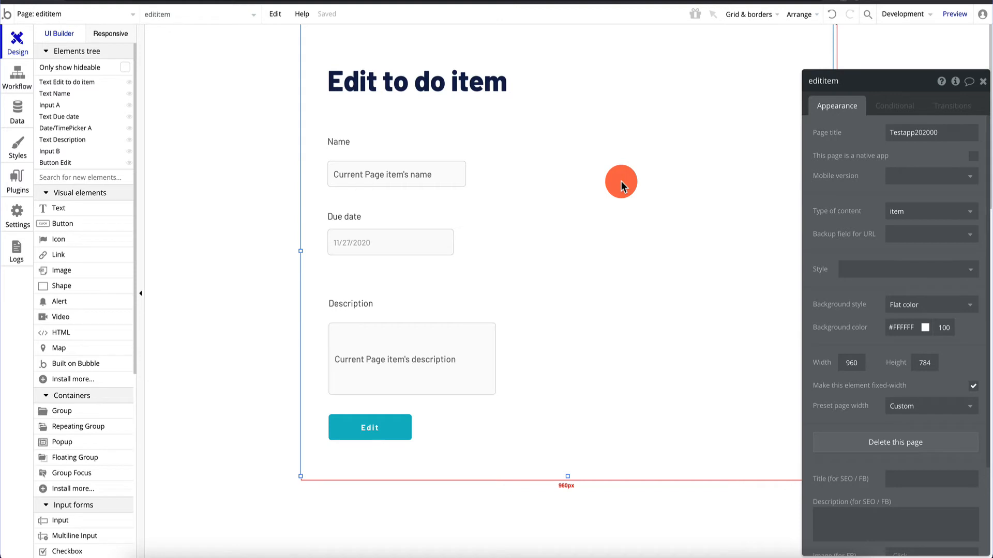
left_click(910, 209)
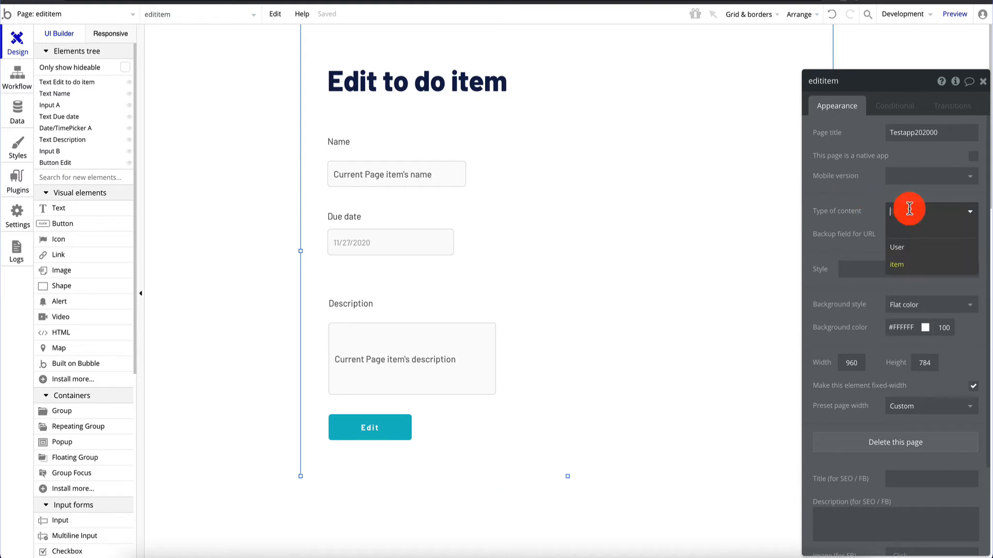
left_click(910, 268)
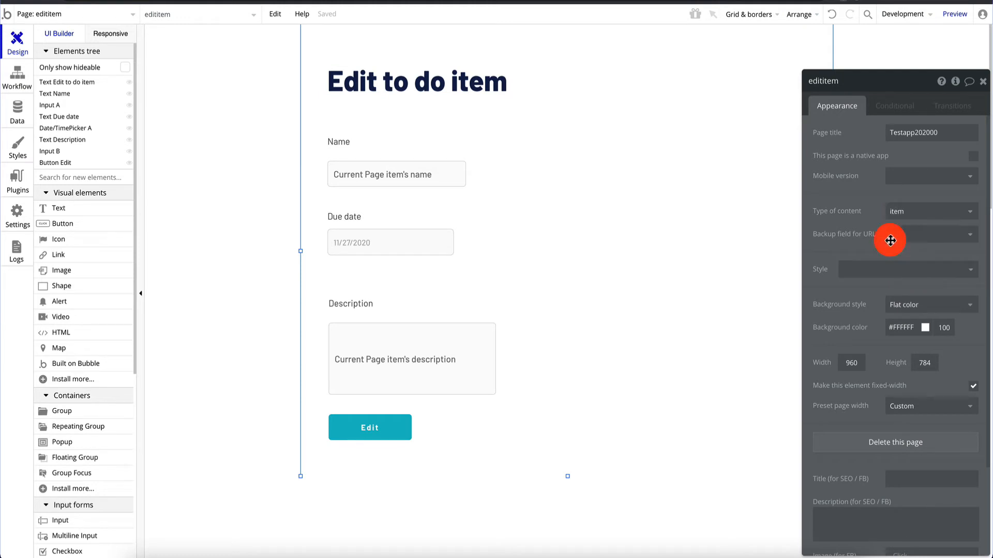
Step: Set the initial content of the edititem page's Name input to Current Page item's name
left_click(379, 172)
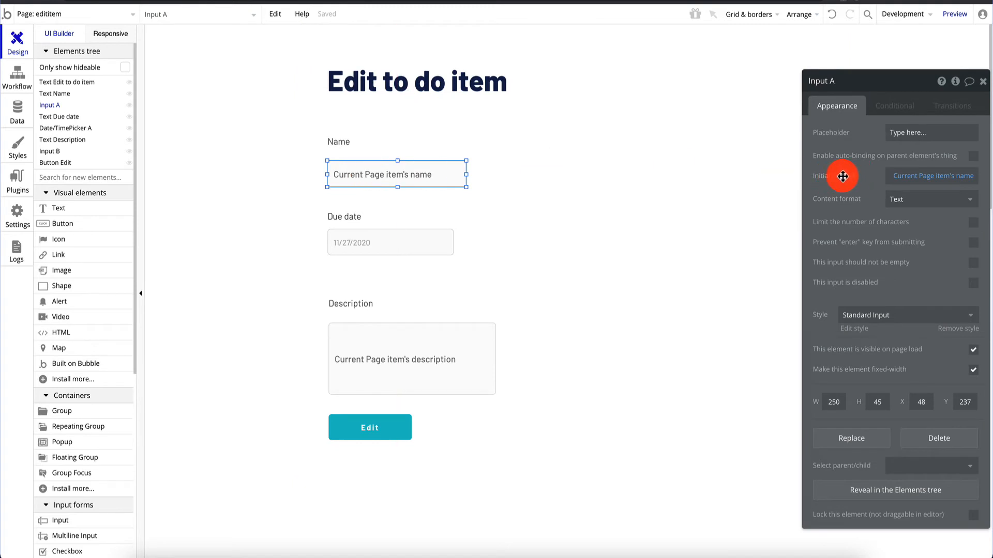
left_click(922, 178)
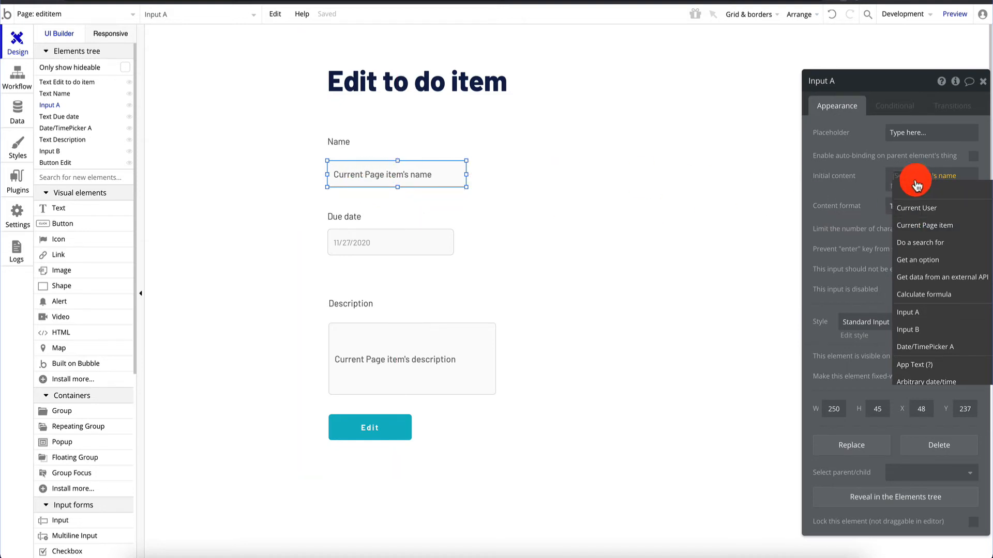
left_click(915, 227)
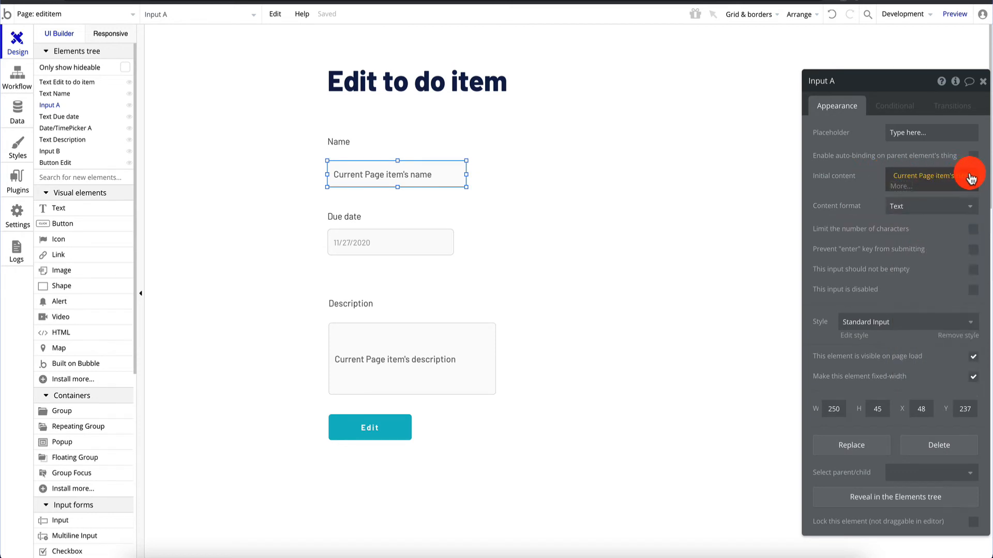
left_click(970, 178)
left_click(915, 255)
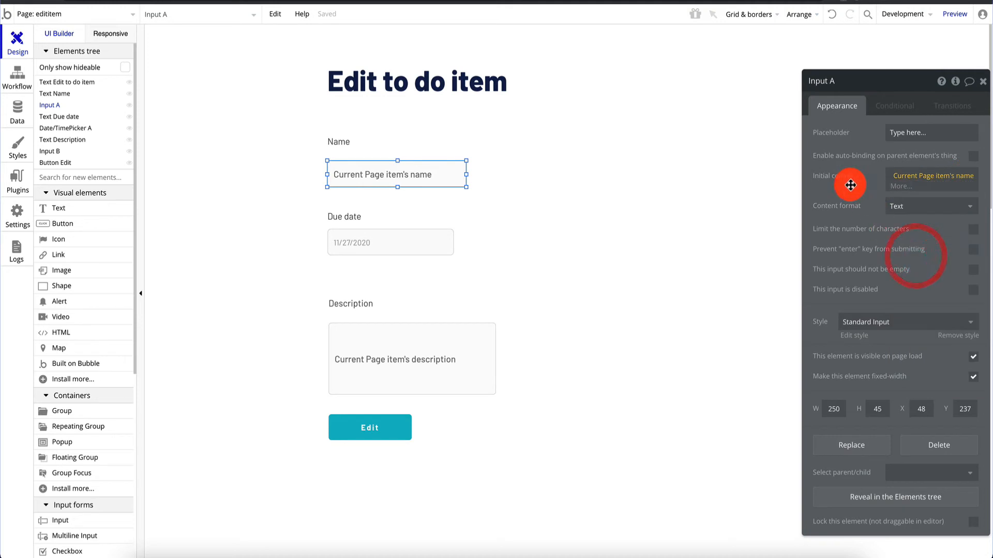
Step: Set the initial content of the Due date picker to Current Page item's duedate
left_click(365, 246)
left_click(926, 176)
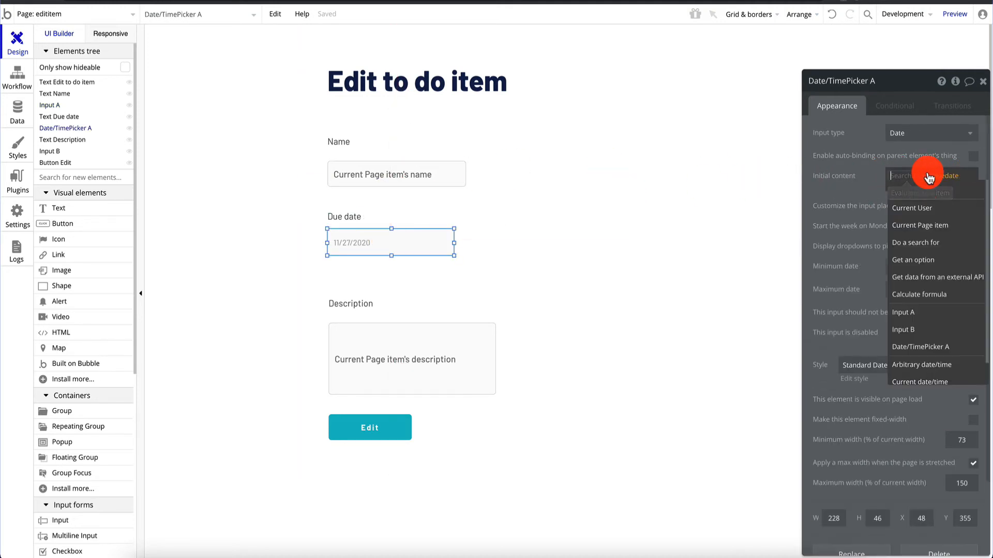
left_click(923, 226)
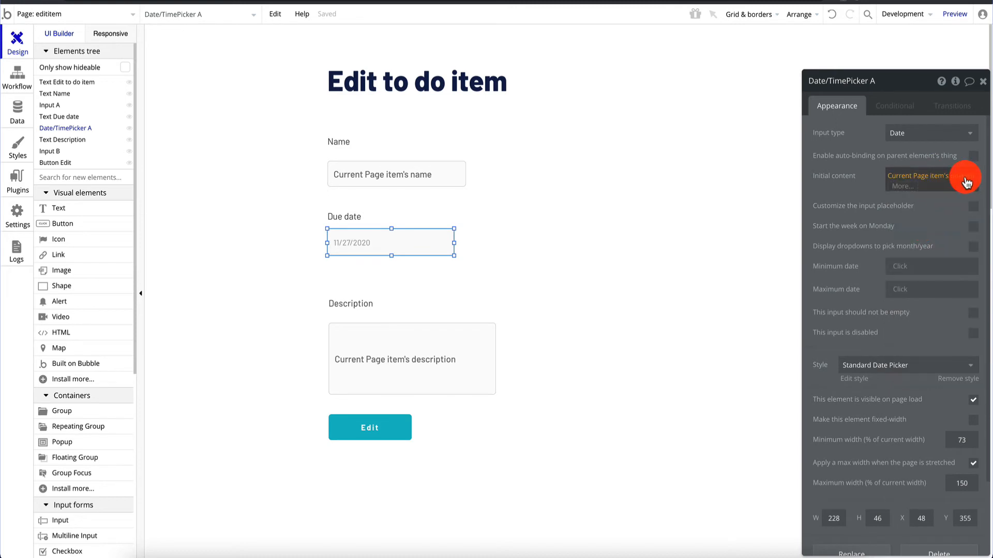
left_click(965, 181)
left_click(918, 241)
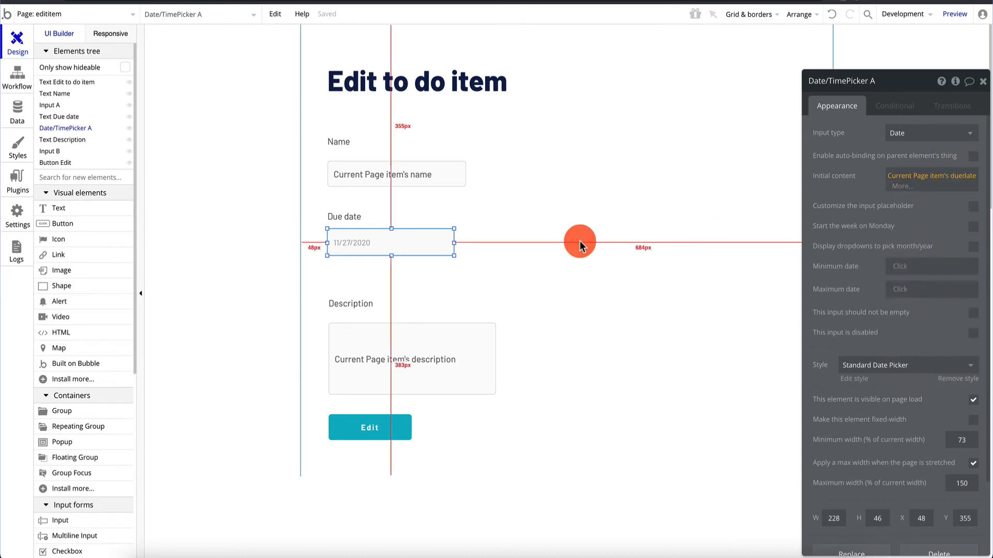
Step: Move the Description label, its input box and the Edit button up towards the due date field, aligned with the fields above at X 48
left_click(401, 336)
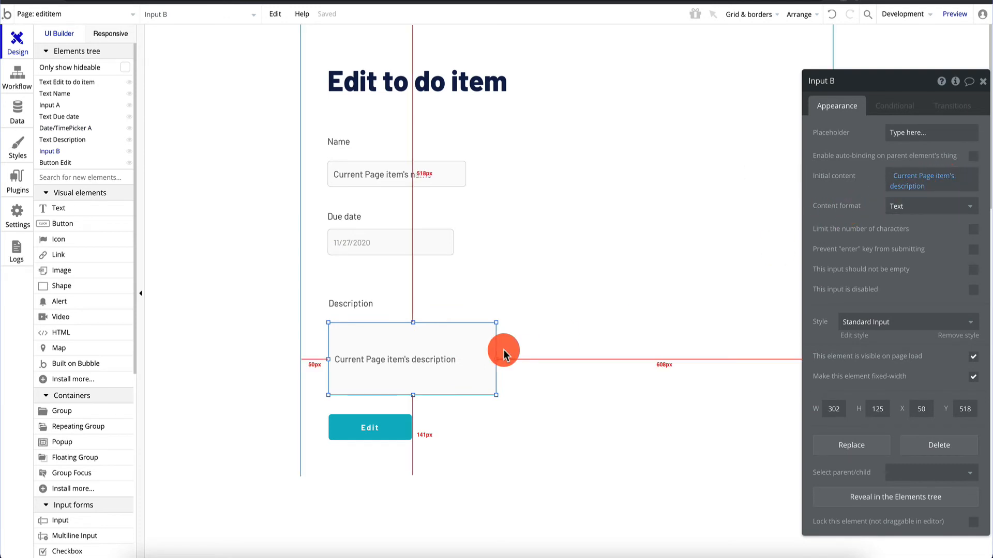
left_click(359, 310)
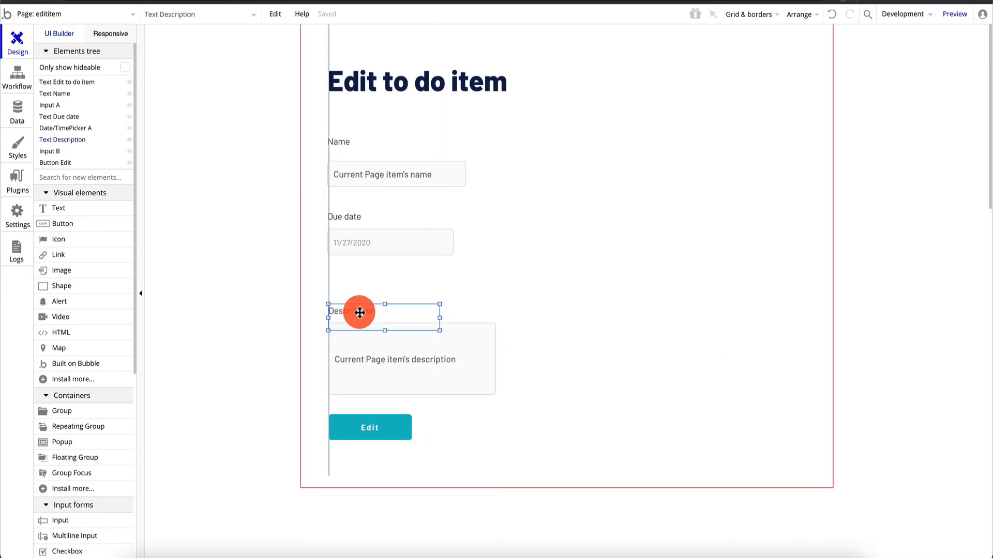
left_click(540, 385)
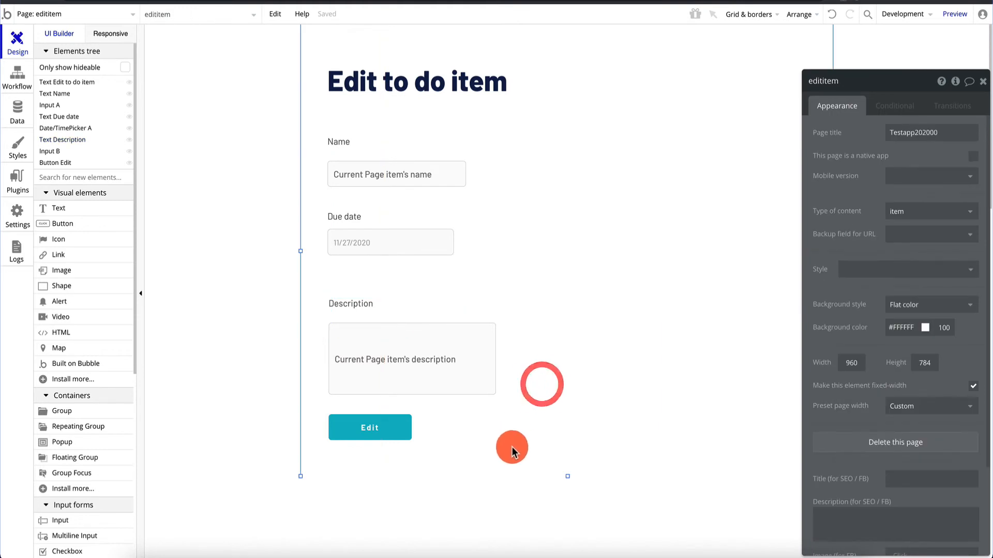
left_click(331, 296)
left_click(359, 306)
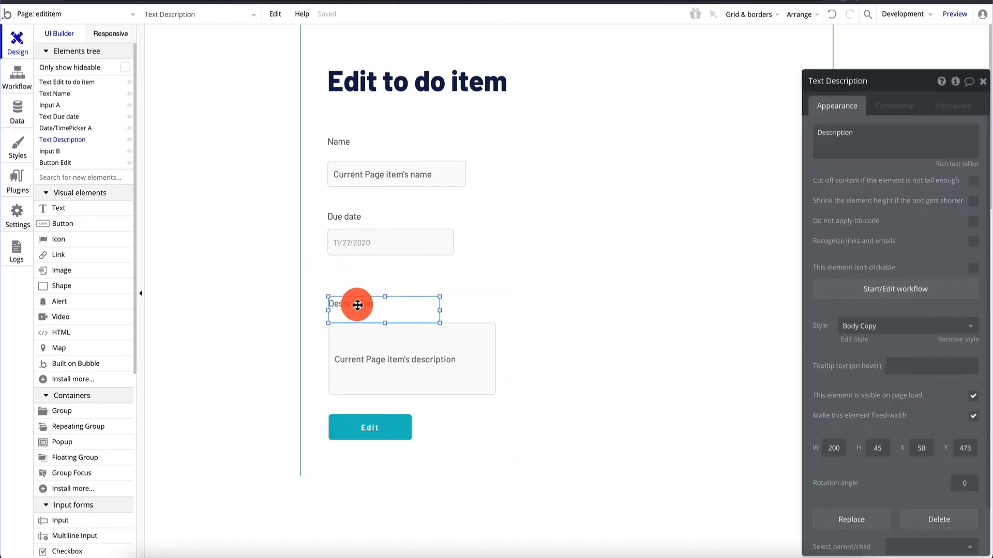
left_click_drag(359, 305, 357, 288)
left_click_drag(363, 351, 366, 332)
left_click_drag(366, 431, 367, 416)
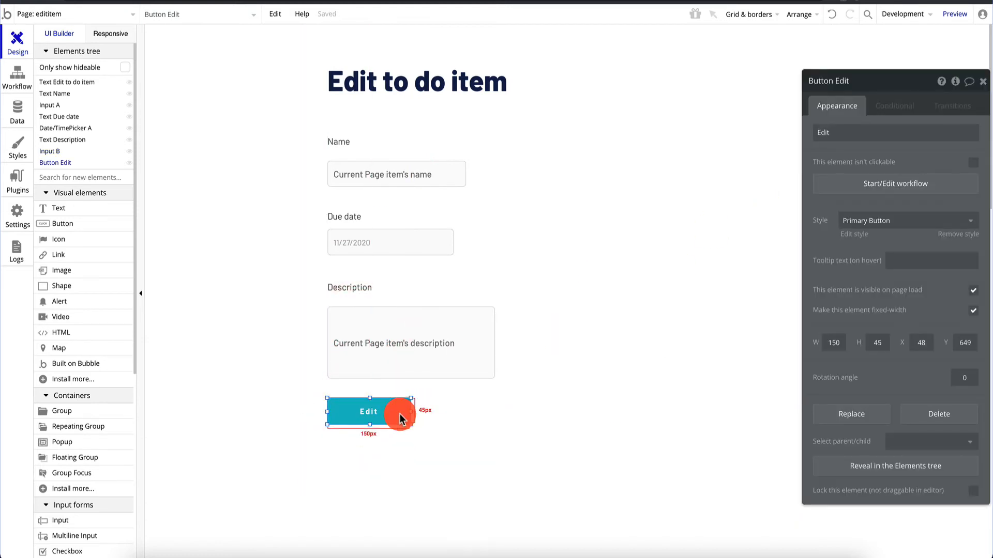
left_click(395, 98)
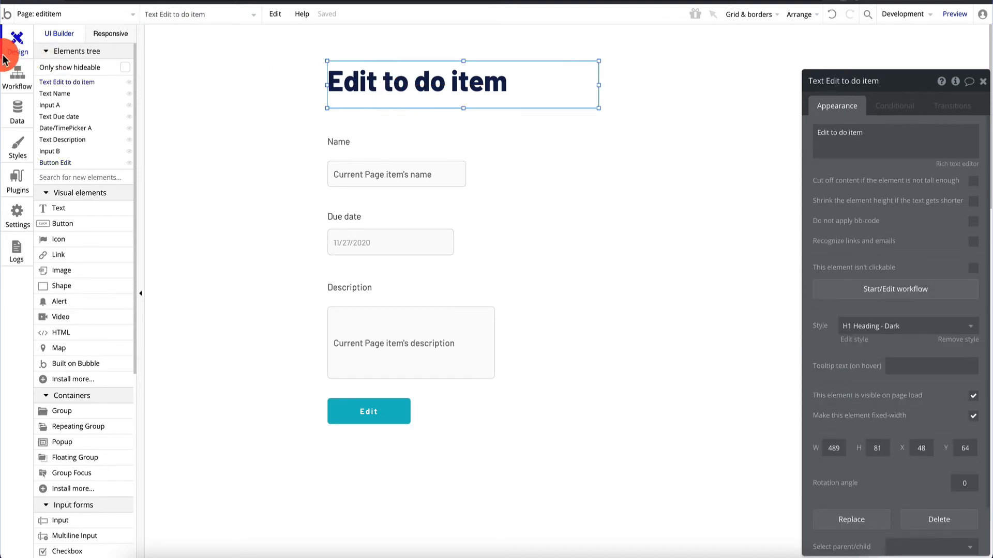
Step: Delete the Go to page edititem action from the Edit item button's workflow on the index page
left_click(49, 12)
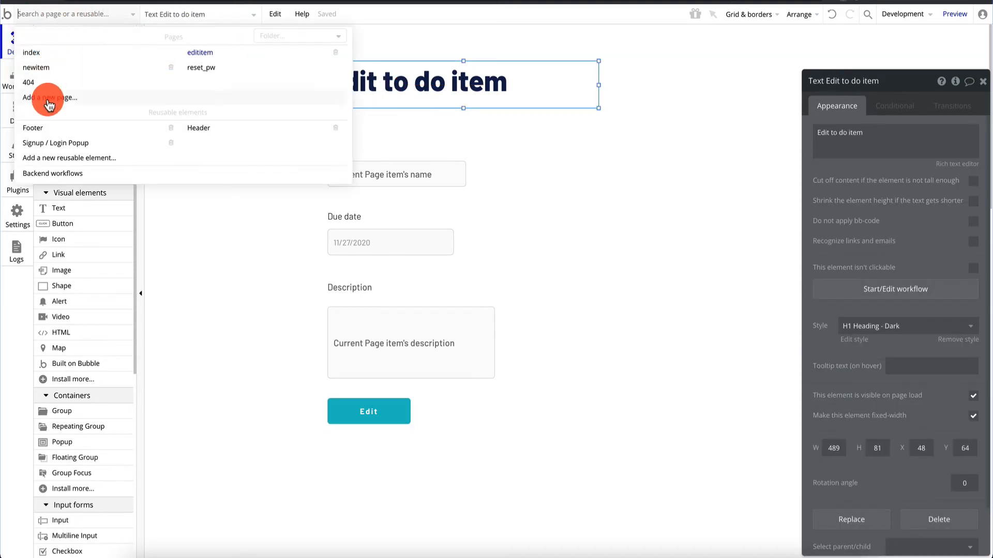
left_click(49, 51)
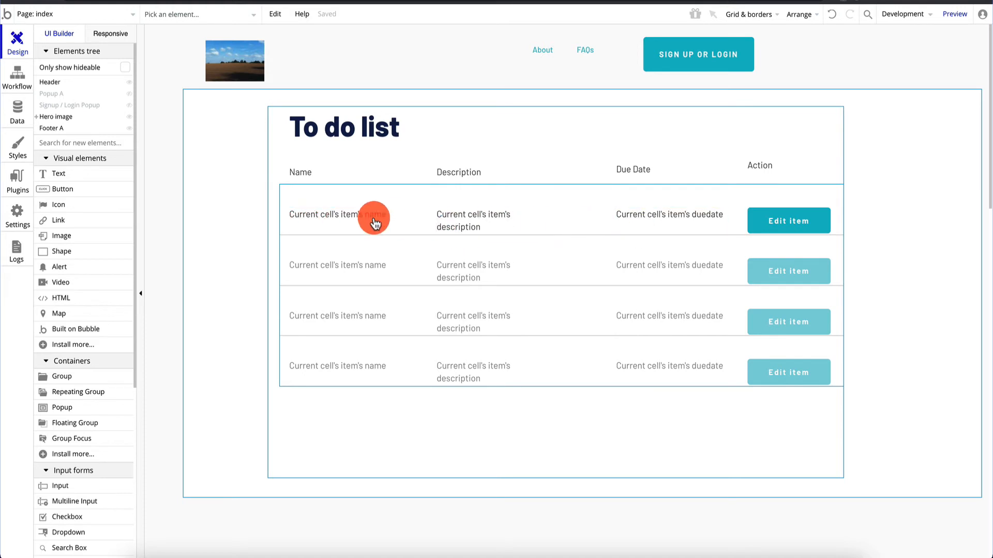
left_click(779, 221)
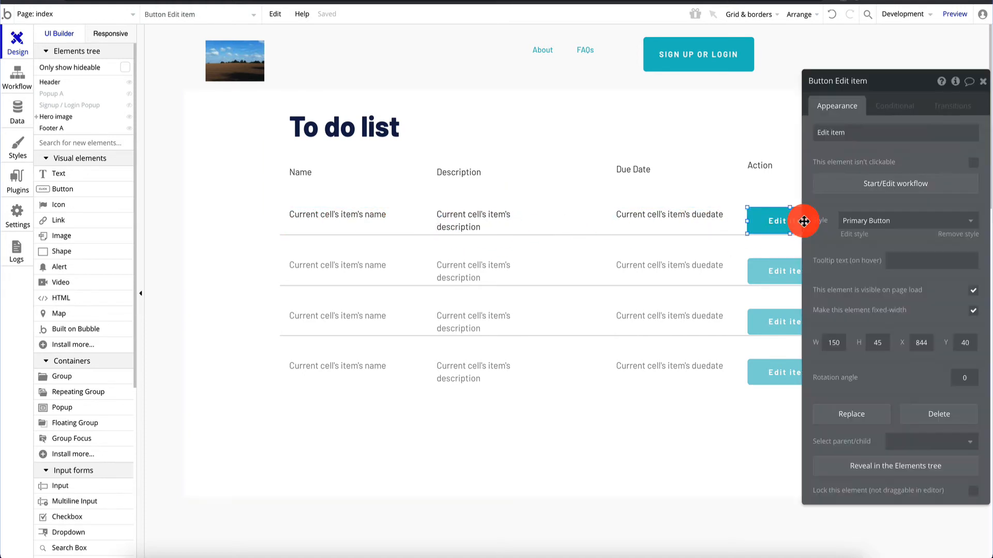
left_click(908, 182)
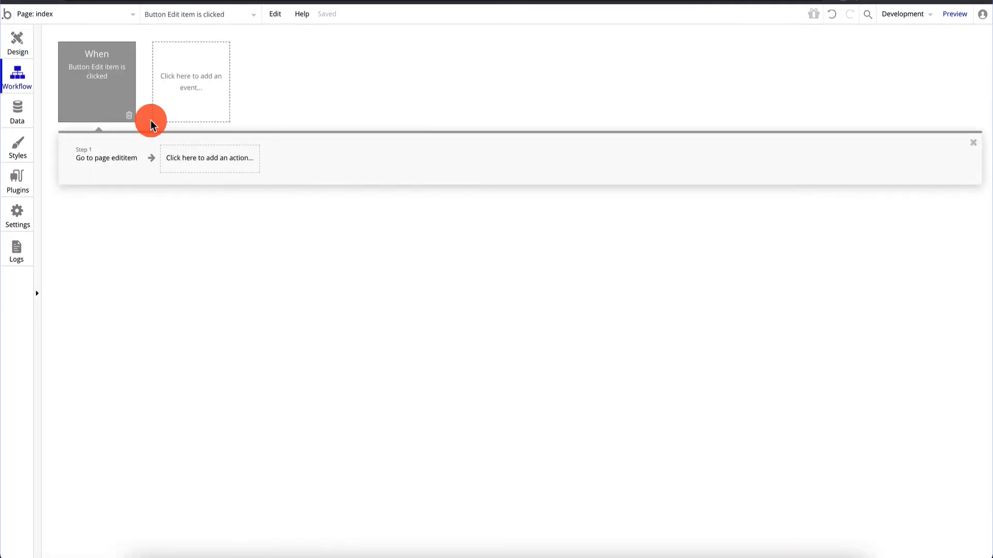
left_click(92, 156)
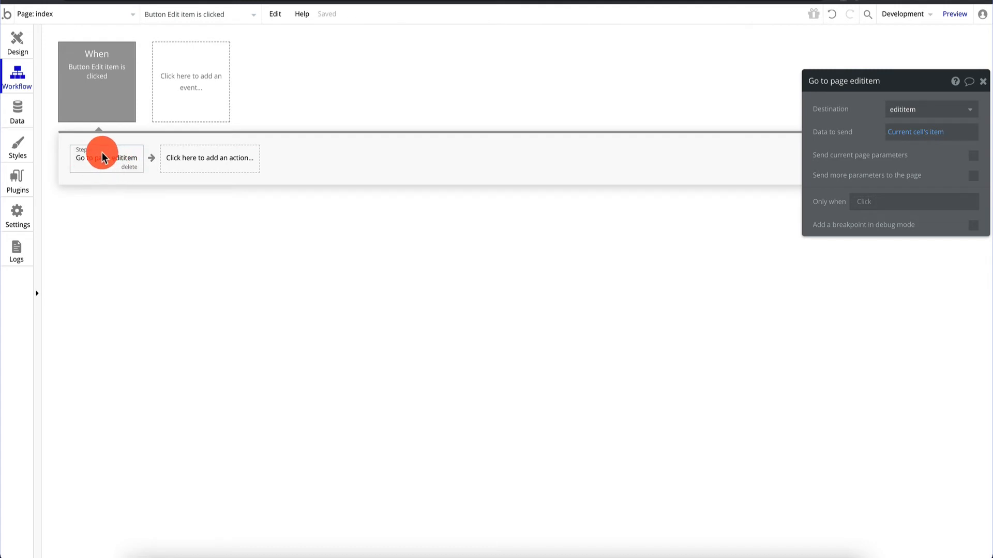
left_click(129, 166)
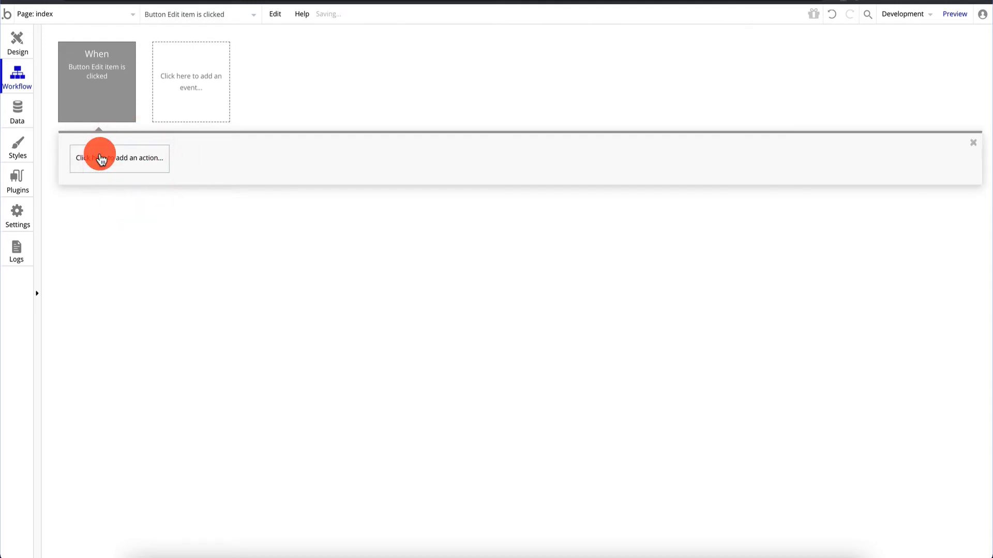
Step: Add a Go to page action to the Edit item workflow with destination edititem, sending Current cell's item as data
left_click(117, 158)
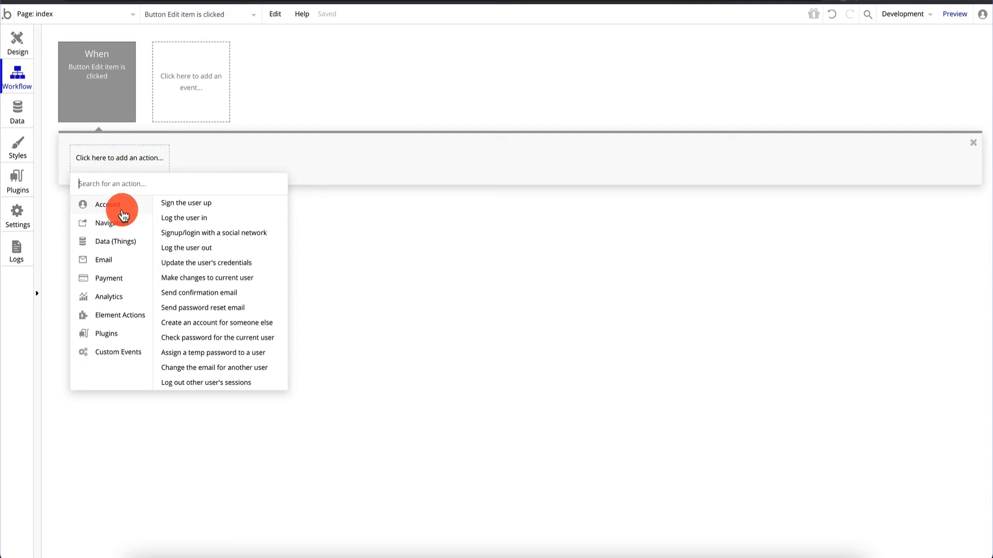
mouse_move(108, 222)
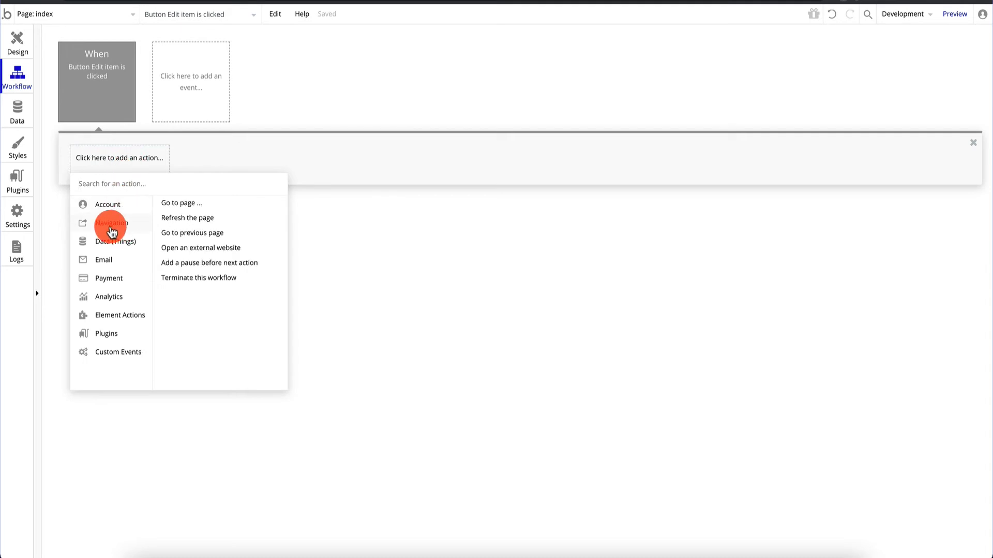
left_click(183, 204)
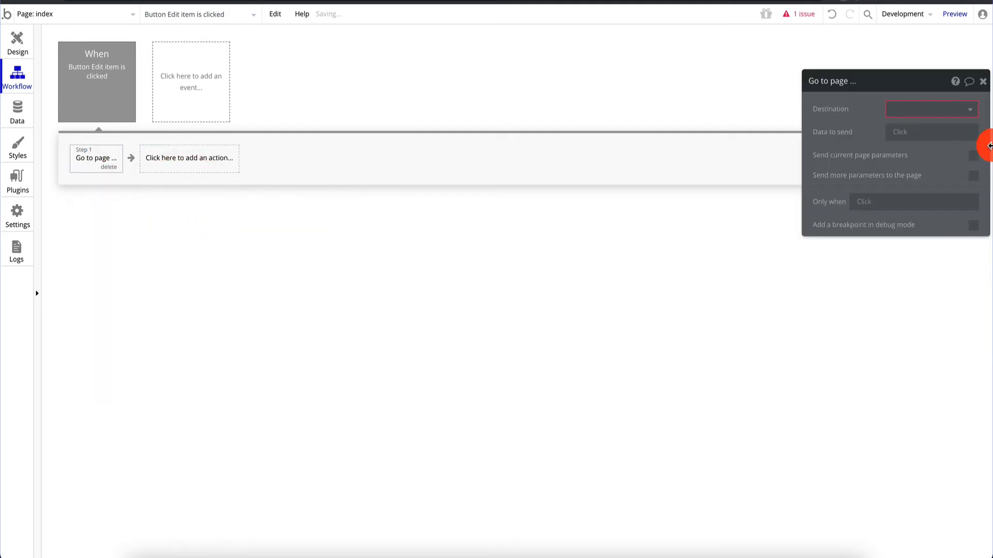
left_click(939, 119)
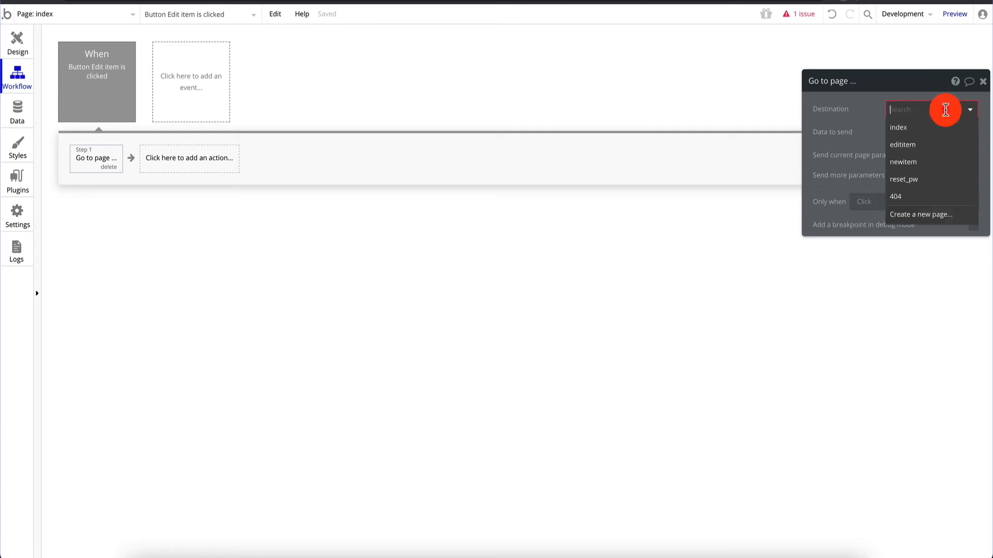
left_click(925, 144)
left_click(903, 133)
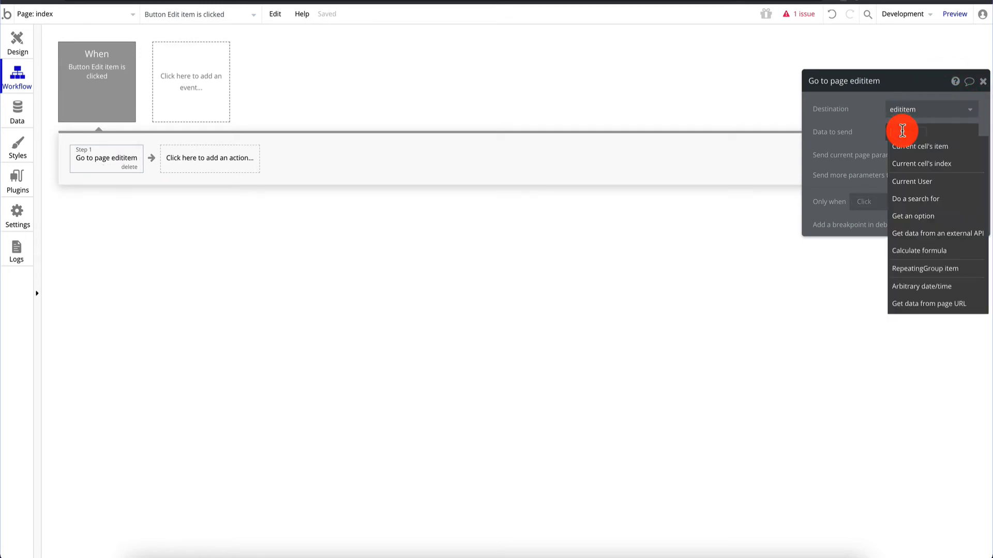
left_click(927, 150)
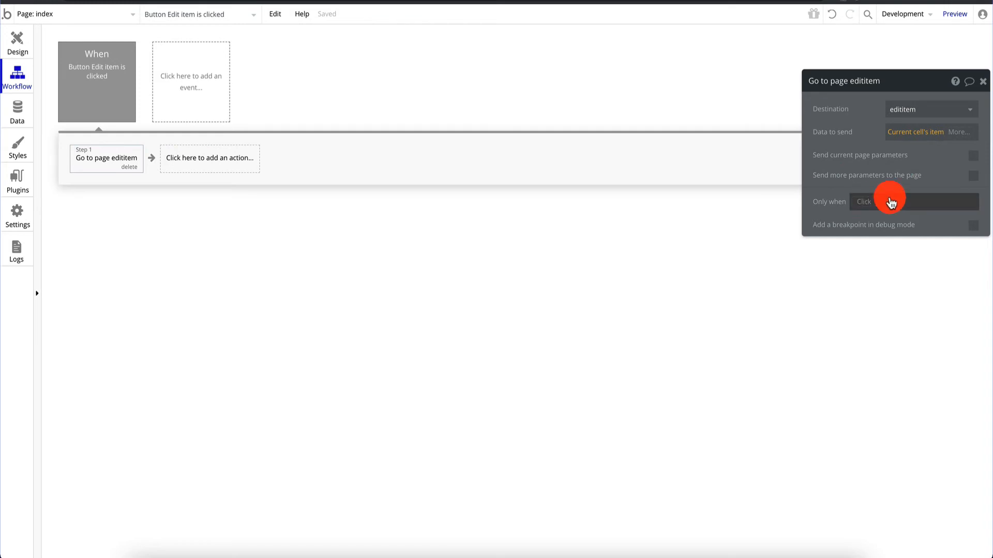
left_click(983, 81)
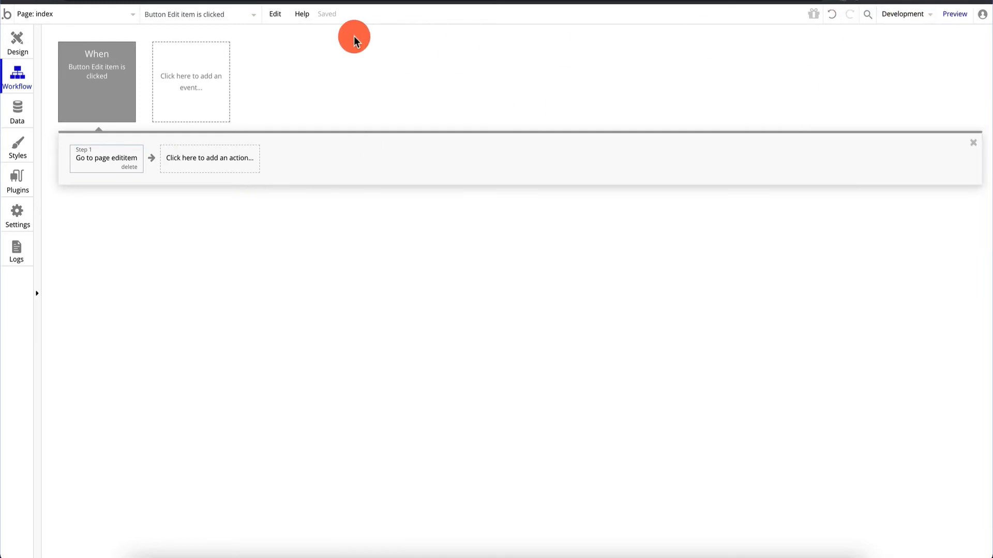
Step: Preview the index page, open the first to-do item for editing to check its prefilled fields, and return to the list
left_click(14, 44)
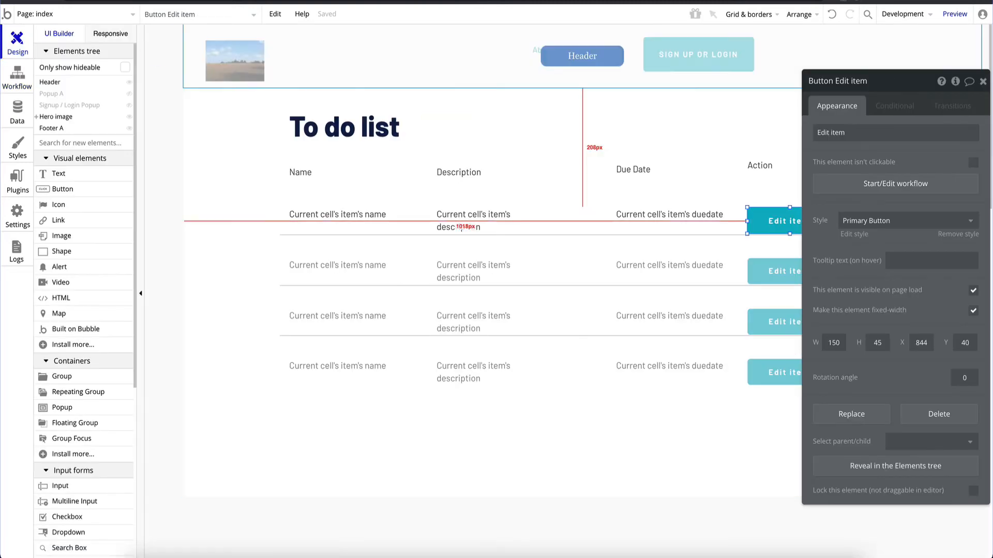
left_click(969, 12)
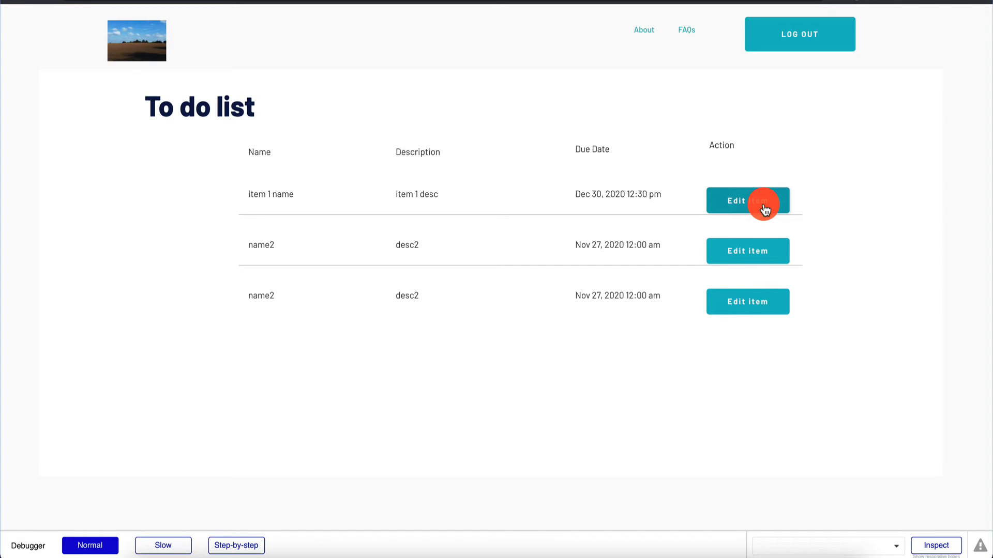
left_click(747, 211)
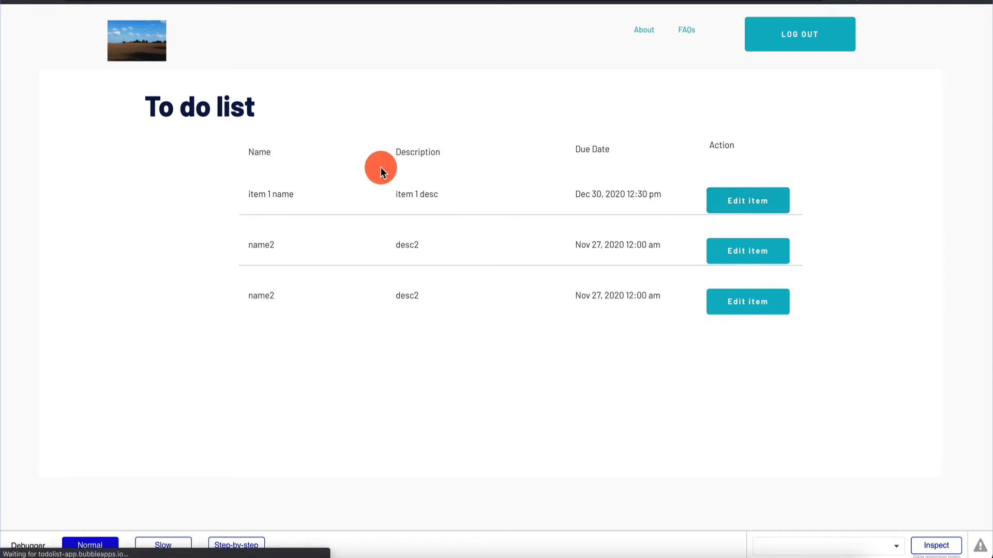
left_click(333, 155)
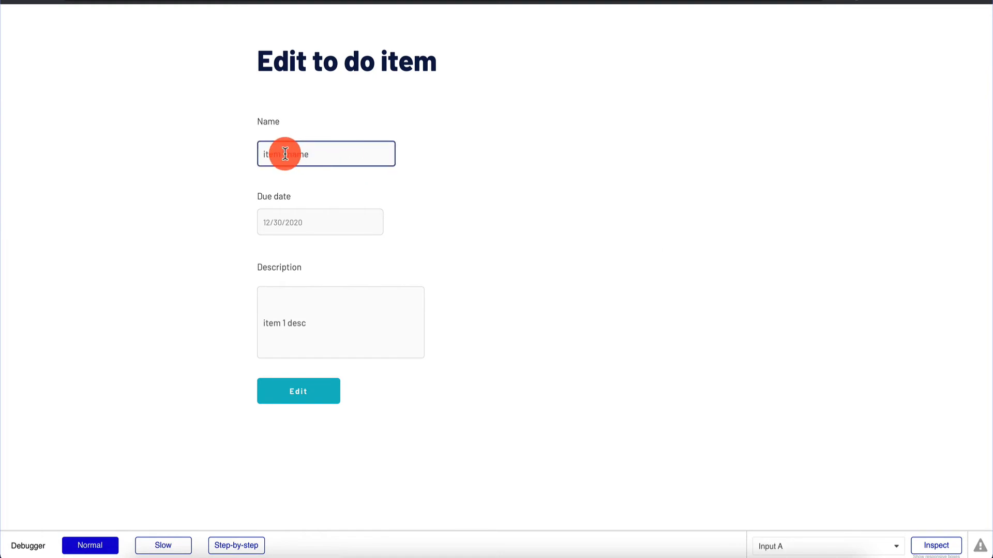
left_click(309, 317)
left_click(133, 34)
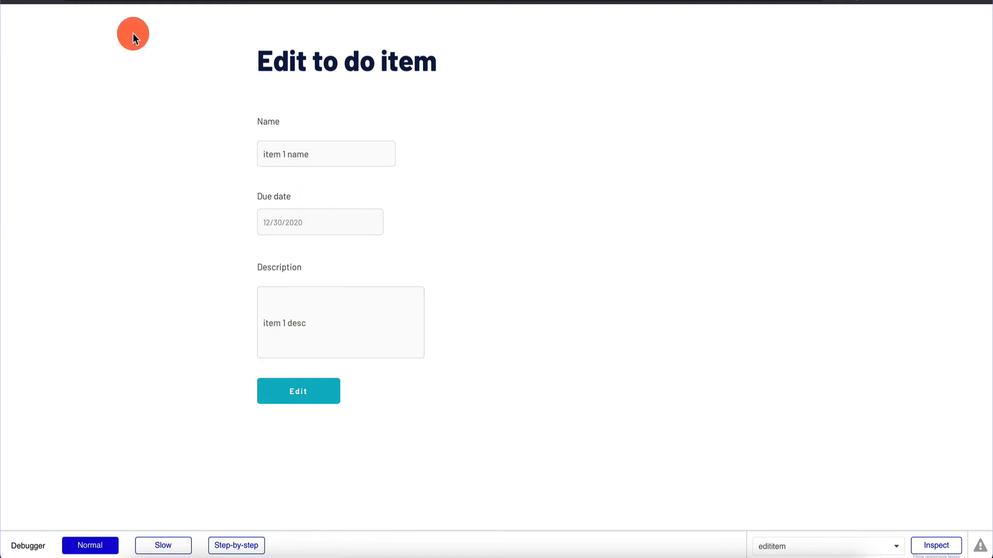
left_click(11, 2)
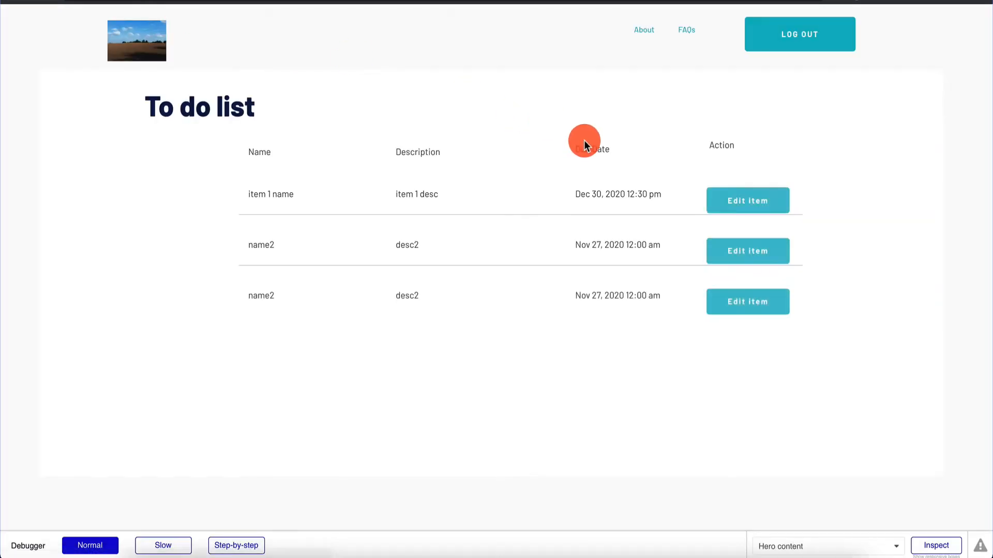
Step: Open the third to-do item for editing in the preview to check its fields, and return to the page editor
left_click(765, 310)
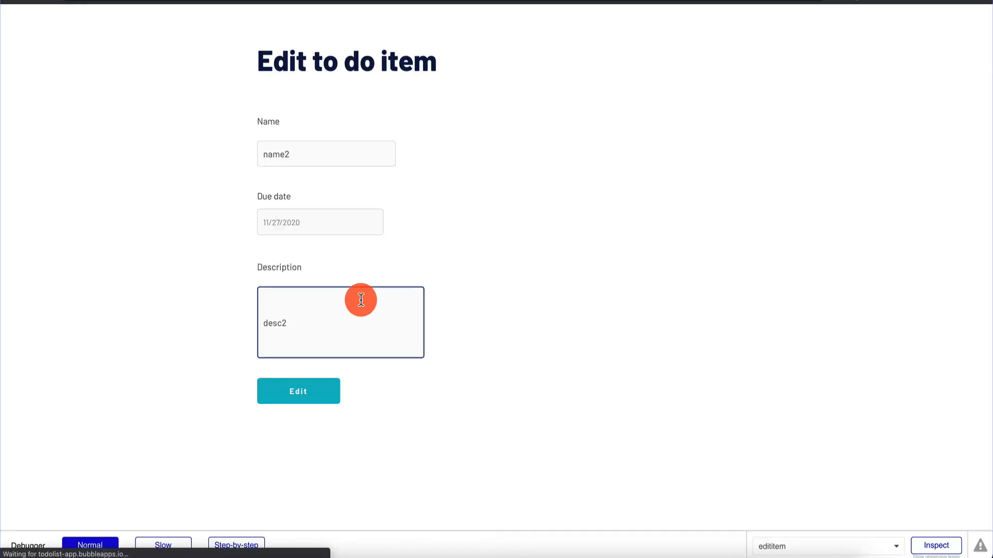
left_click(64, 19)
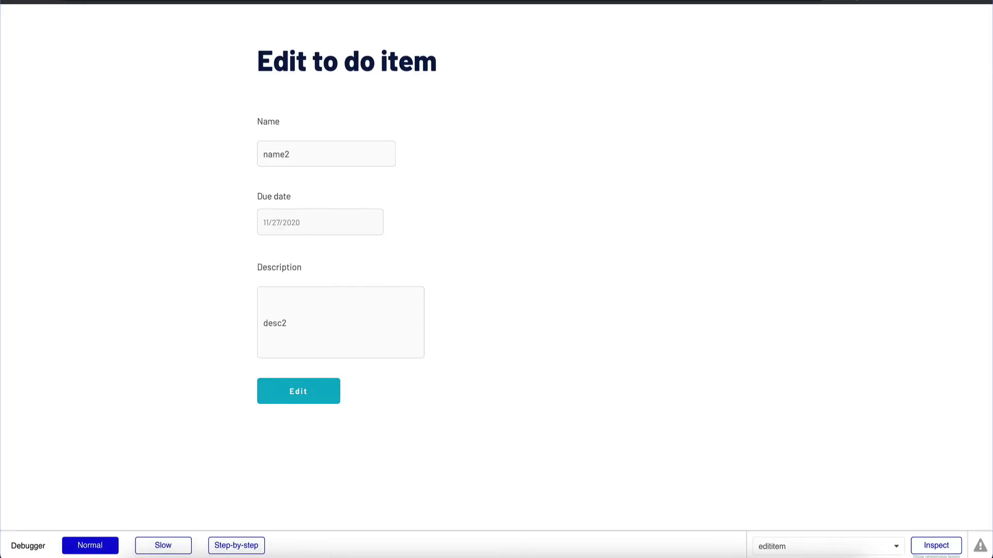
left_click(11, 2)
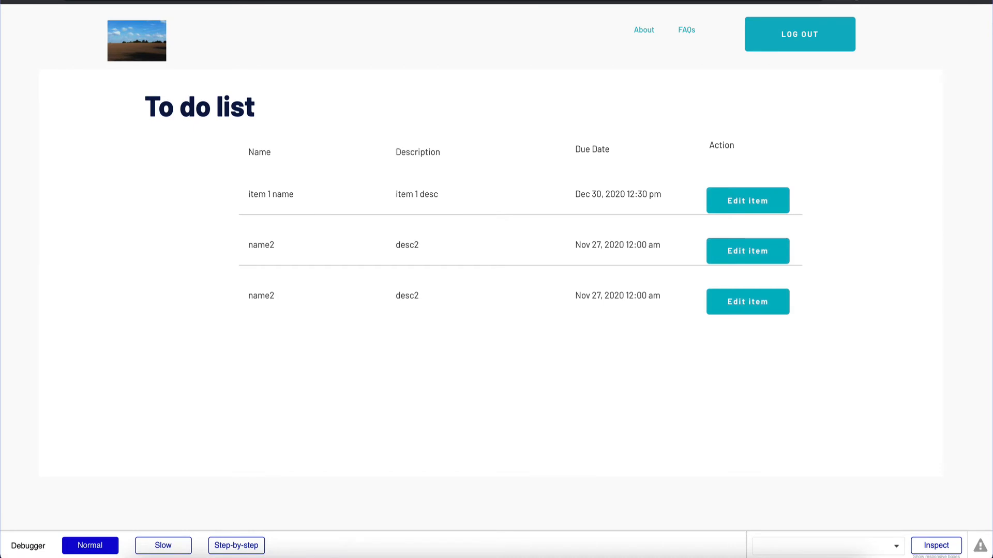
key("ctrl+shift+Tab")
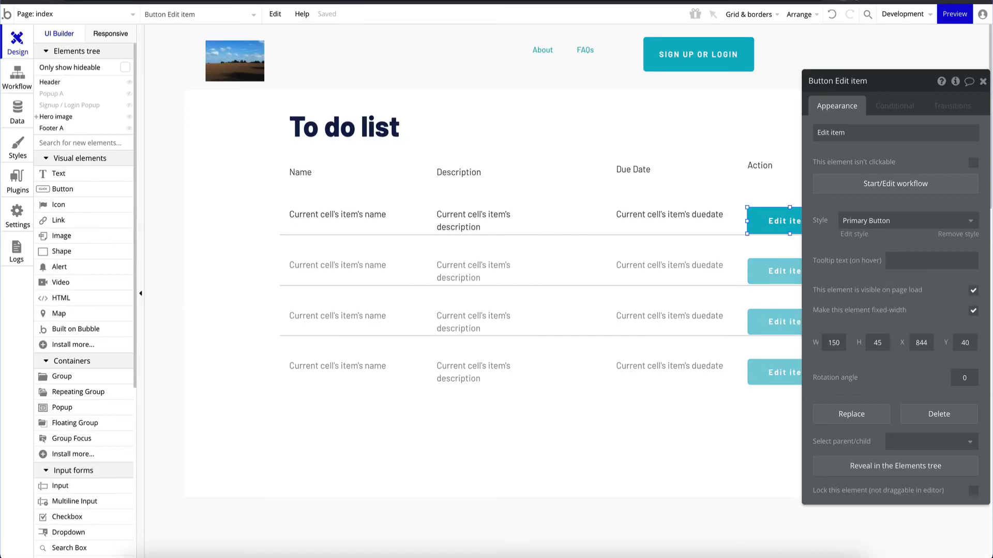
Step: Open the edititem page and start a workflow for its Edit button with a Make changes to thing action
left_click(778, 233)
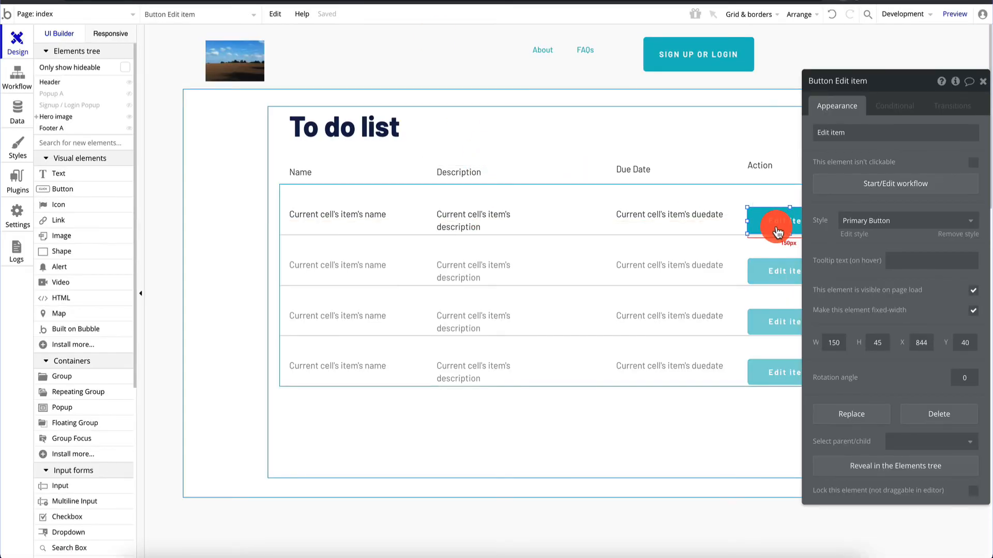
left_click(61, 14)
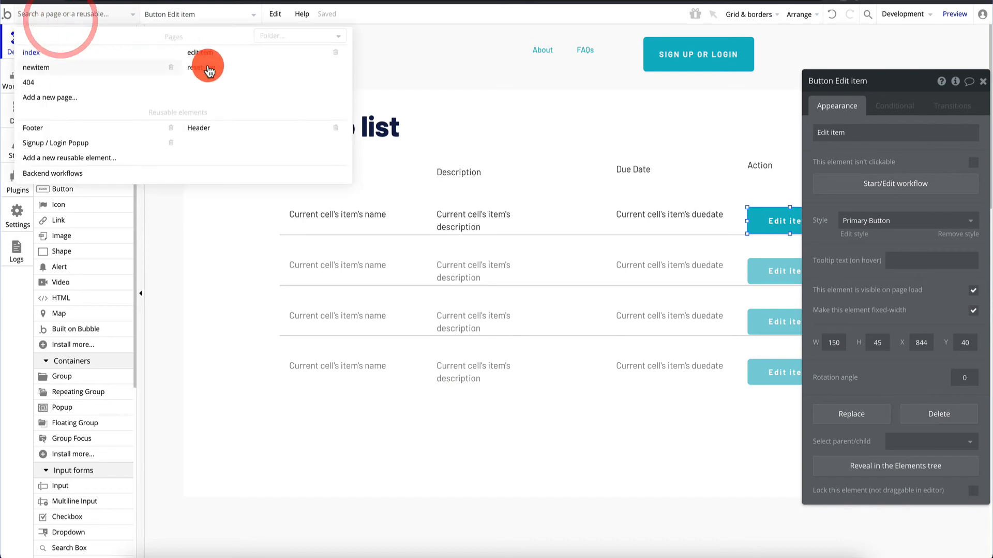
left_click(228, 52)
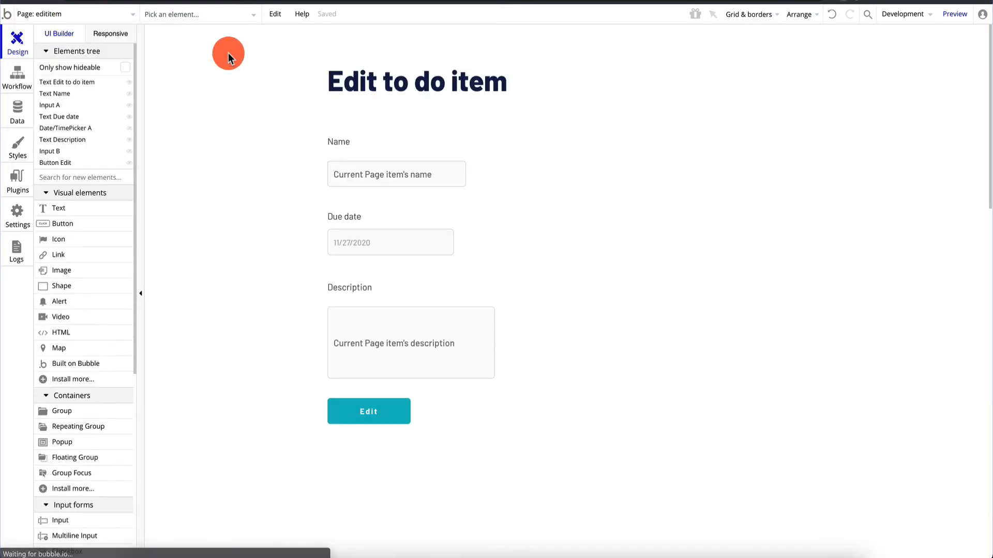
left_click(377, 420)
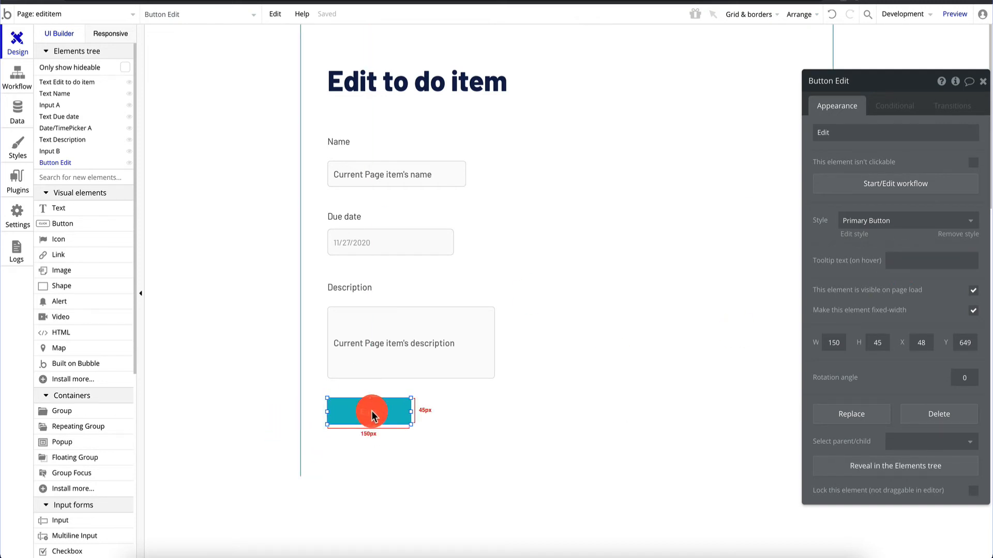
left_click(897, 185)
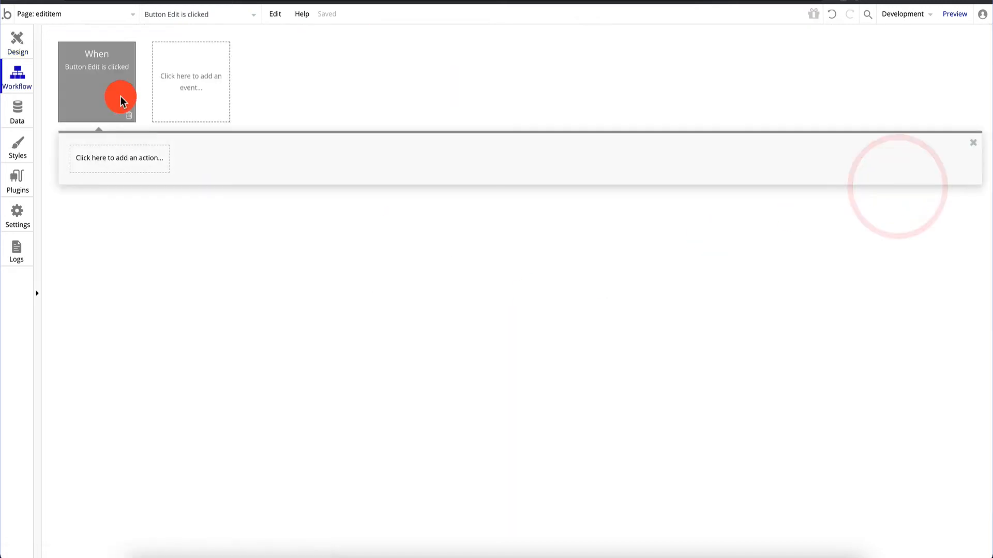
left_click(119, 168)
mouse_move(122, 244)
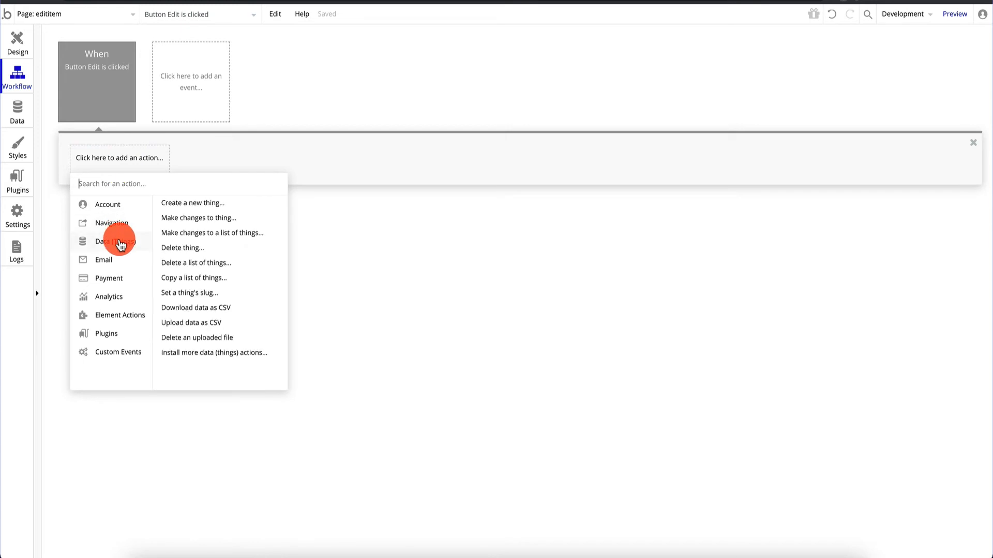
left_click(207, 217)
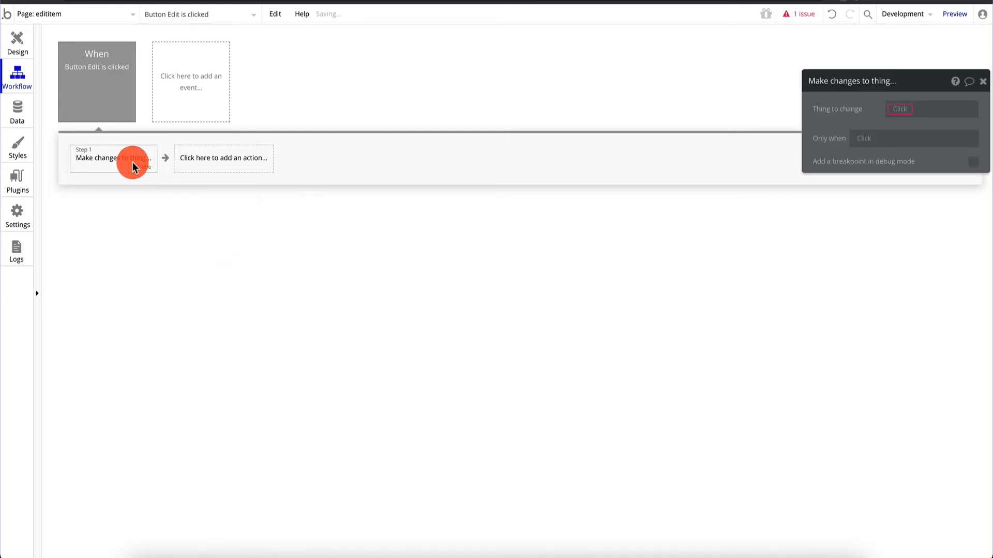
Step: Set the action to change Current Page item, with description = item-desc's value, duedate = item-date's value and name = item-name's value
left_click(900, 118)
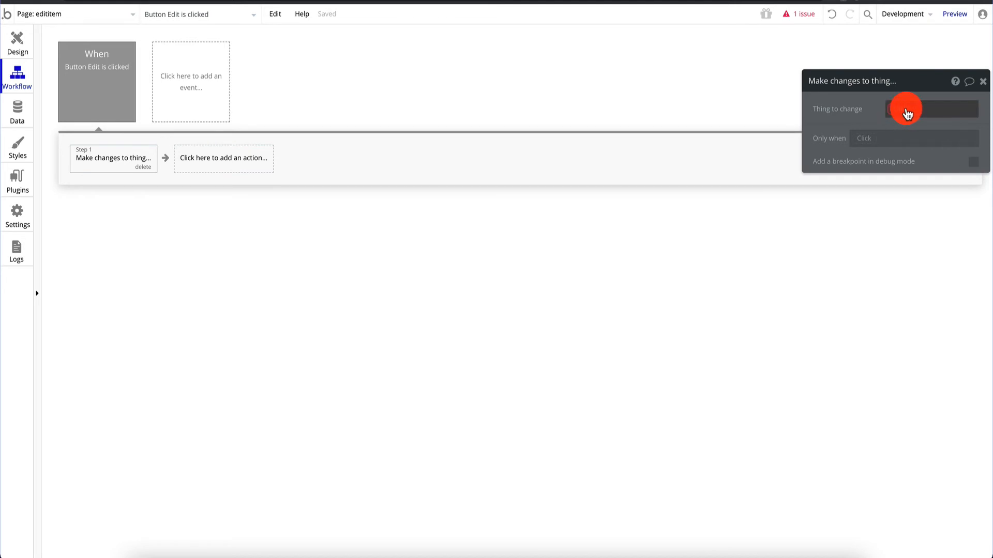
left_click(907, 112)
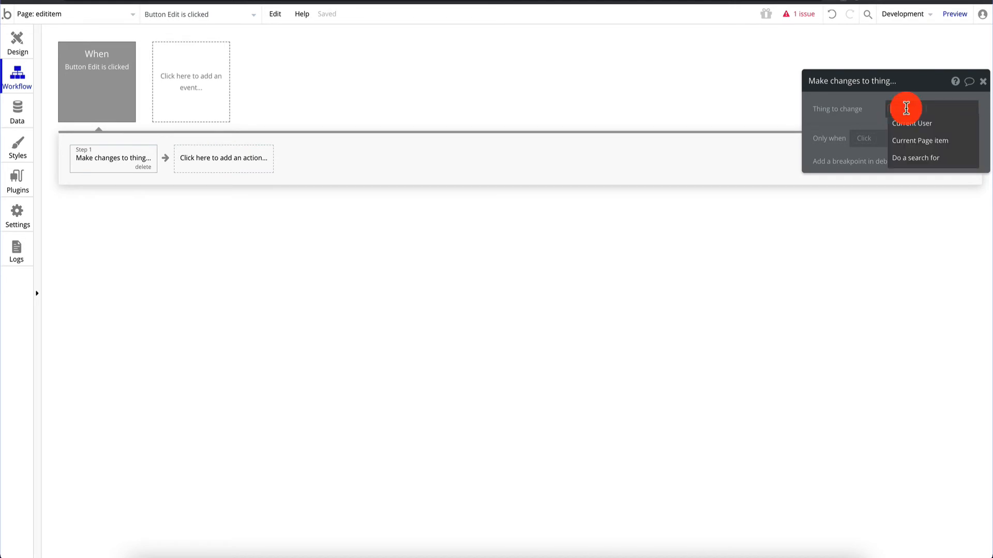
left_click(918, 140)
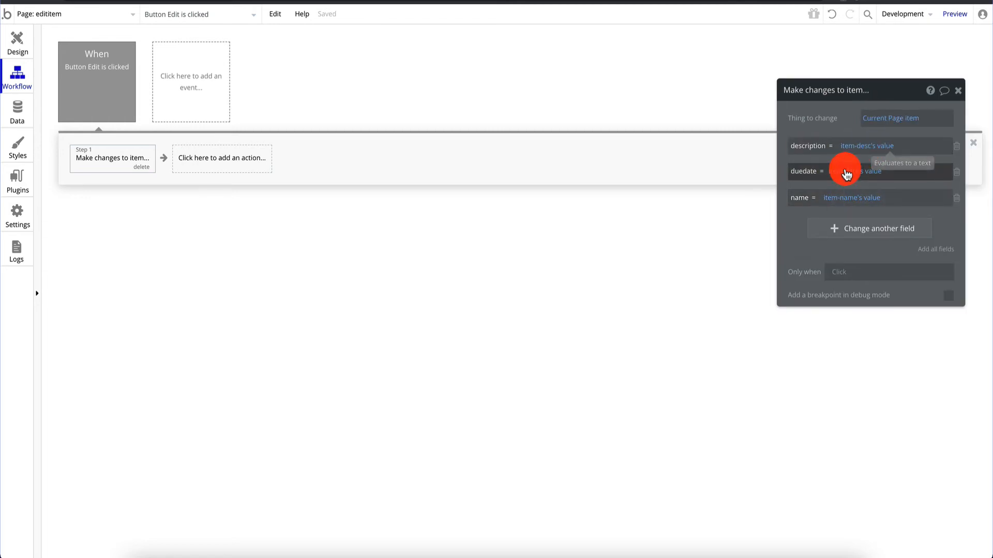
left_click(886, 197)
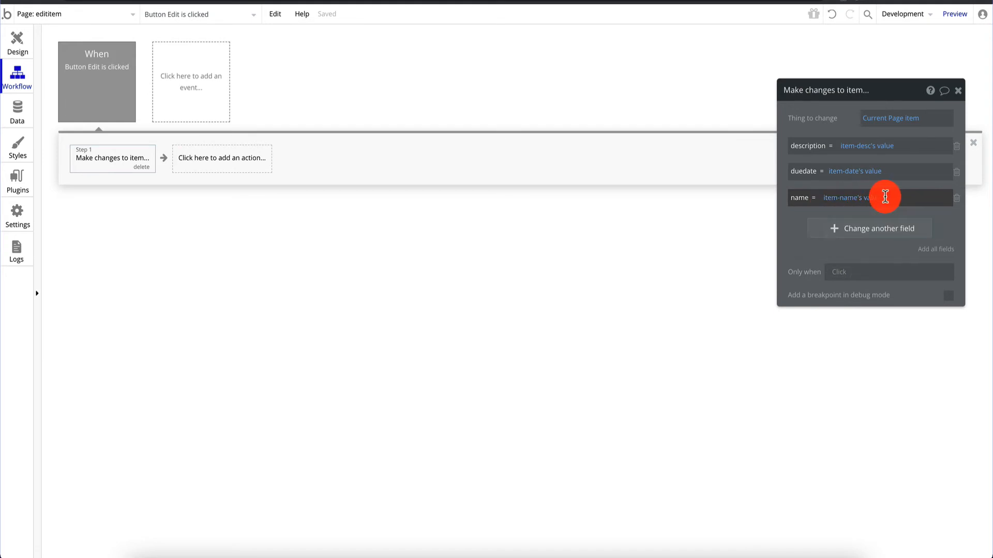
Step: Review the name, due date and description inputs on the edititem page, and reopen the Edit button's workflow
left_click(19, 44)
left_click(388, 174)
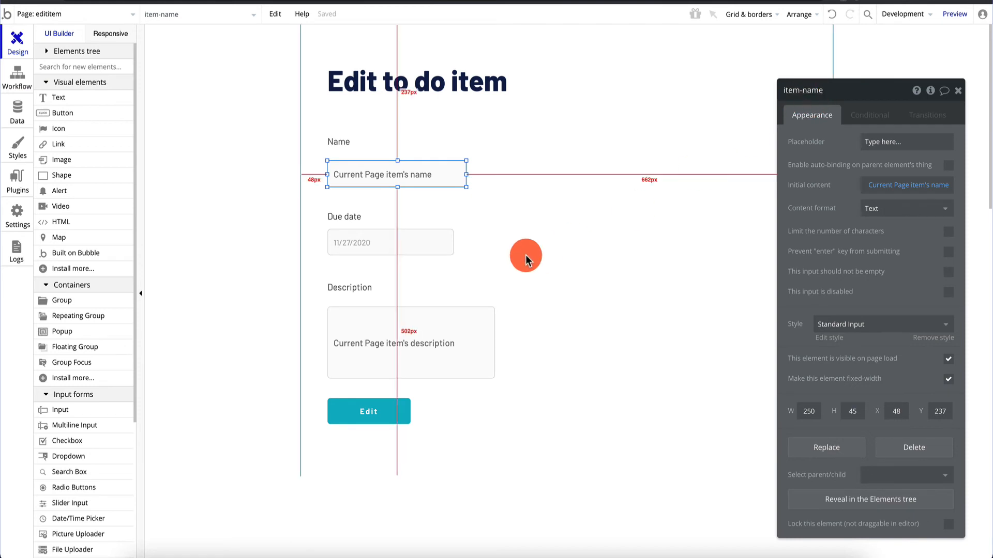
left_click(416, 248)
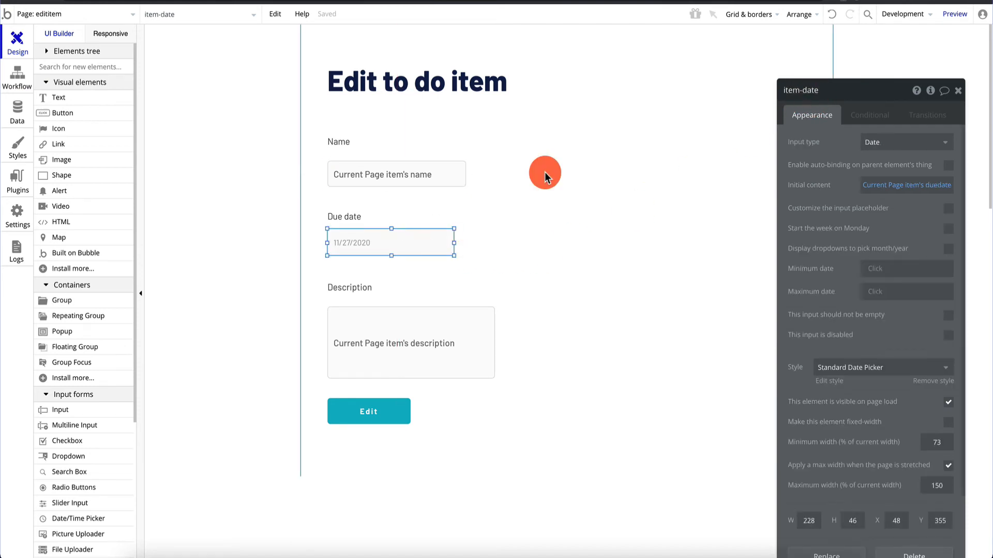
left_click(399, 333)
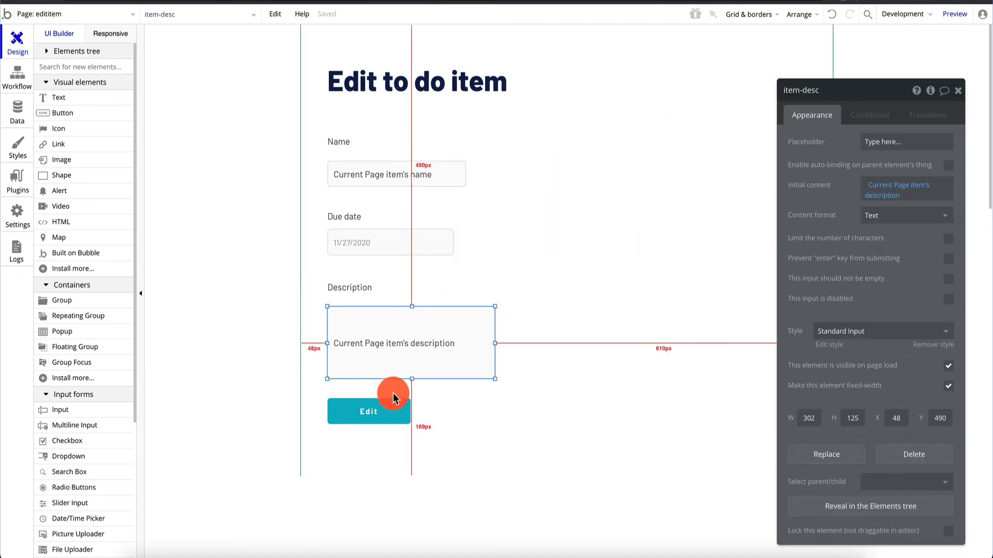
left_click(387, 418)
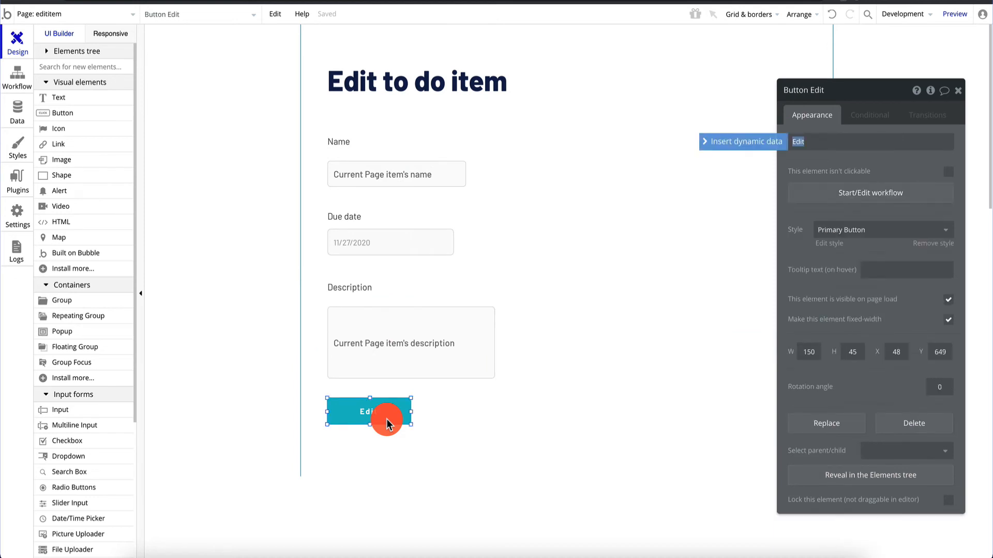
left_click(886, 201)
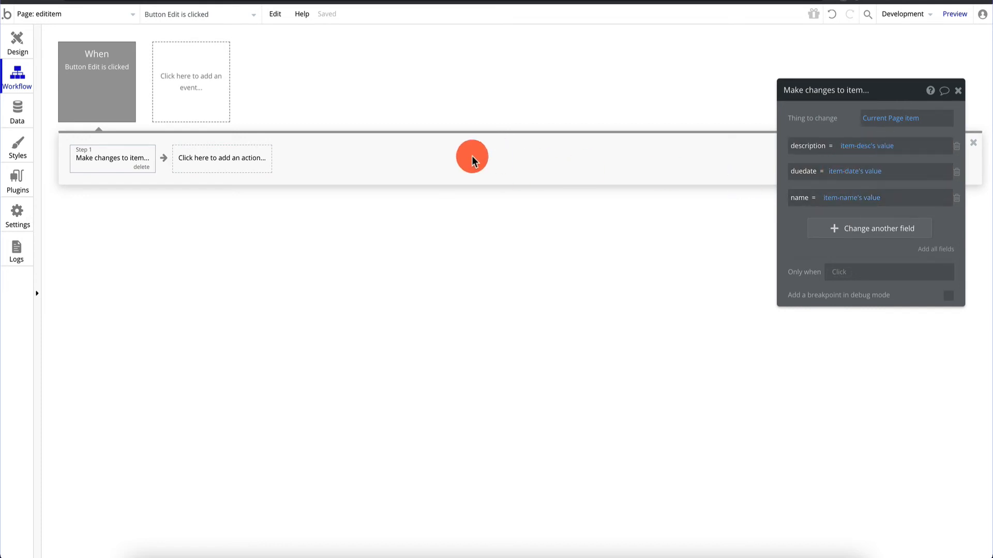
Step: Preview the index page, edit the first item's name to "item 1 name [modified]" and description to "item 1 desc [modified]", and submit the changes
left_click(48, 17)
left_click(43, 51)
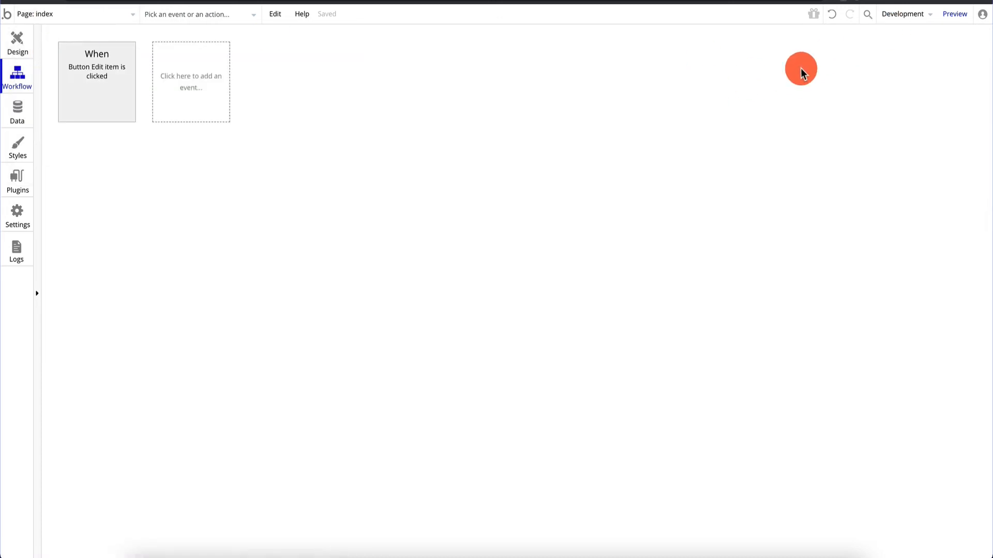
left_click(944, 23)
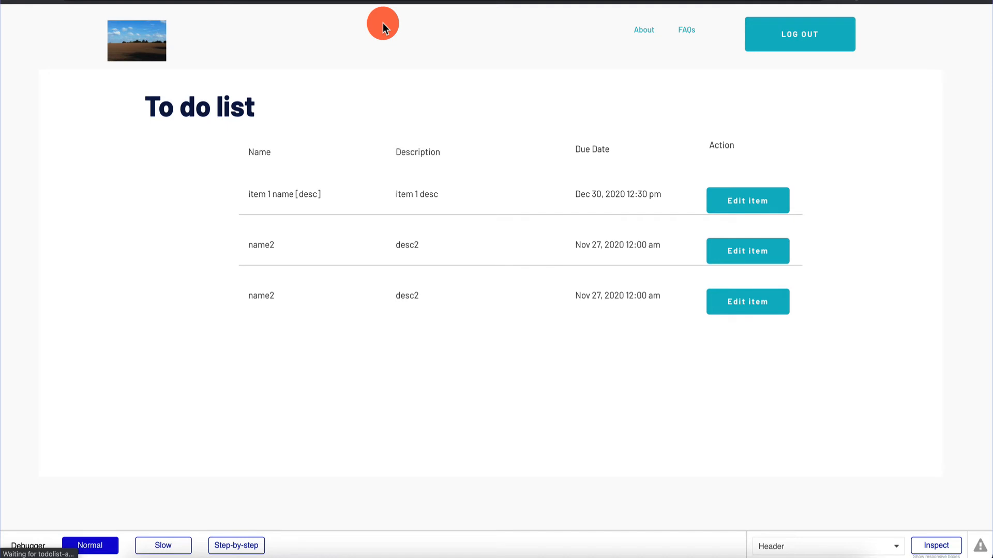
left_click(722, 196)
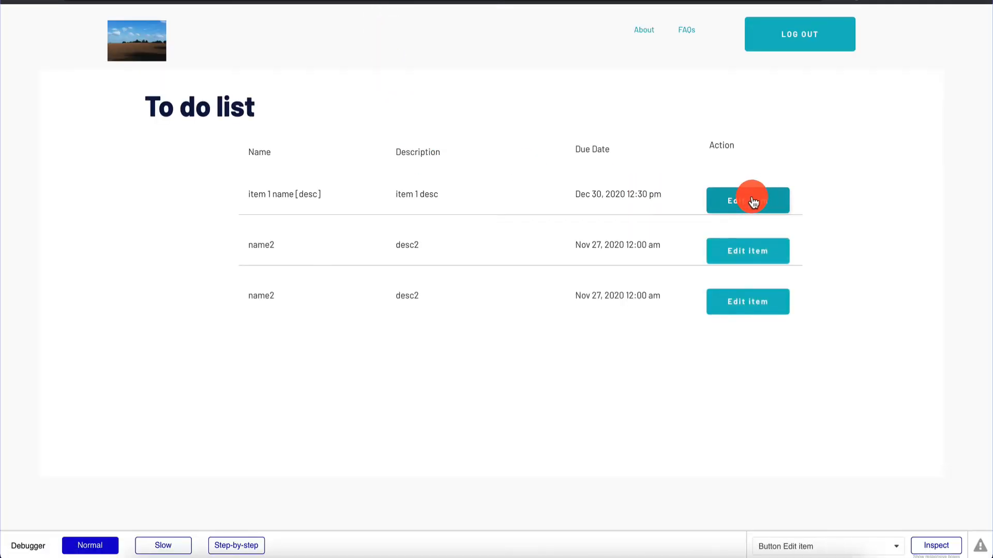
left_click(330, 153)
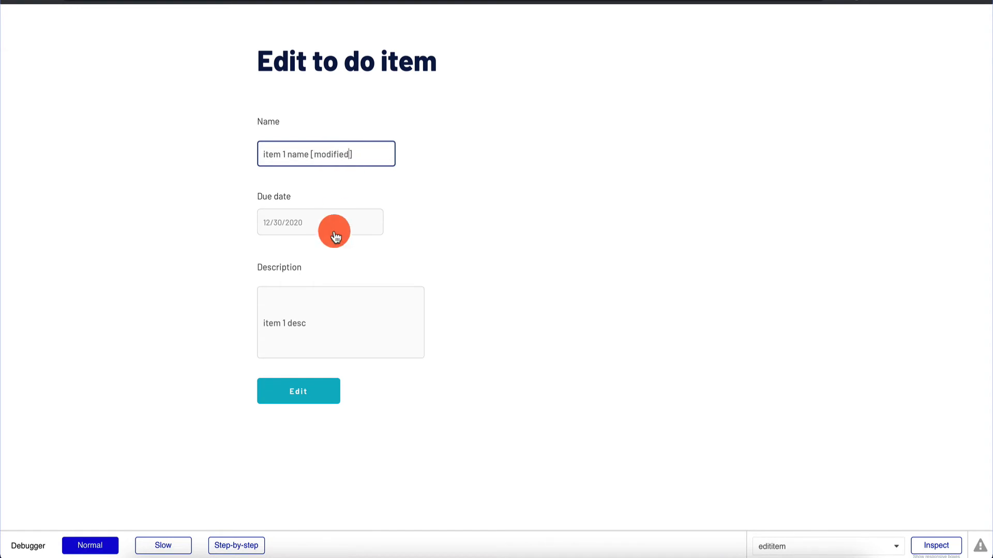
left_click(358, 333)
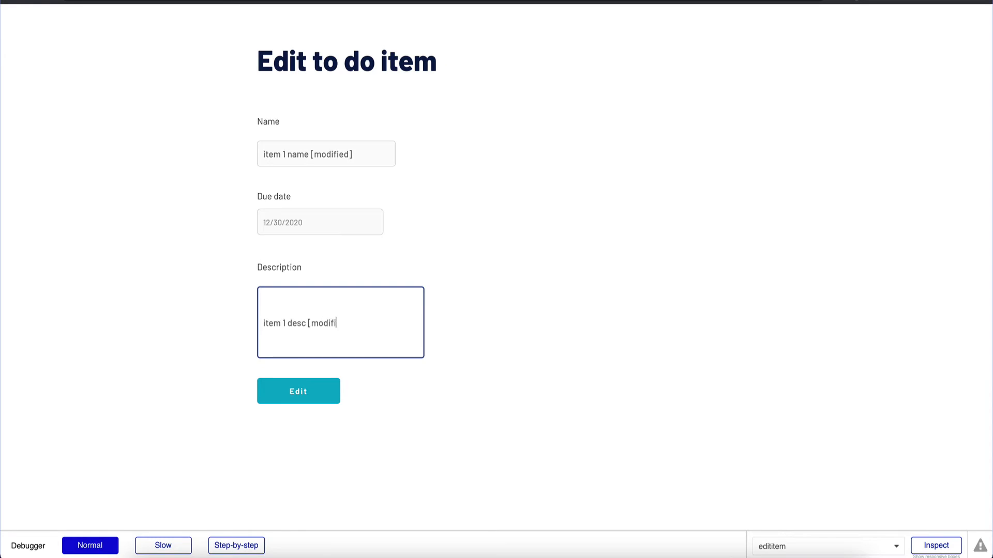
left_click(297, 403)
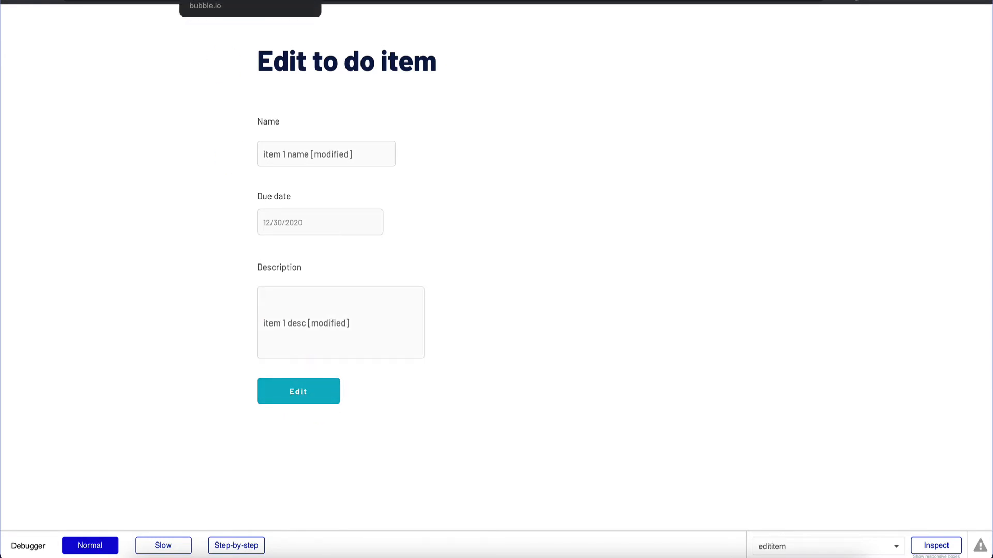
Step: Preview the index page again to check the first item's saved name and description, and return to the editor
left_click(228, 1)
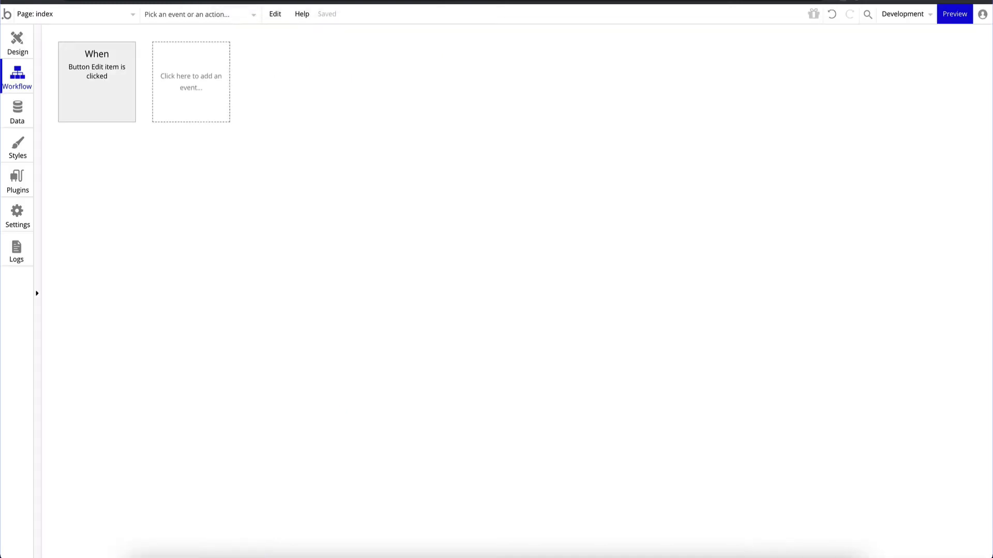
left_click(60, 21)
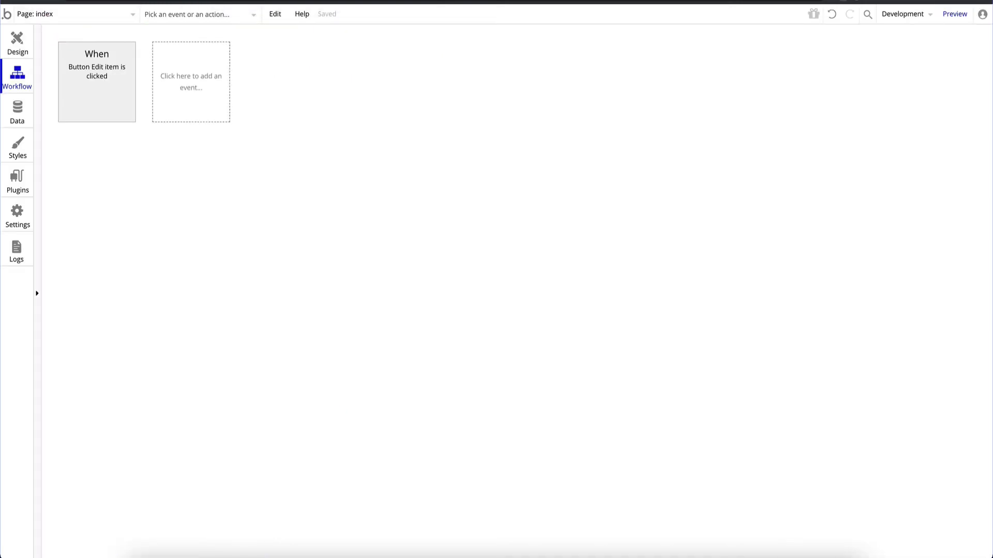
left_click(954, 14)
left_click(410, 73)
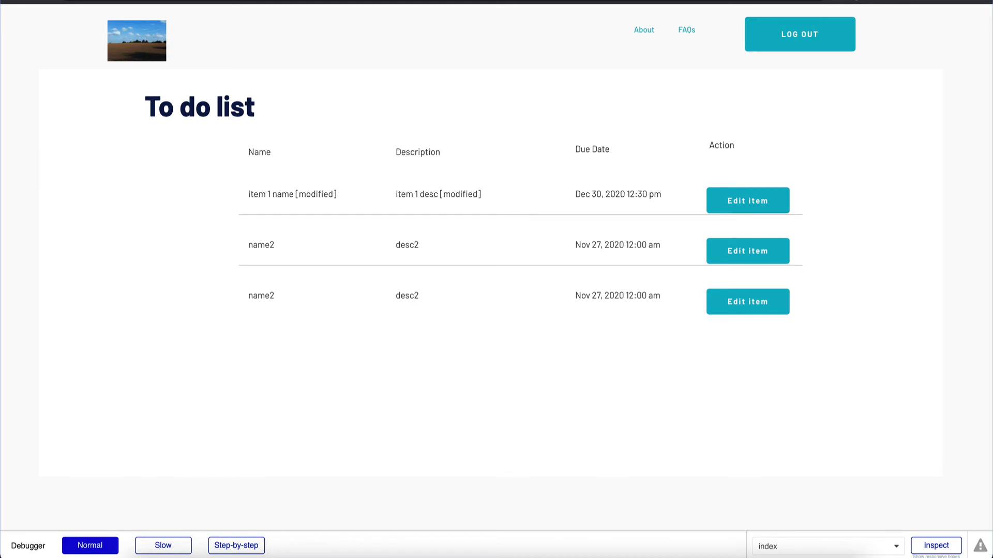
left_click(176, 1)
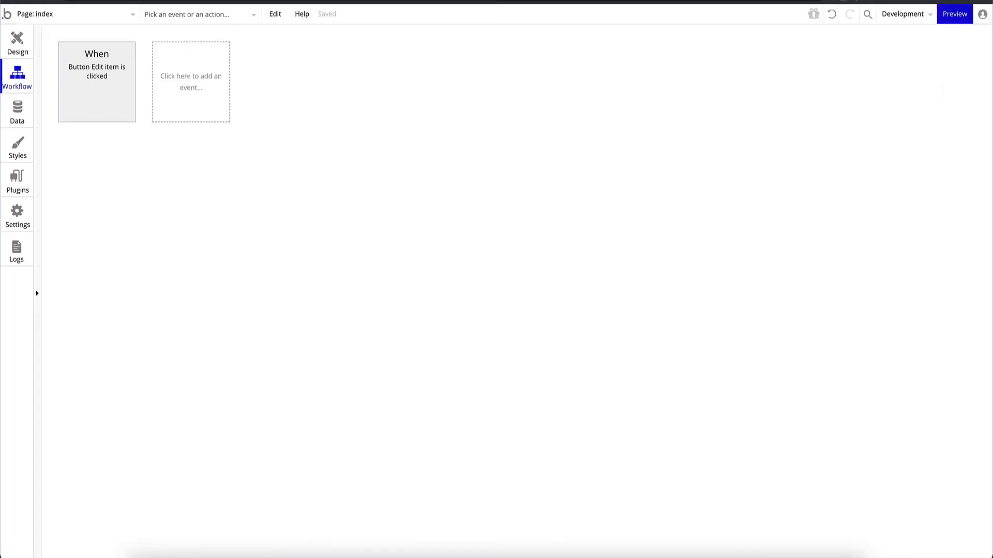
Step: Change the Action column heading above the to-do list on the index page to Edit
left_click(21, 53)
left_click(30, 18)
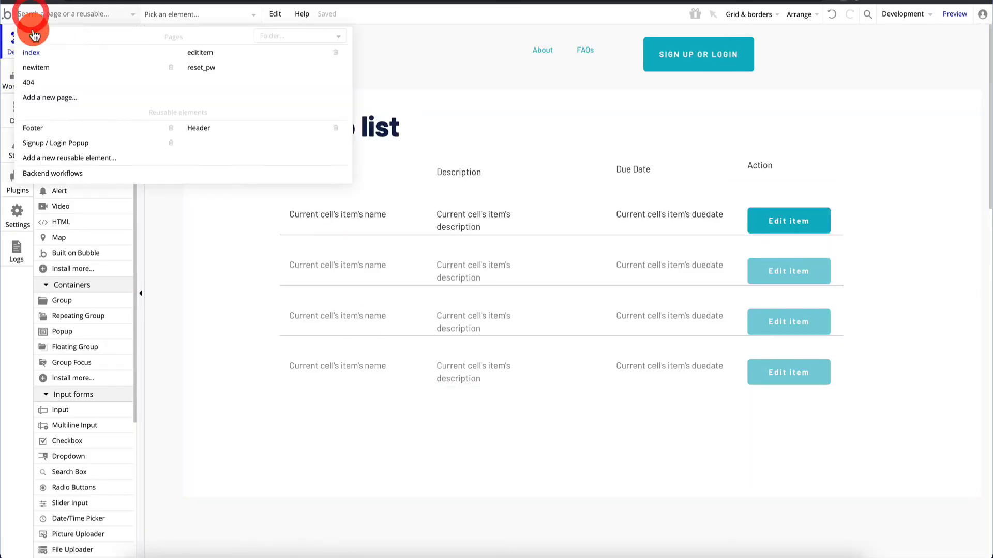
left_click(202, 51)
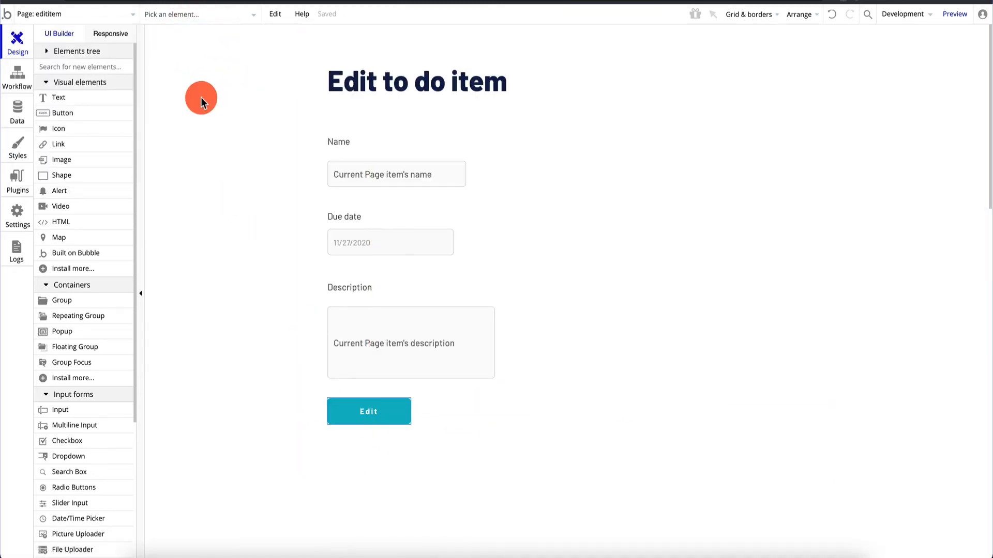
left_click(73, 14)
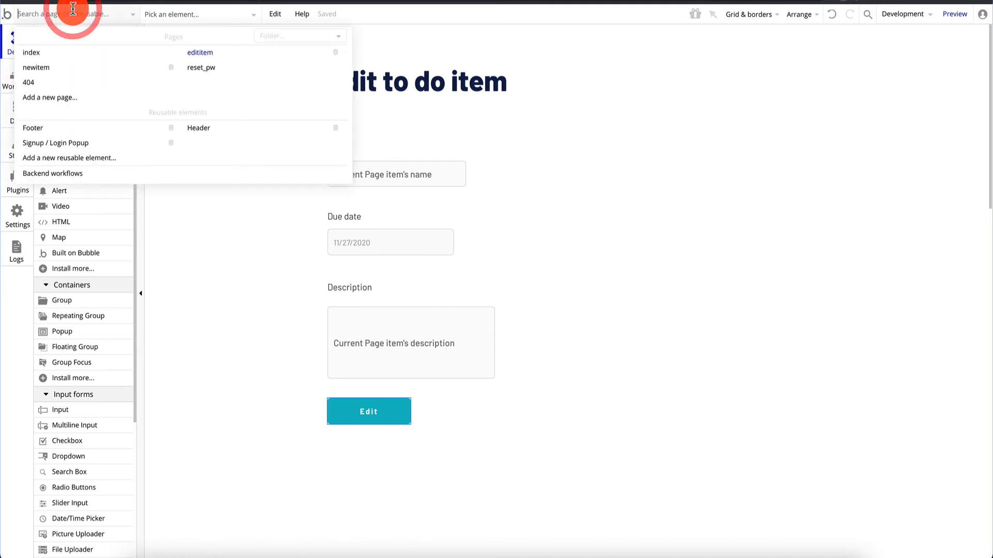
left_click(75, 52)
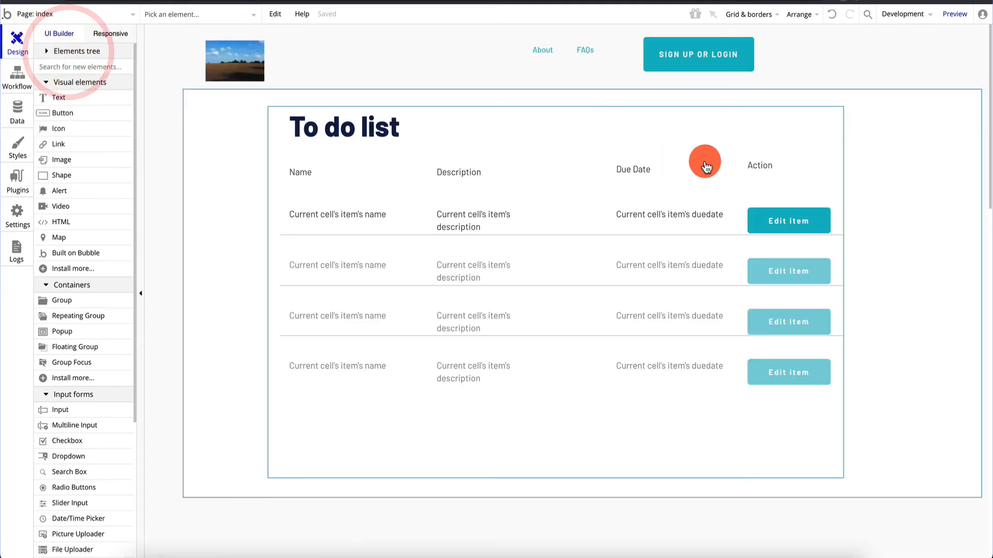
double_click(784, 173)
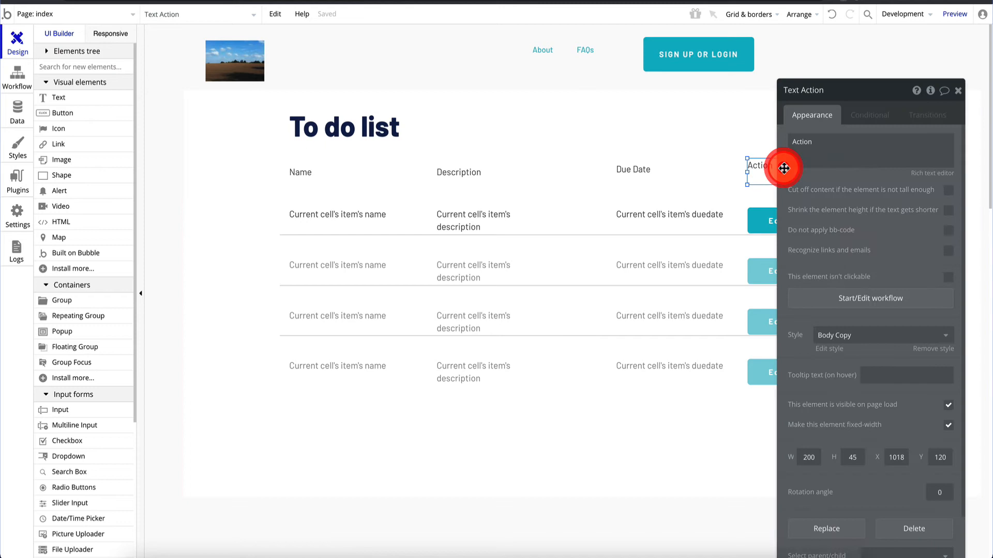
triple_click(831, 150)
type("Edit")
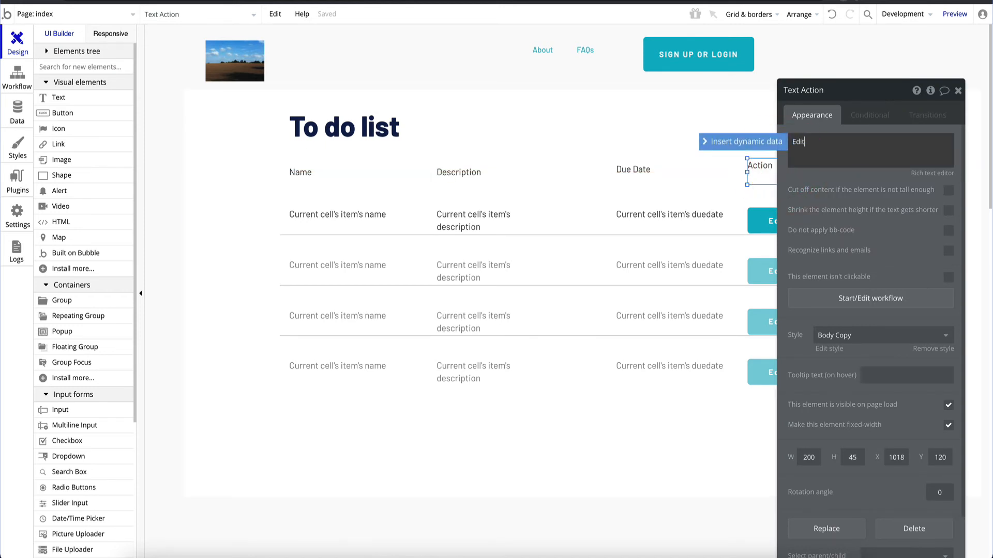
left_click(720, 126)
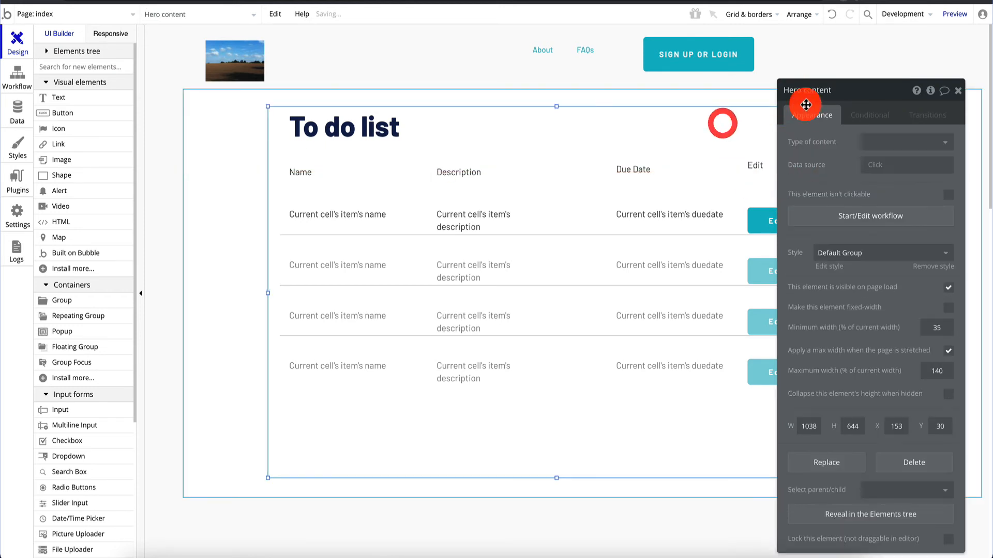
Step: Duplicate the Edit column heading and place the copy to its right, near the repeating group's right edge
left_click_drag(879, 94, 502, 80)
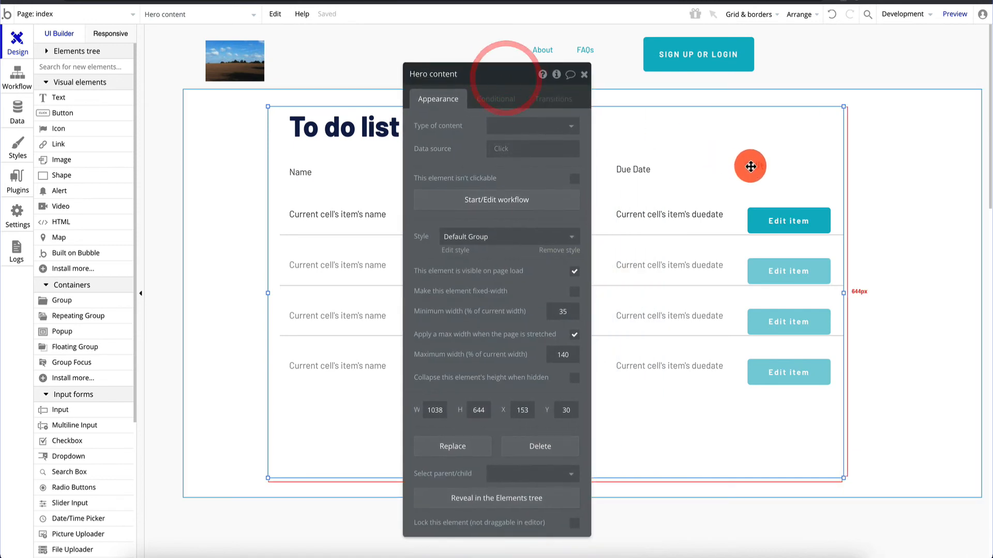
left_click_drag(756, 166, 867, 166)
left_click(842, 244)
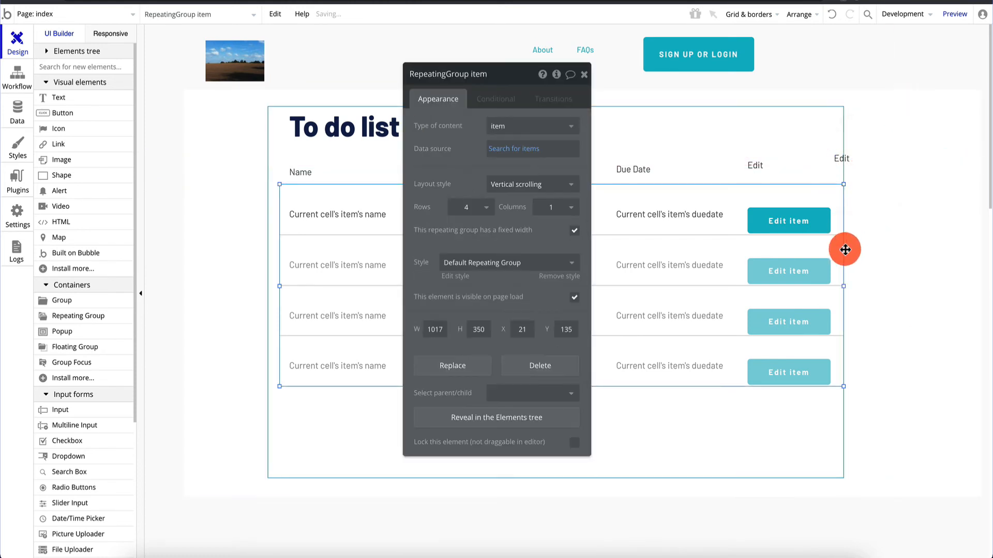
Step: Widen the Hero content group that contains the to-do list to 1280 px, leaving room for another column
left_click_drag(845, 287, 971, 288)
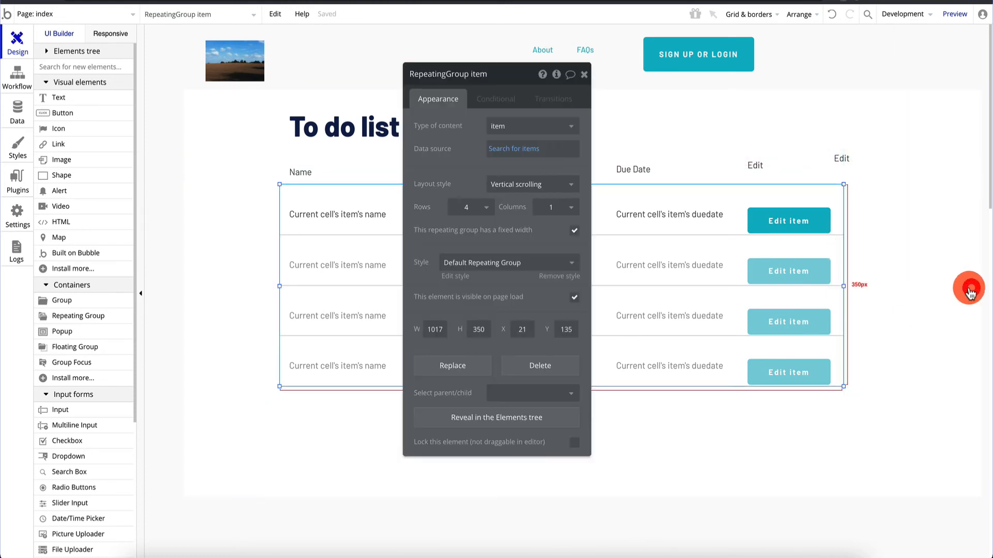
left_click(49, 52)
left_click(41, 117)
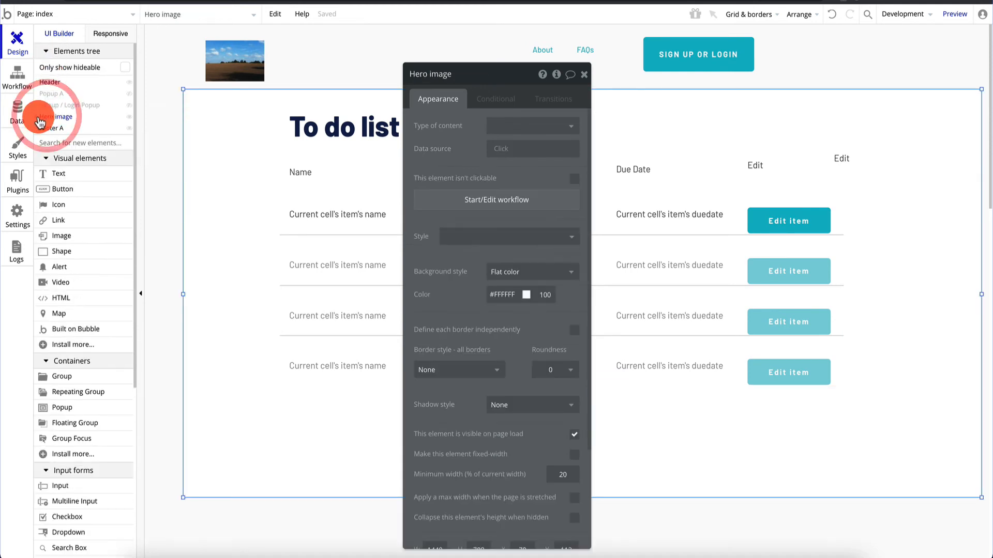
left_click(41, 118)
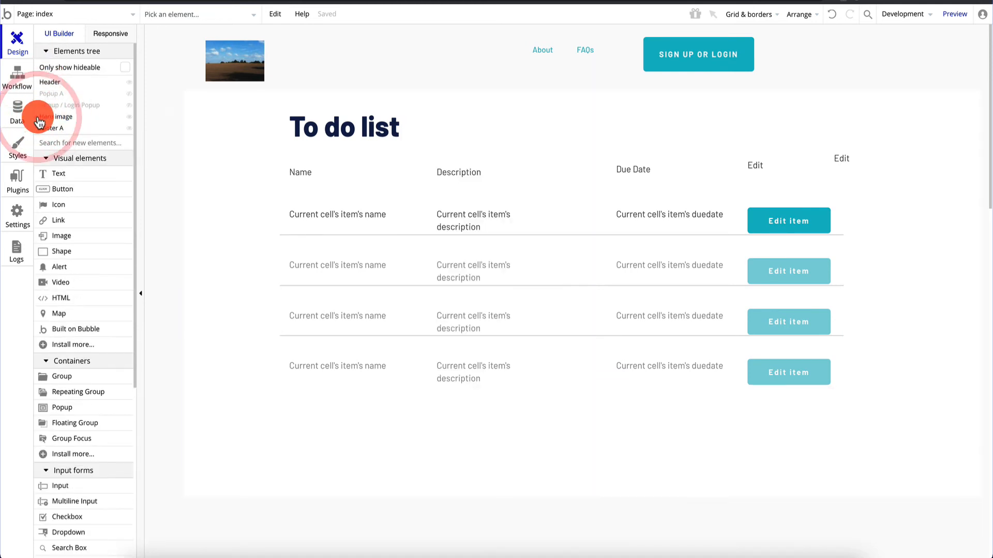
left_click(41, 117)
left_click(41, 119)
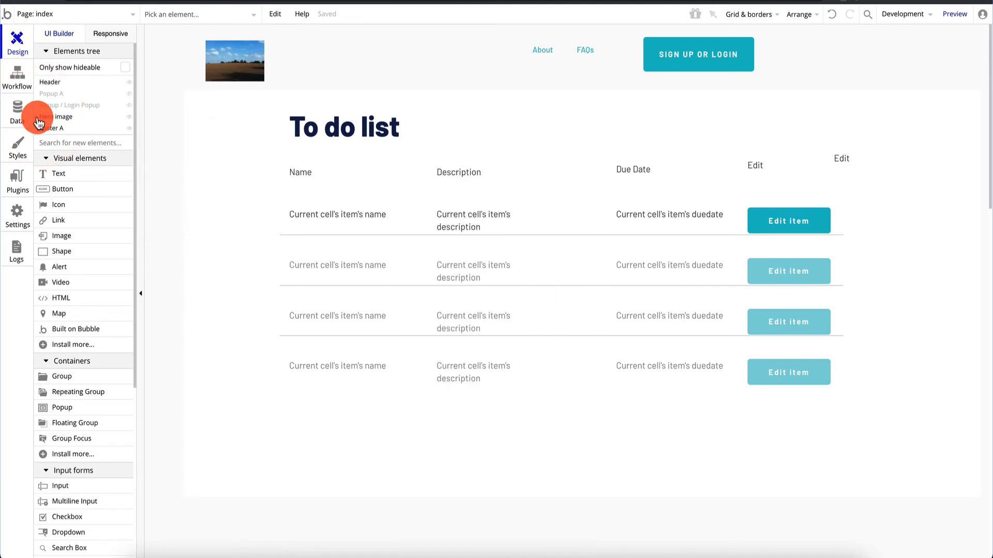
left_click(38, 117)
left_click(59, 128)
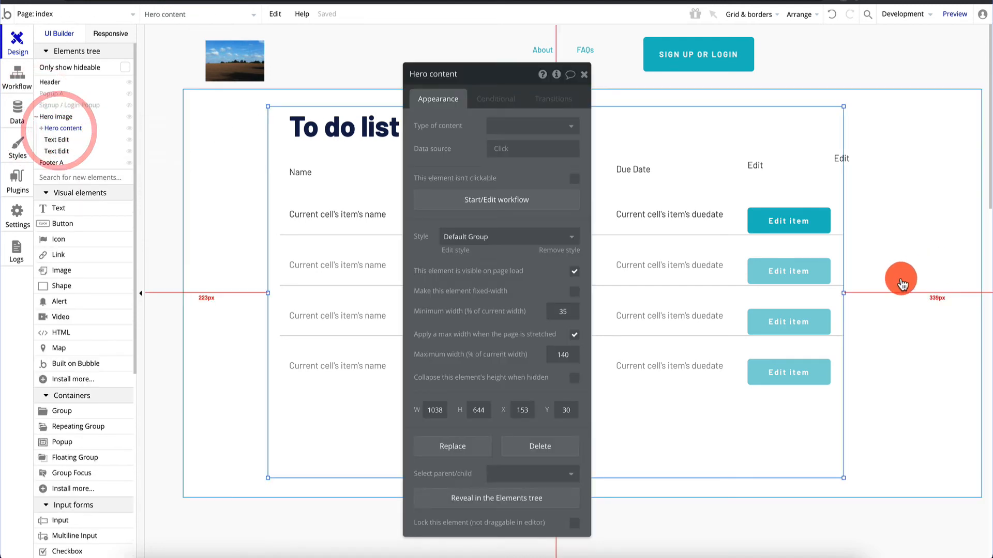
left_click_drag(843, 292, 977, 287)
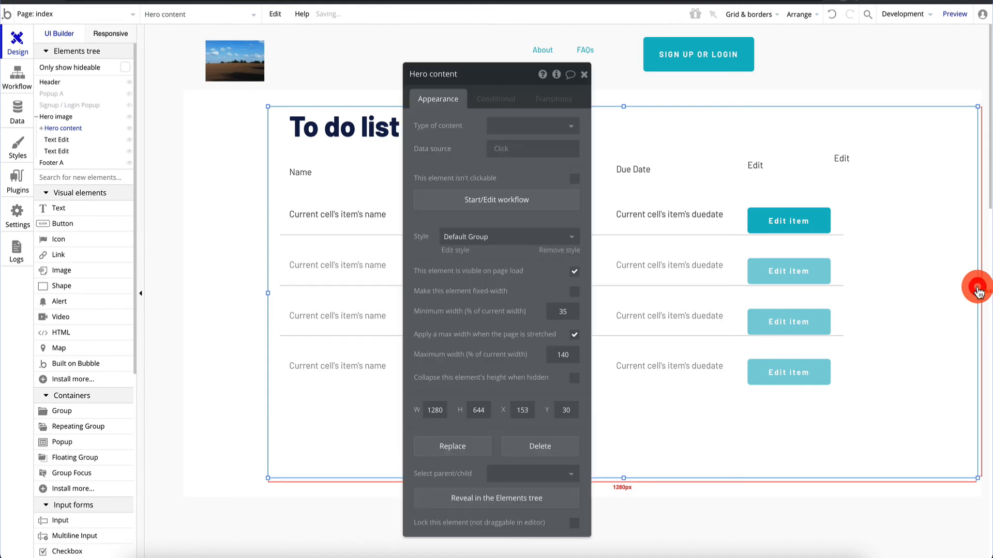
Step: Widen the item repeating group inside Hero content to 1200 px
left_click(41, 129)
left_click(76, 186)
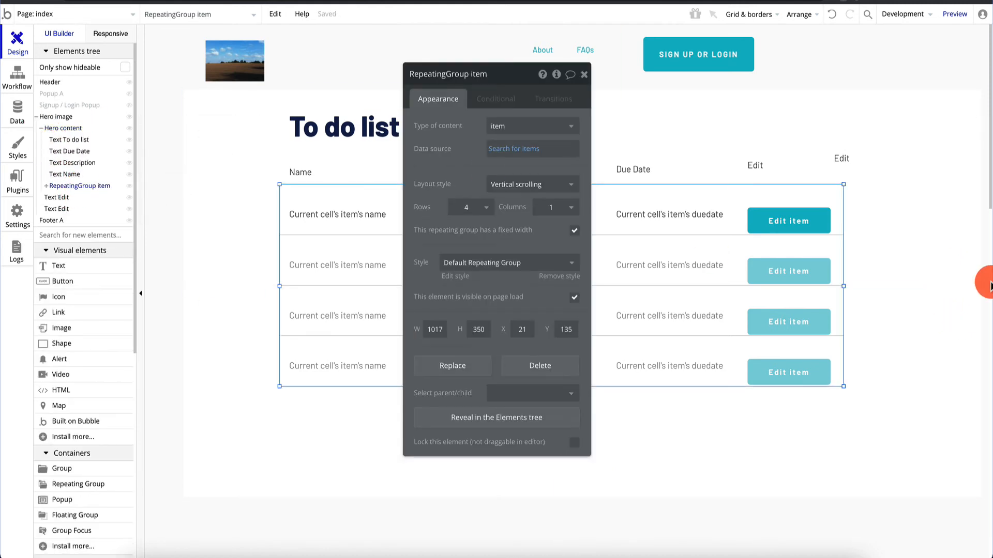
left_click_drag(843, 286, 945, 286)
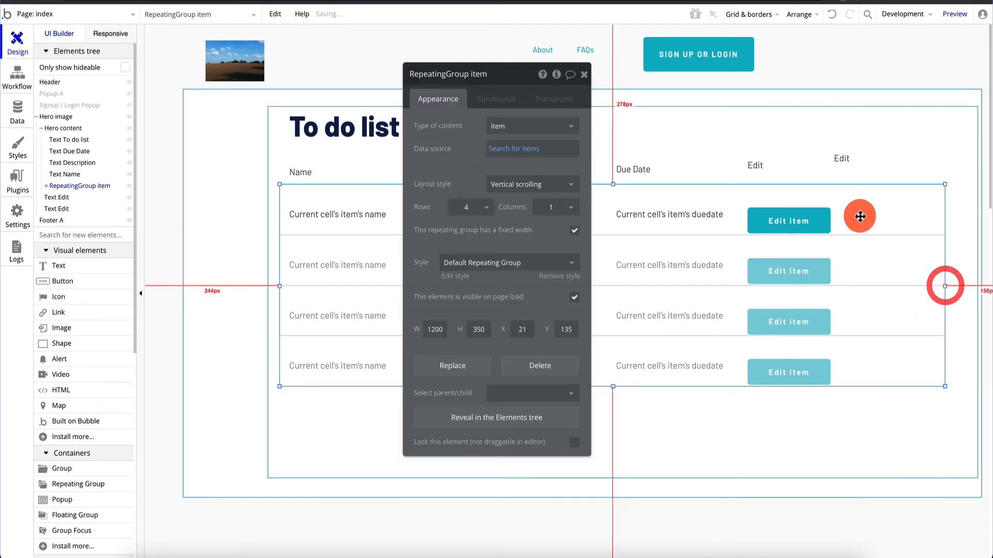
Step: Line up both Edit column headings with the Due Date heading, and change the text of the rightmost one to Delete
left_click(847, 156)
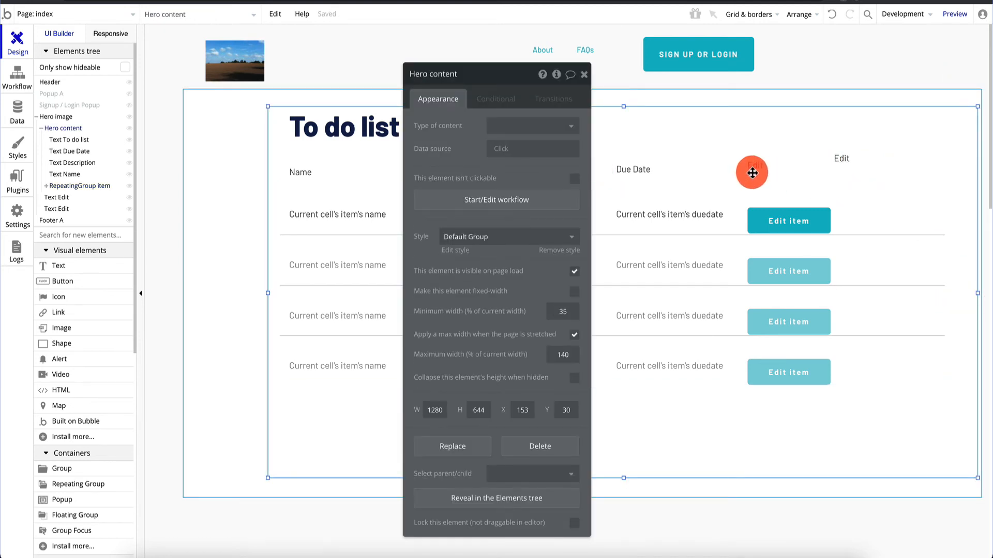
left_click(636, 171)
left_click(762, 143)
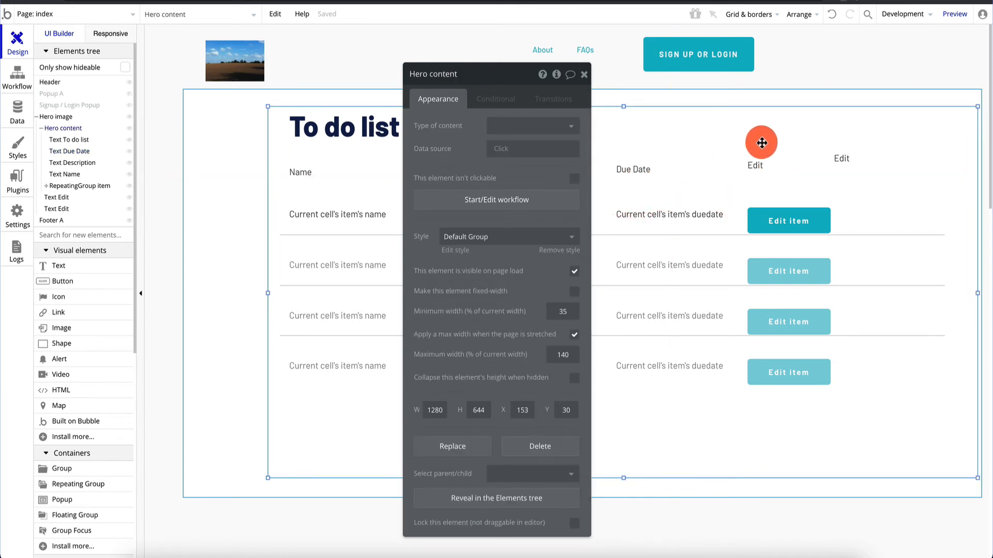
left_click_drag(762, 143, 889, 173)
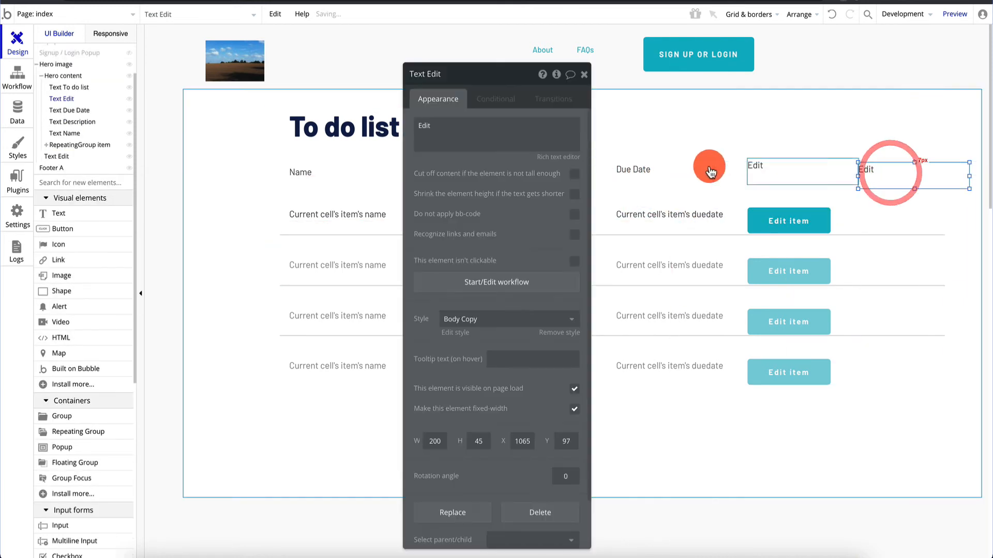
left_click_drag(806, 172, 807, 175)
left_click(885, 178)
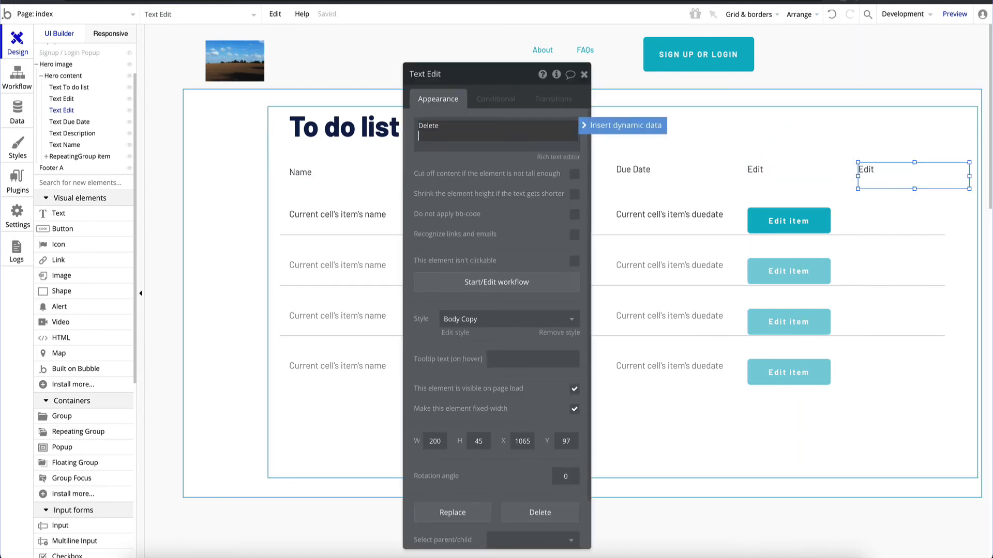
left_click(814, 137)
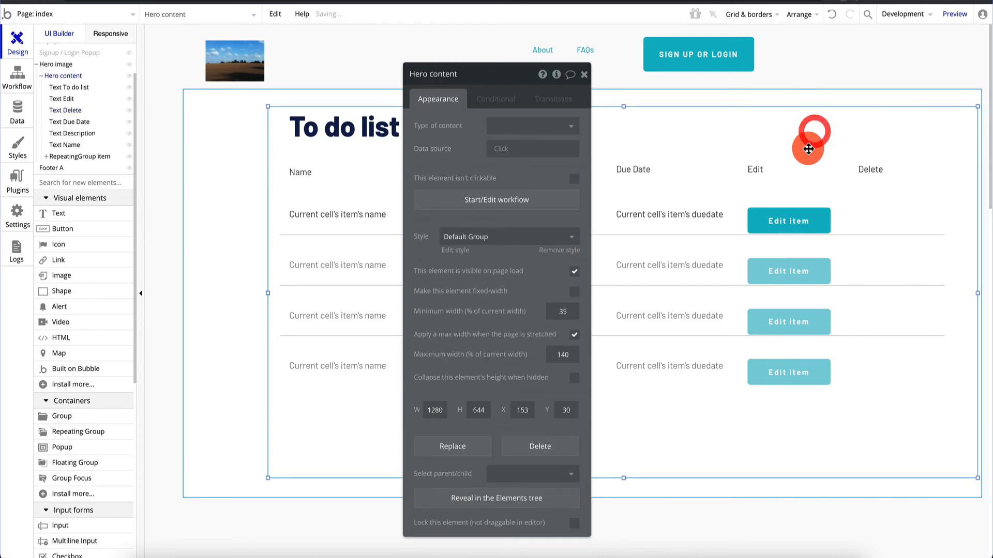
Step: Duplicate the Edit item button into the Delete column at X 1050, Y 40, and align the Delete heading with the copy's left edge
left_click(791, 217)
left_click_drag(790, 226, 913, 215)
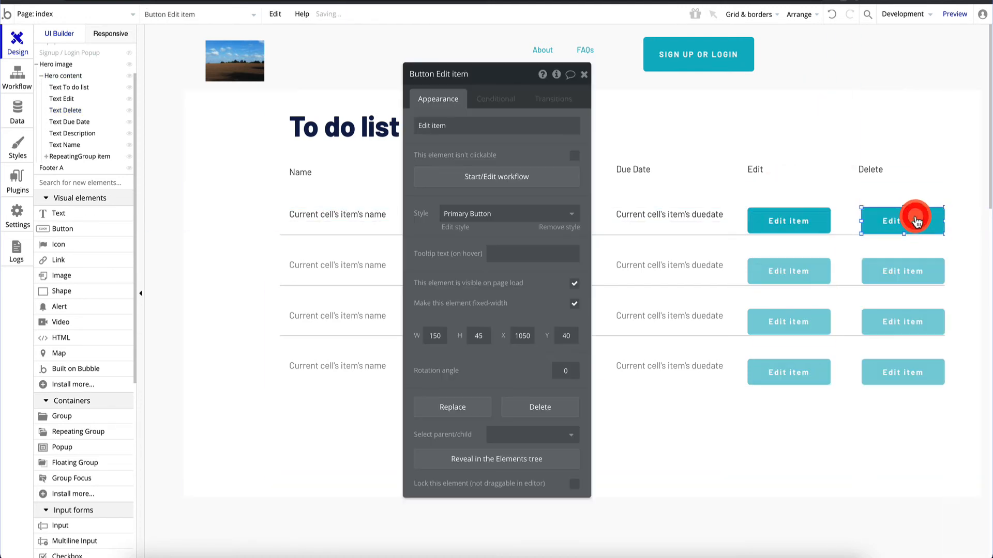
left_click(874, 168)
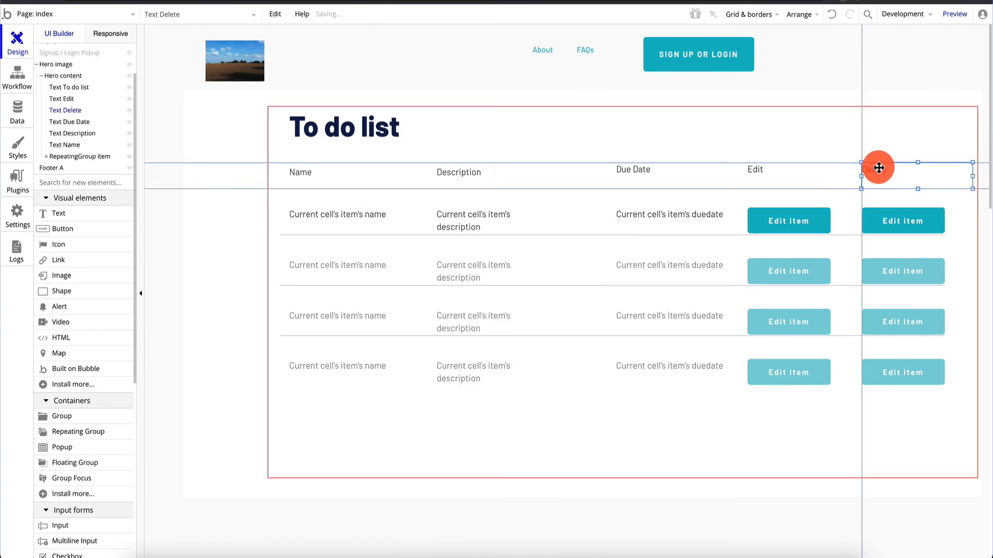
Step: Relabel the copied button in the Delete column as Delete and the original Edit item button as Edit
left_click(894, 215)
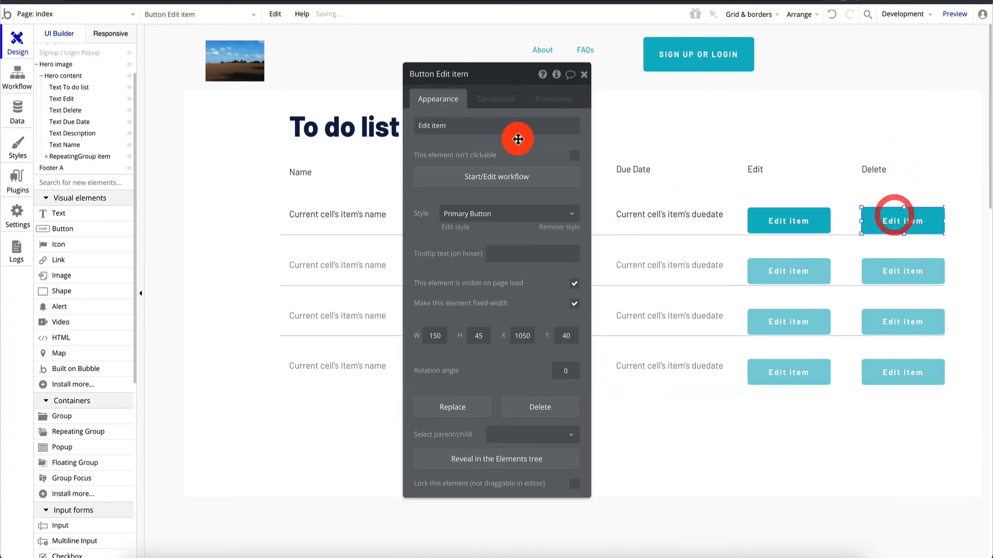
left_click(428, 124)
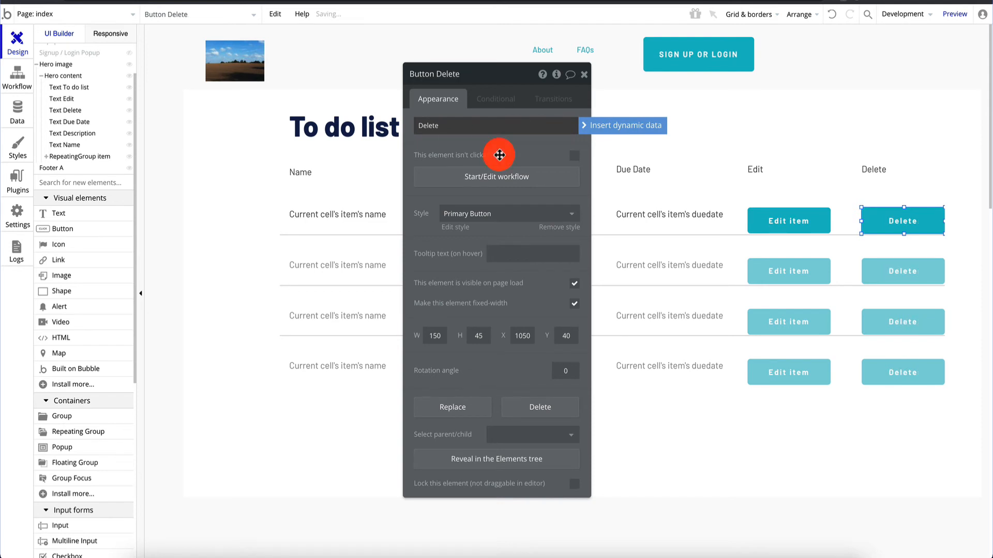
left_click(790, 221)
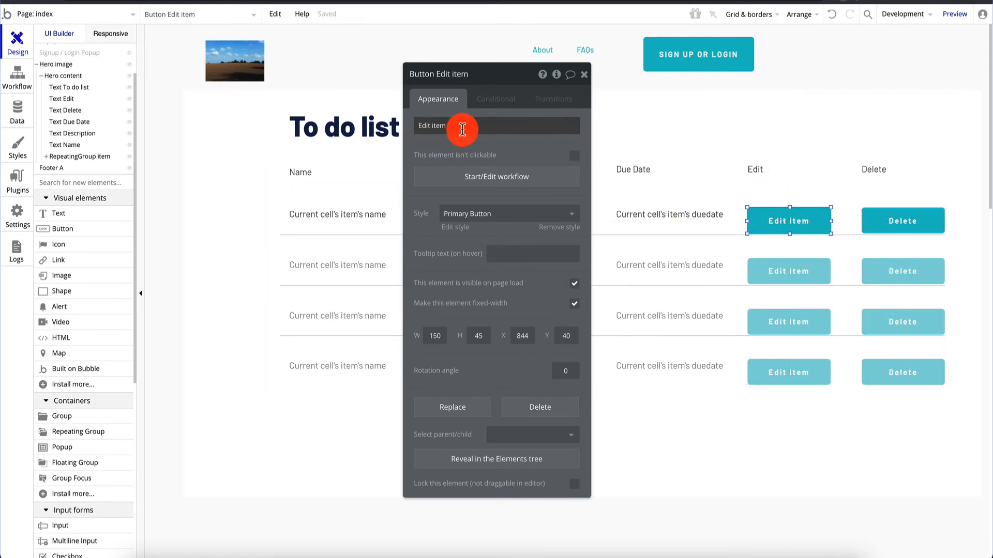
left_click(463, 129)
type("Edit")
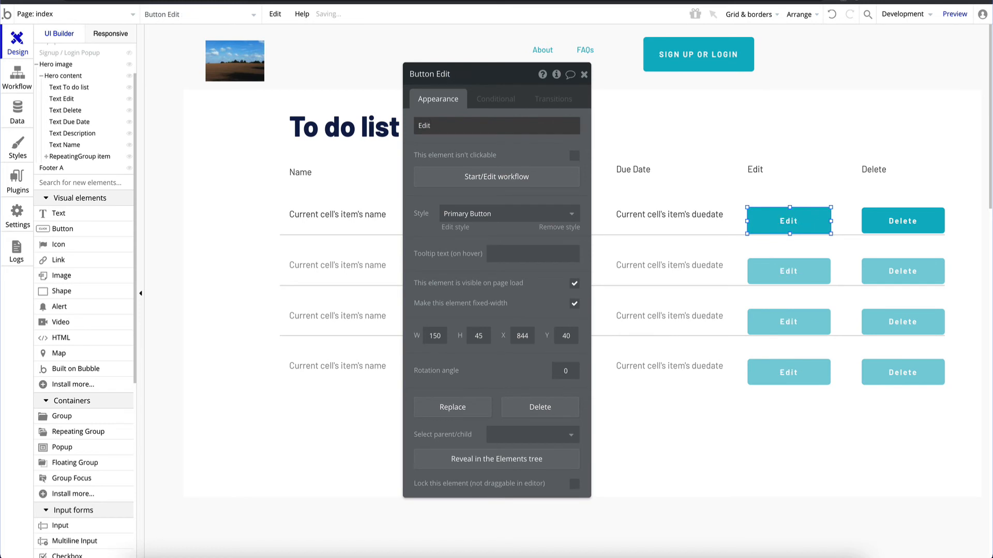
left_click(771, 172)
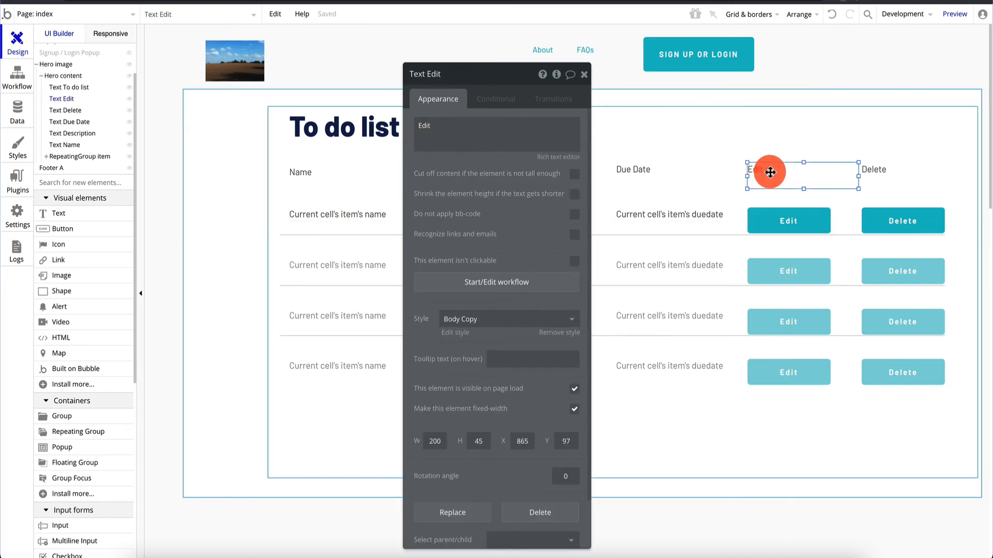
left_click(908, 77)
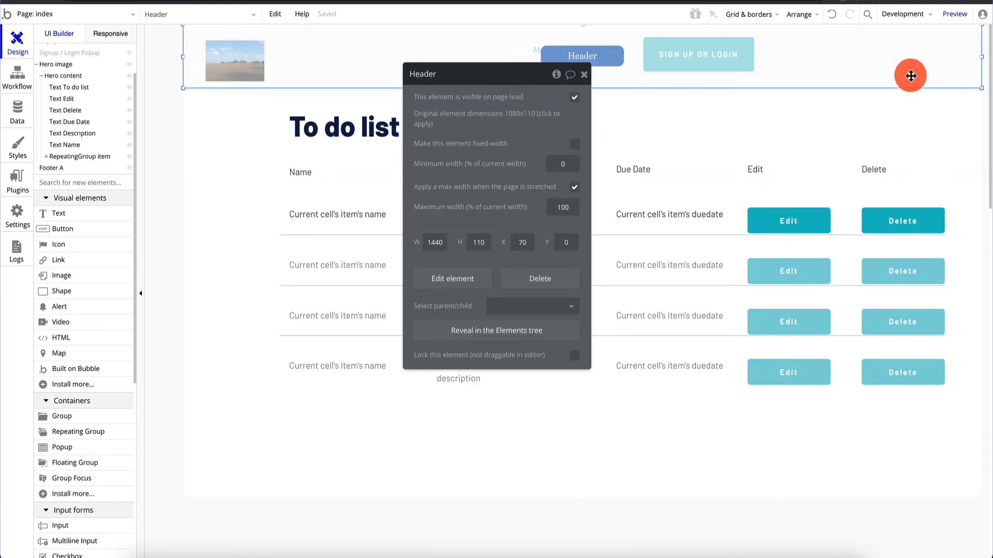
Step: Start a workflow for the Delete button in the repeating group's first row
left_click(901, 225)
left_click(483, 176)
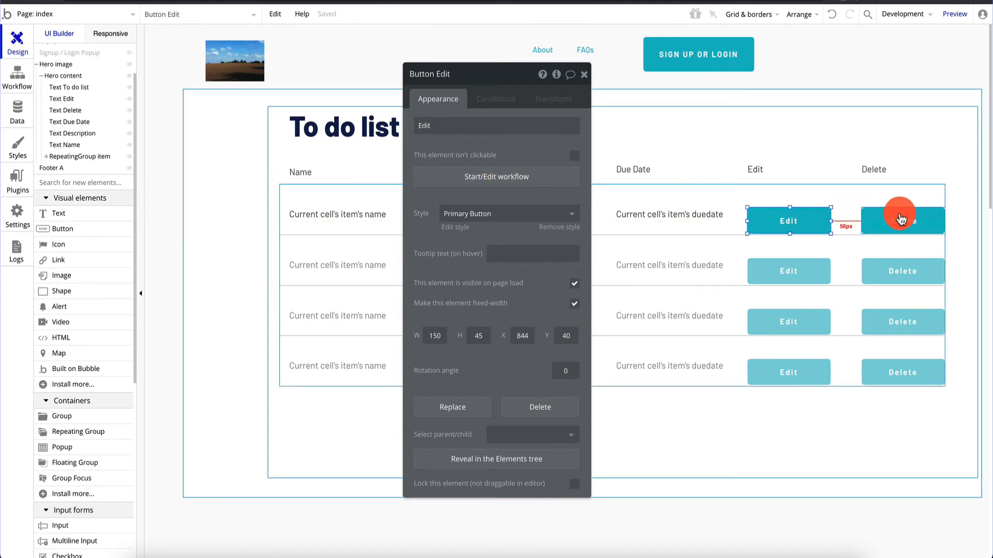
left_click(450, 182)
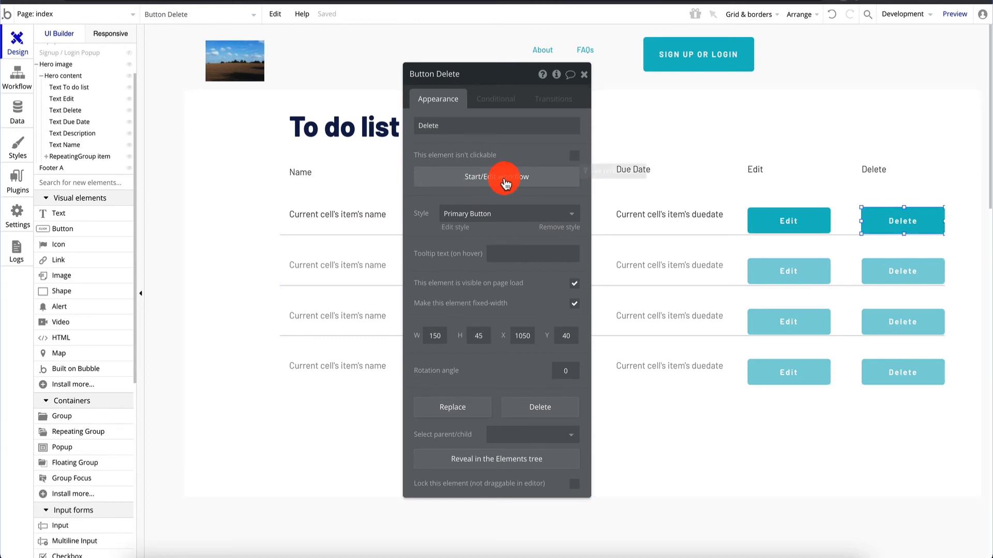
left_click_drag(504, 73, 521, 73)
left_click(526, 177)
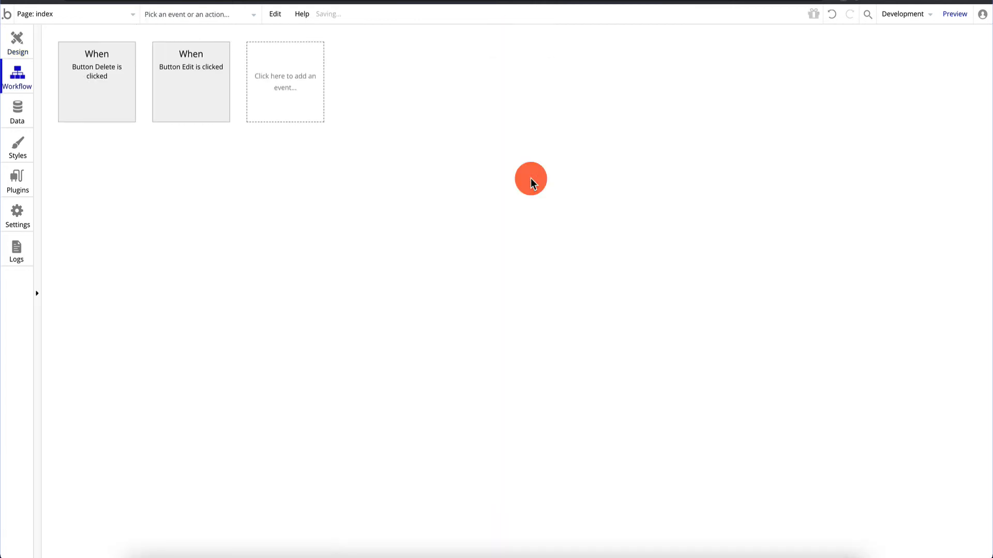
Step: Add a Delete thing action to the Delete button's workflow, with Current cell's item as the thing to delete
left_click(118, 161)
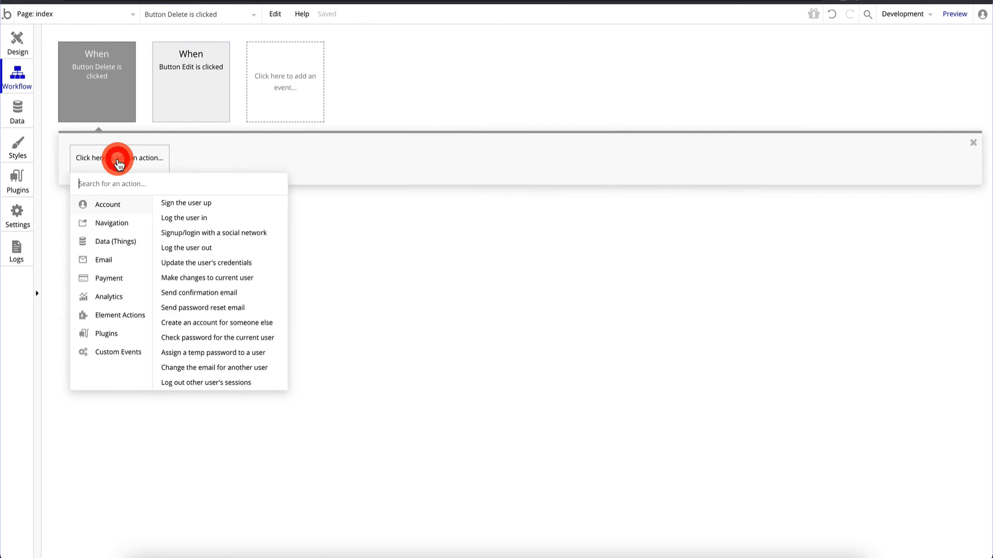
mouse_move(111, 244)
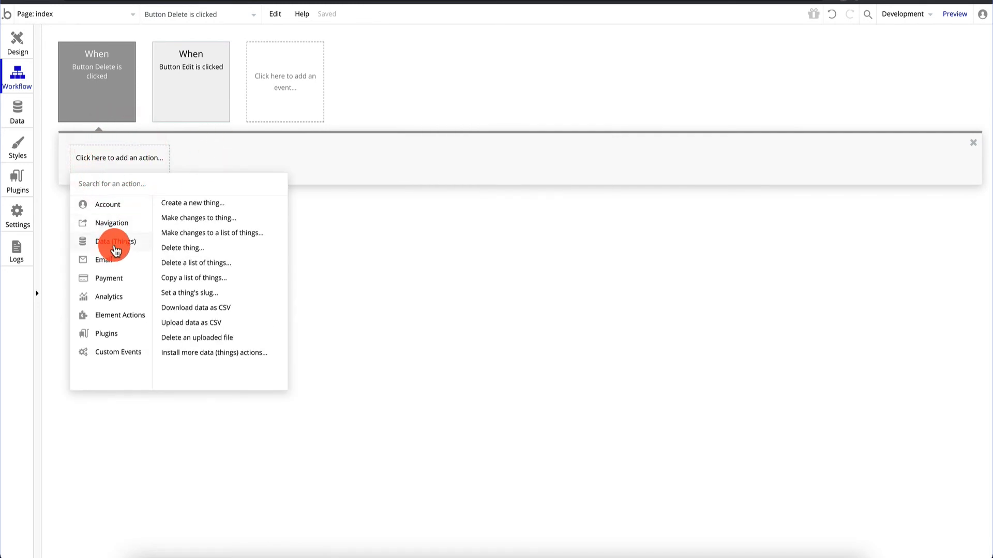
left_click(171, 246)
left_click(517, 101)
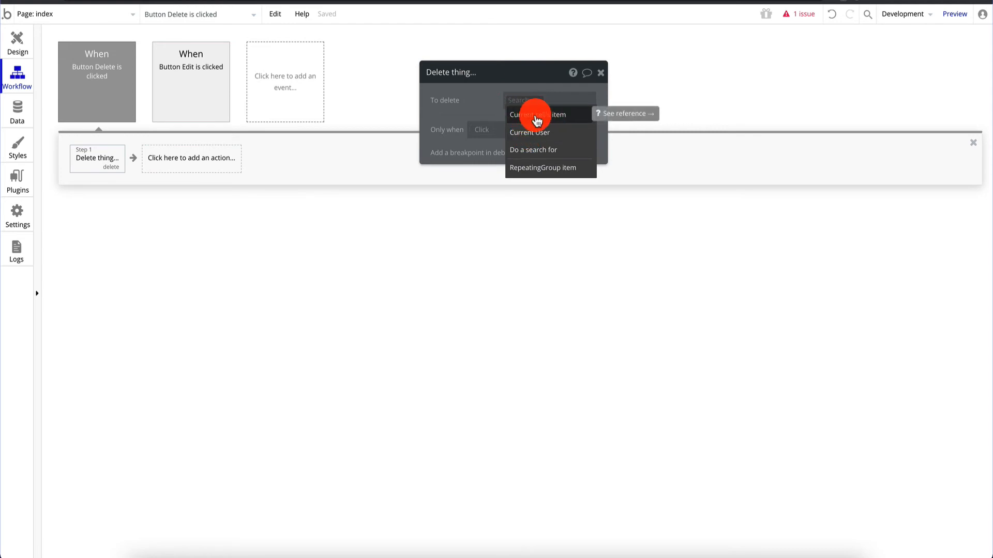
left_click(536, 118)
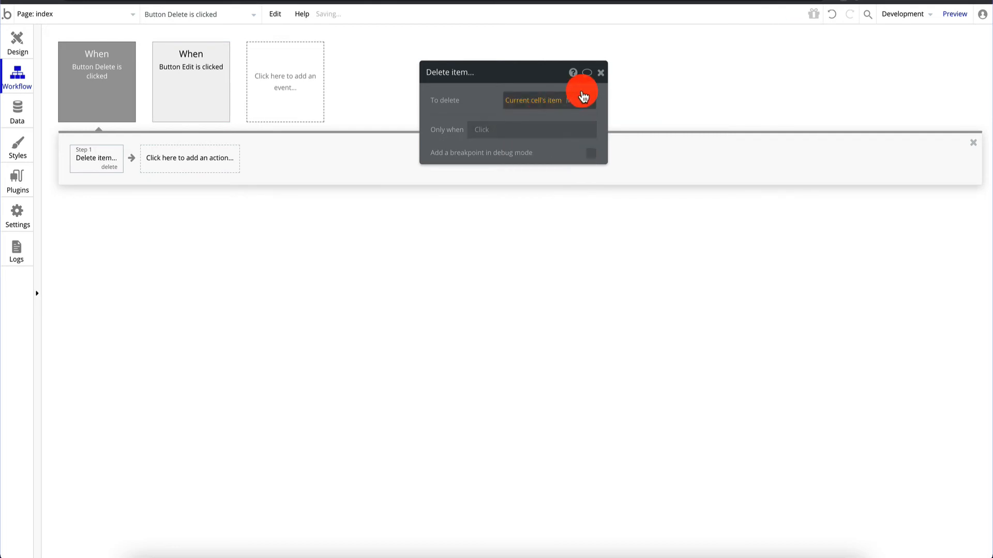
left_click(601, 74)
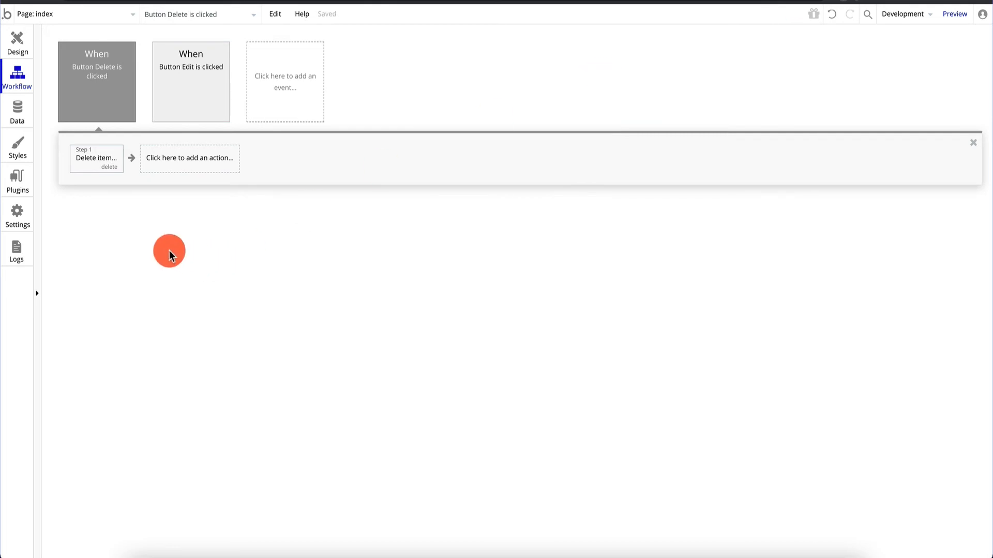
Step: Preview the index page, delete the name2 item with its row's Delete button, and return to the editor
left_click(23, 44)
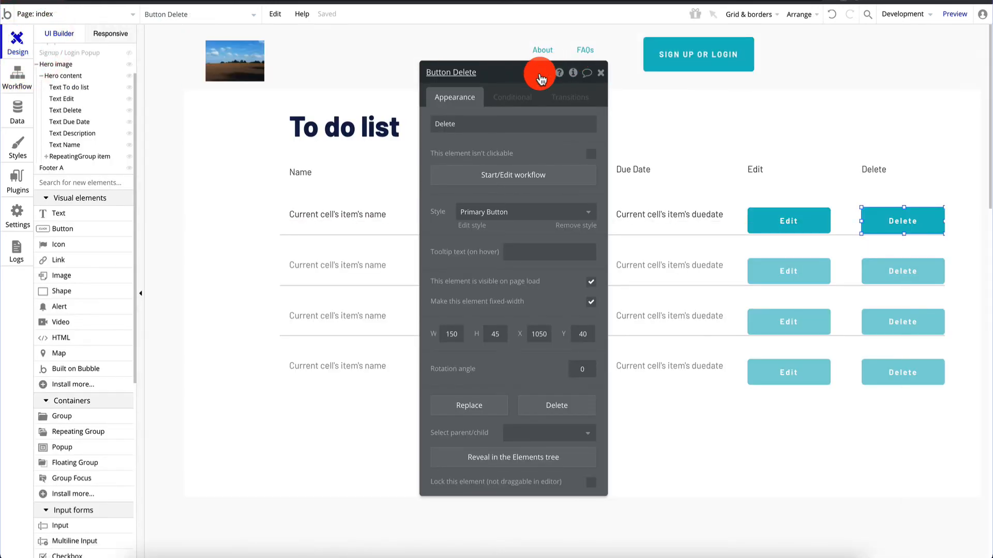
left_click_drag(534, 88, 907, 79)
left_click(956, 15)
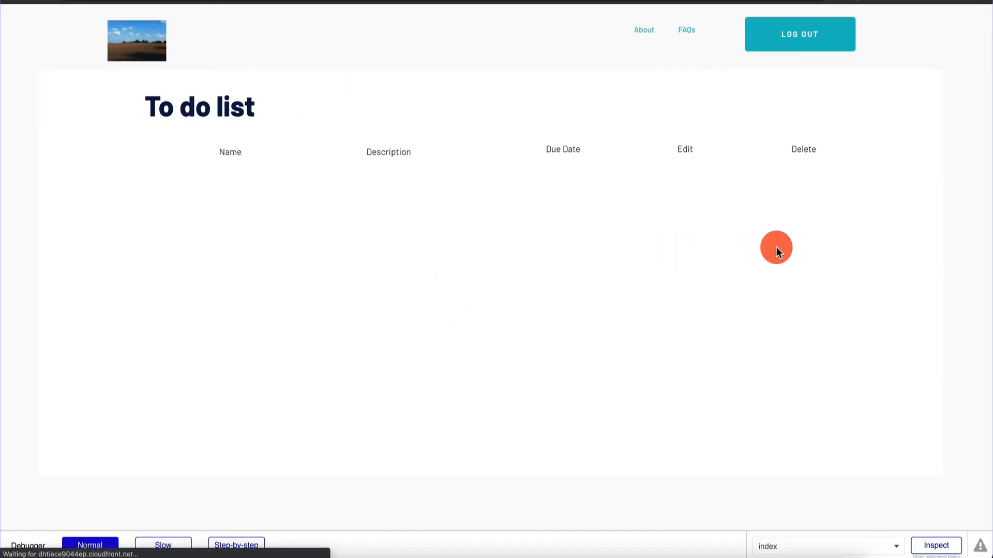
left_click(838, 304)
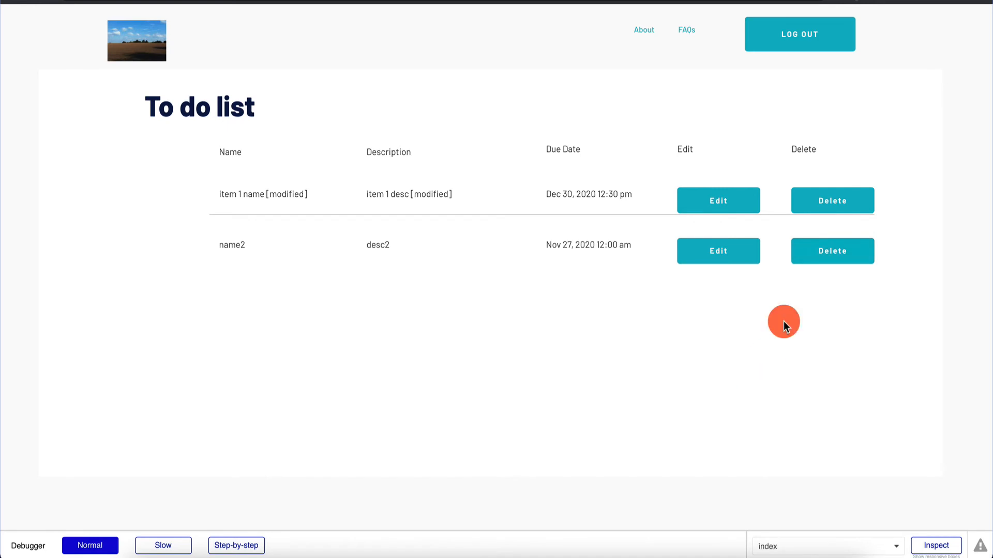
left_click(842, 253)
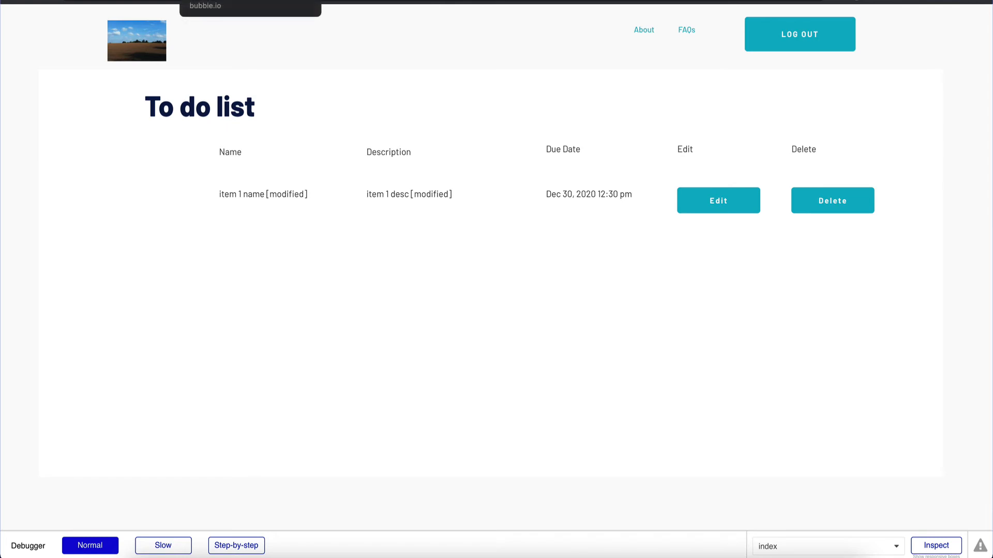
left_click(614, 98)
left_click(222, 0)
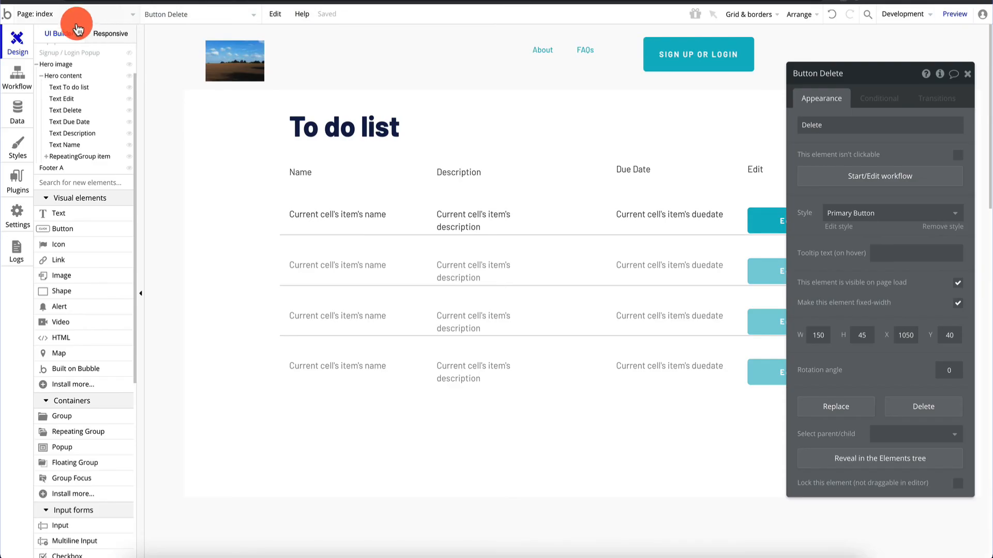
Step: Look at the newitem page, and open the edititem page for editing
left_click(46, 16)
left_click(44, 70)
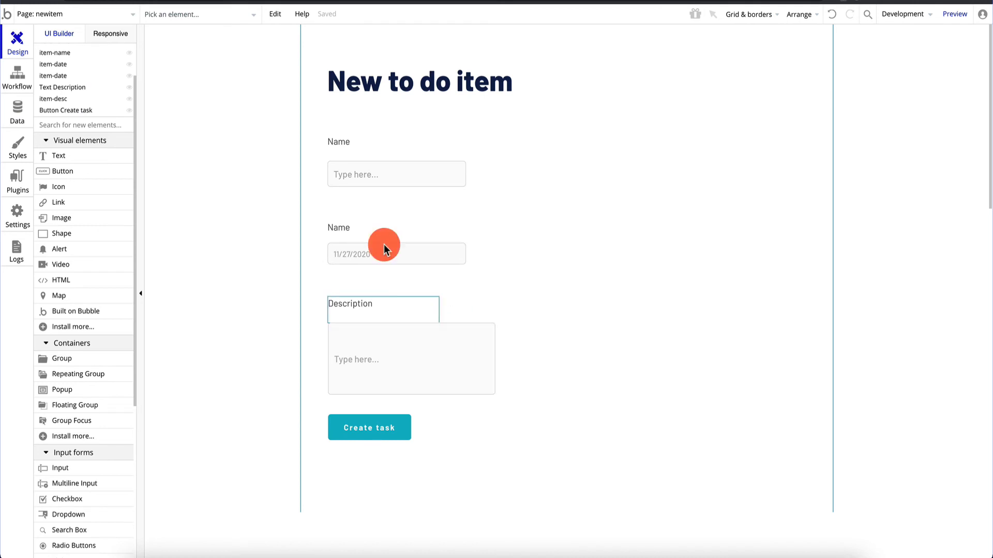
left_click(44, 16)
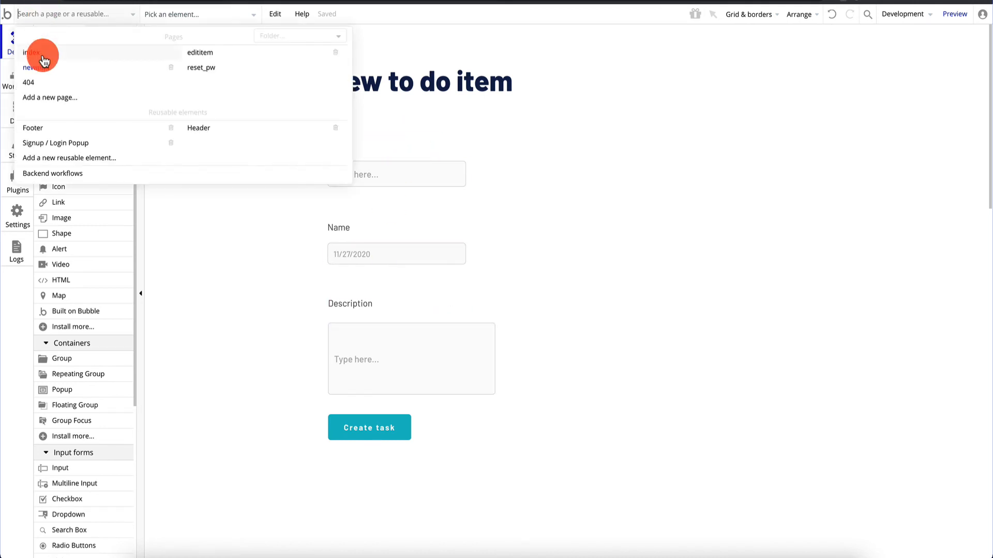
left_click(228, 55)
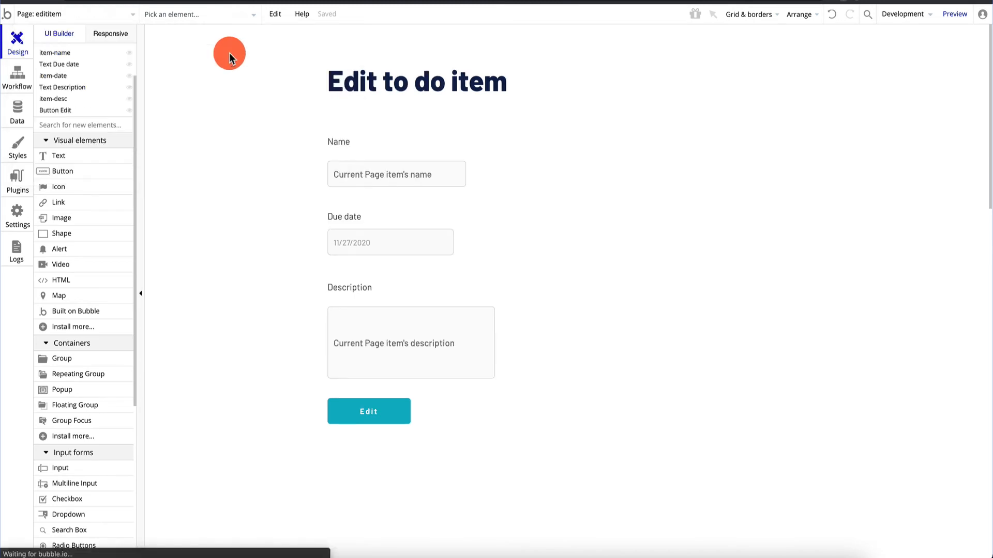
left_click(68, 12)
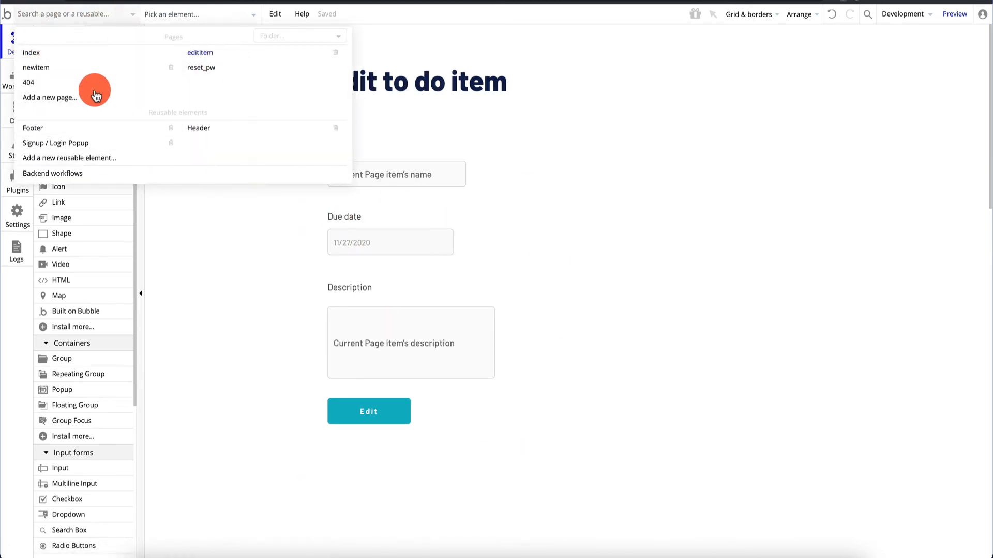
left_click(566, 295)
Step: Find the Alert element and place it on the edititem page, just below the heading and beside the Name field
left_click(374, 416)
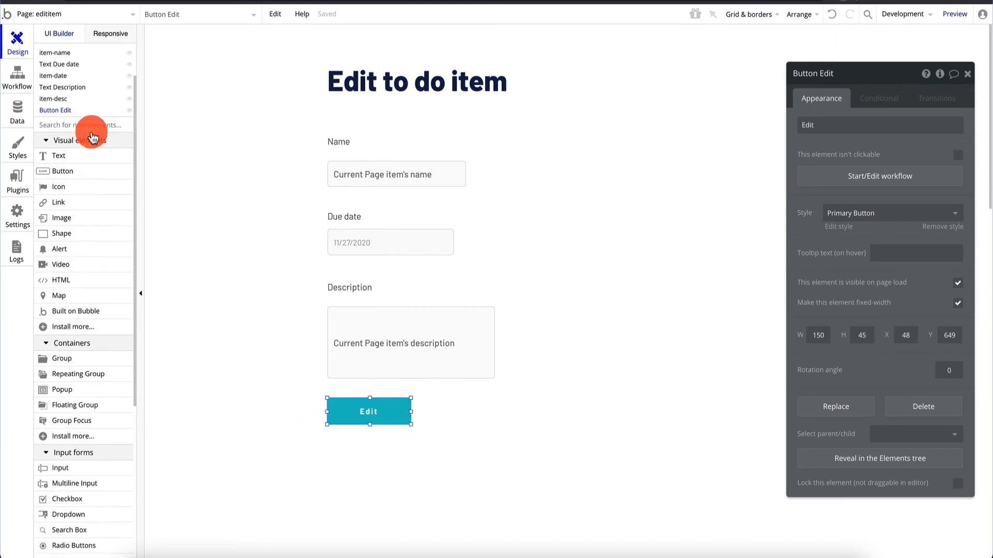
type("aler")
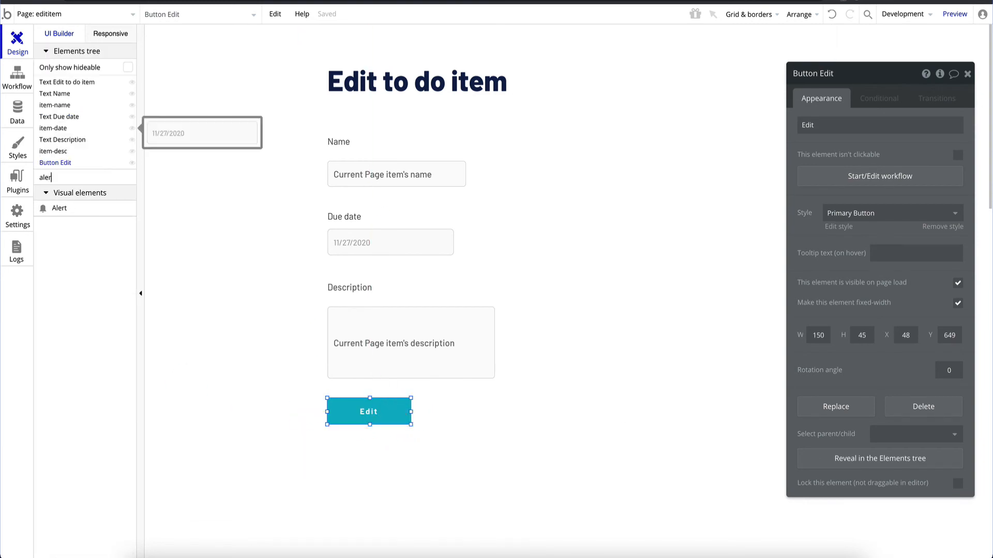
left_click(64, 209)
left_click_drag(67, 209, 555, 118)
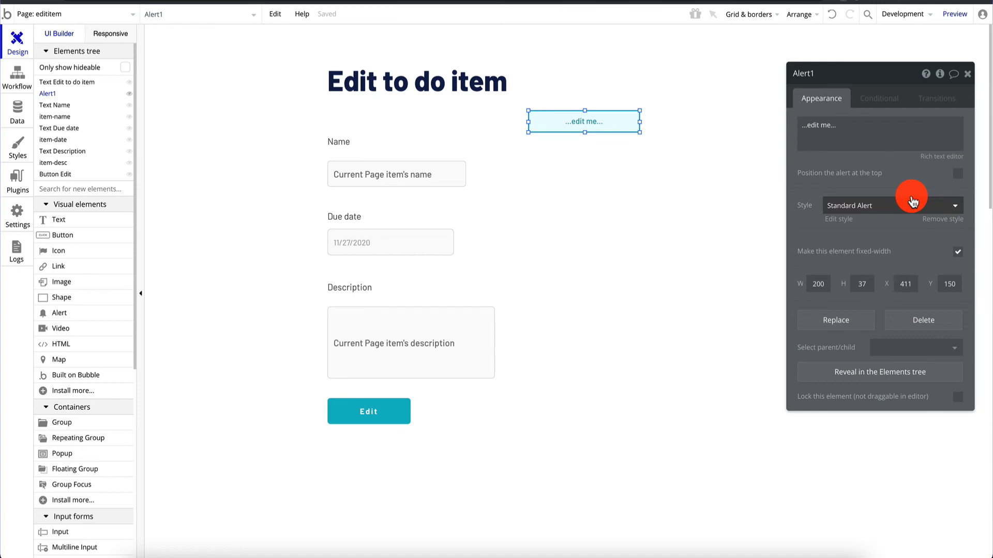
Step: Preview the edititem page and return to the editor
left_click(279, 129)
left_click(955, 14)
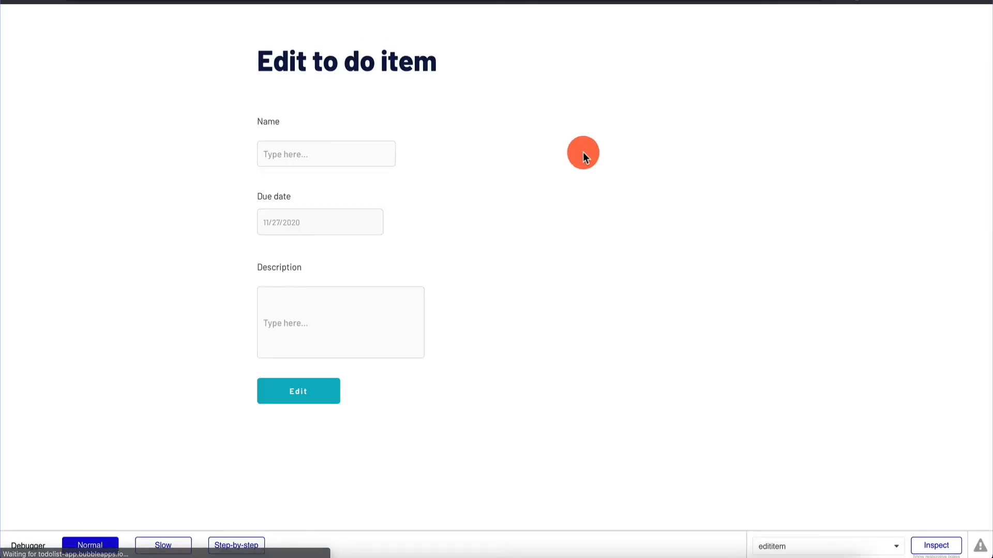
left_click(310, 1)
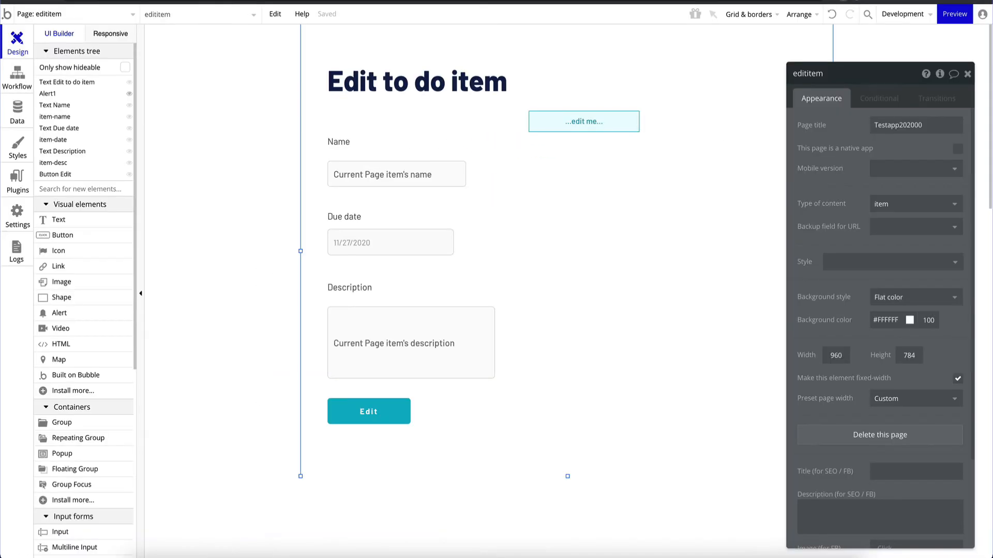
Step: Add a Show message action for Alert1 to the Edit button's workflow, following the Make changes action
left_click(383, 404)
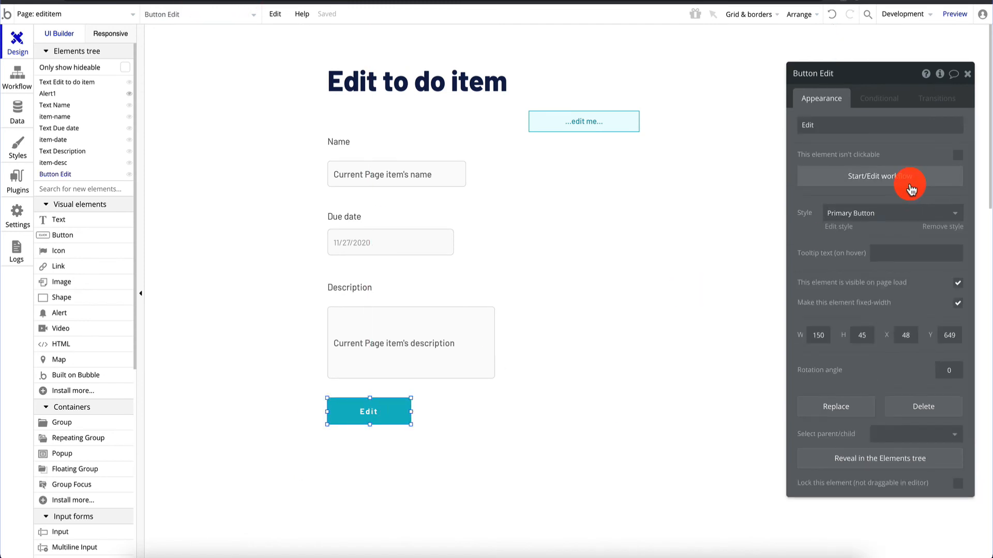
left_click(910, 187)
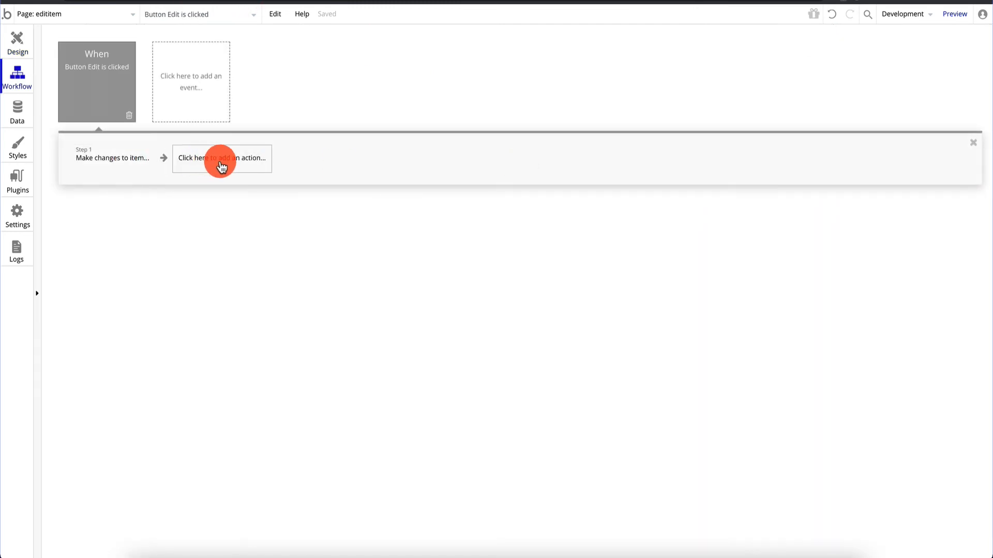
left_click(223, 166)
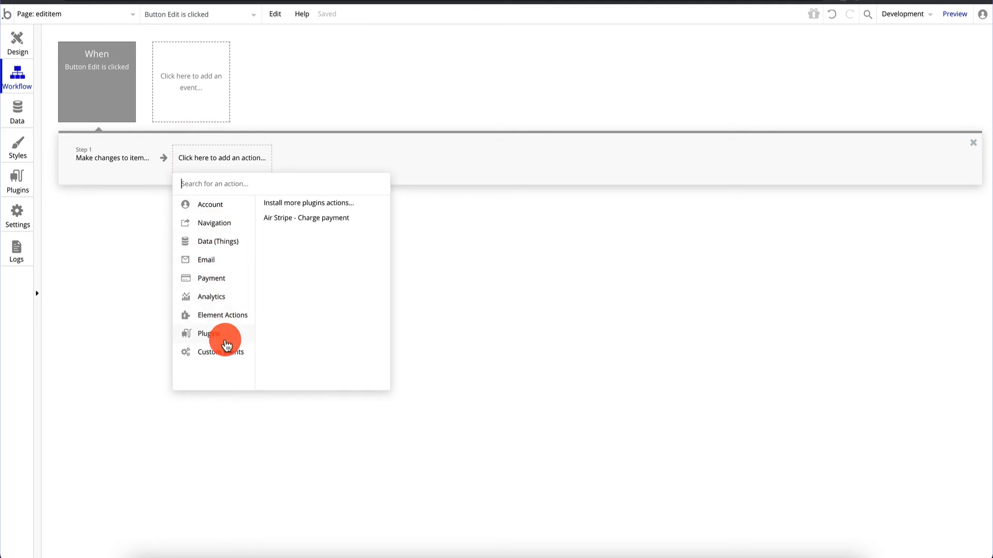
mouse_move(227, 245)
mouse_move(234, 208)
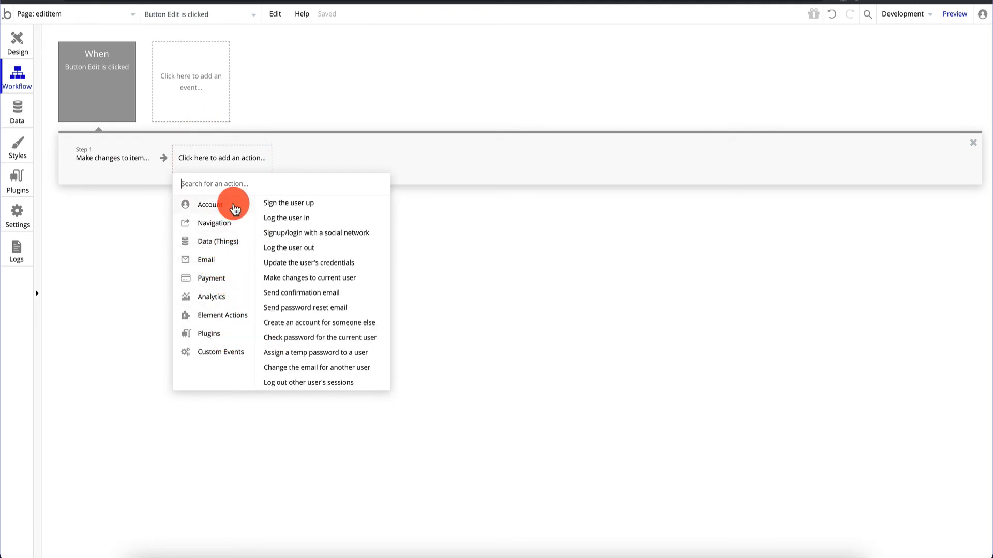
mouse_move(221, 316)
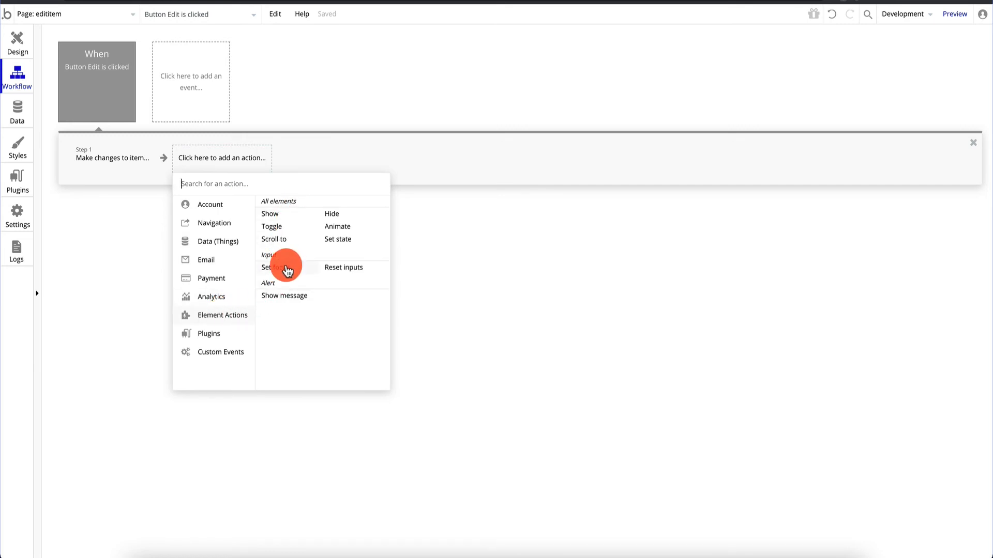
left_click(291, 297)
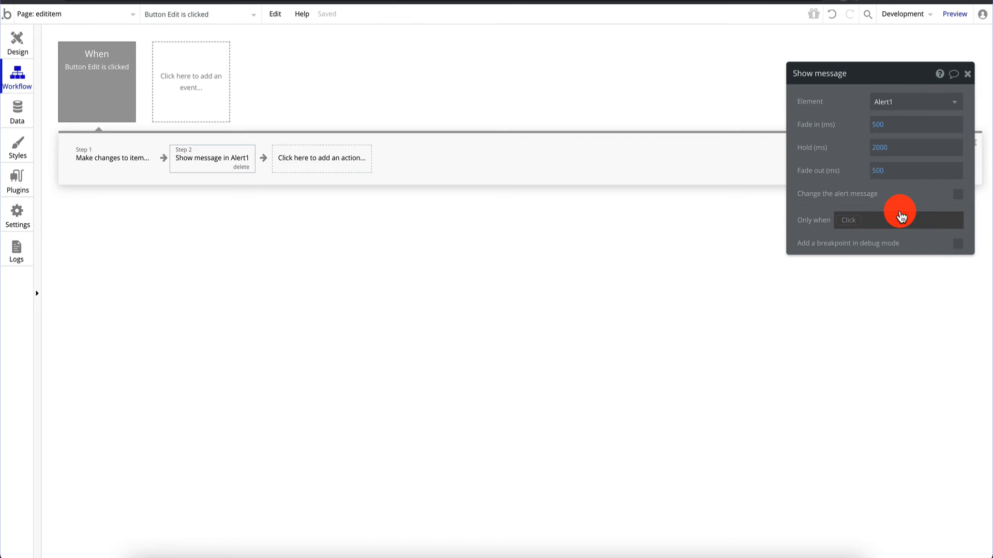
left_click(969, 79)
Step: Set the edititem page alert's text to "Item successfully deleted!" and its style to Success Alert
left_click(10, 49)
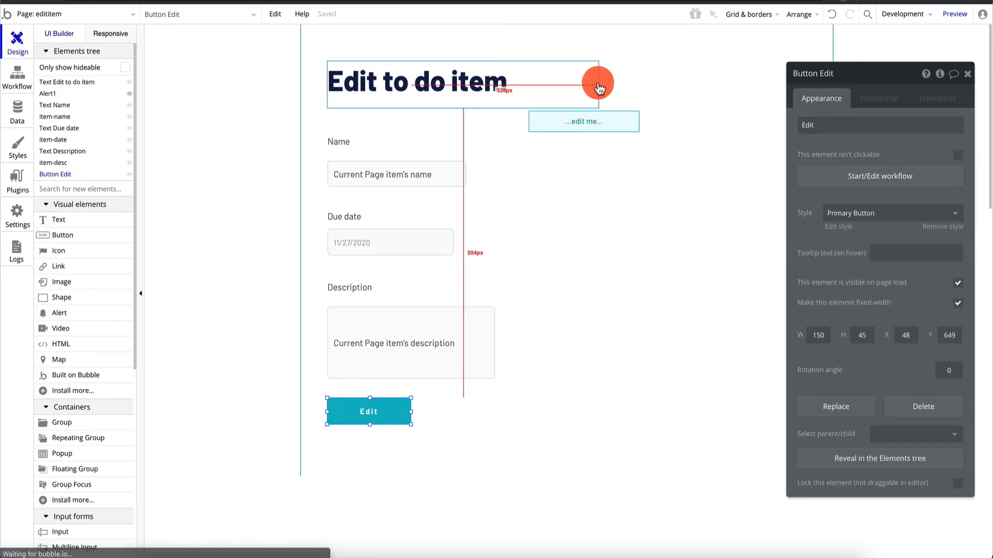
left_click(587, 118)
triple_click(896, 129)
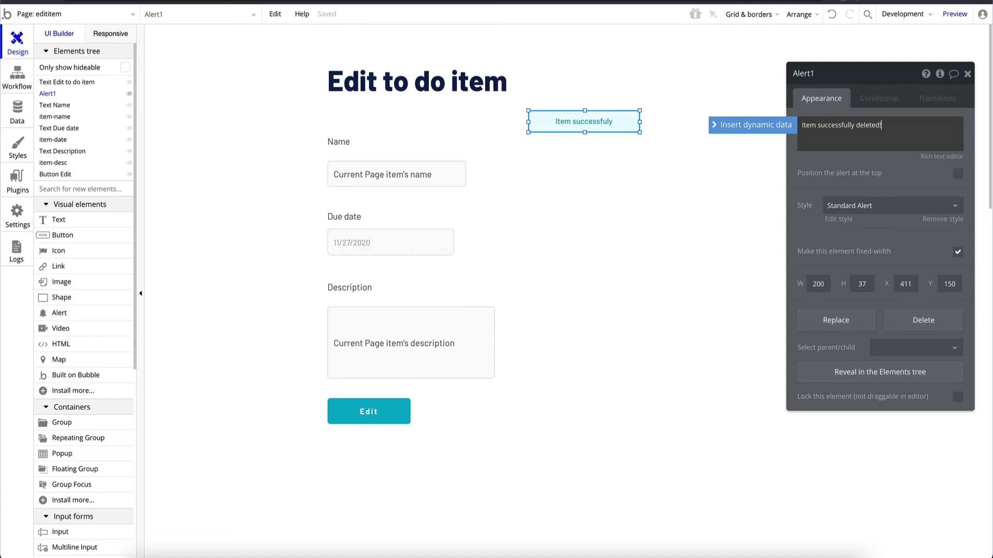
left_click(578, 108)
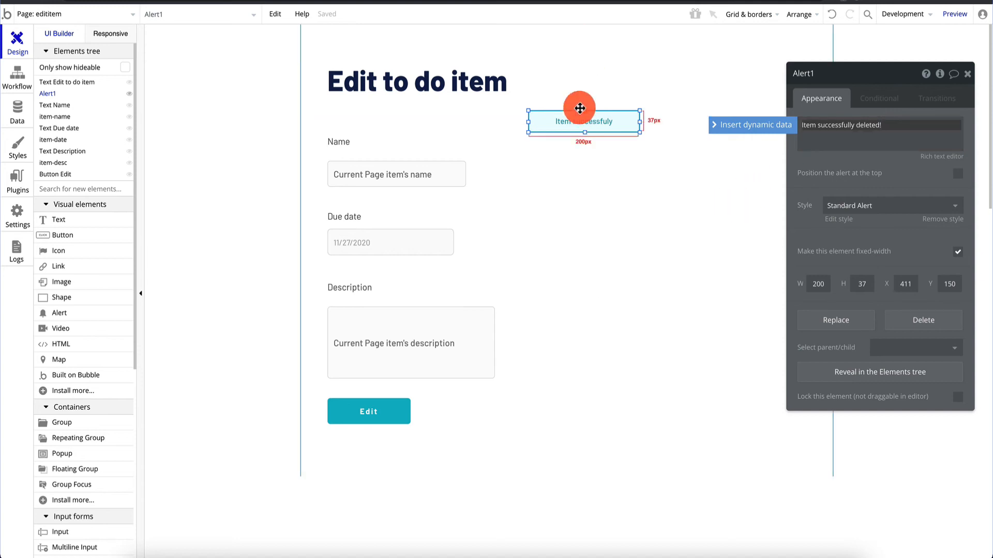
left_click(879, 207)
left_click(861, 257)
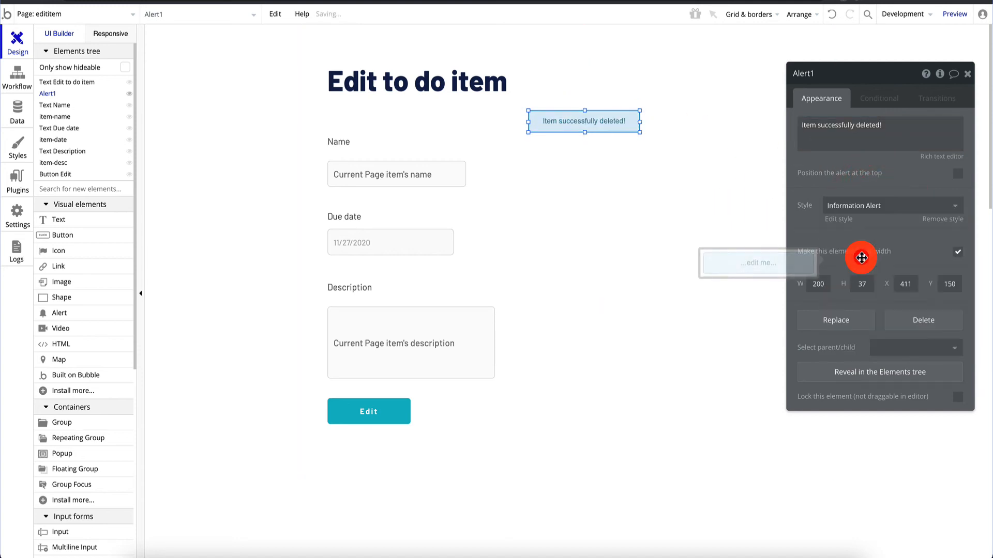
left_click(885, 205)
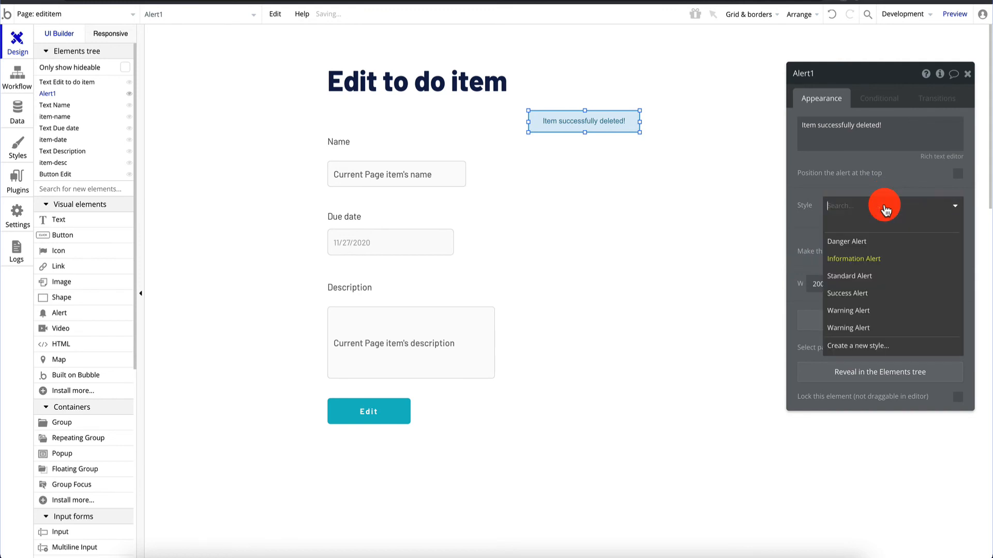
left_click(879, 293)
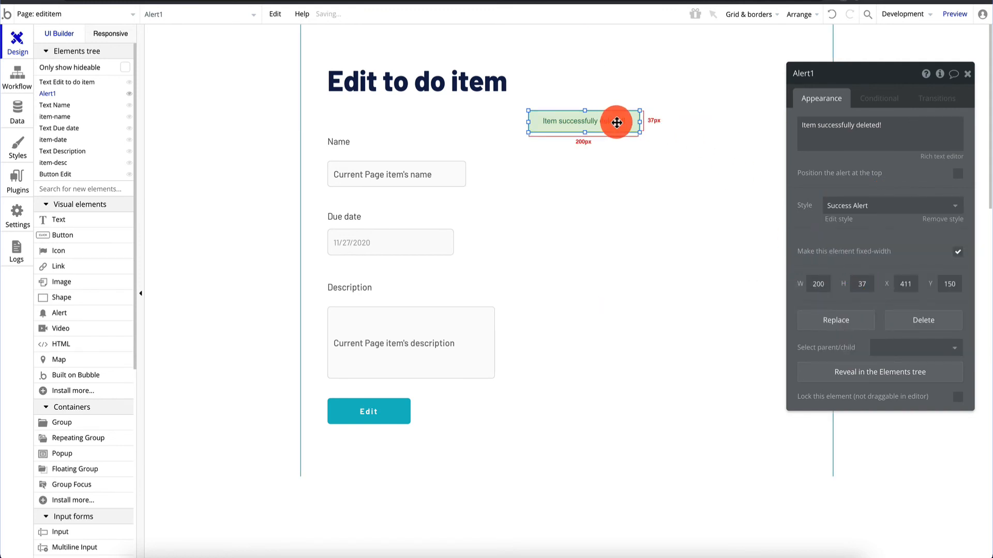
Step: Check the edititem page in preview and change the alert's text to "Item successfully edited!"
left_click(618, 178)
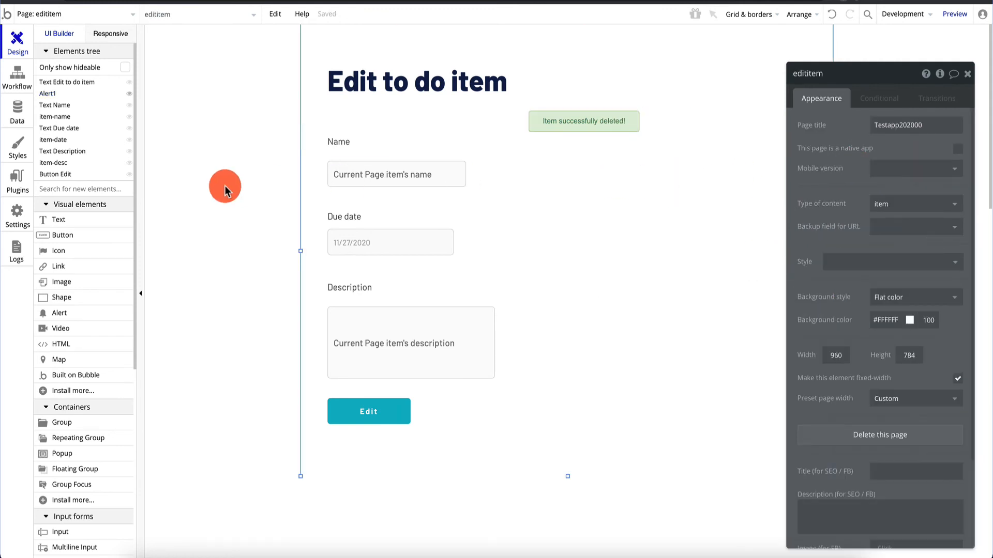
left_click(960, 16)
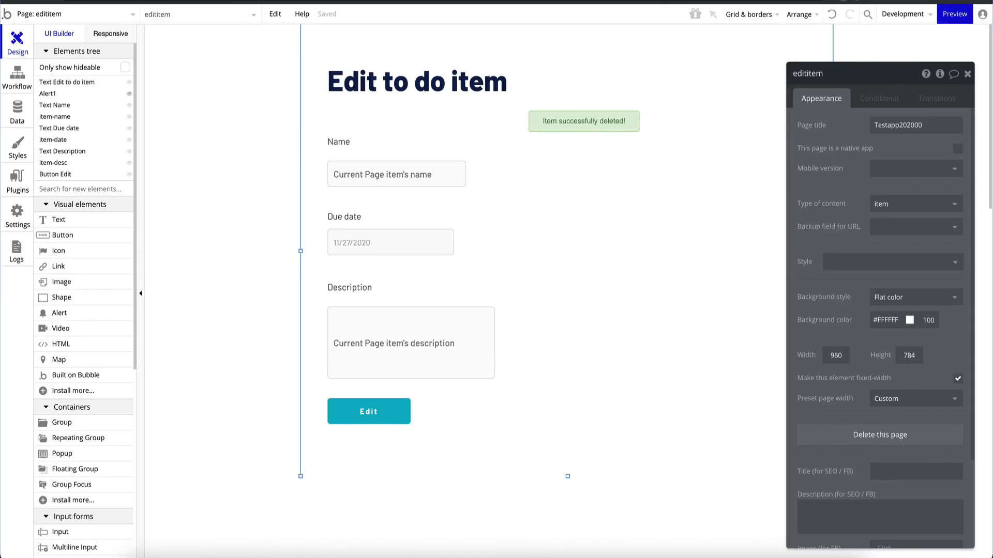
left_click(597, 126)
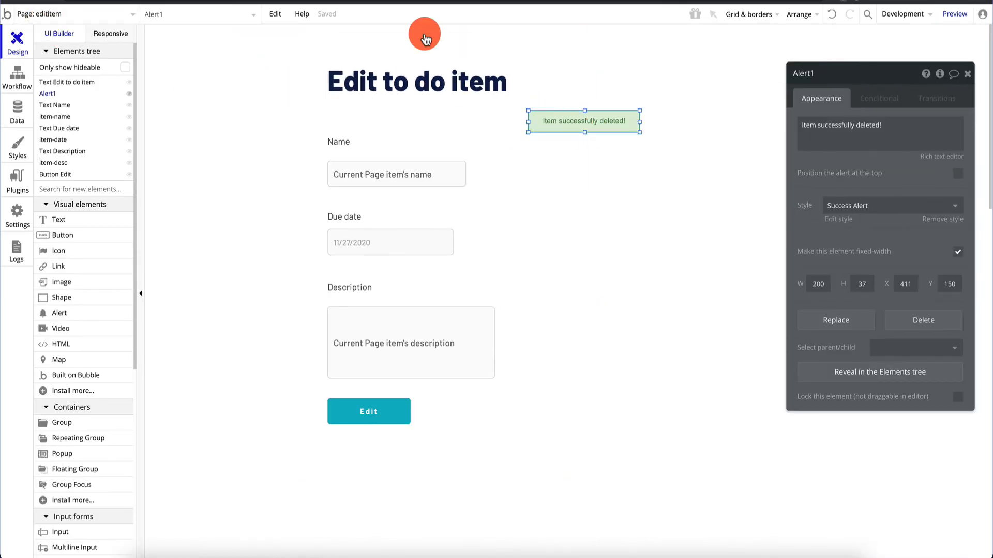
double_click(615, 121)
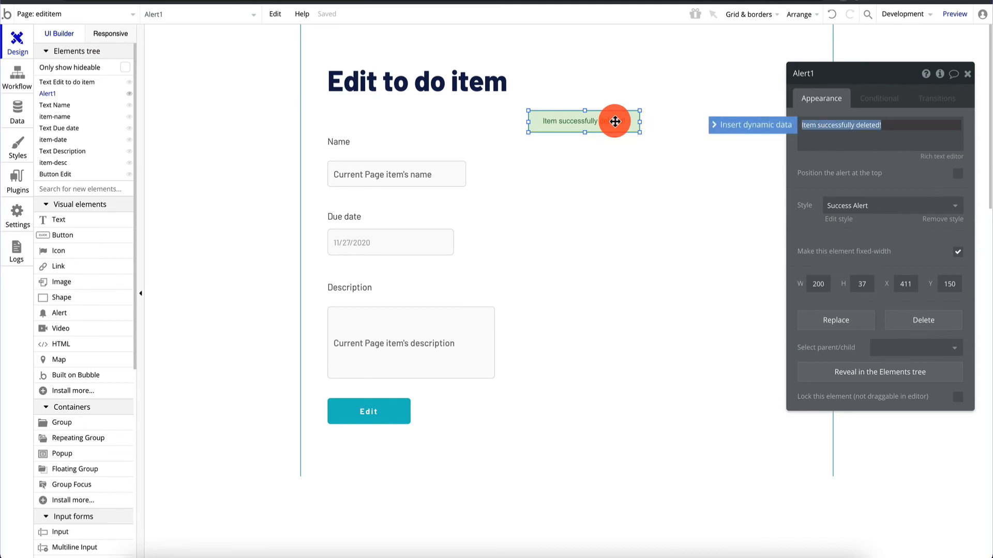
left_click(906, 126)
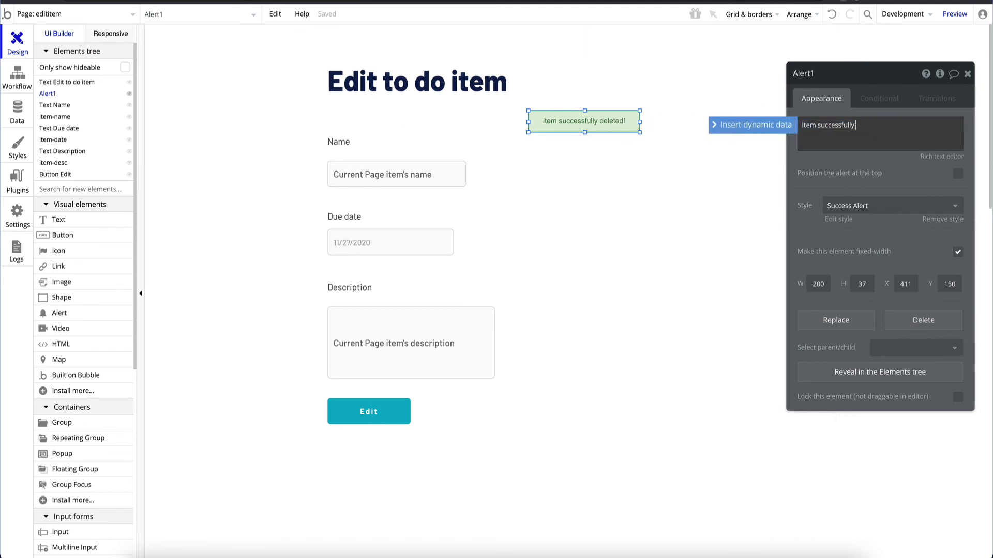
left_click(648, 197)
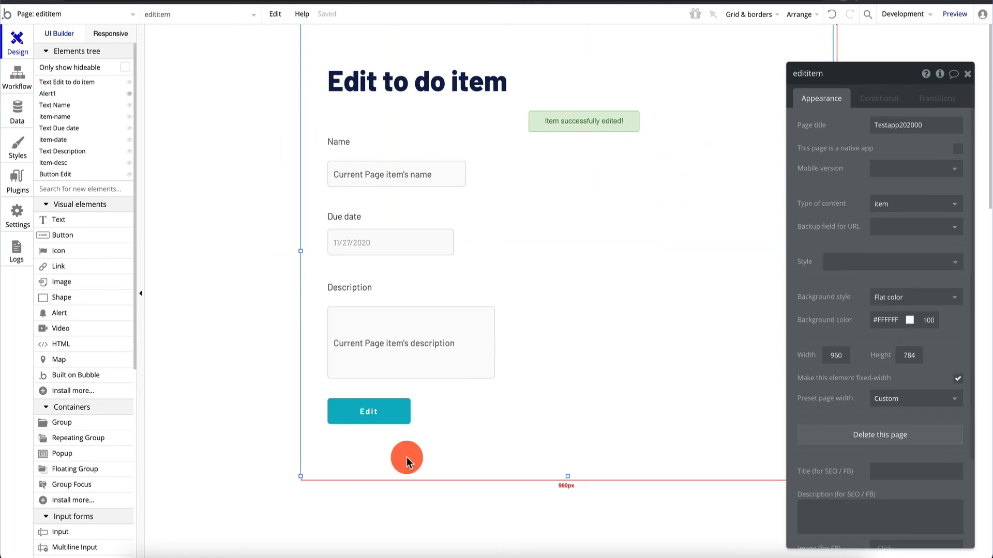
Step: Review the Show message action in the Edit button's workflow on the edititem page
left_click(383, 410)
left_click(870, 177)
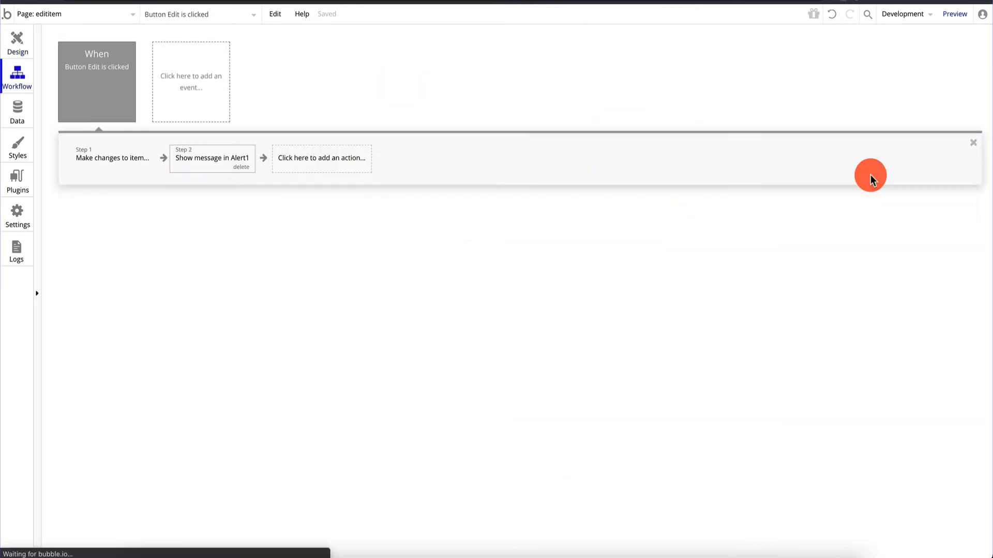
mouse_move(187, 160)
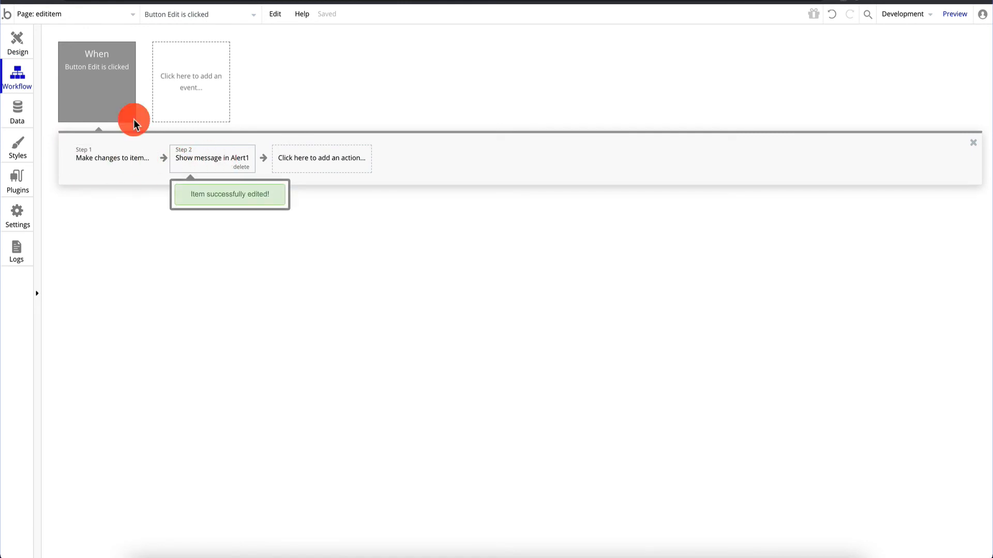
Step: Place an alert element on the index page beside the To do list heading, at about X 529, Y 5
left_click(49, 14)
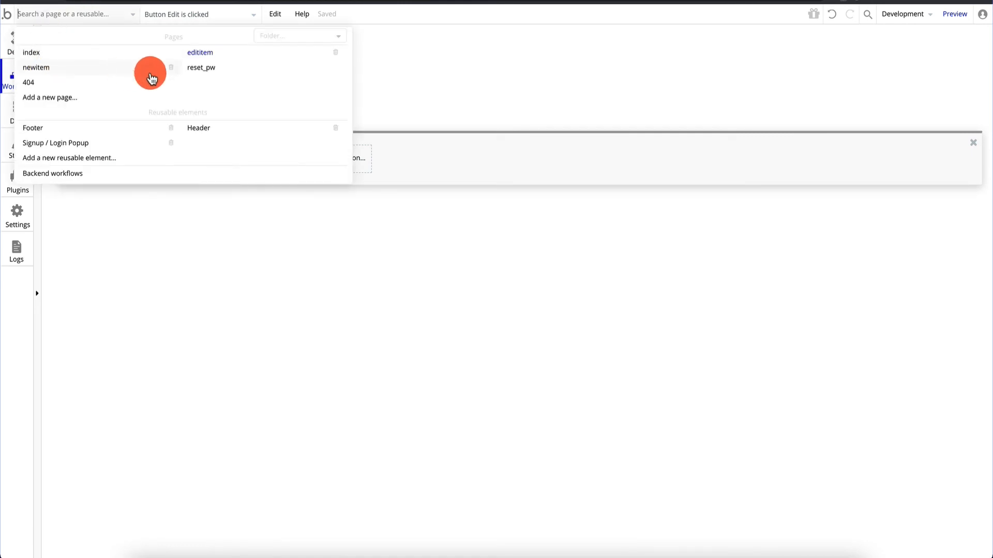
mouse_move(80, 71)
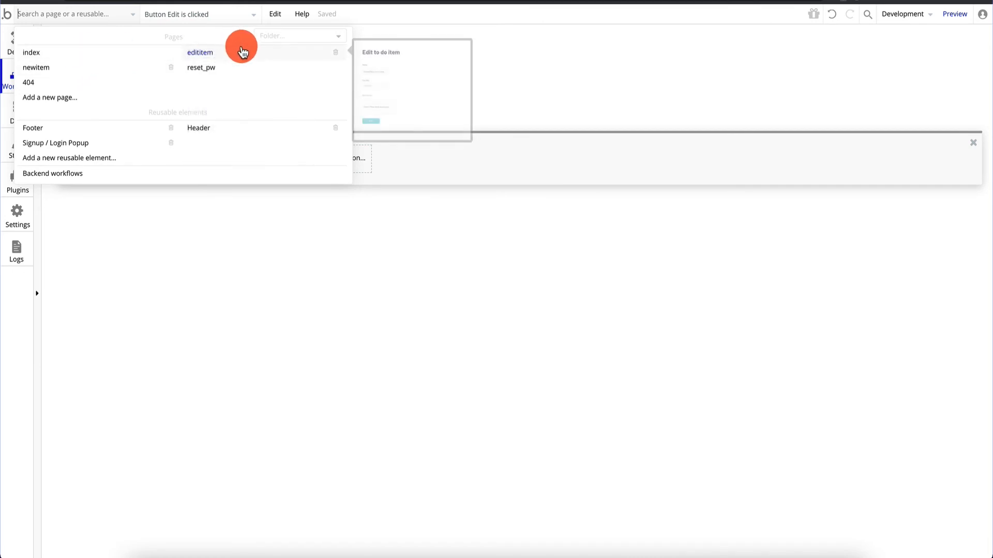
left_click(83, 58)
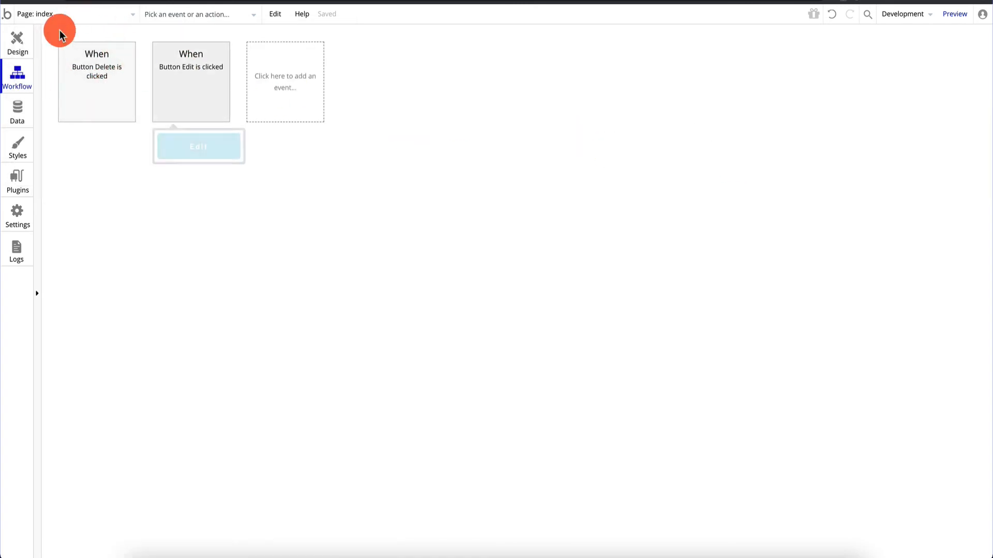
left_click(20, 43)
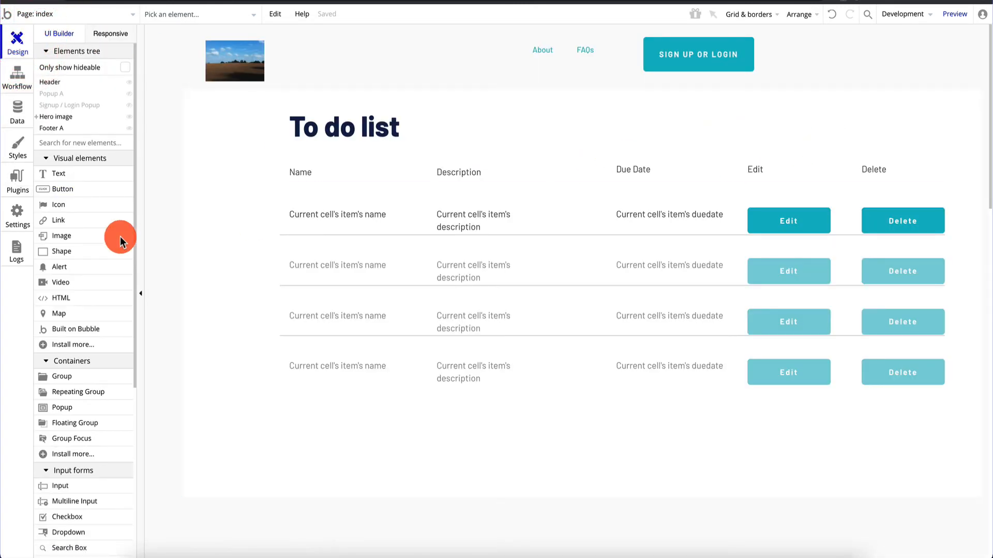
left_click_drag(66, 265, 604, 117)
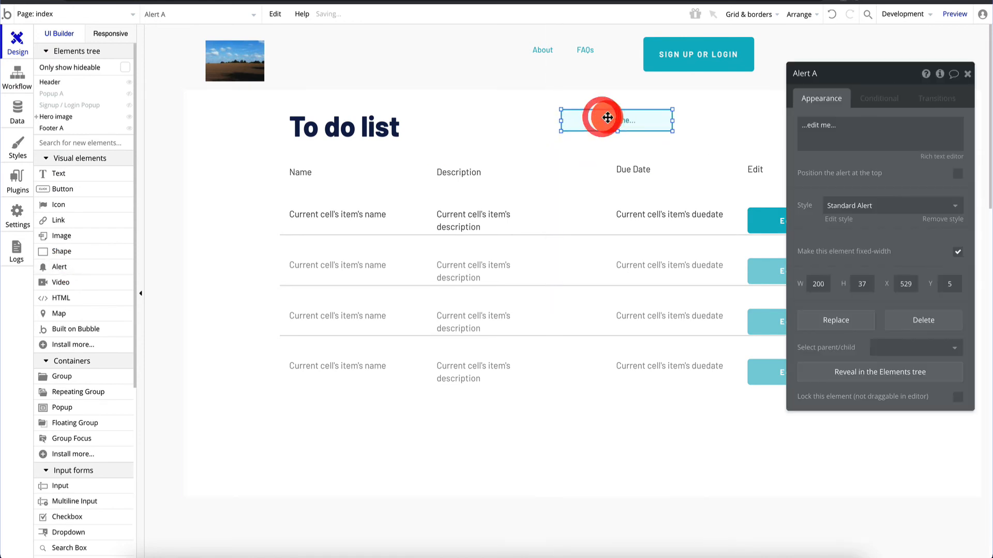
Step: Set the new alert's style to Success Alert and its text to "Item successfully deleted!"
left_click(877, 206)
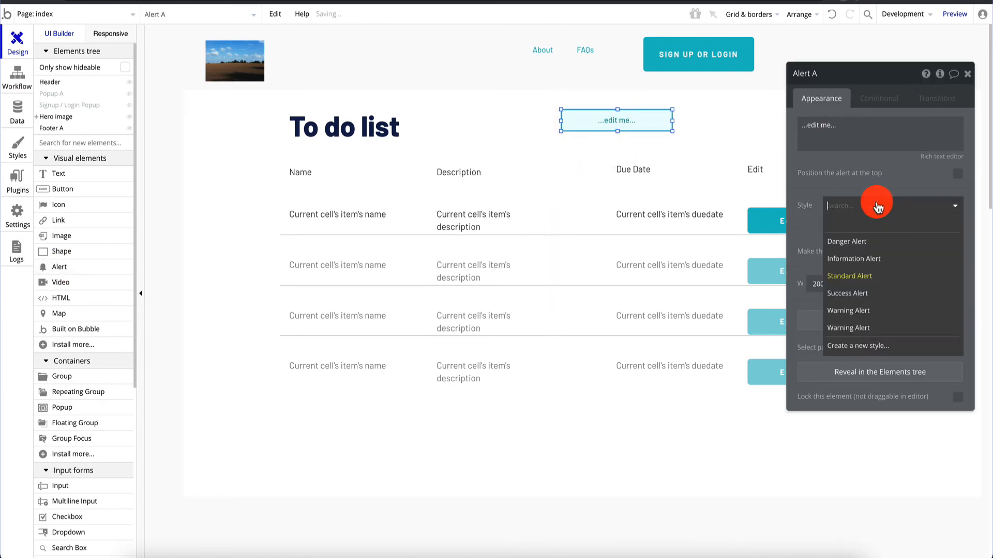
left_click(870, 303)
left_click(884, 127)
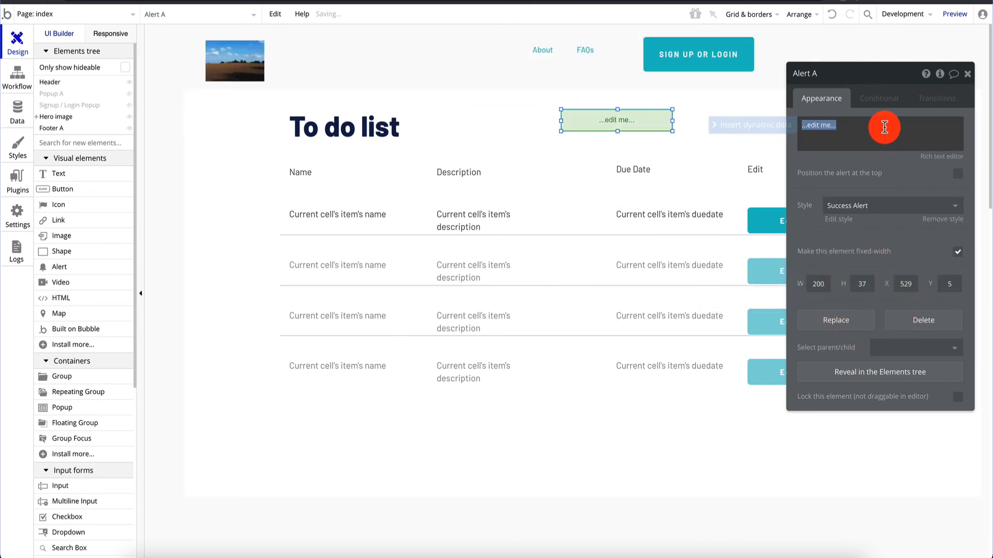
type("Item succes")
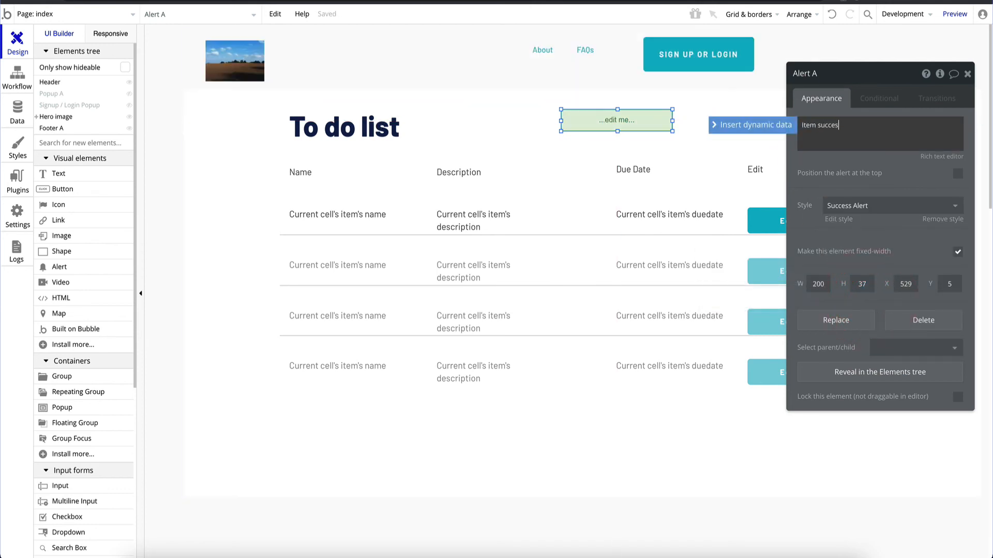
type("sfully deleted!")
left_click(514, 95)
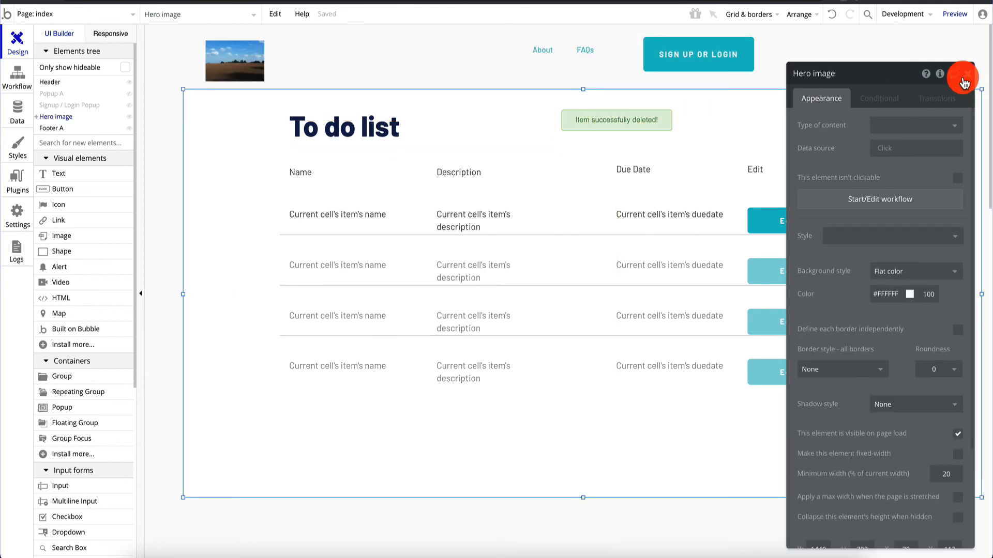
left_click(967, 75)
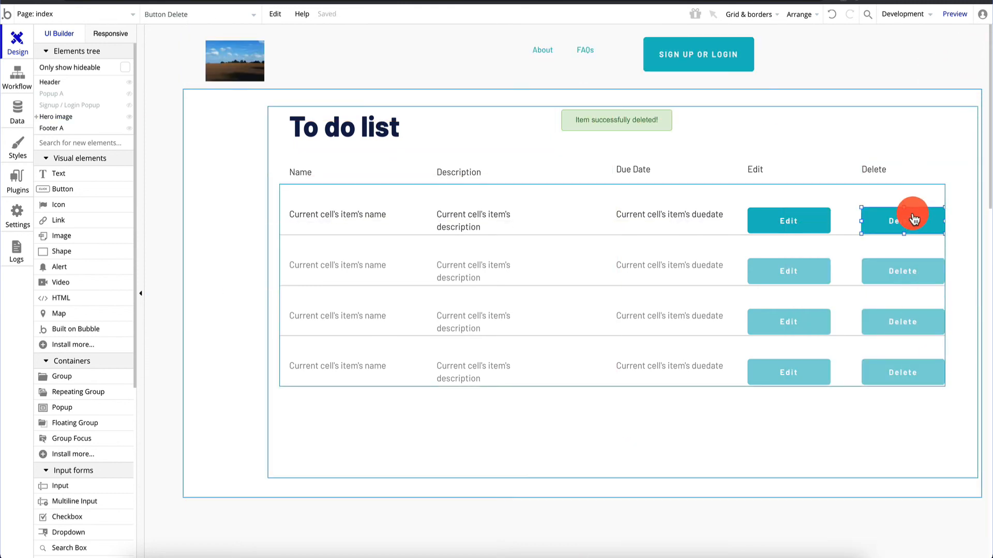
Step: Add a Show message action for the "Item successfully deleted!" alert to the Delete button's workflow, following the Delete item action
double_click(895, 223)
left_click(753, 177)
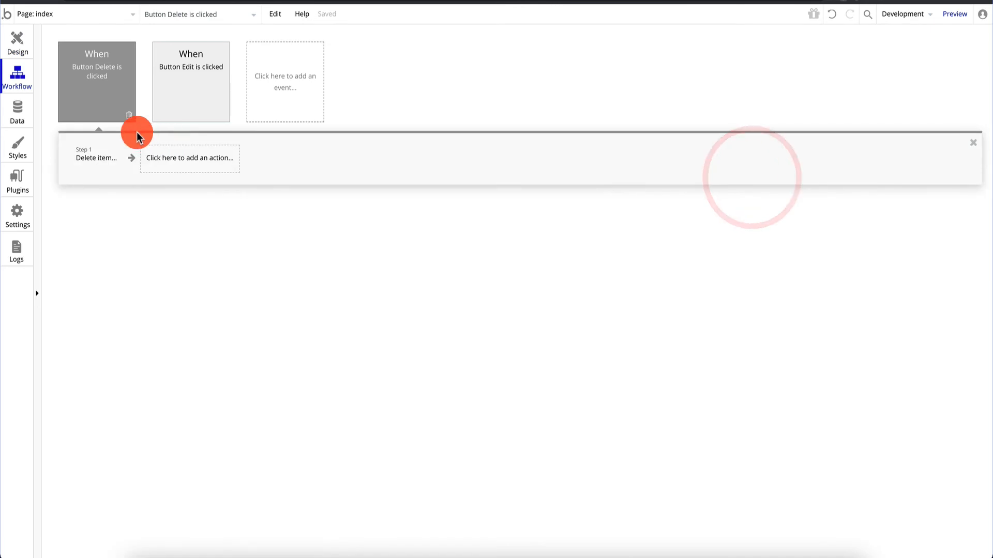
left_click(176, 166)
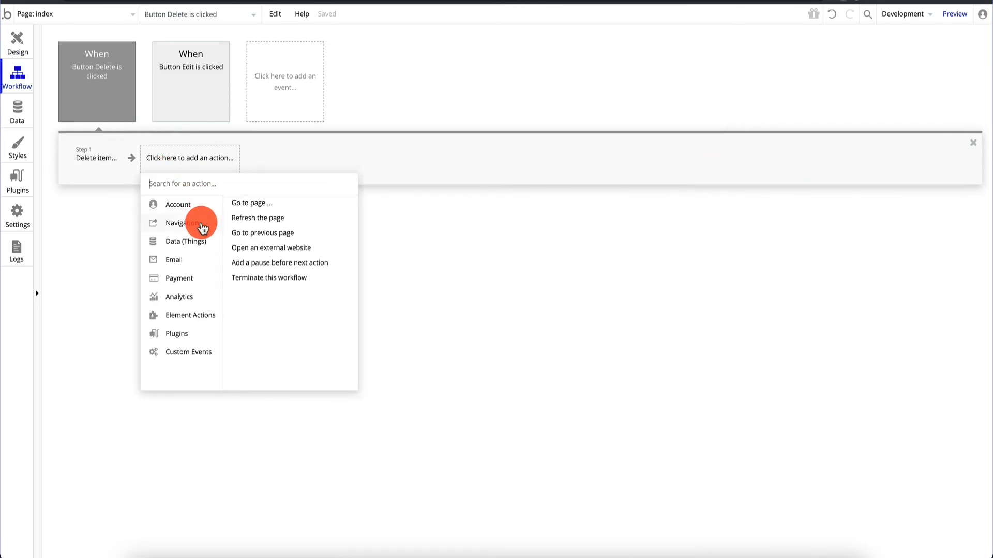
mouse_move(202, 236)
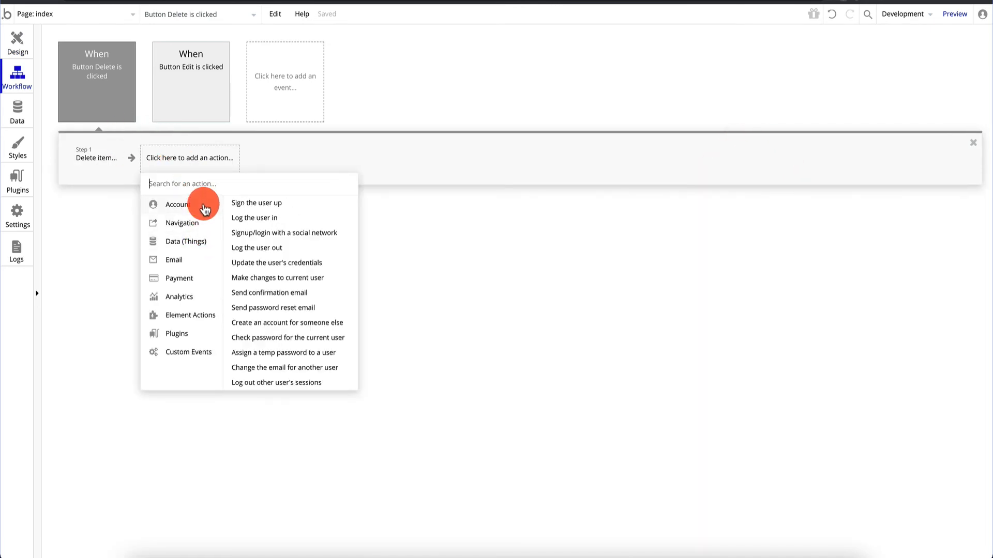
mouse_move(207, 314)
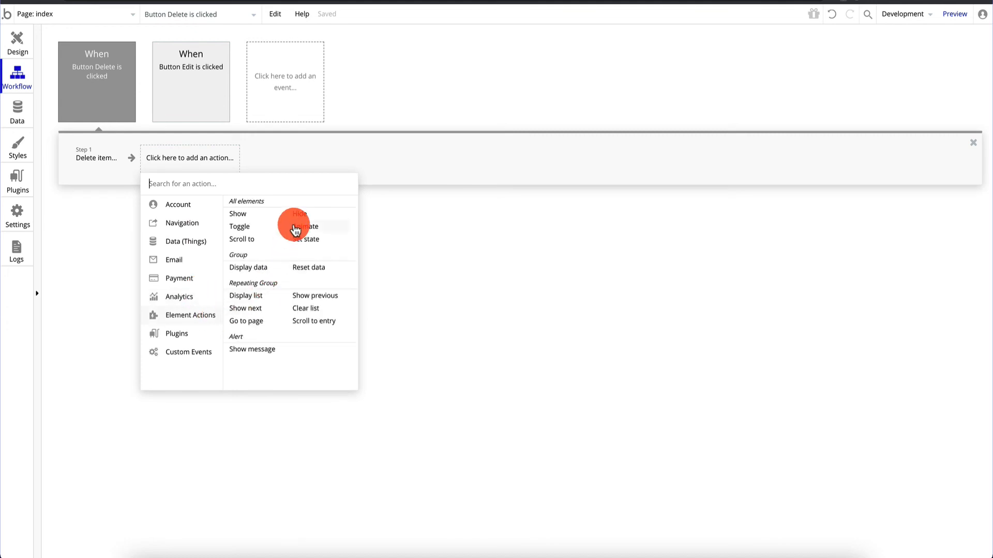
left_click(253, 350)
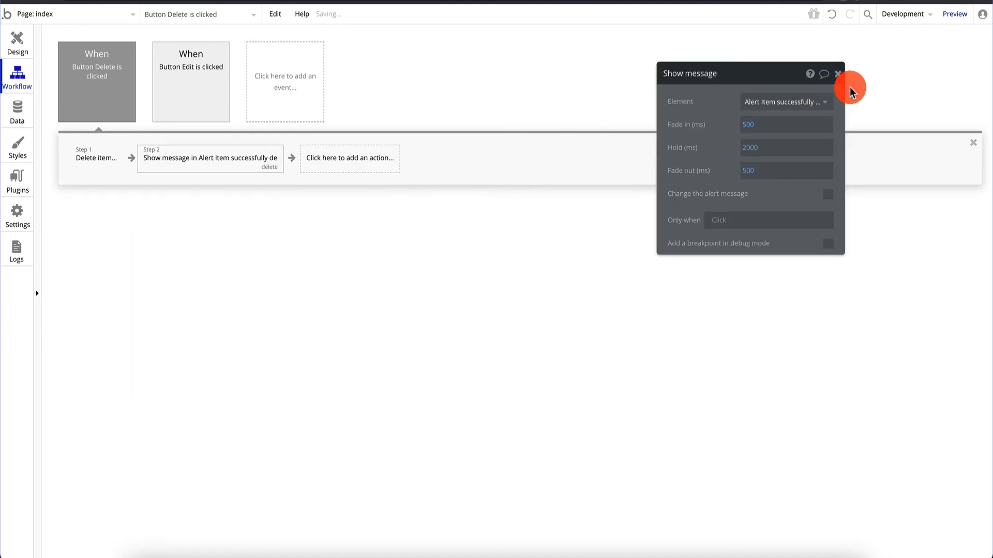
left_click(797, 107)
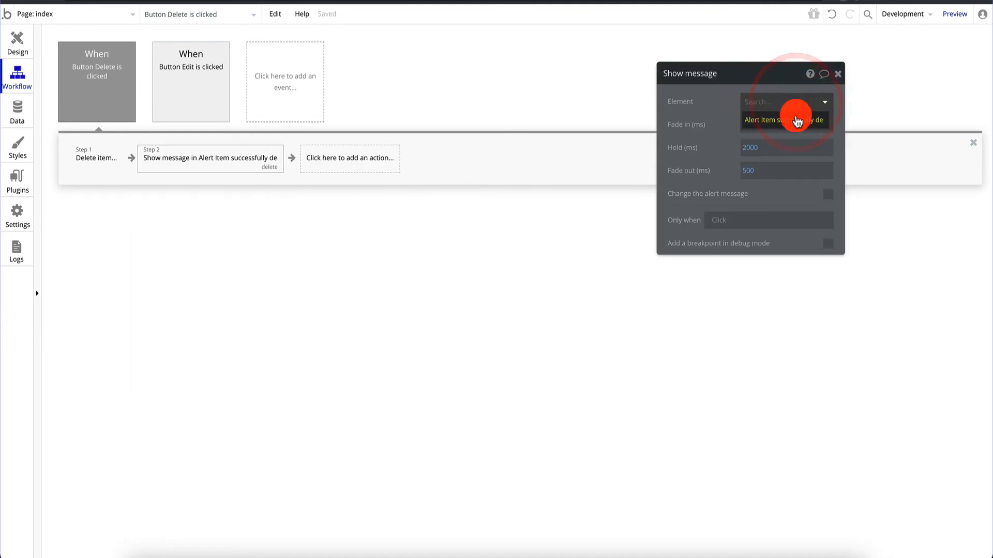
left_click(797, 121)
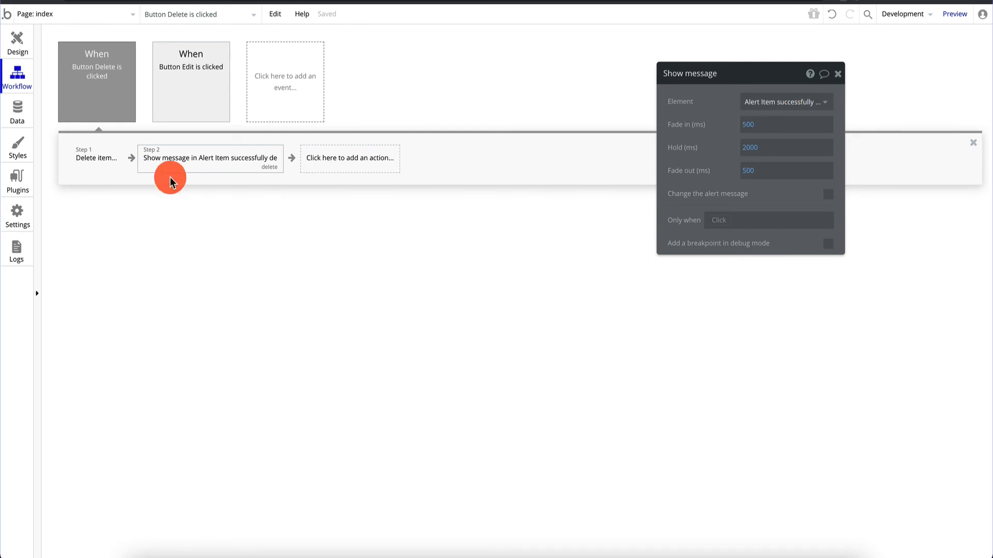
left_click(838, 73)
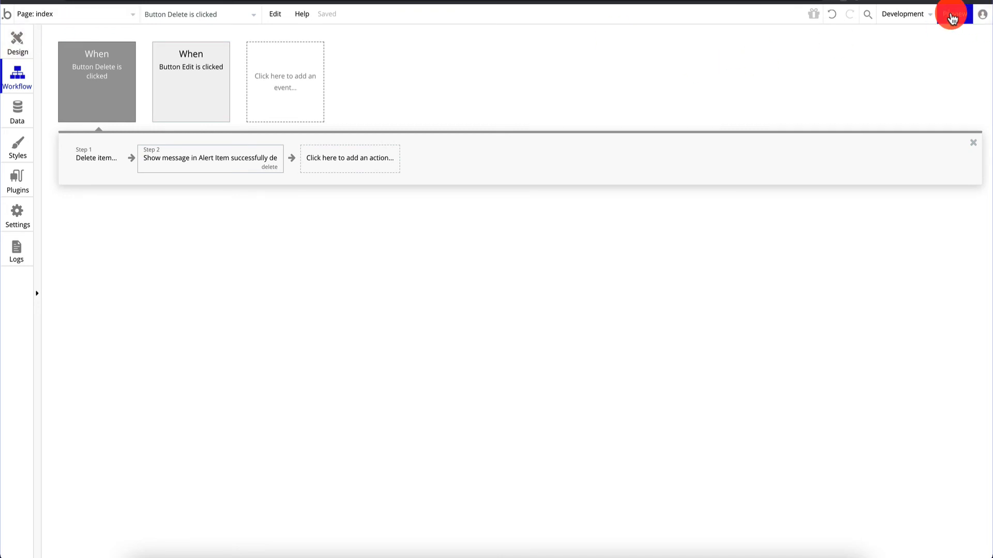
Step: Preview the index page, edit the listed item by appending "fdsljfsdlfjlksdjfl" to its description, and submit the edit
left_click(979, 23)
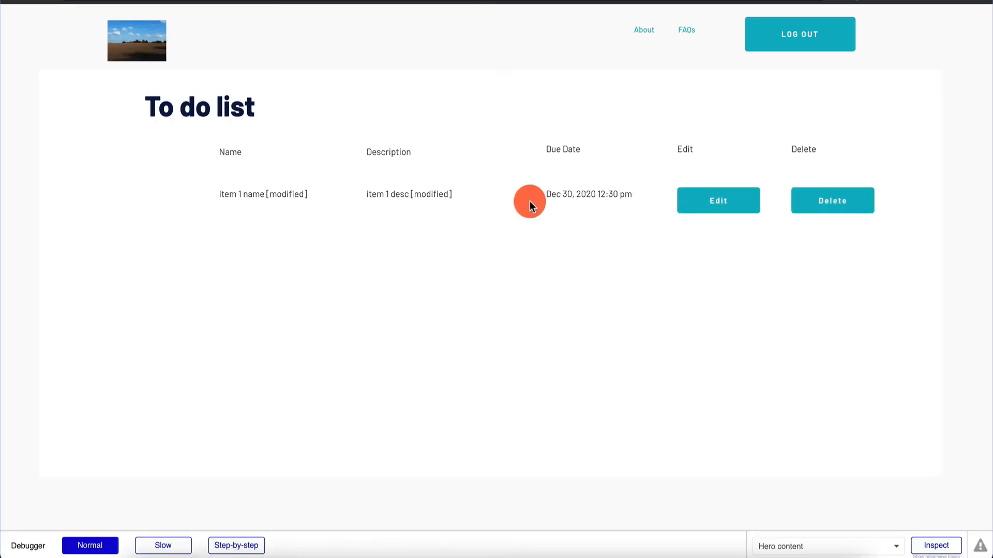
left_click(728, 206)
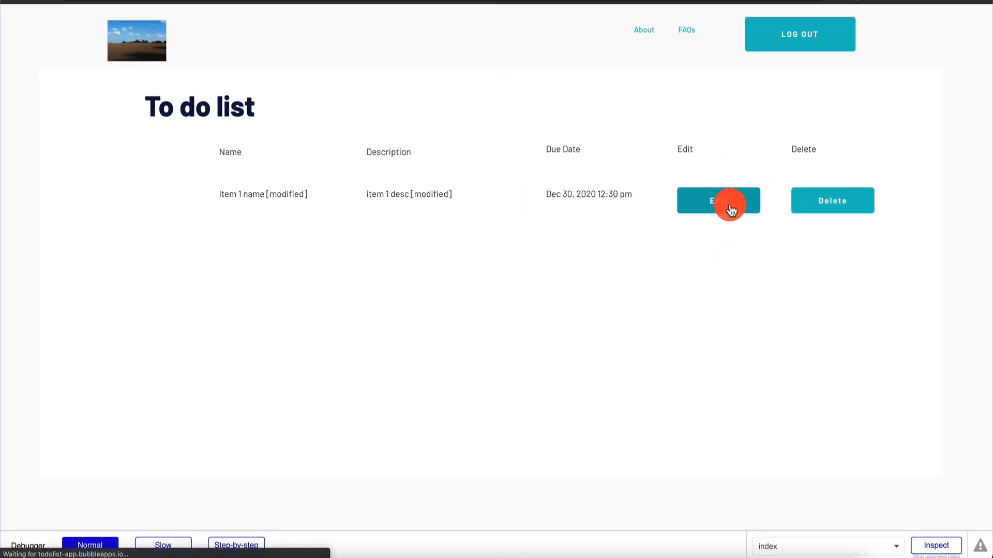
left_click(328, 312)
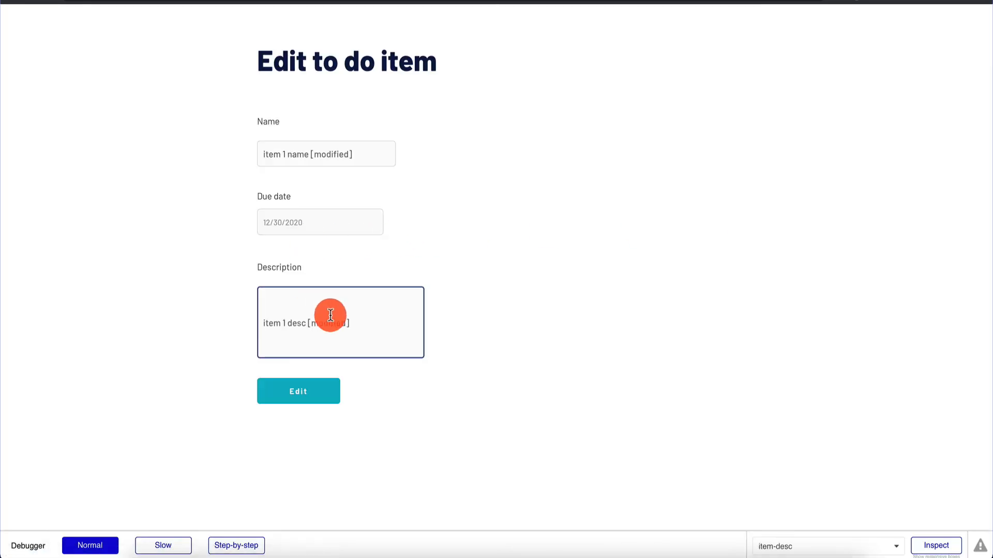
left_click(392, 326)
type("fdsljfsdlfjlksdjfl")
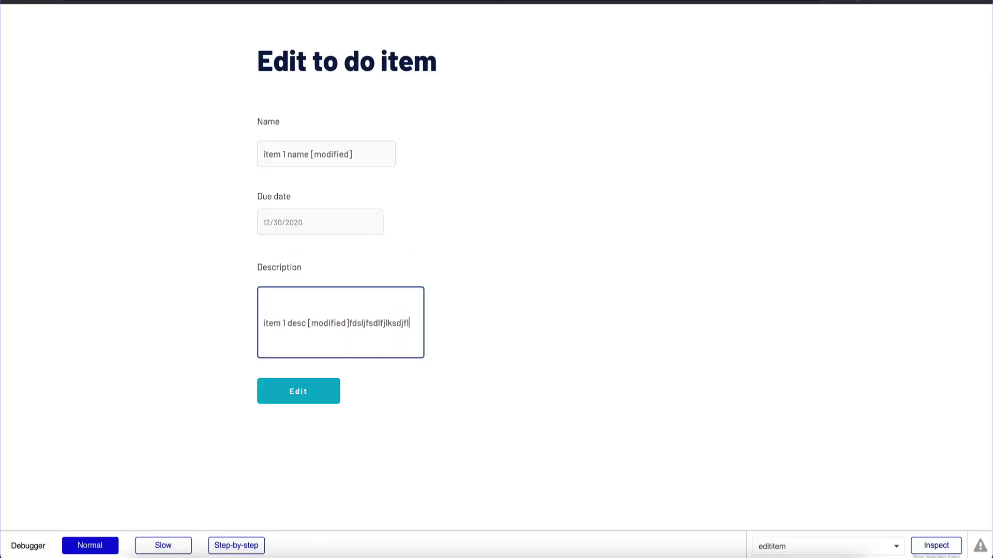
left_click(315, 392)
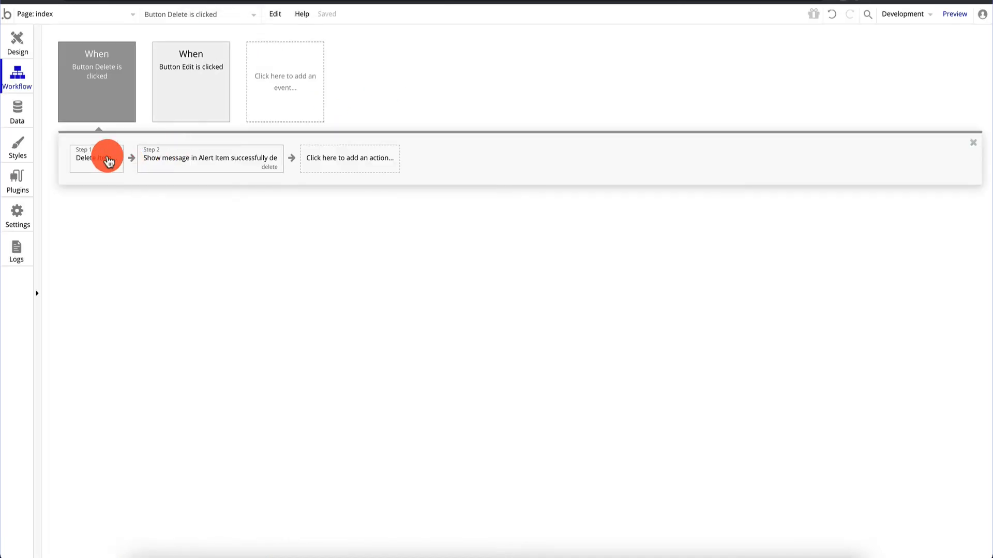
Step: Open the Edit button's workflow on the edititem page and review its Show message action
left_click(52, 19)
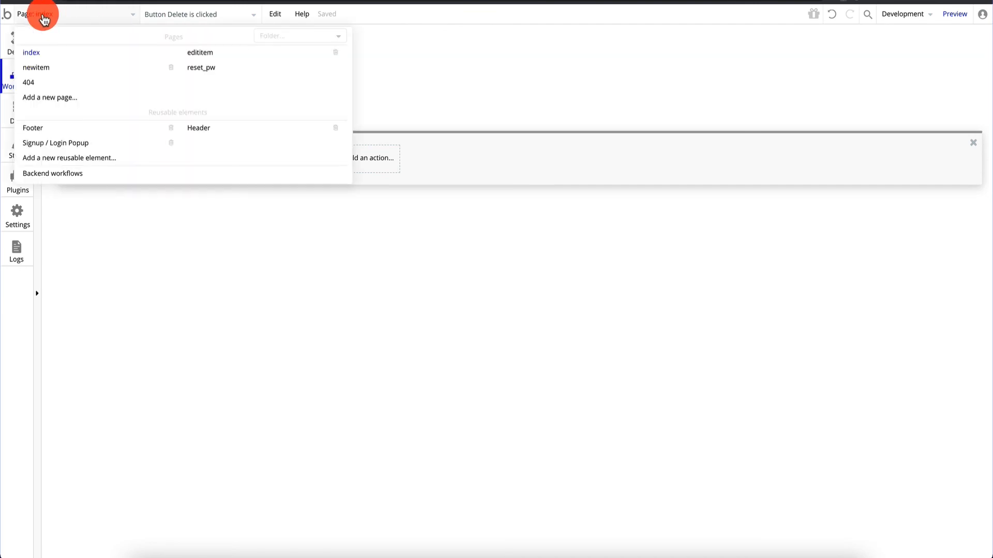
left_click(233, 51)
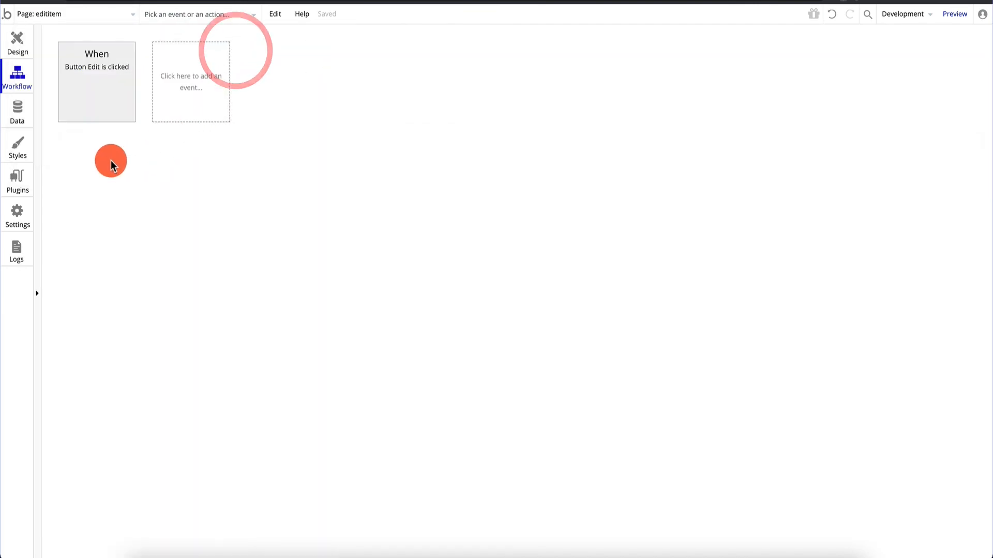
left_click(106, 113)
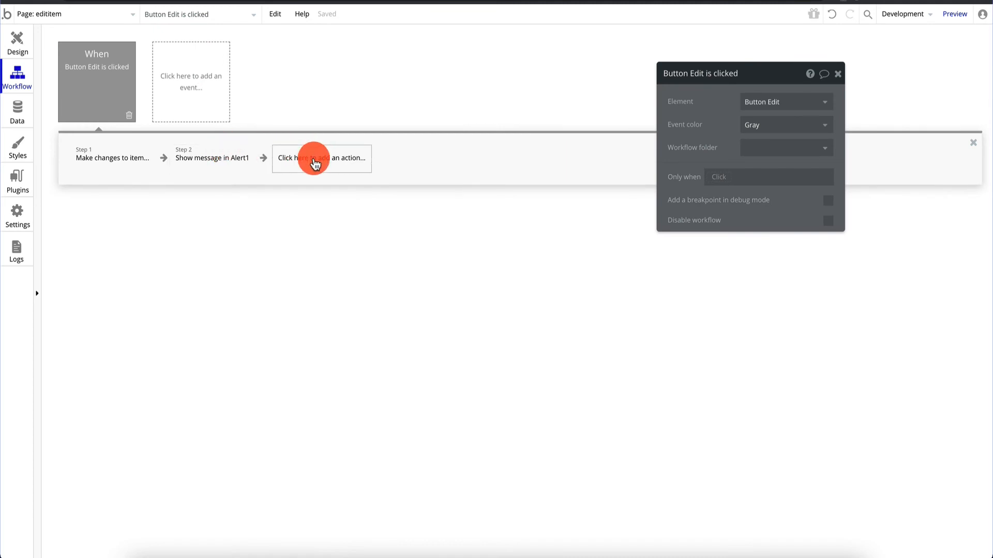
left_click(205, 159)
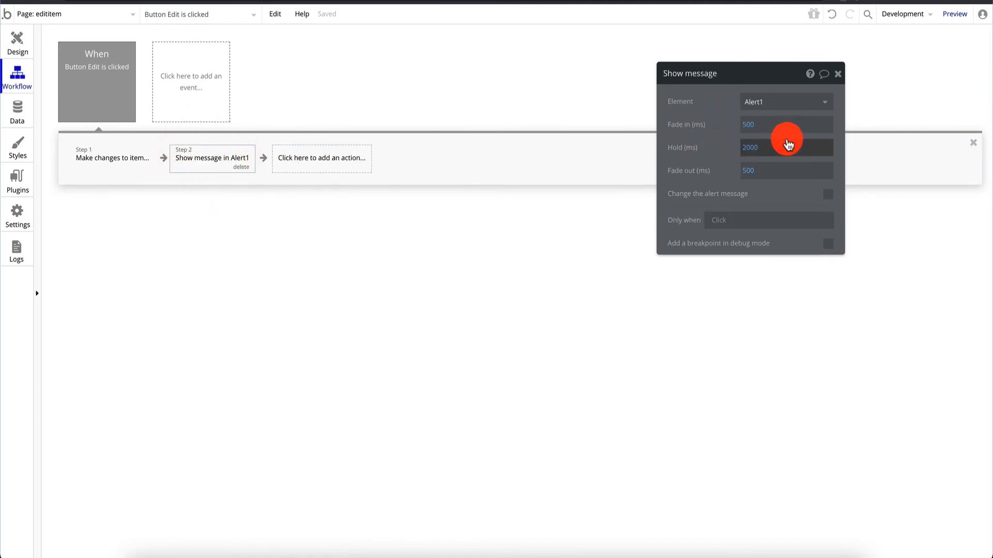
left_click(323, 162)
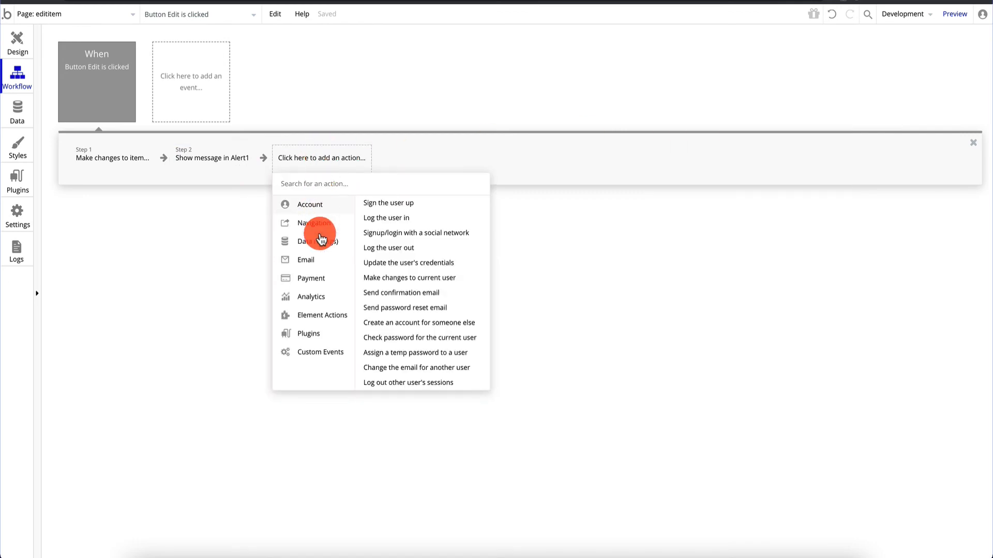
mouse_move(331, 242)
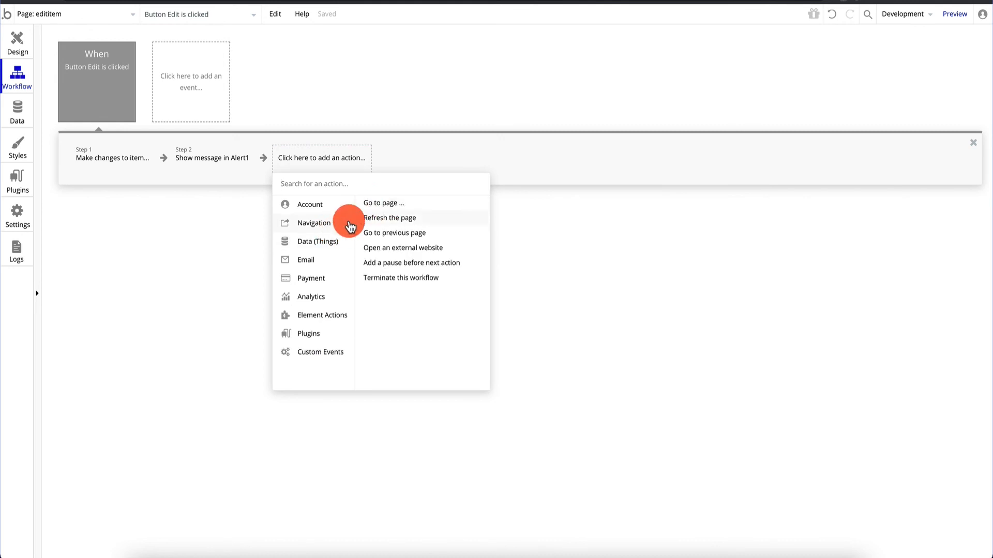
left_click(343, 223)
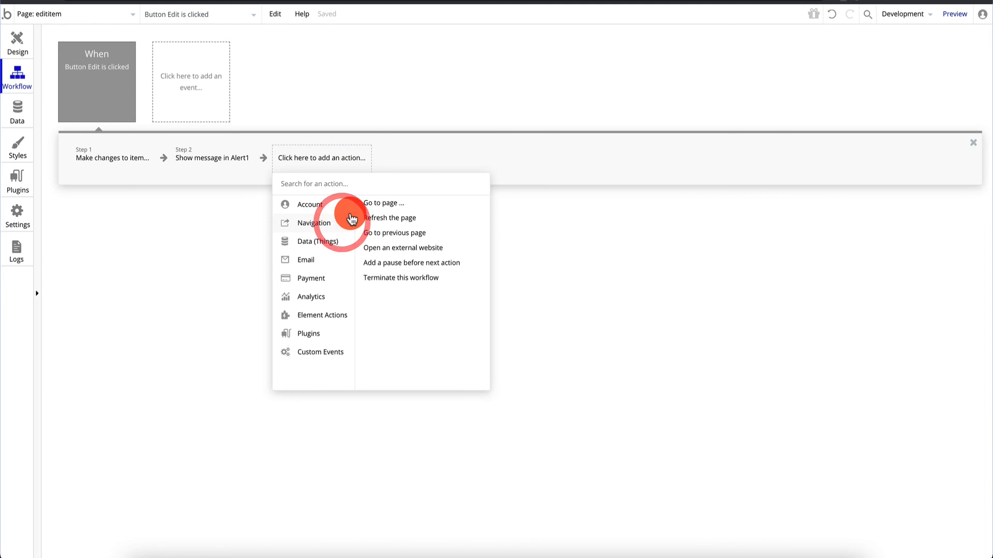
left_click(396, 203)
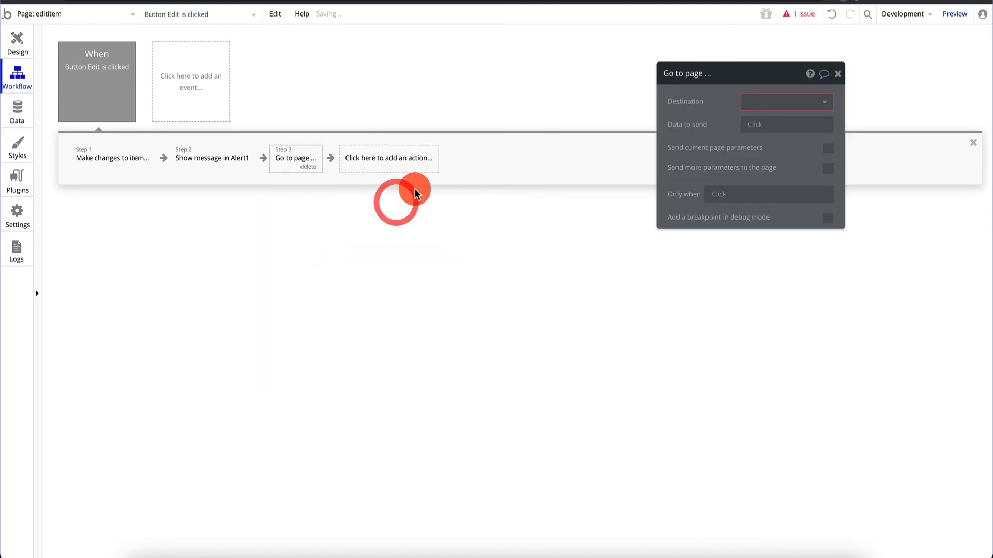
left_click(309, 167)
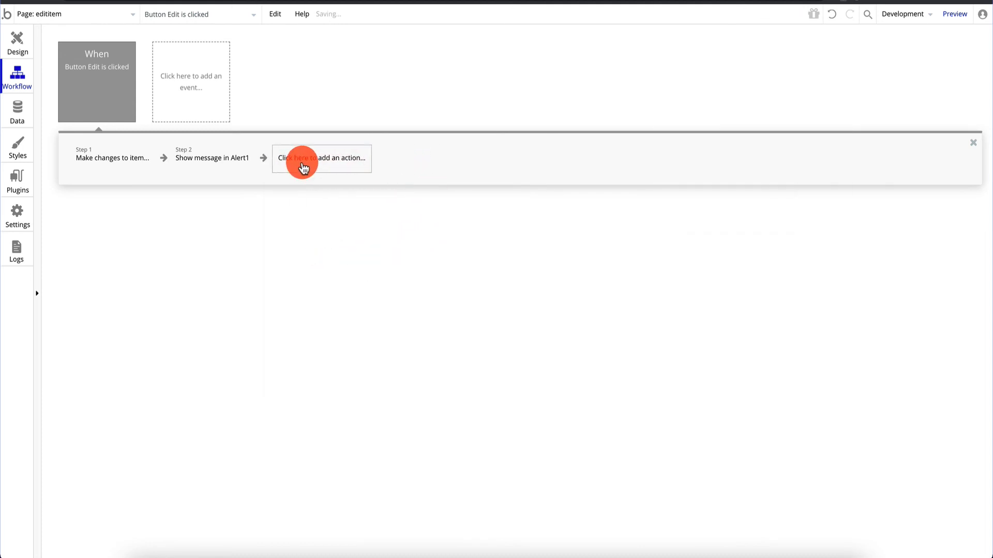
Step: Add a Go to previous page action as step 3 of the Edit button's workflow, and switch to the index page
left_click(300, 161)
left_click(310, 222)
left_click(432, 232)
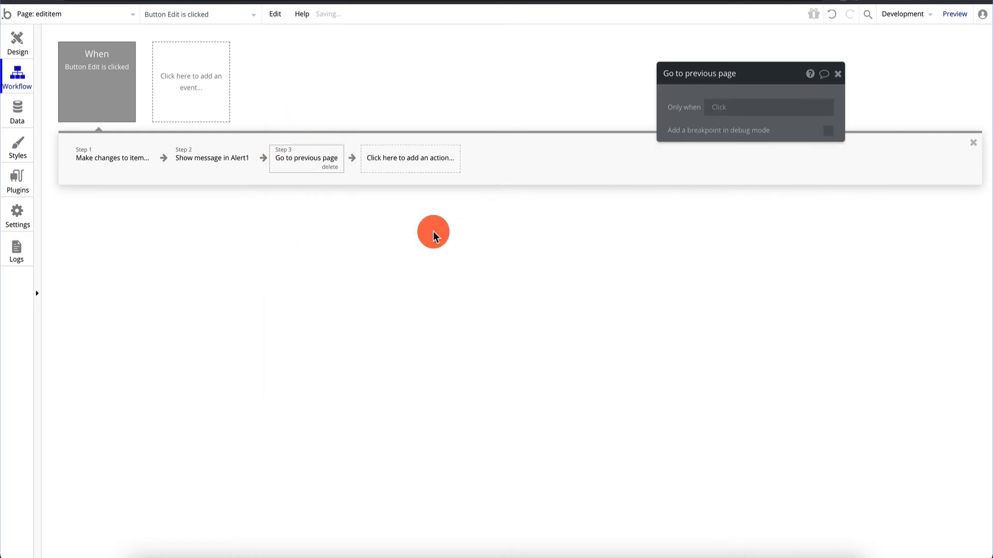
left_click(842, 74)
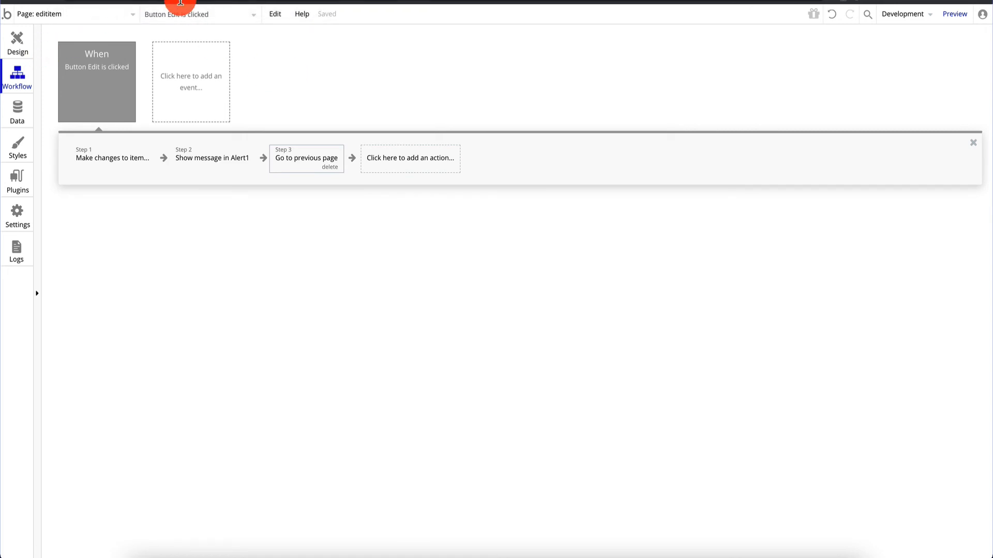
left_click(64, 21)
left_click(53, 52)
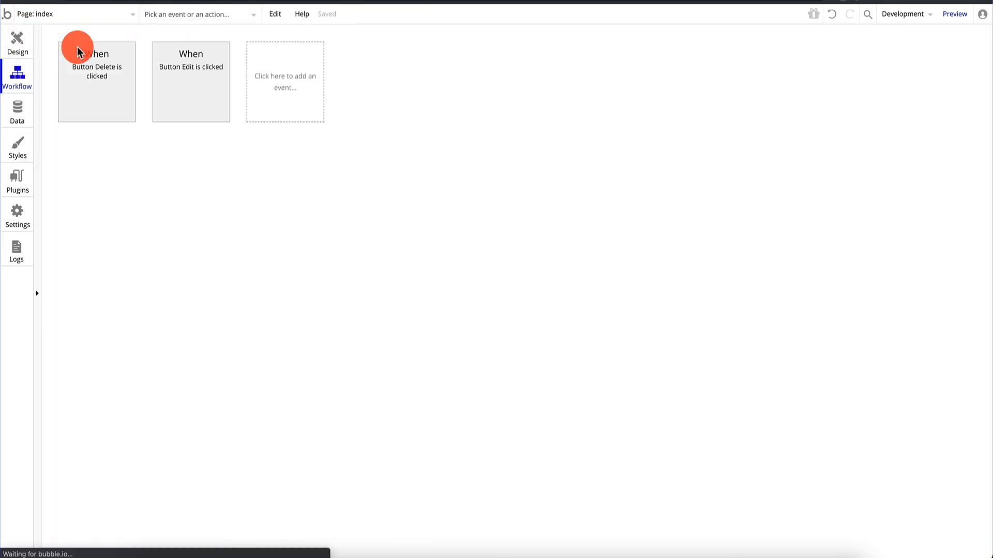
Step: Preview the index page, open the listed item for editing, remove "fdsljfsdlfjlksdjfl" from its description, and submit the edit
left_click(929, 12)
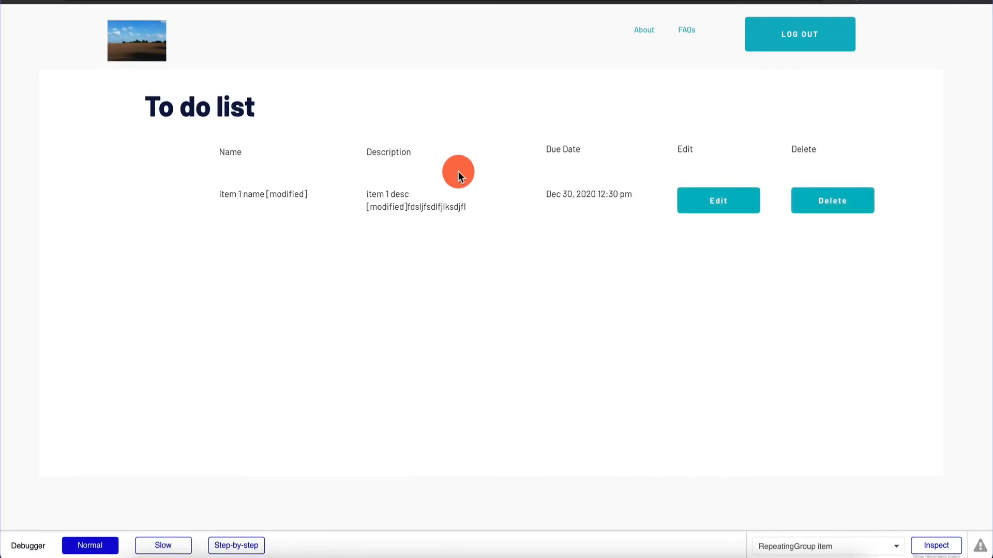
left_click(719, 205)
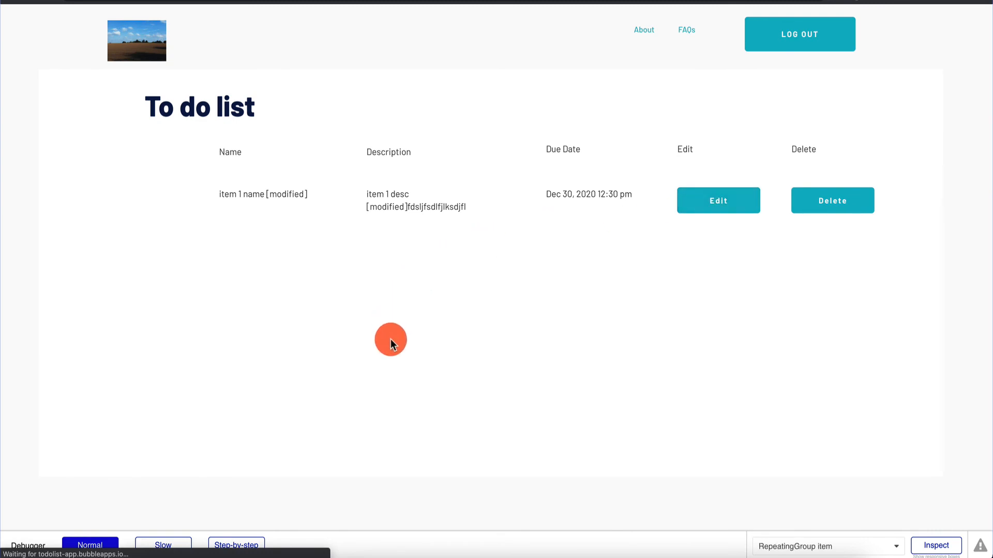
left_click(366, 324)
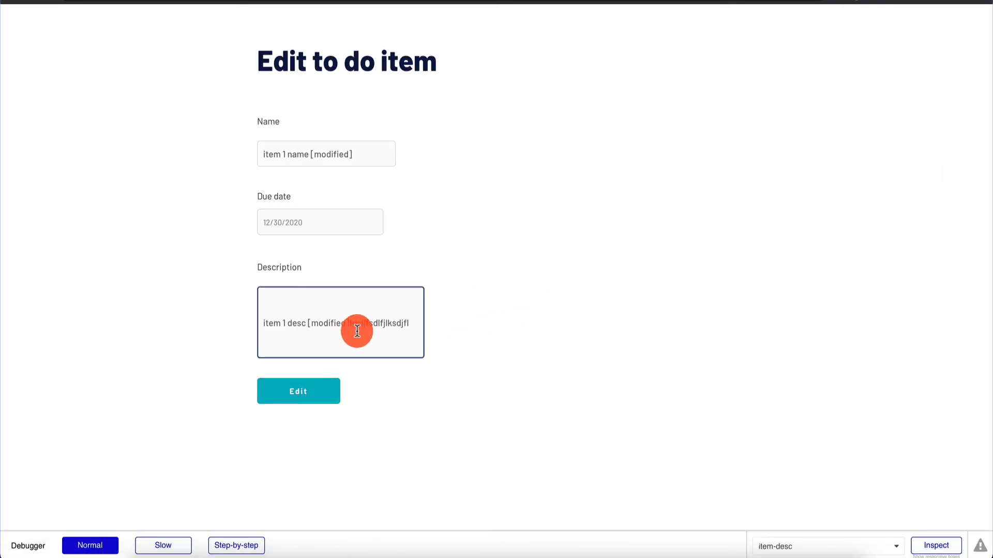
double_click(367, 323)
key("BackSpace")
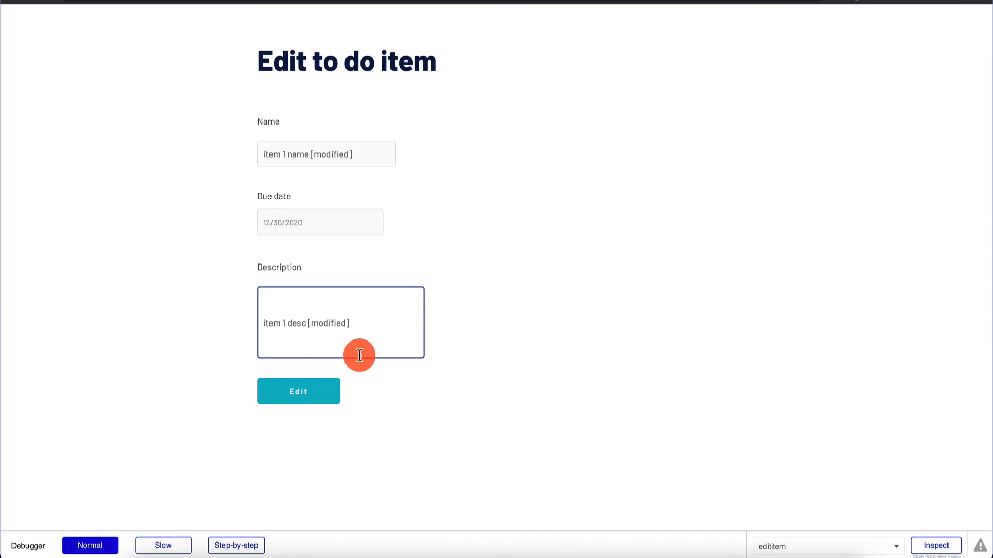
left_click(332, 402)
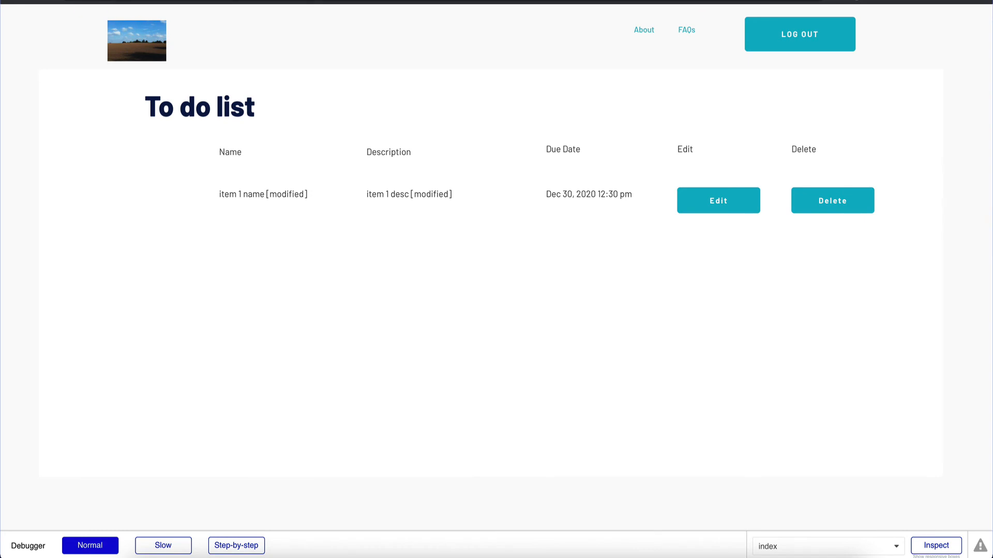
Step: Return to the Bubble editor, open the newitem page in the design view, preview it, and start filling in the item name
left_click(155, 1)
left_click(15, 41)
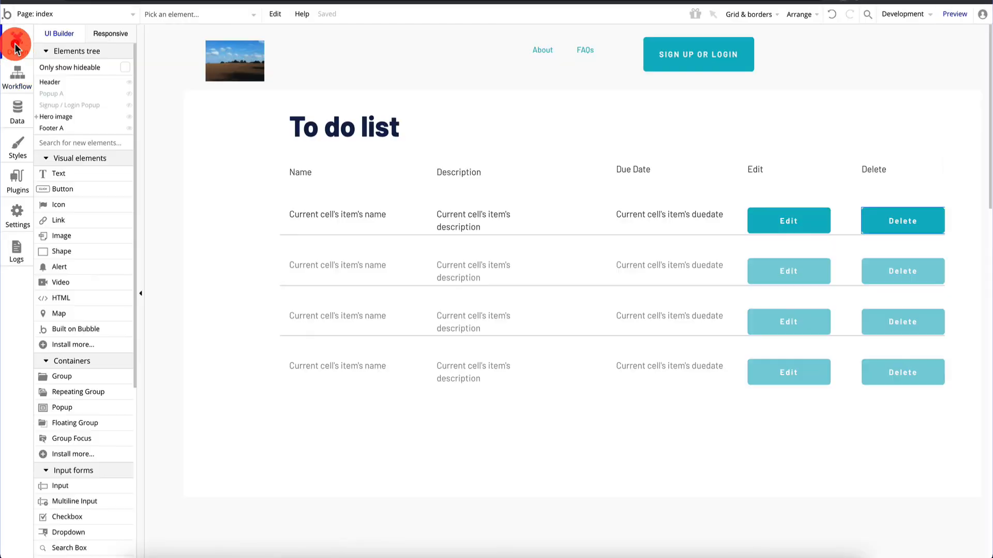
left_click(49, 14)
left_click(42, 68)
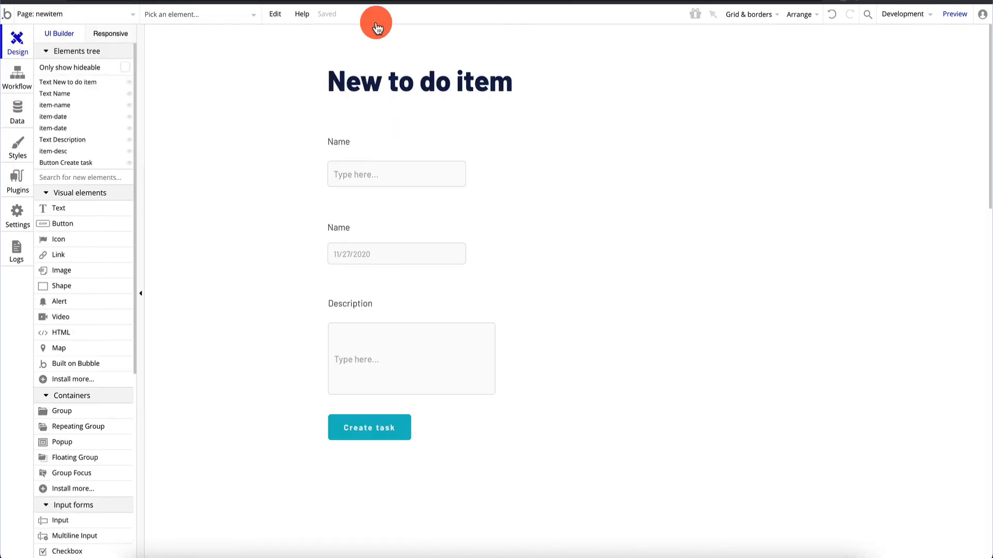
left_click(965, 20)
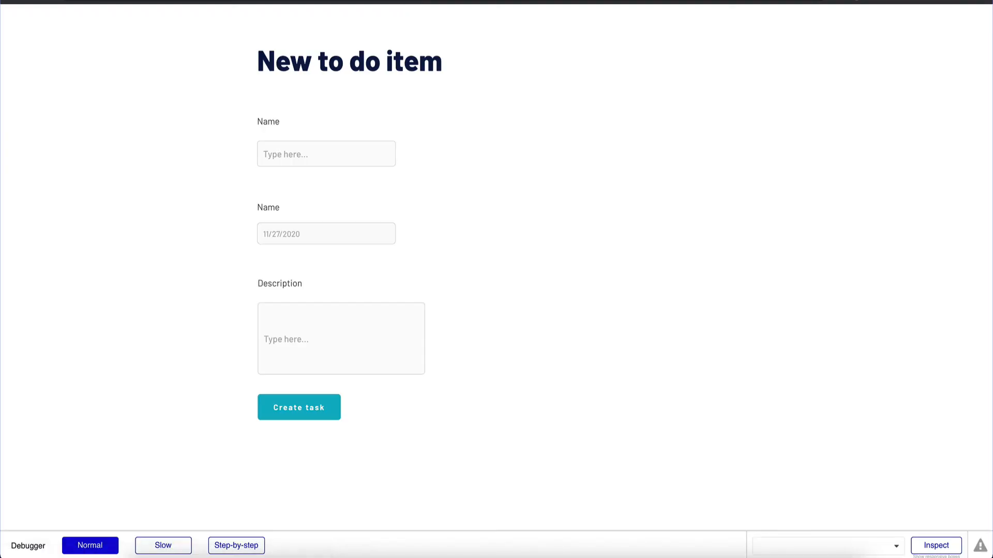
left_click(286, 154)
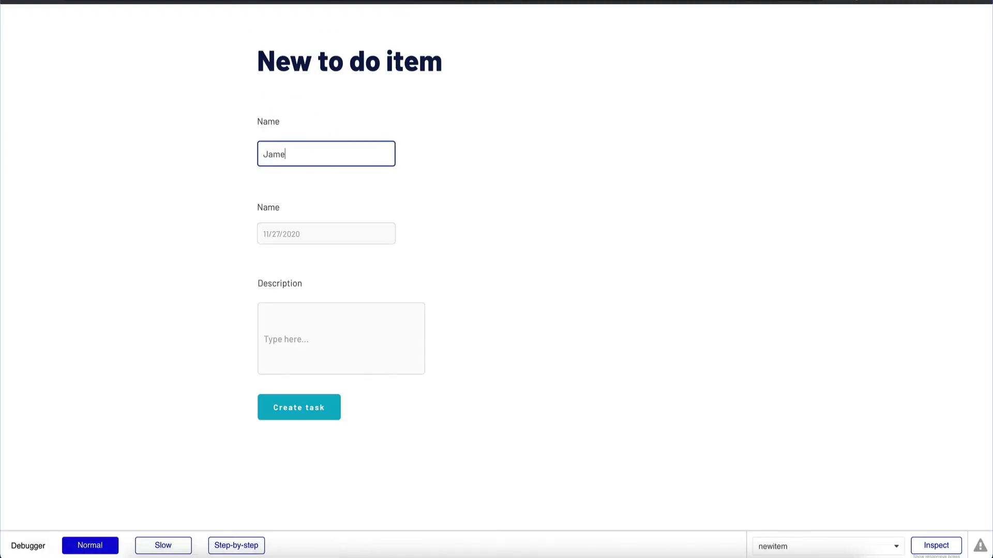
Step: Run the app as the second listed user from the All Users app data, and bring up the new to do item page
key("ctrl+shift+Tab")
left_click(15, 117)
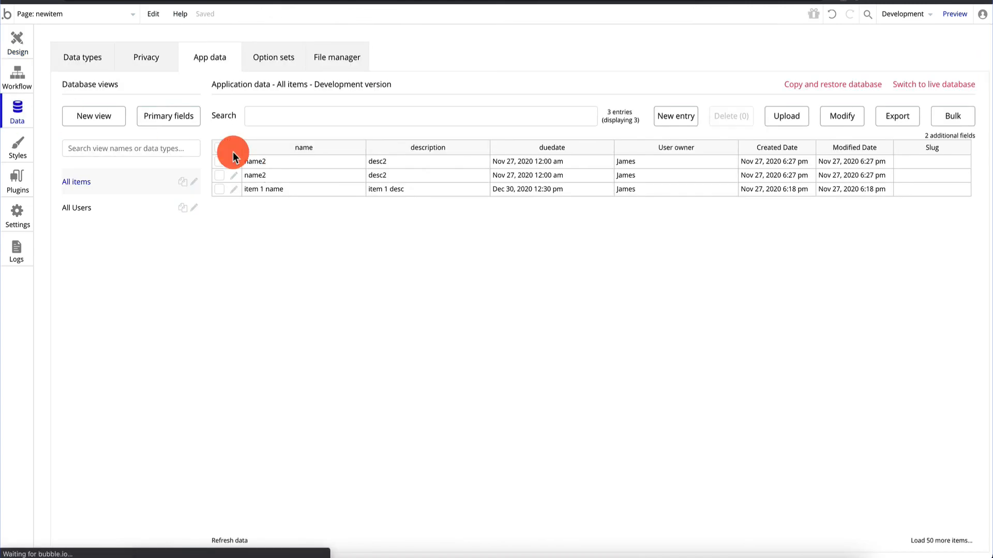
left_click(125, 218)
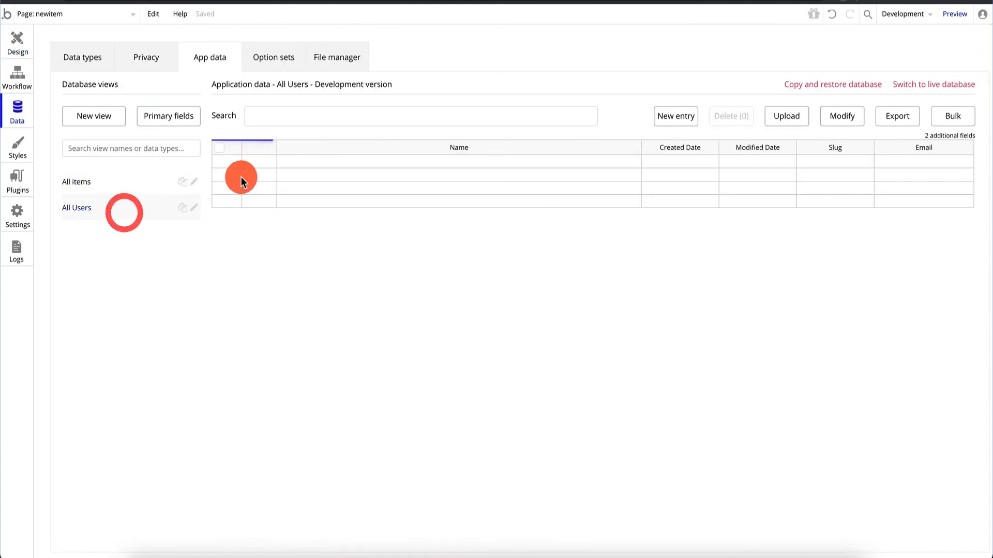
left_click(263, 177)
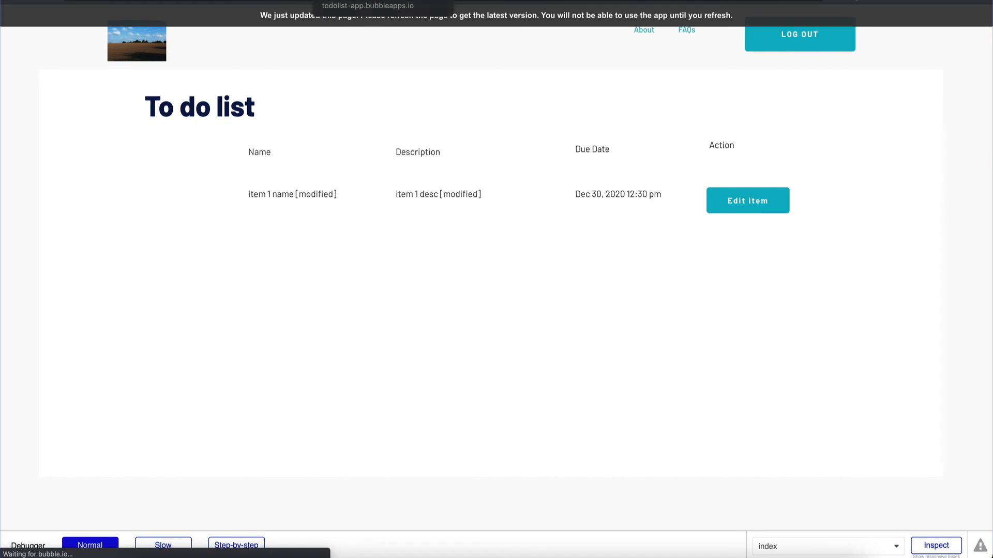
left_click(365, 165)
left_click(359, 32)
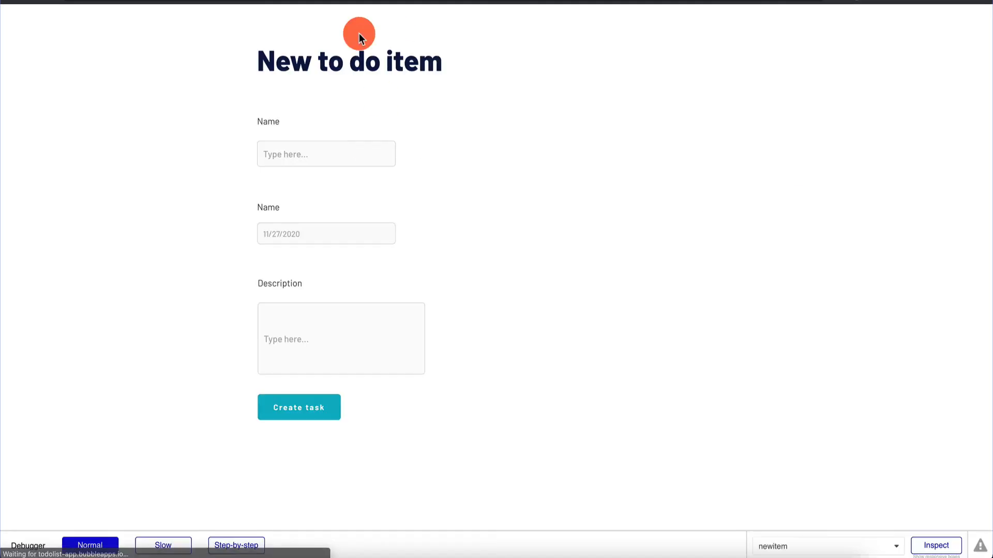
Step: Enter the user's first name followed by "todo name" as the name and by "todo desc" as the description, and create the task
left_click(333, 148)
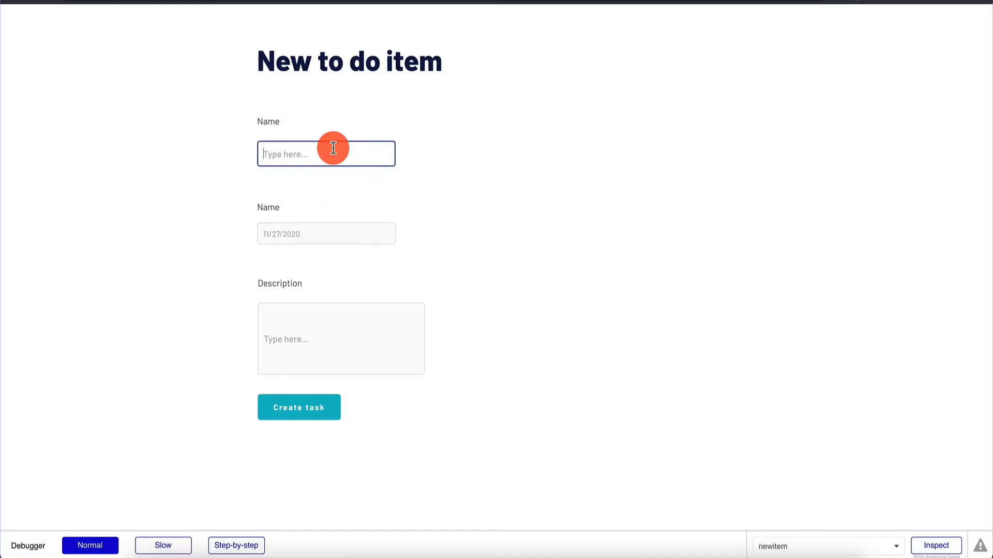
type("James todo name")
key("Tab")
left_click(213, 332)
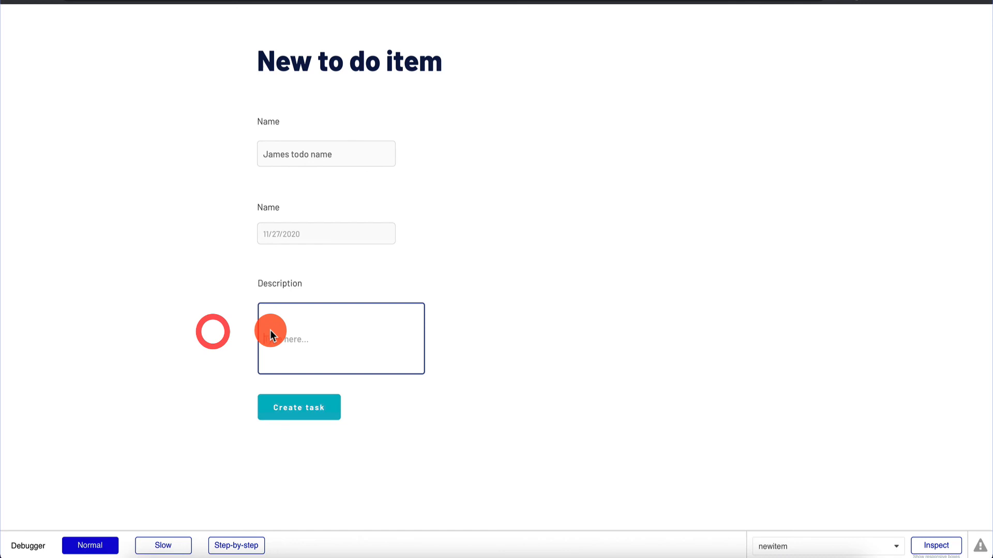
left_click(331, 341)
type("James todo desc")
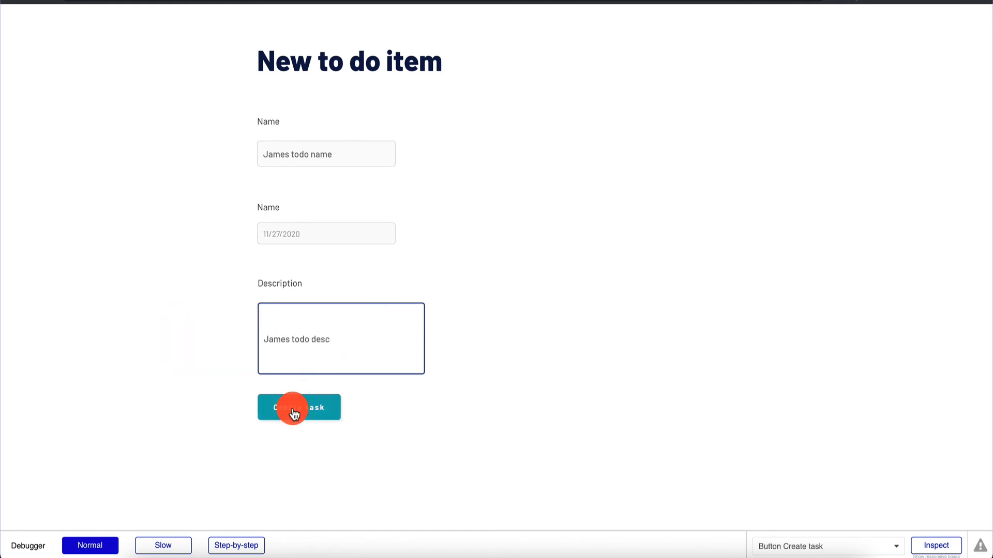
left_click(302, 397)
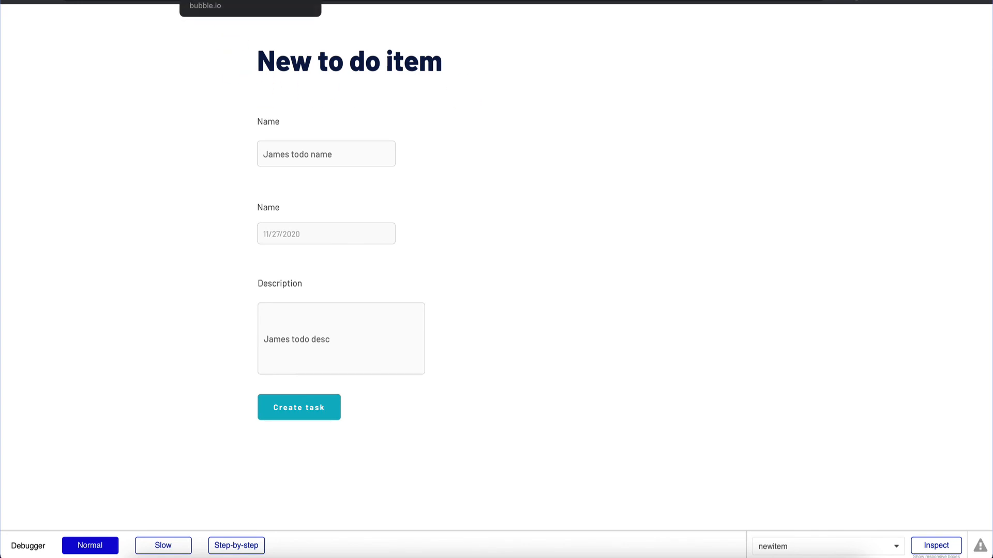
Step: Add an alert reading "Item successfully created!" below the newitem page's heading in the editor, and give it the Success Alert style
left_click(227, 0)
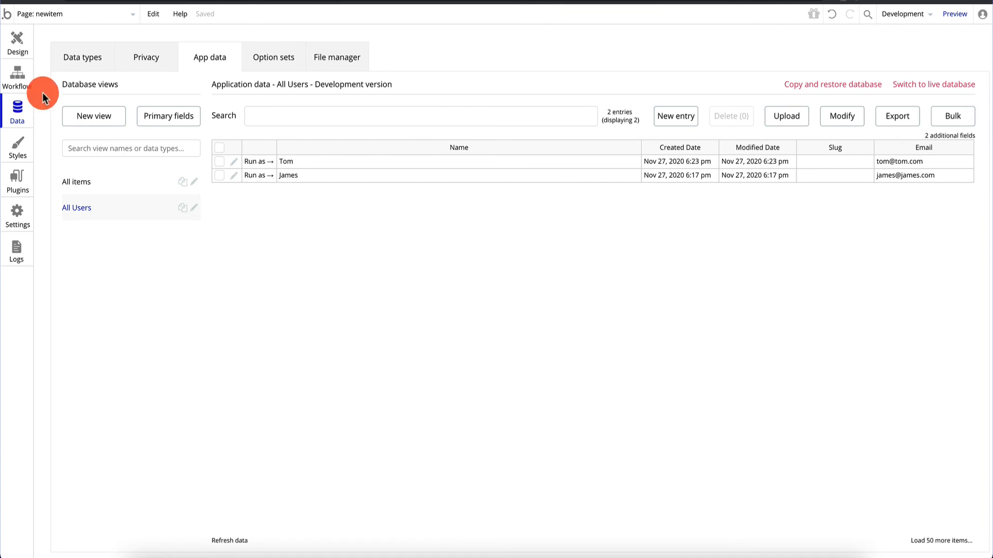
left_click(23, 32)
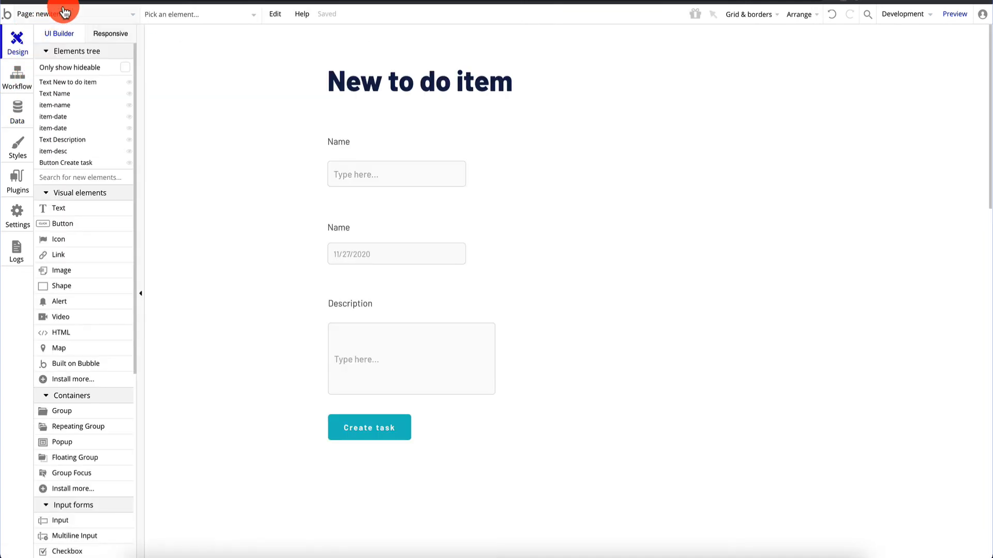
left_click(394, 433)
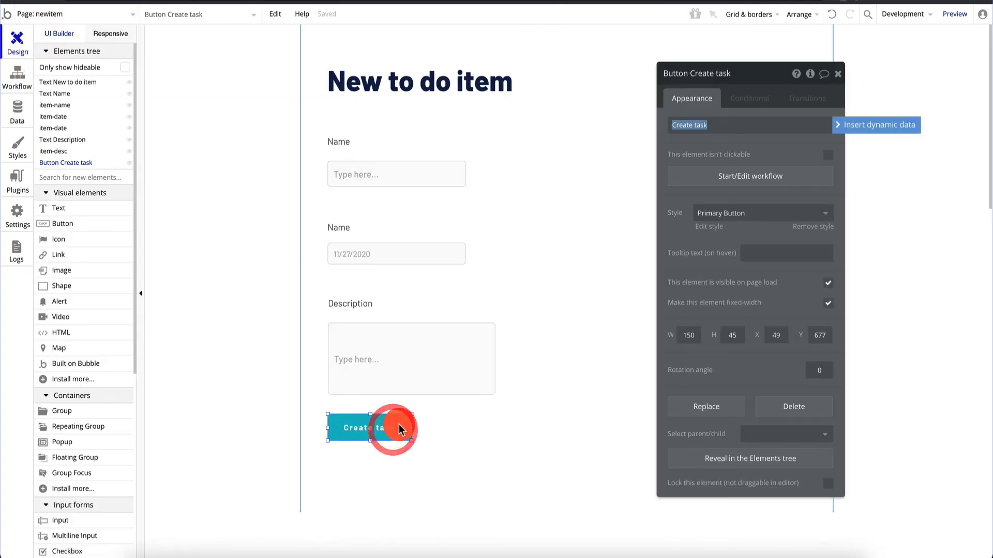
left_click(64, 302)
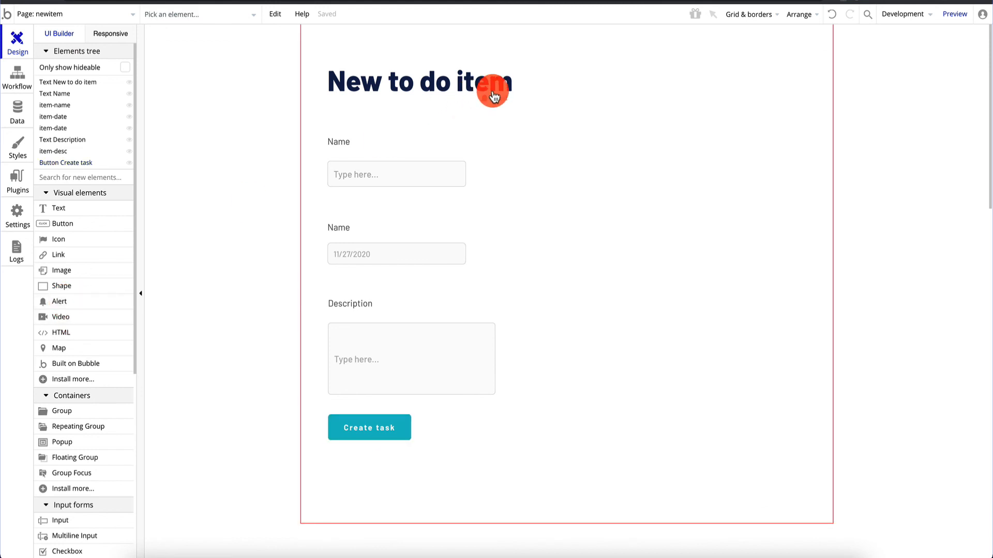
left_click(536, 120)
left_click_drag(540, 123, 550, 124)
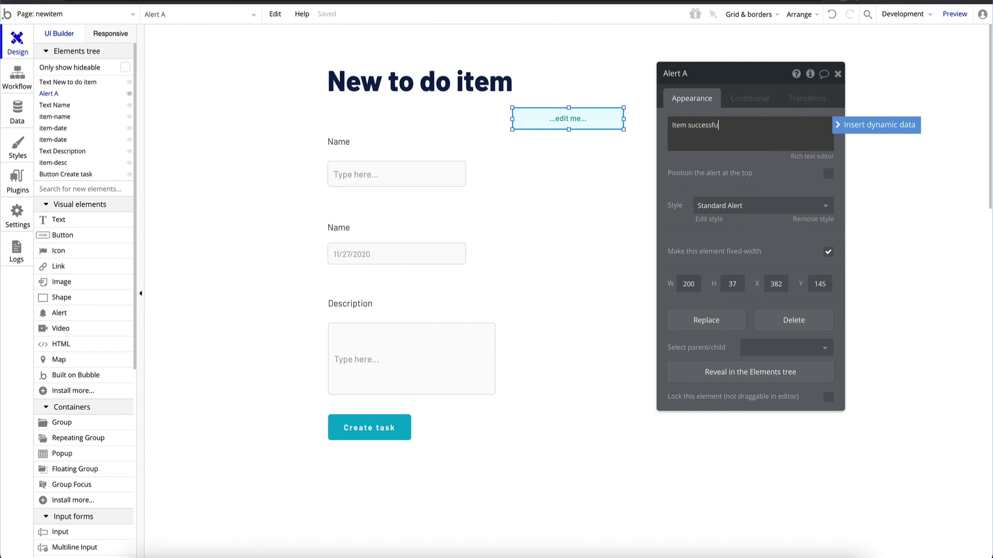
type("Item successfully created!")
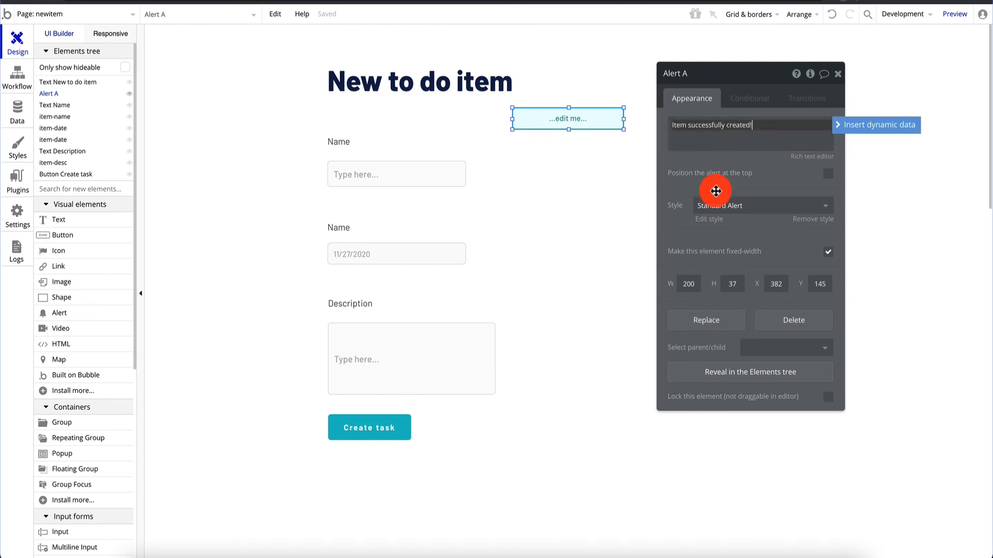
left_click(724, 205)
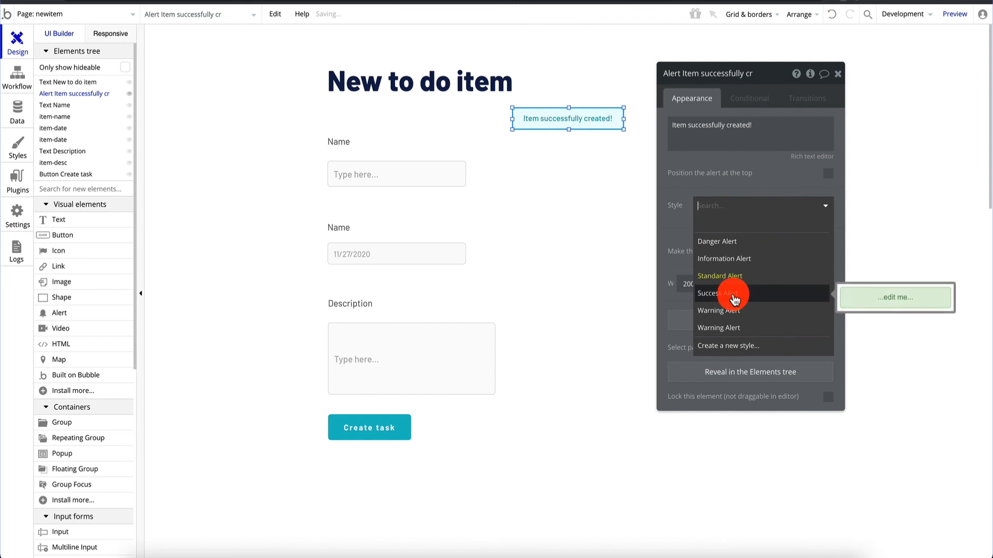
left_click(734, 299)
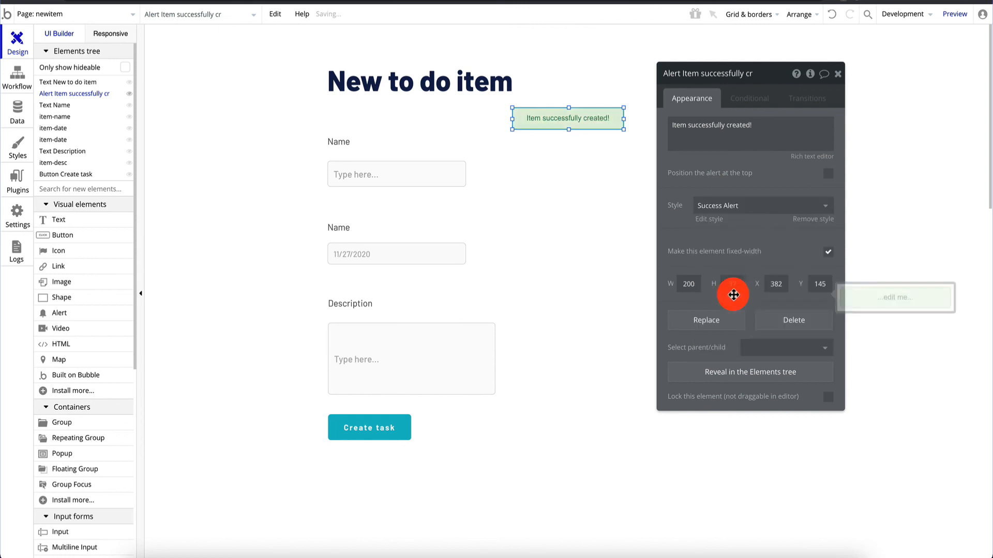
left_click(838, 75)
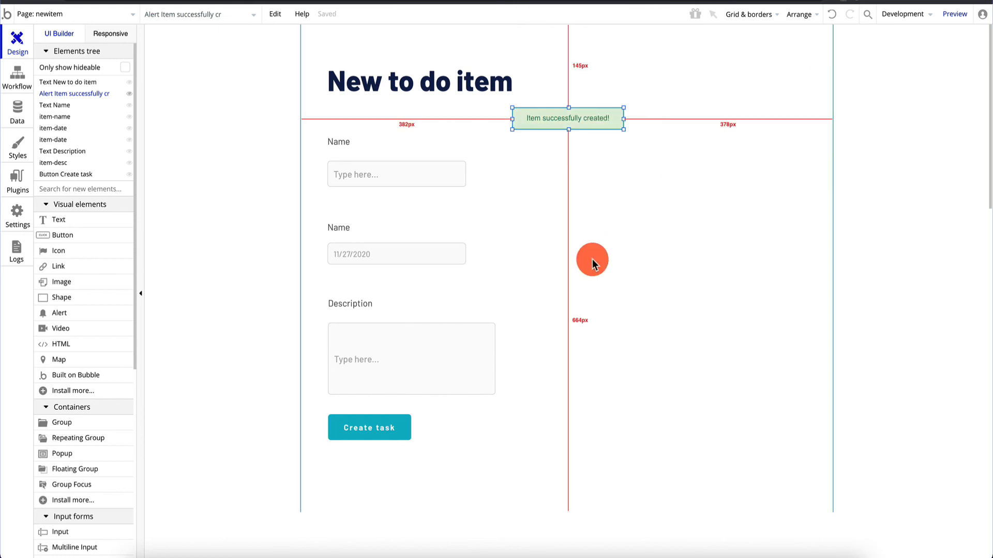
Step: Add a Show message action for the "Item successfully created!" alert as step 2 of the Create task button's workflow
double_click(371, 429)
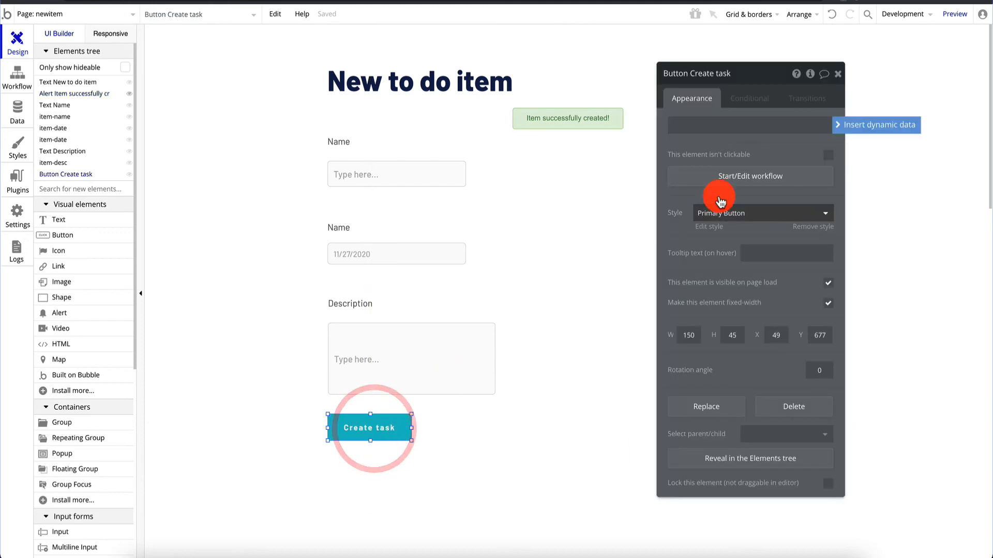
left_click(745, 181)
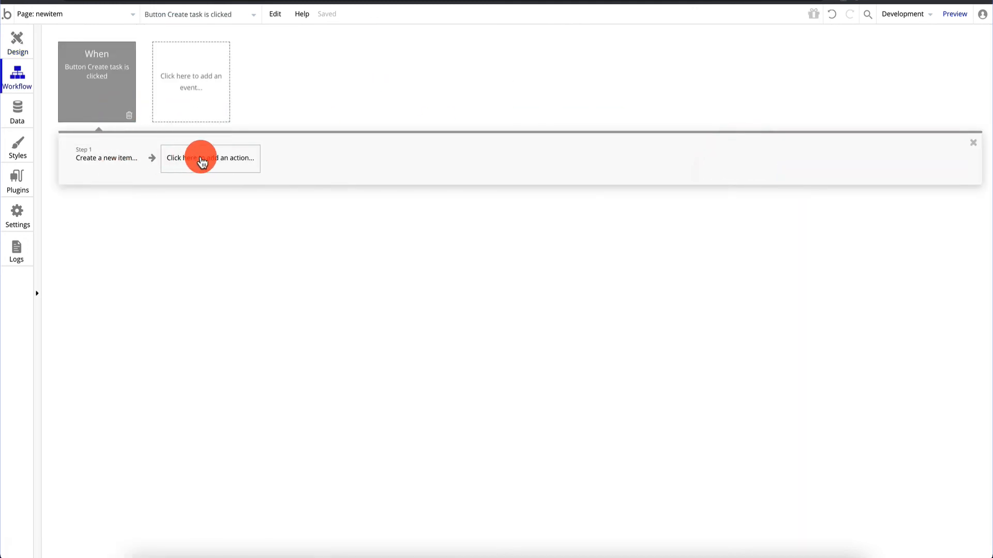
left_click(202, 162)
mouse_move(201, 368)
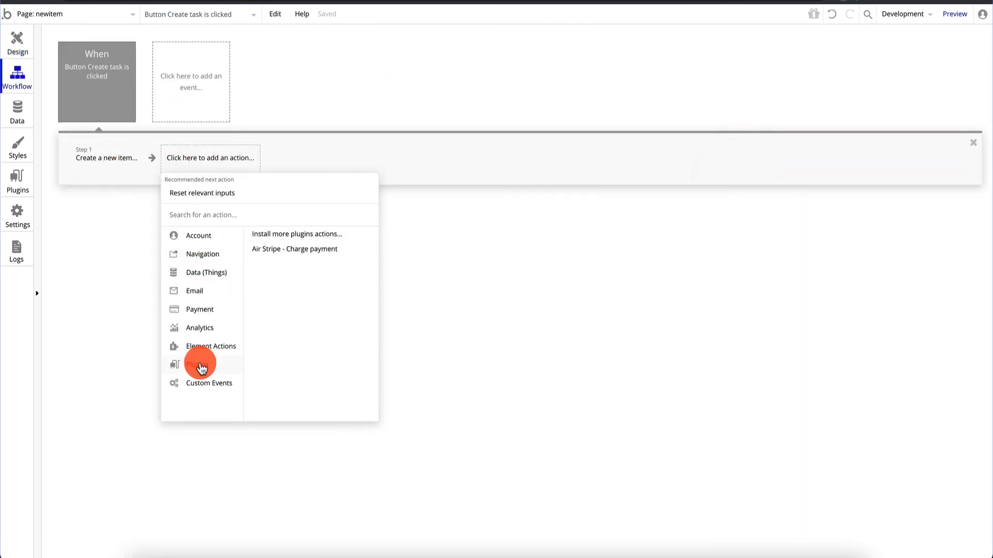
mouse_move(209, 345)
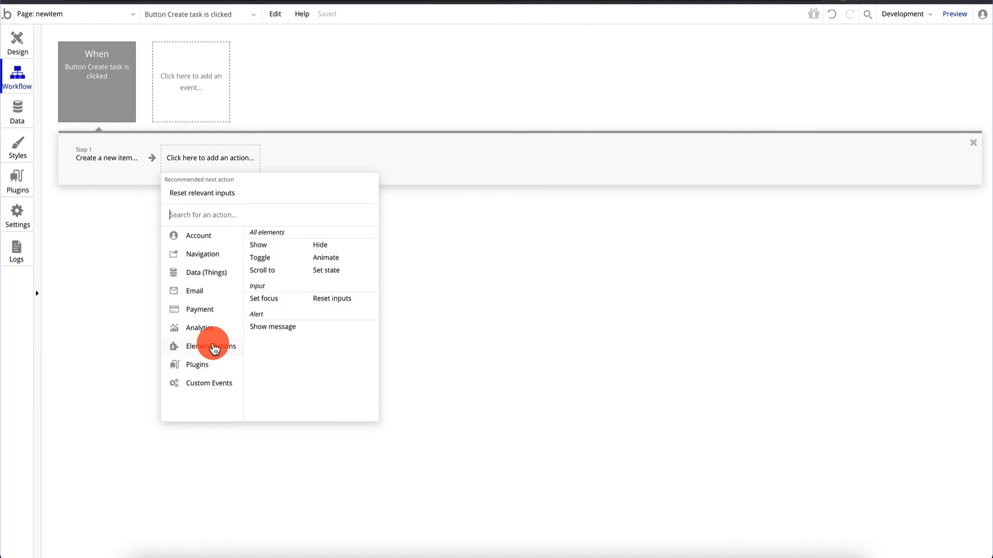
left_click(278, 328)
Step: Add a Go to previous page action as step 3 of the Create task button's workflow, and preview the newitem page
left_click(362, 161)
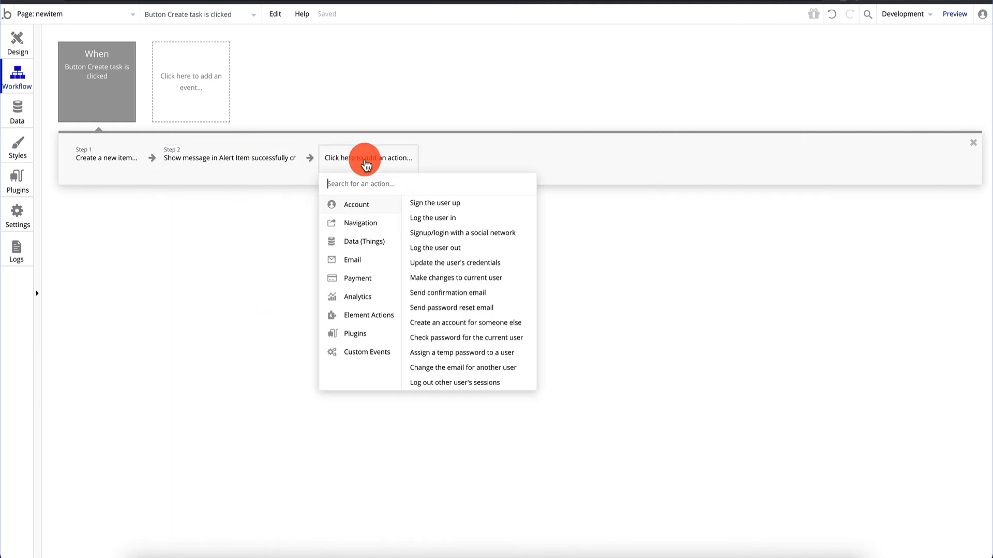
mouse_move(361, 223)
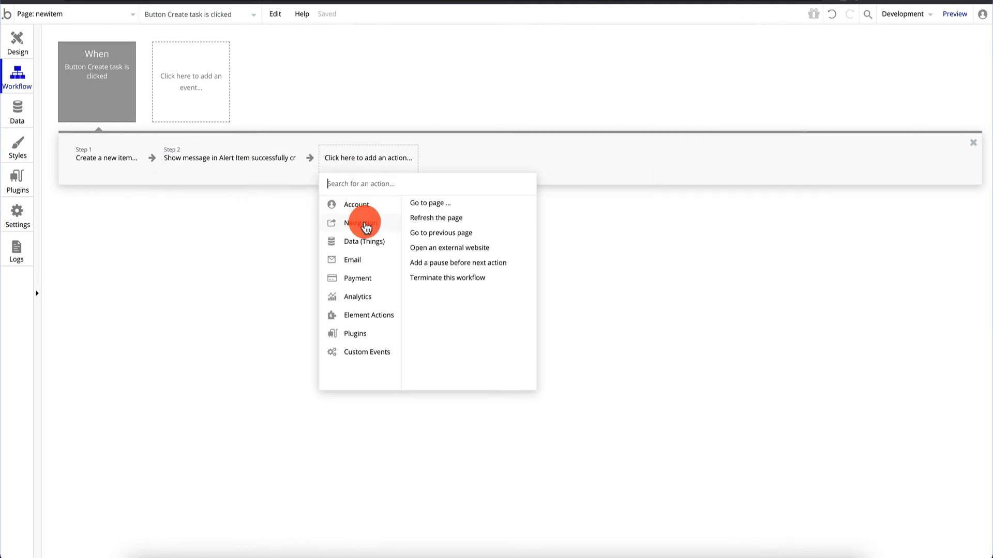
left_click(434, 231)
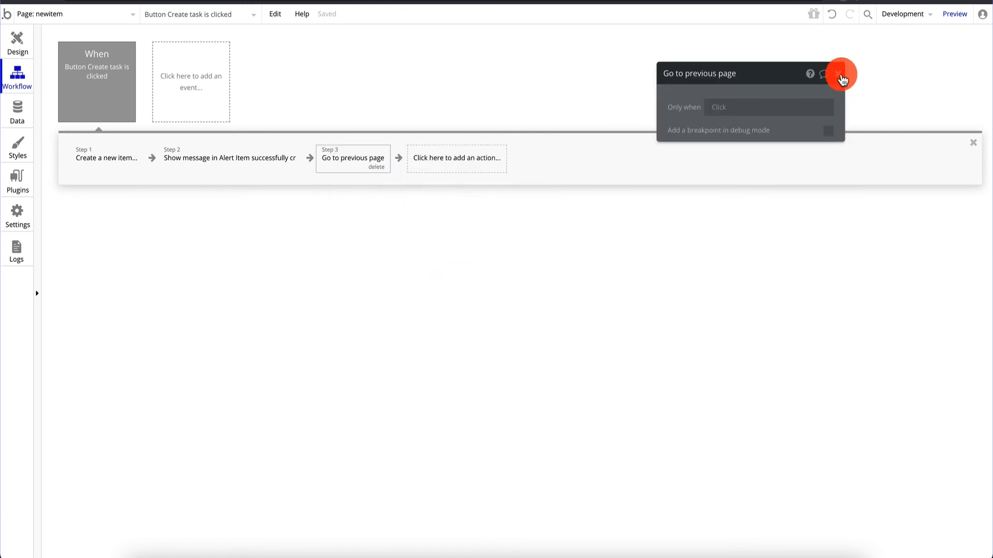
left_click(839, 75)
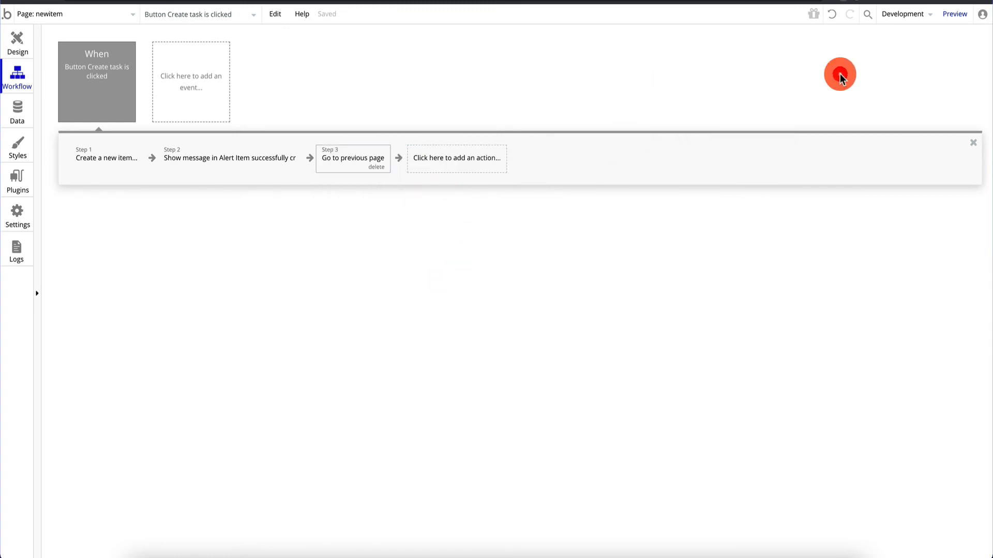
left_click(965, 15)
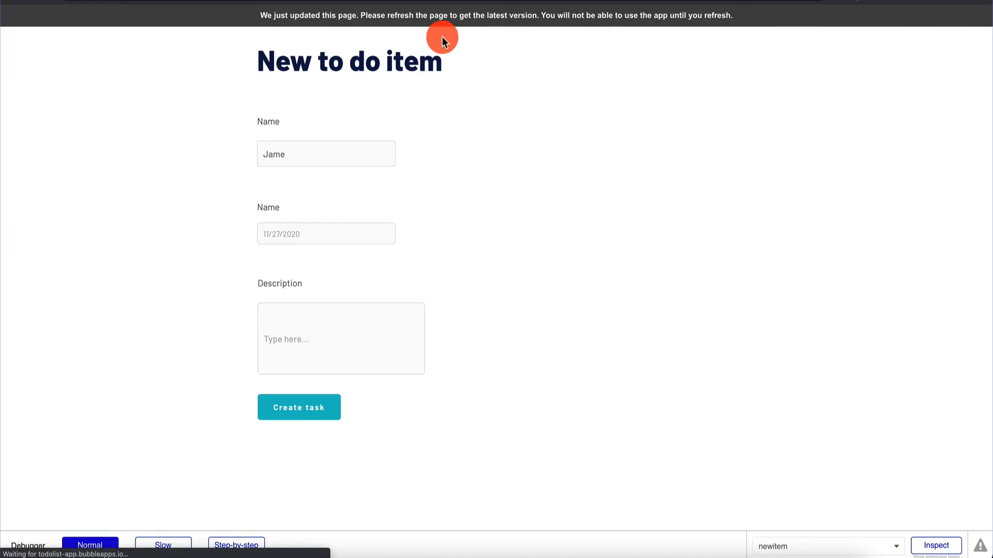
Step: Enter "JJJ" as the new to-do item's name and "fdlfjsdljf" as its description, and create the task
left_click(334, 154)
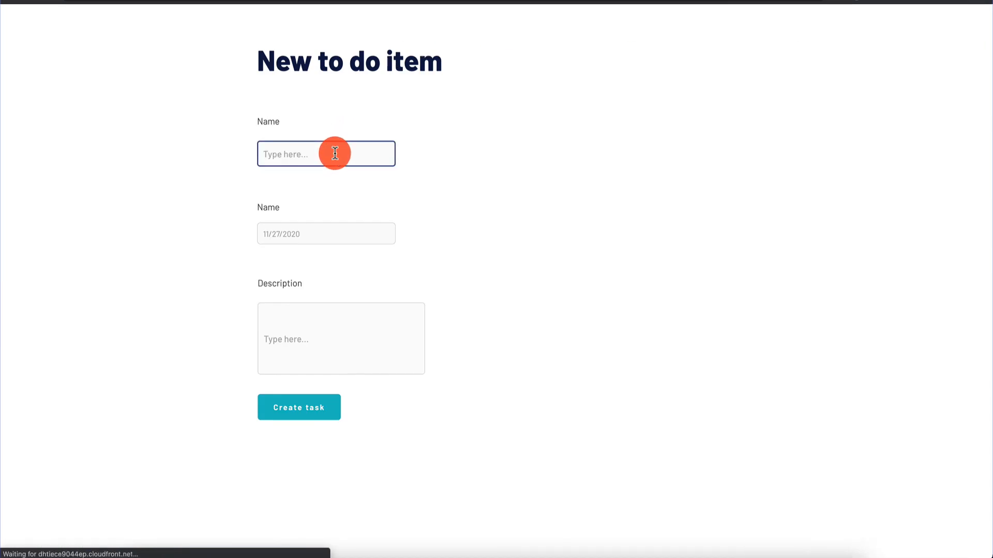
type("JJJ")
key("Tab")
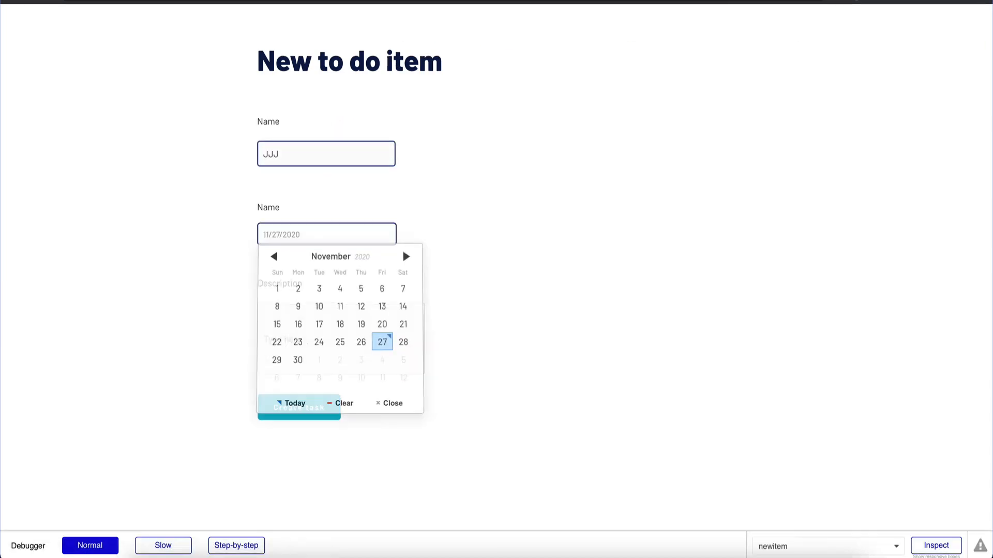
left_click(122, 377)
left_click(344, 348)
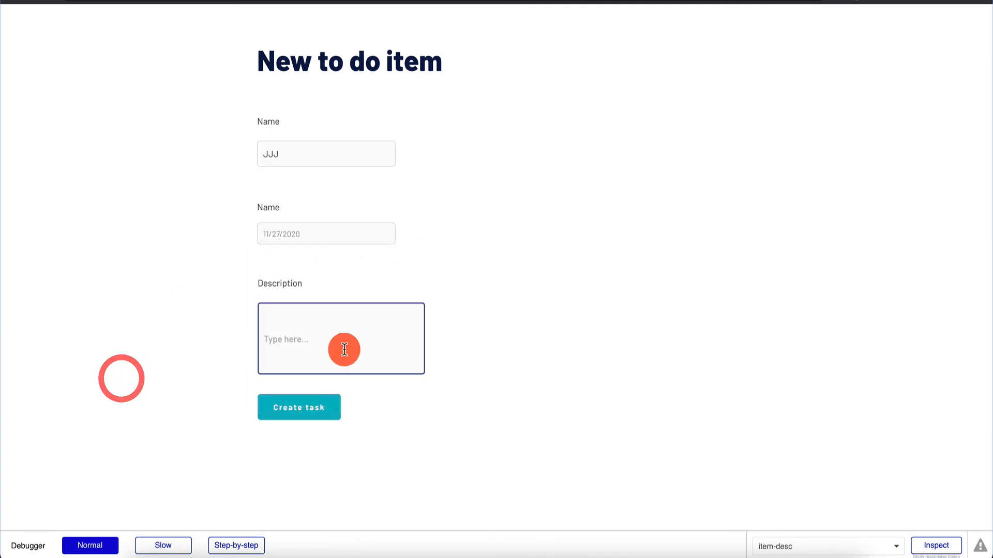
type("fdlfjsdljf")
left_click(326, 398)
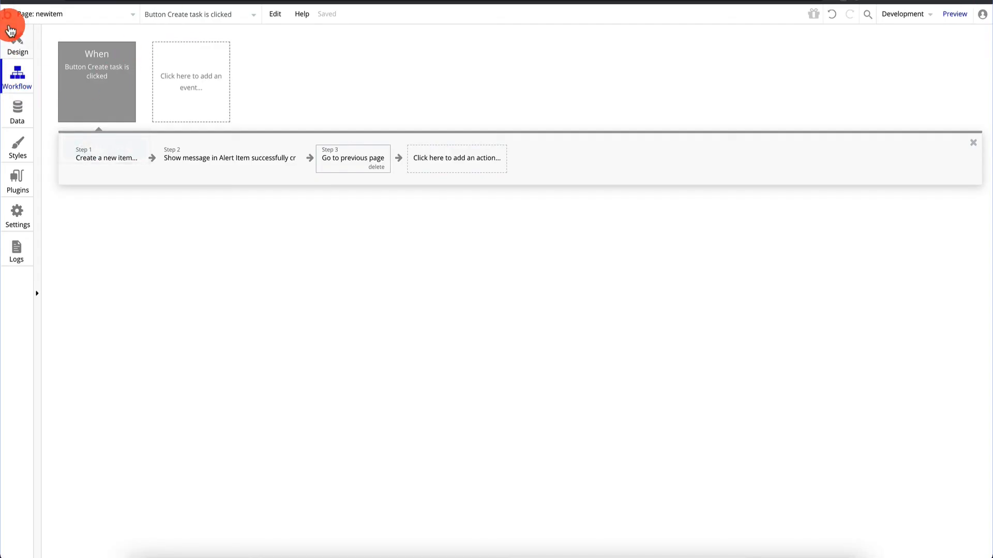
Step: Add a button labelled "Add new item" beside the "To do list" heading on the index page in the editor
left_click(17, 44)
left_click(61, 21)
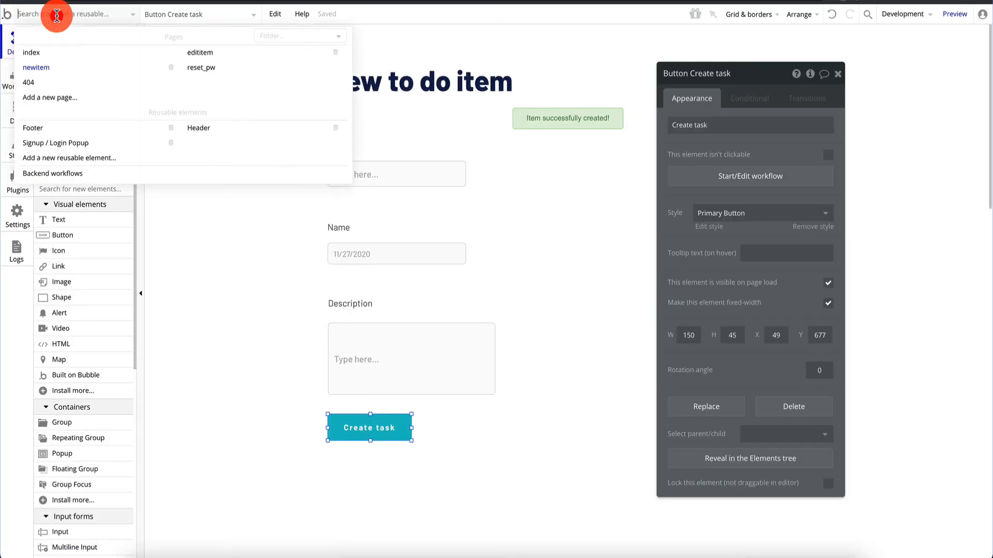
left_click(40, 52)
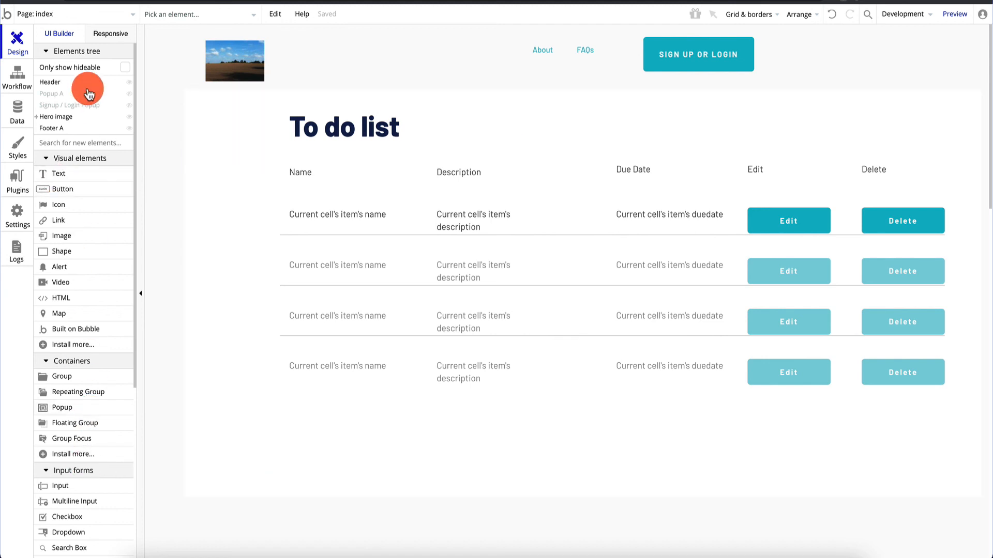
left_click(75, 143)
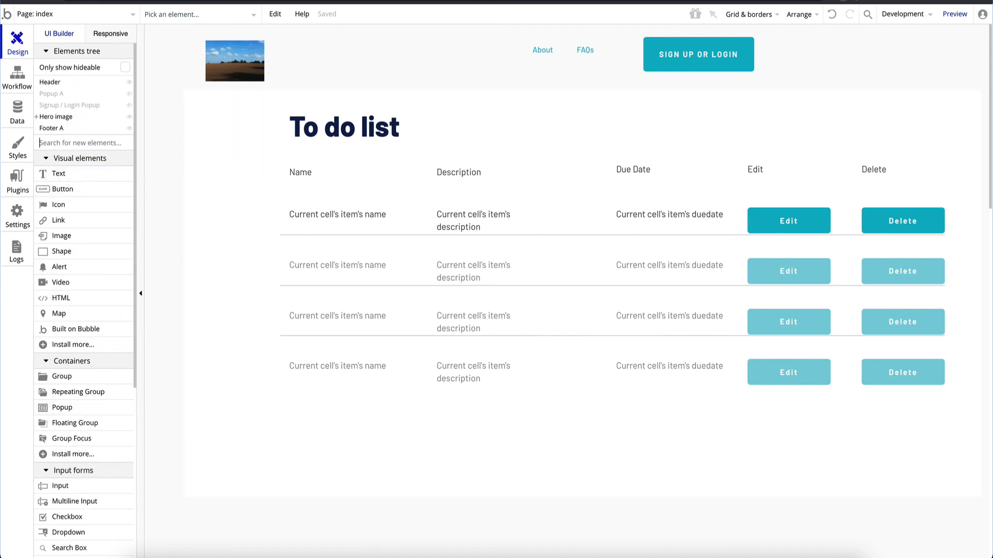
type("but")
left_click_drag(72, 173, 520, 135)
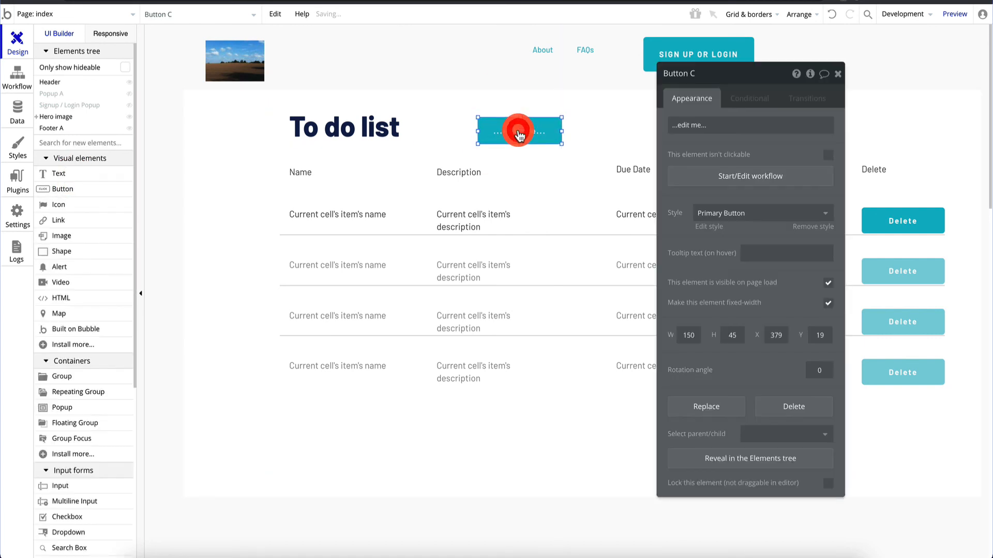
left_click(734, 122)
triple_click(734, 122)
type("Add")
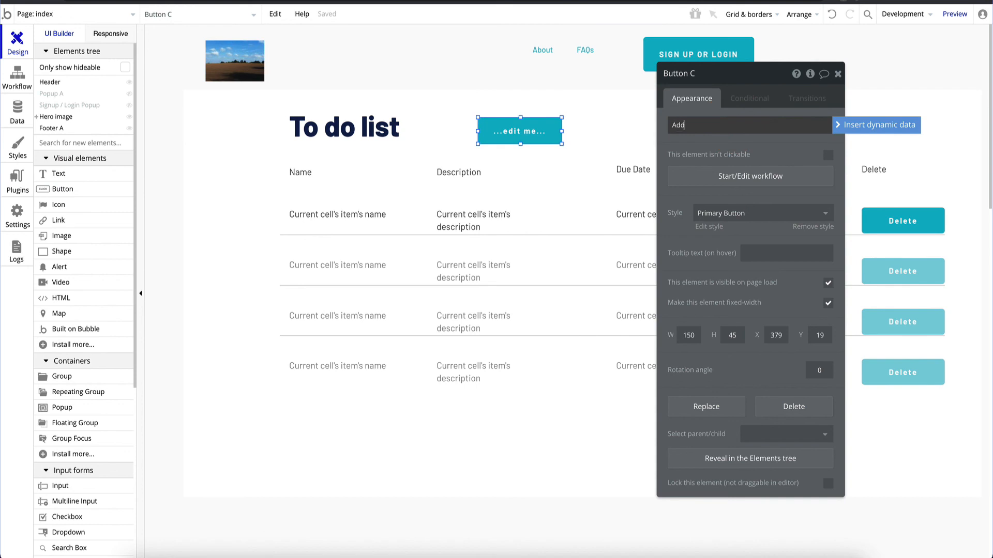
type(" new item")
Step: Create a workflow for the Add new item button that goes to the newitem page, and preview the index page
left_click(735, 178)
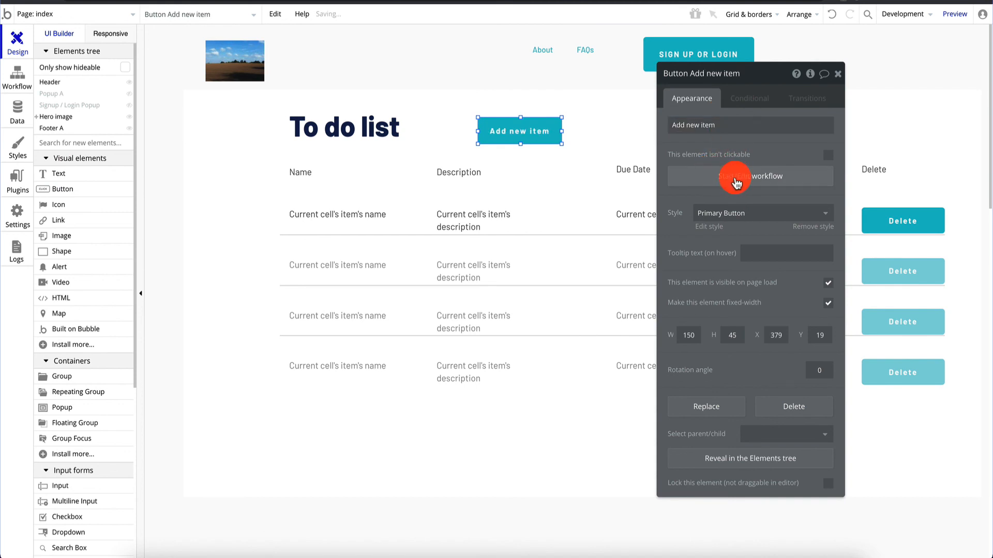
left_click(107, 96)
left_click(112, 160)
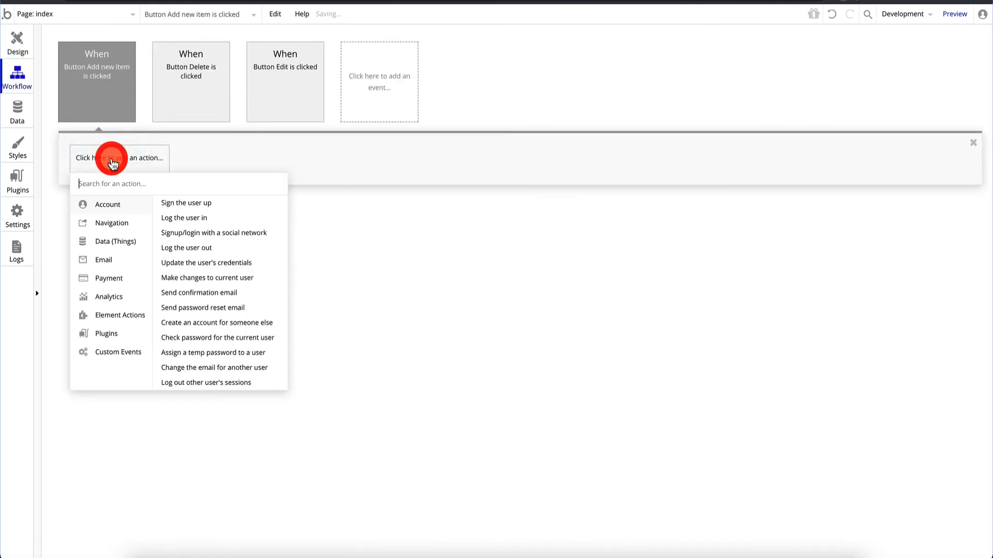
mouse_move(119, 223)
left_click(189, 203)
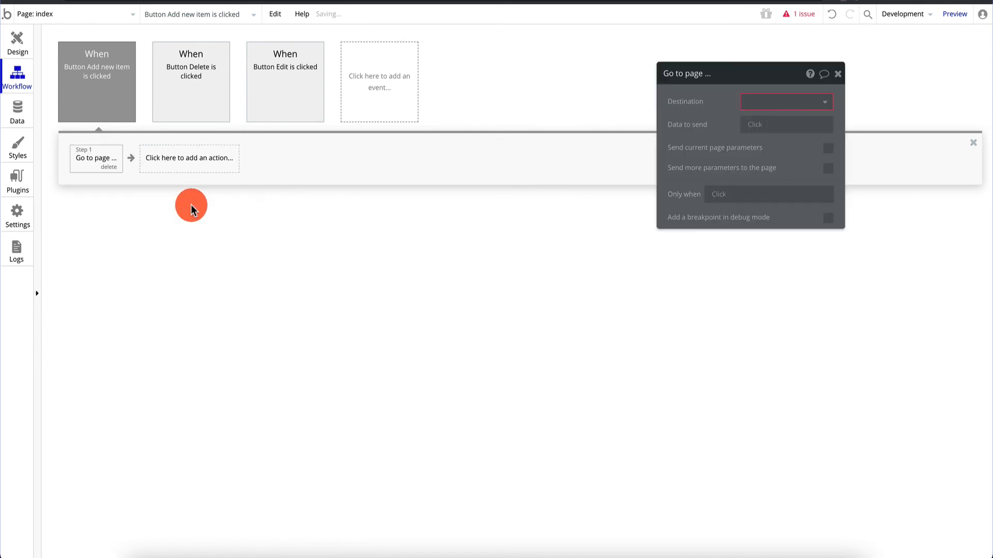
left_click(770, 103)
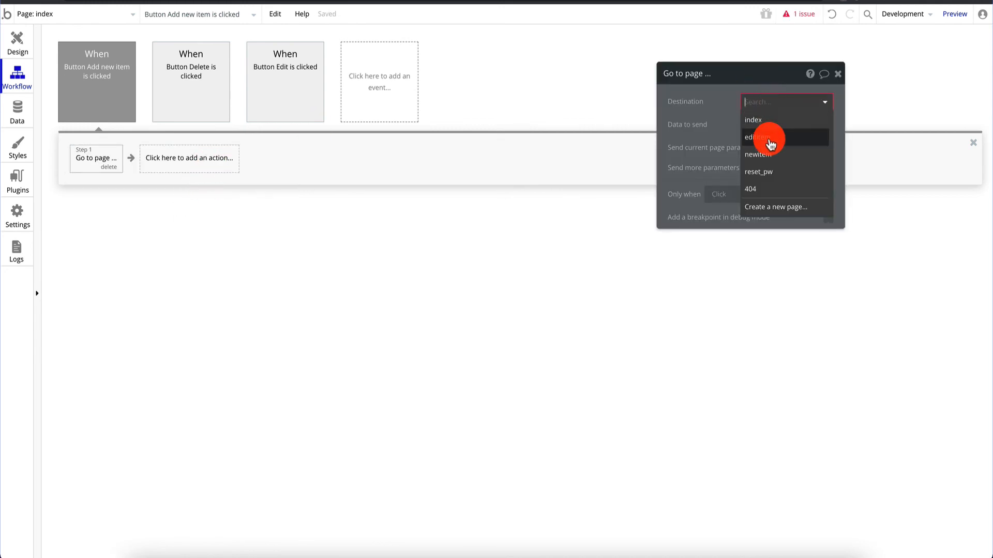
left_click(772, 155)
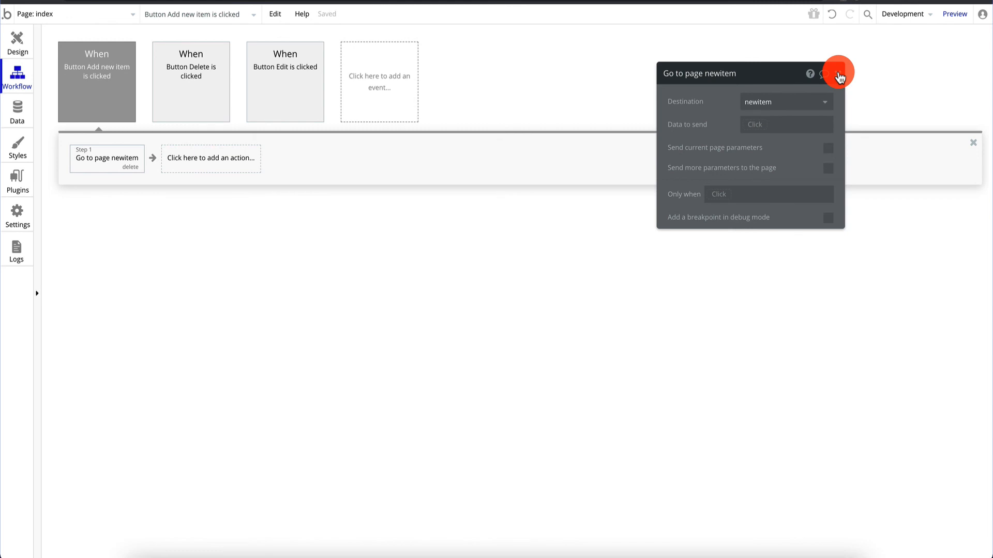
left_click(838, 76)
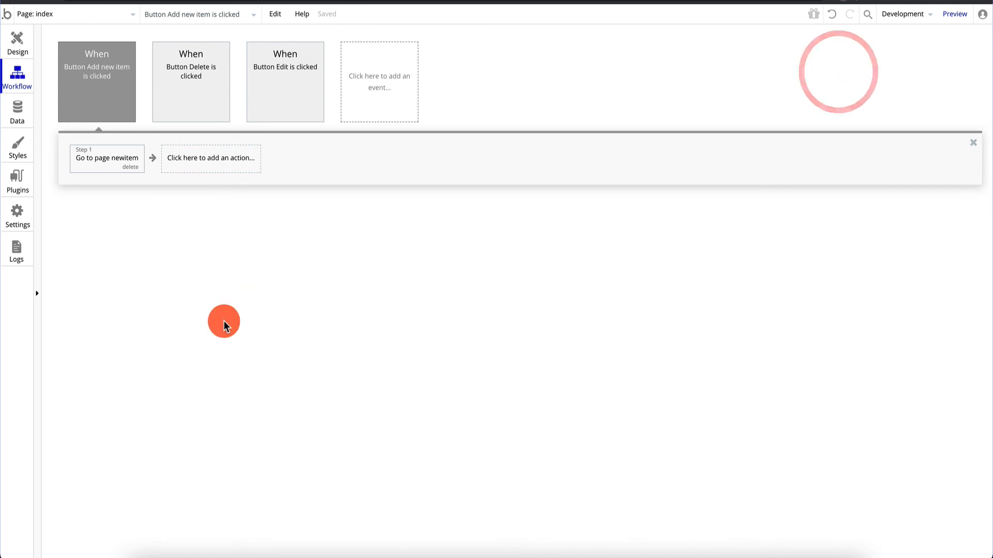
left_click(222, 321)
left_click(962, 14)
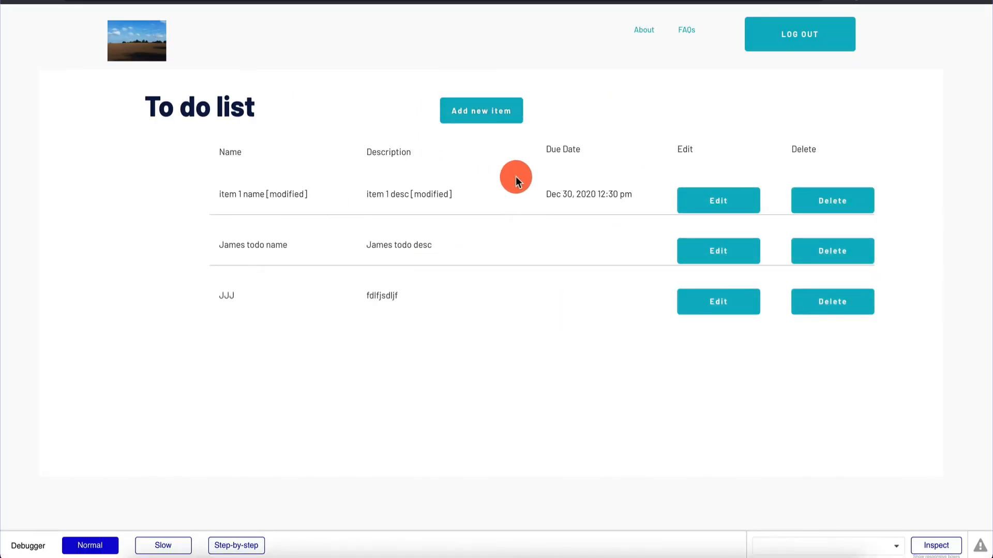
Step: Add a new item from the list, named with the first name followed by "new item button" and described likewise plus "[desc]", and create the task
left_click(491, 117)
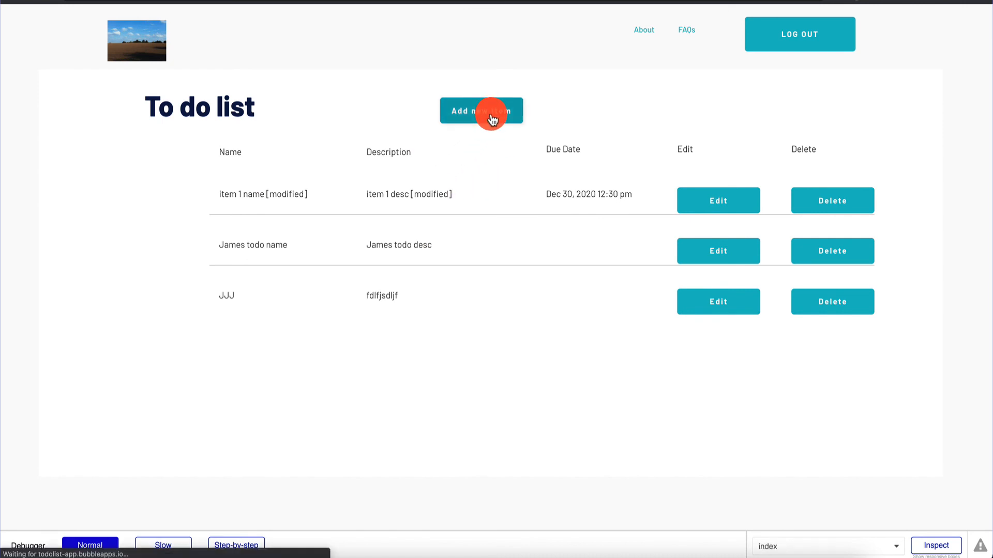
left_click(344, 151)
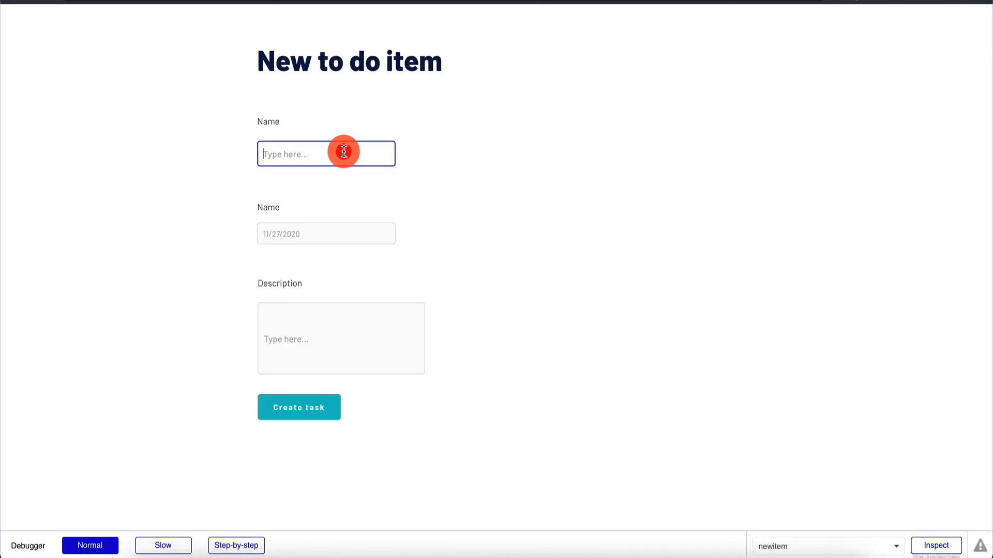
type("James")
key("Tab")
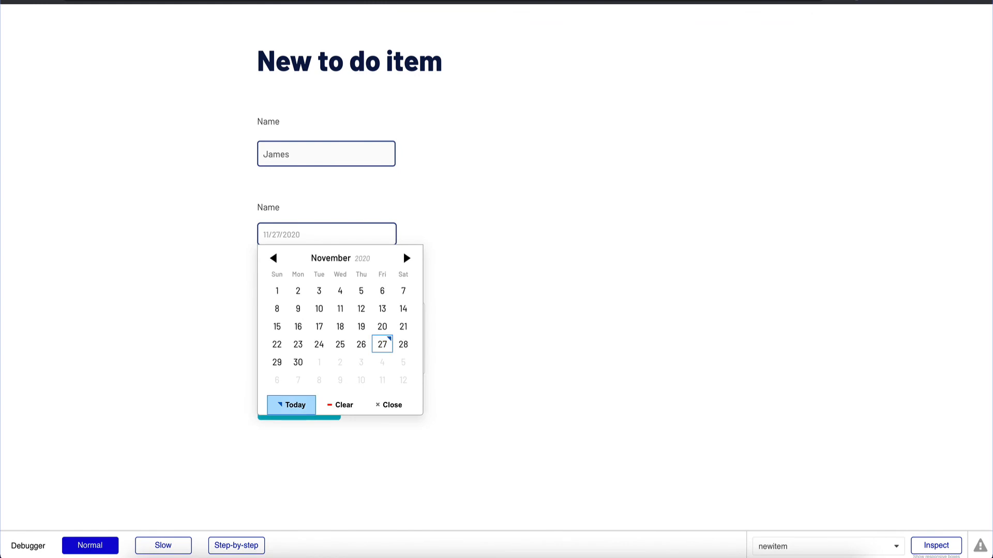
left_click(341, 158)
type("new item ")
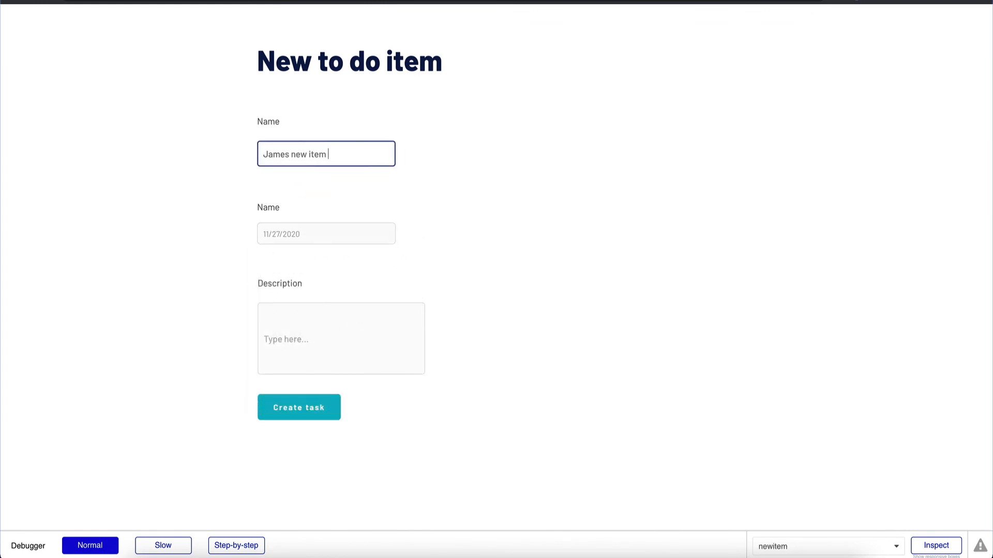
type("button")
key("ctrl+a")
key("ctrl+c")
left_click(338, 341)
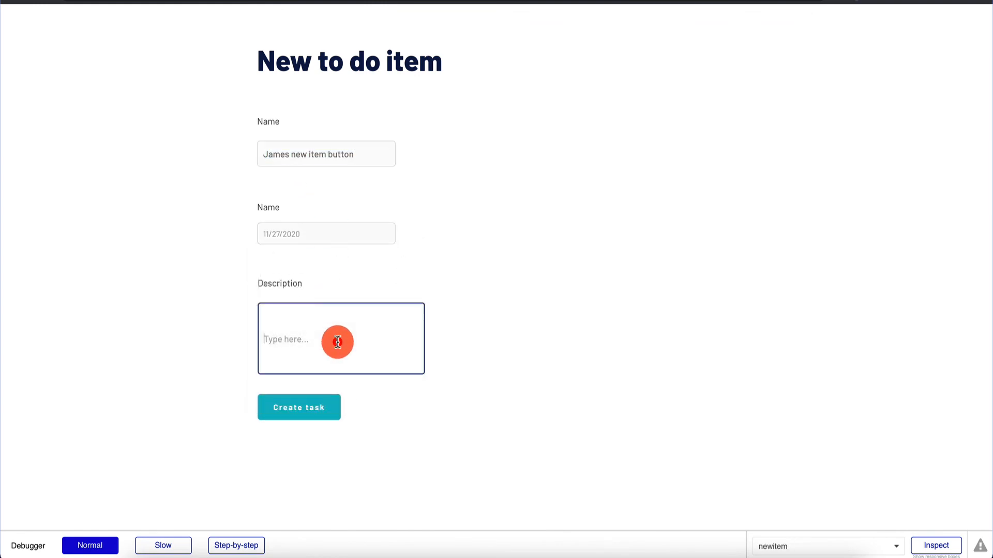
key("ctrl+v")
type("[desc]")
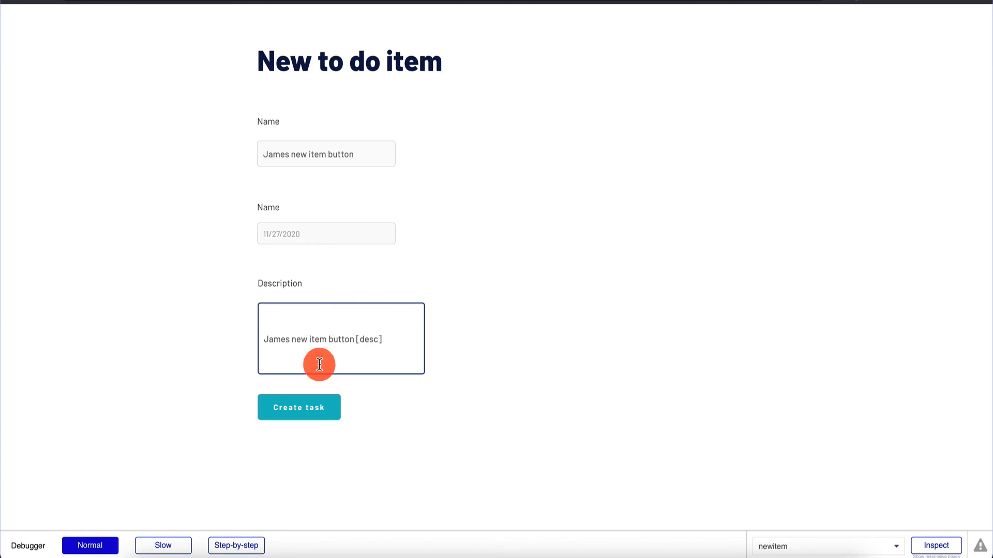
left_click(303, 408)
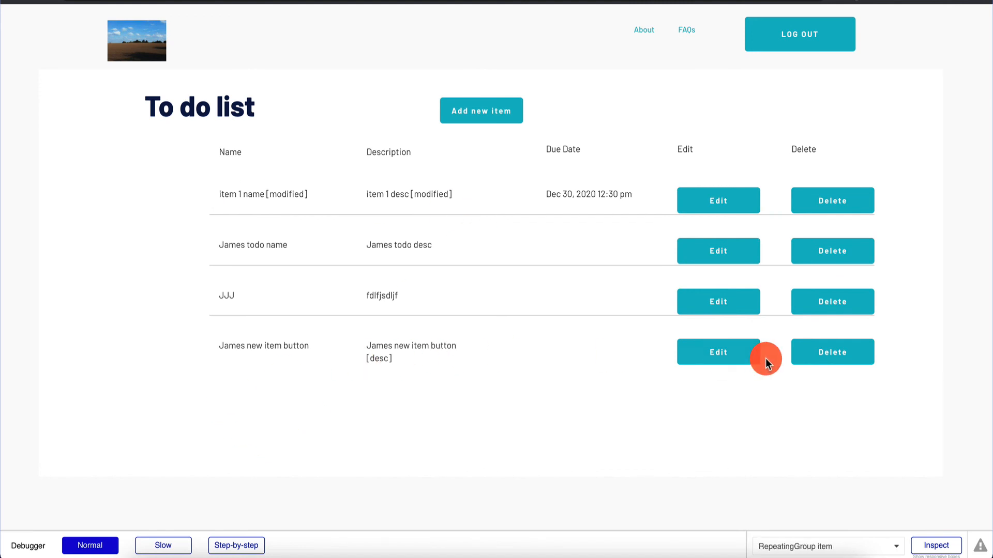
Step: Edit the last list item's description to the first name followed by "desc", and delete that item from the list
left_click(719, 363)
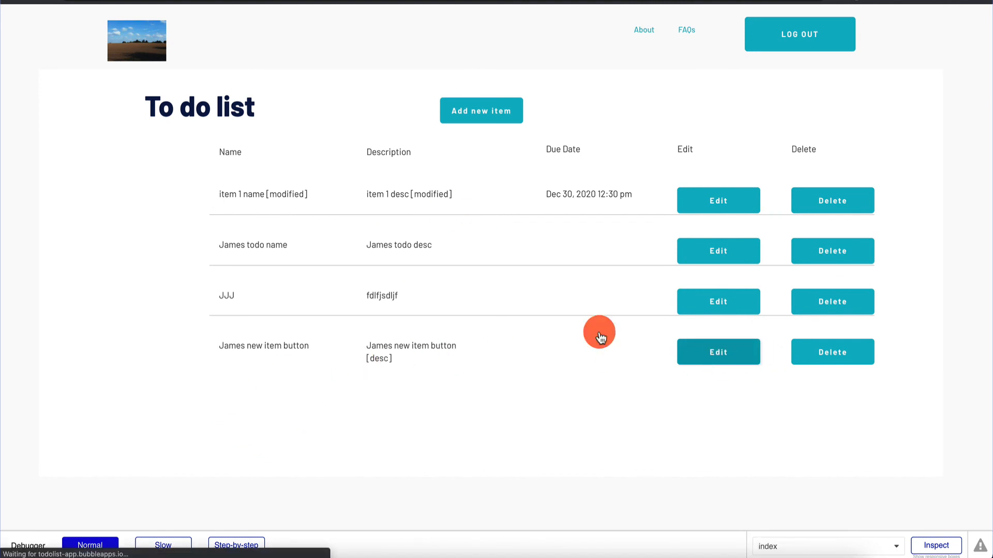
left_click(405, 322)
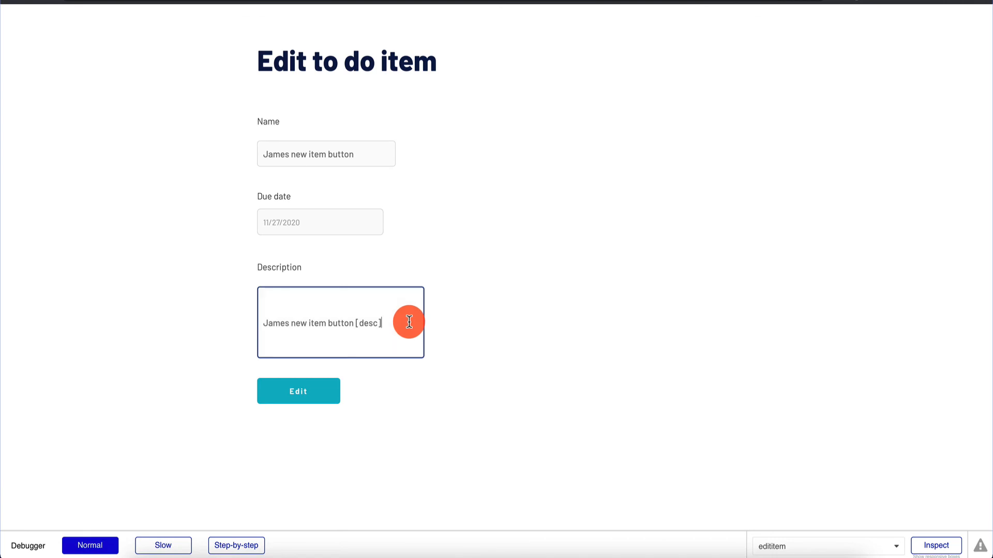
key("BackSpace")
key("BackSpace")
key("BackSpace")
key("BackSpace")
key("BackSpace")
key("BackSpace")
key("BackSpace")
key("BackSpace")
key("BackSpace")
key("BackSpace")
key("BackSpace")
key("BackSpace")
key("BackSpace")
key("BackSpace")
key("BackSpace")
key("BackSpace")
key("BackSpace")
key("BackSpace")
key("BackSpace")
key("BackSpace")
key("BackSpace")
key("BackSpace")
key("BackSpace")
key("BackSpace")
type("desc")
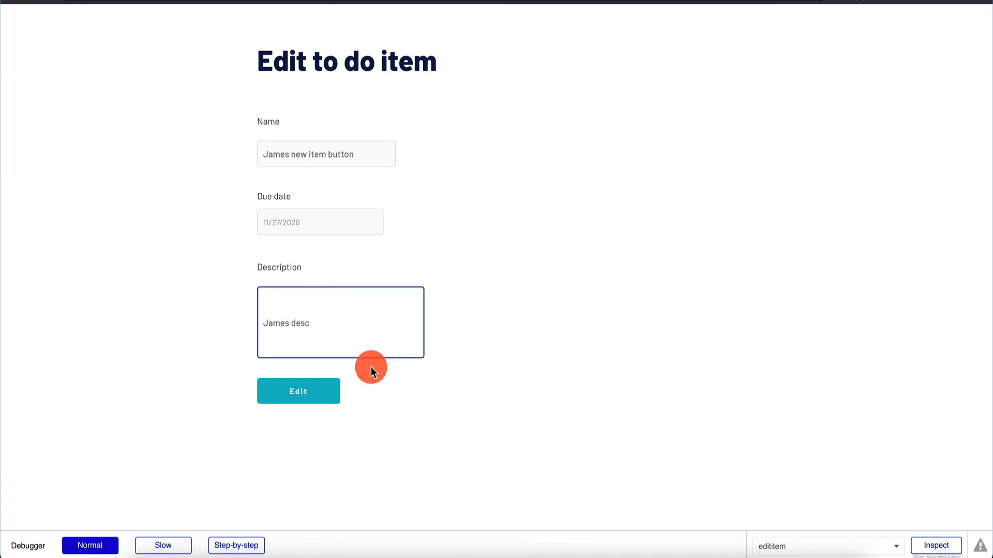
left_click(305, 395)
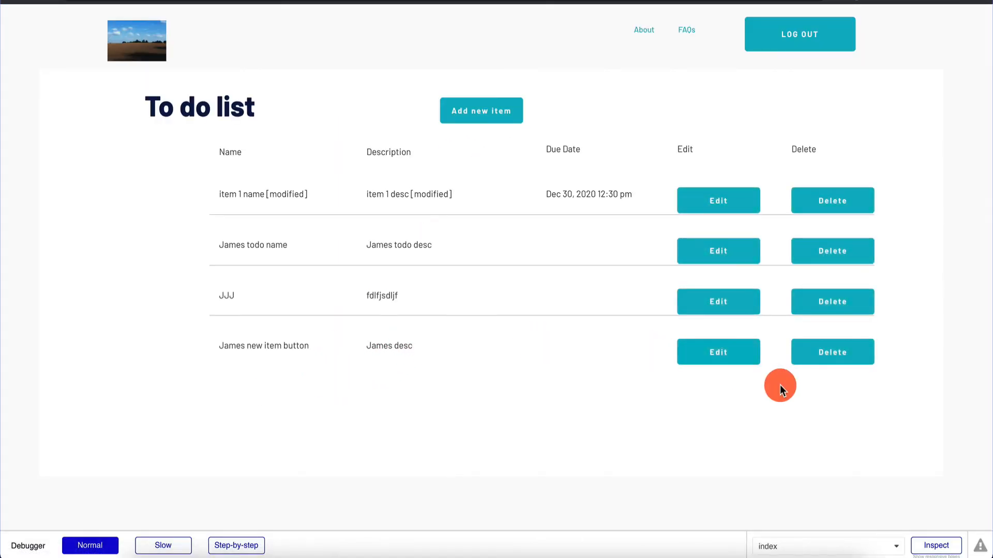
left_click(839, 355)
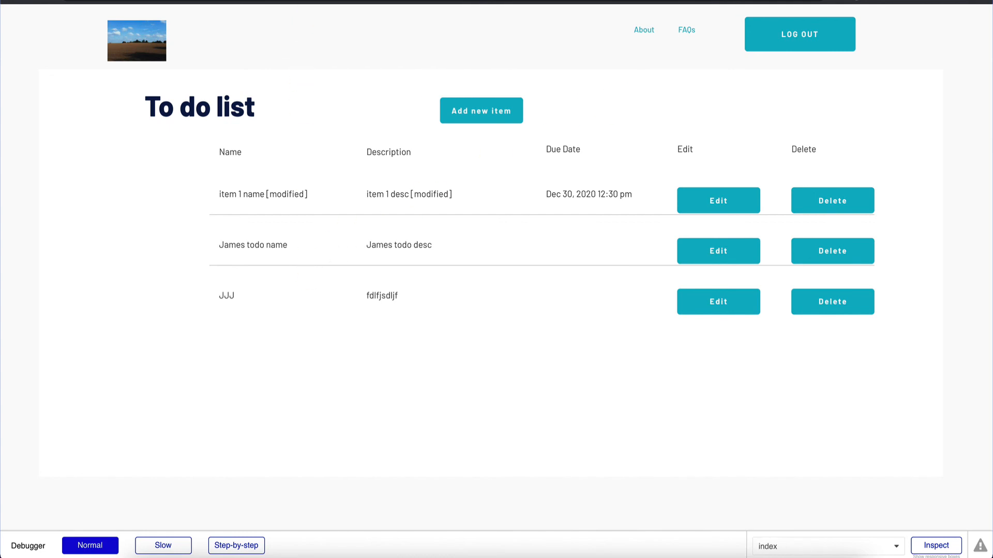
Step: Examine the All items and All Users entries in the app's database, including each item's owner and dates
left_click(22, 111)
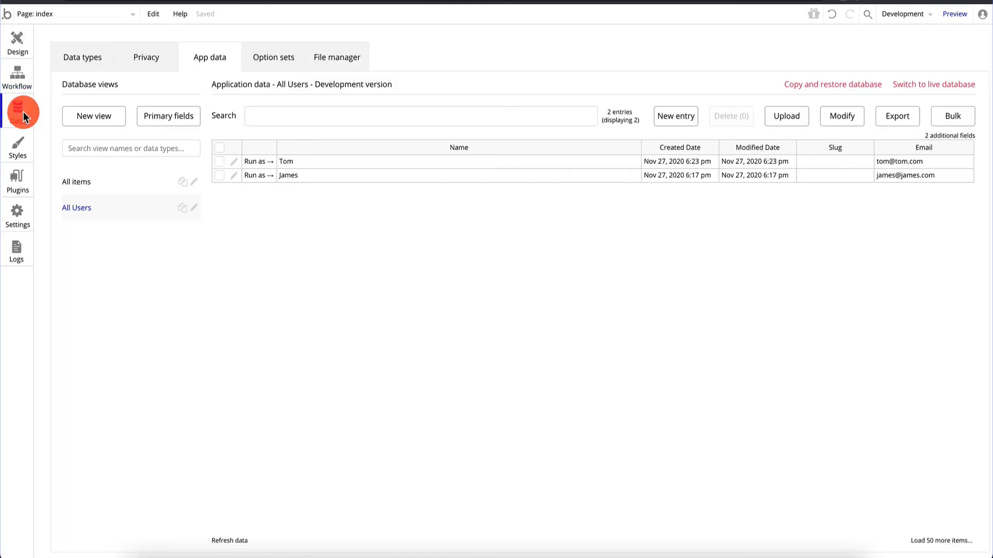
left_click(133, 181)
left_click(247, 169)
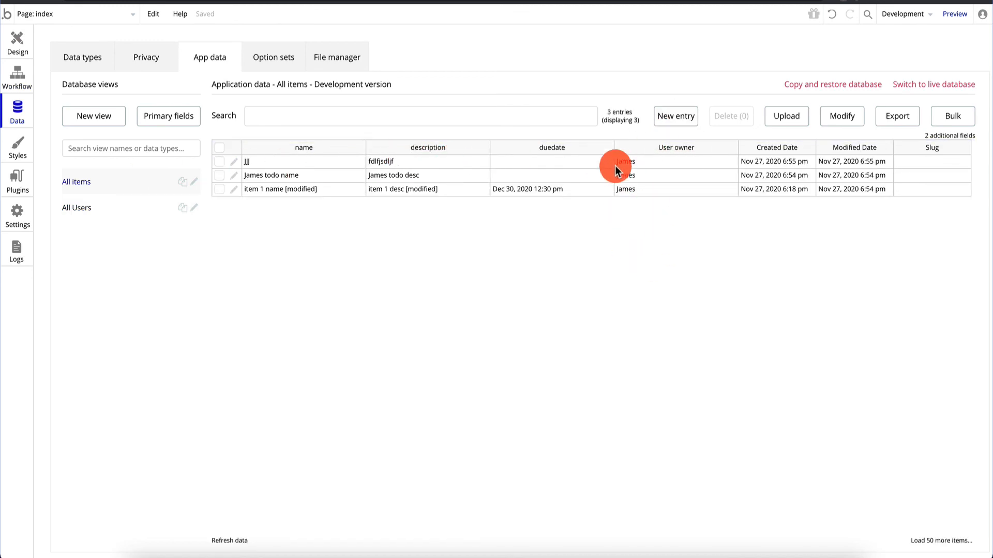
left_click(108, 207)
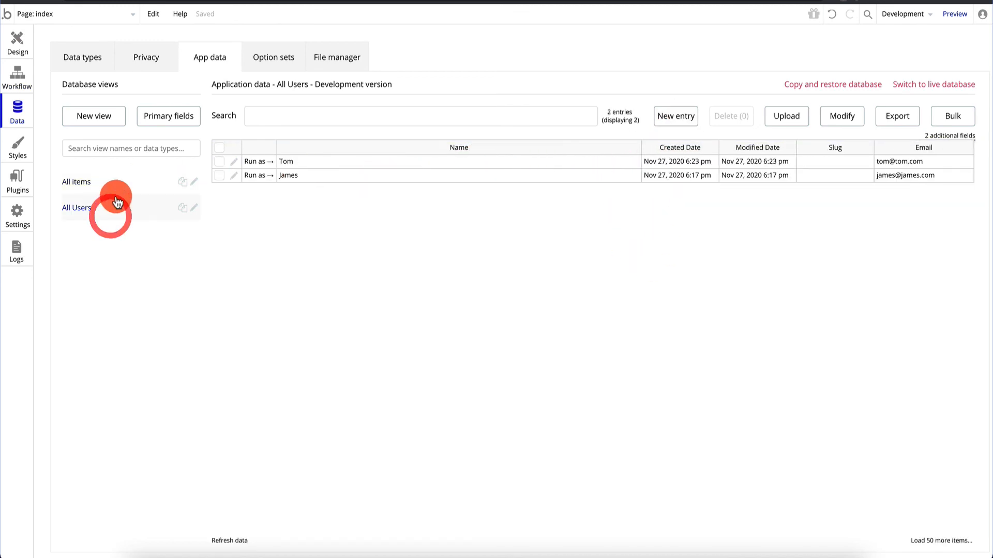
left_click(118, 192)
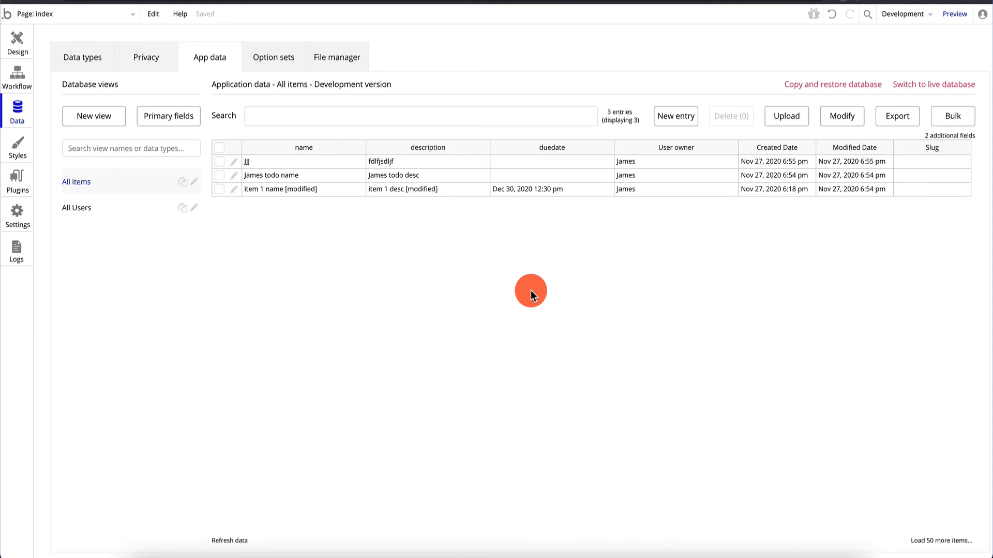
Step: Return to the index page's design and look over the list of the app's pages, including edititem and 404
left_click(21, 32)
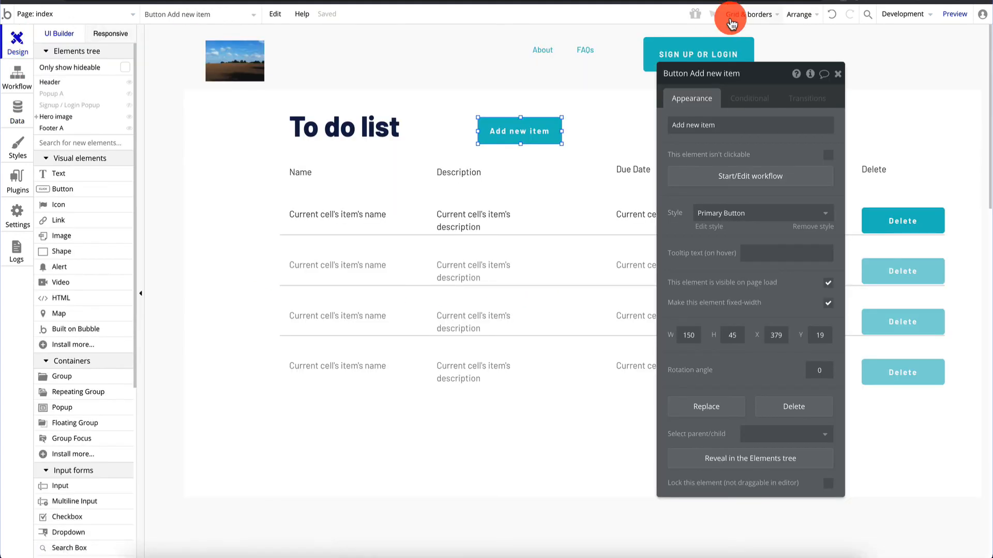
left_click_drag(758, 73, 923, 68)
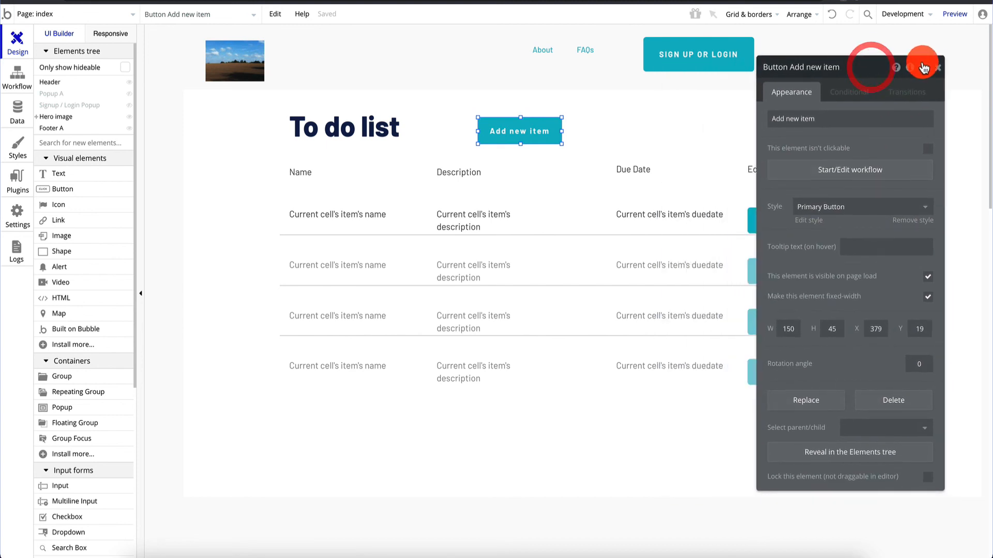
left_click(938, 68)
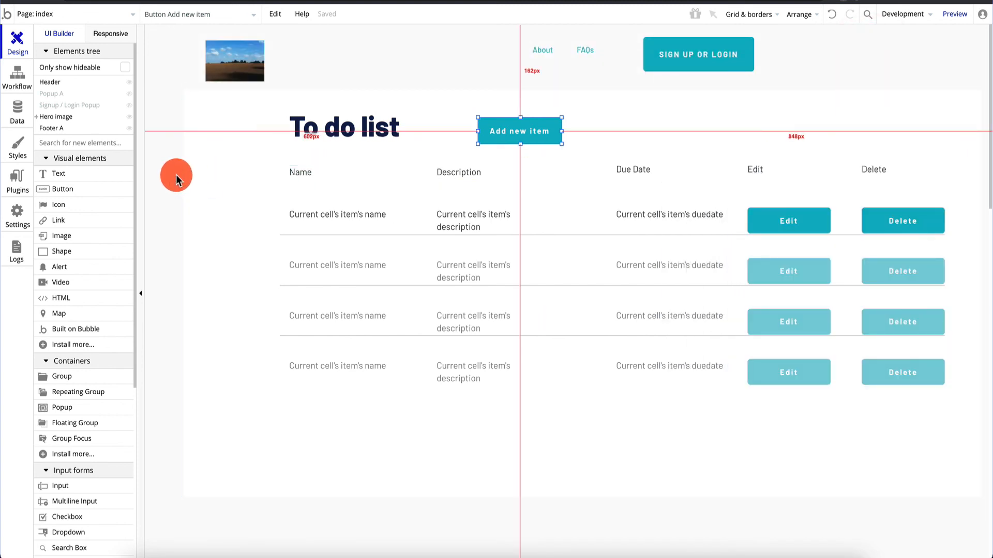
left_click(169, 192)
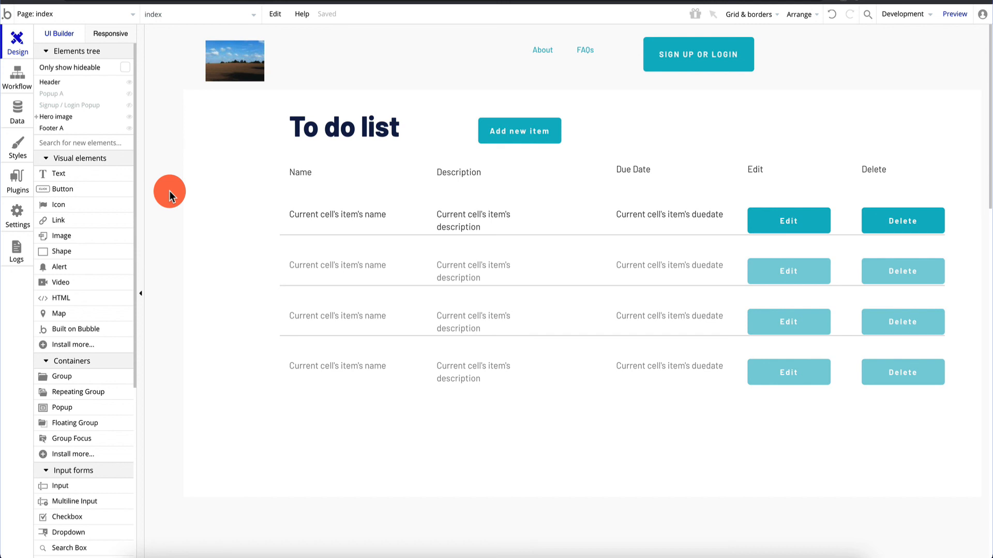
left_click(64, 14)
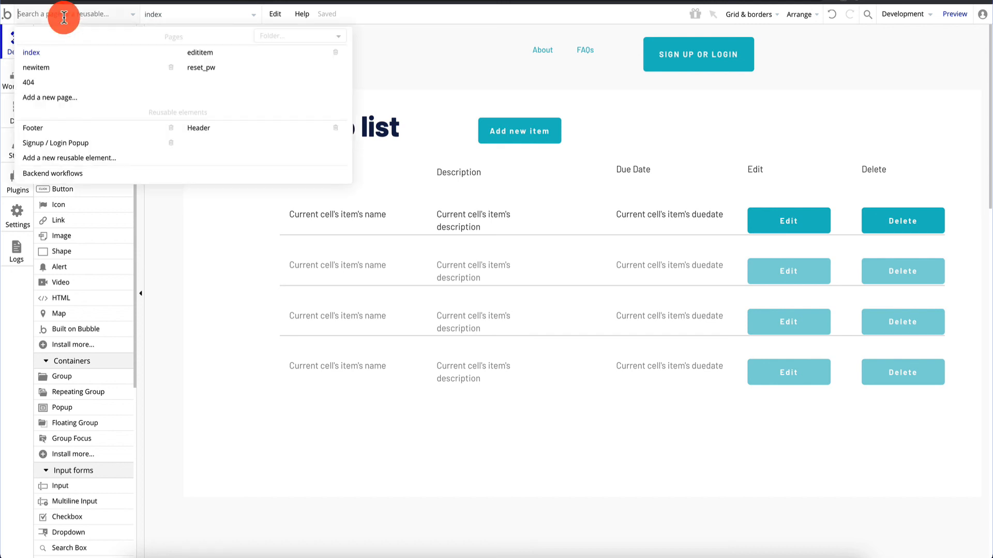
mouse_move(215, 53)
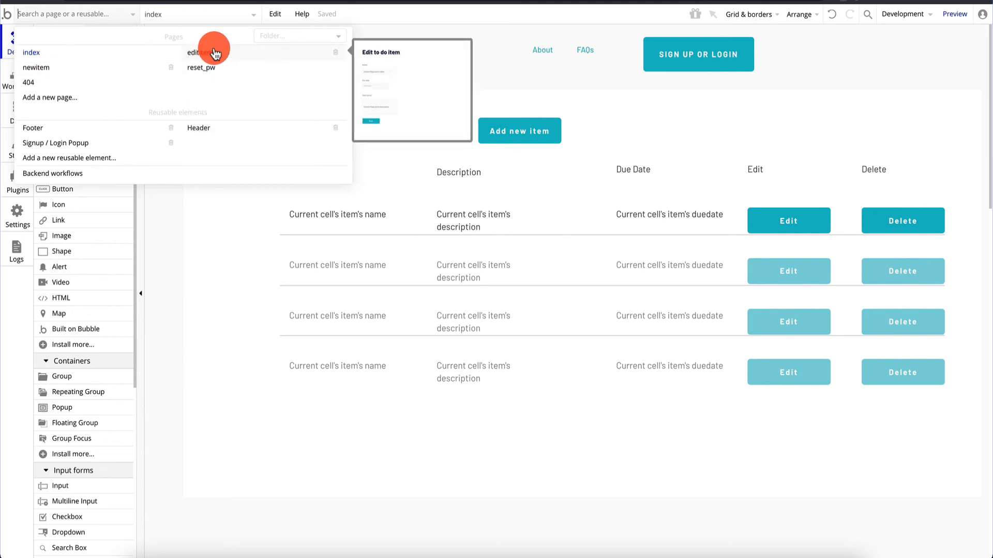
mouse_move(61, 84)
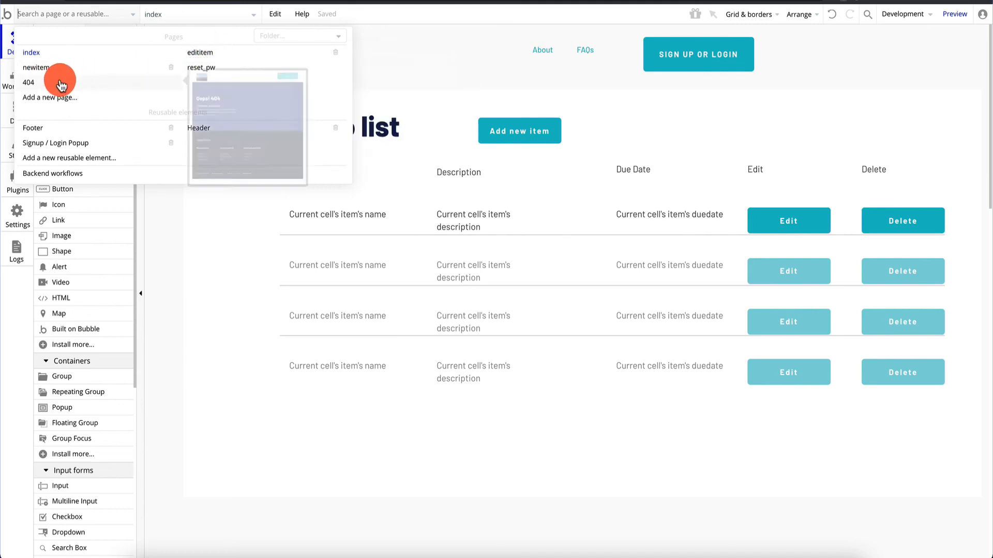
left_click(248, 310)
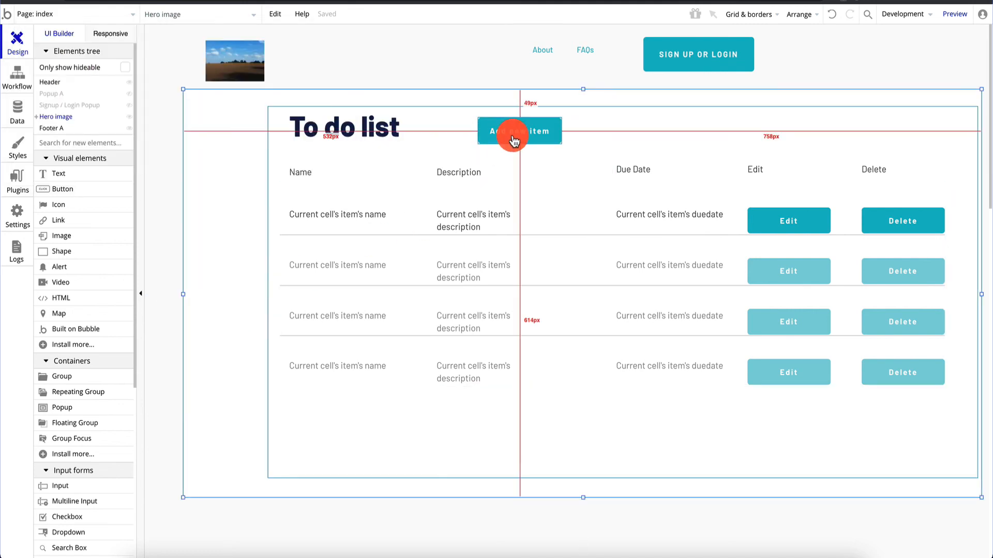